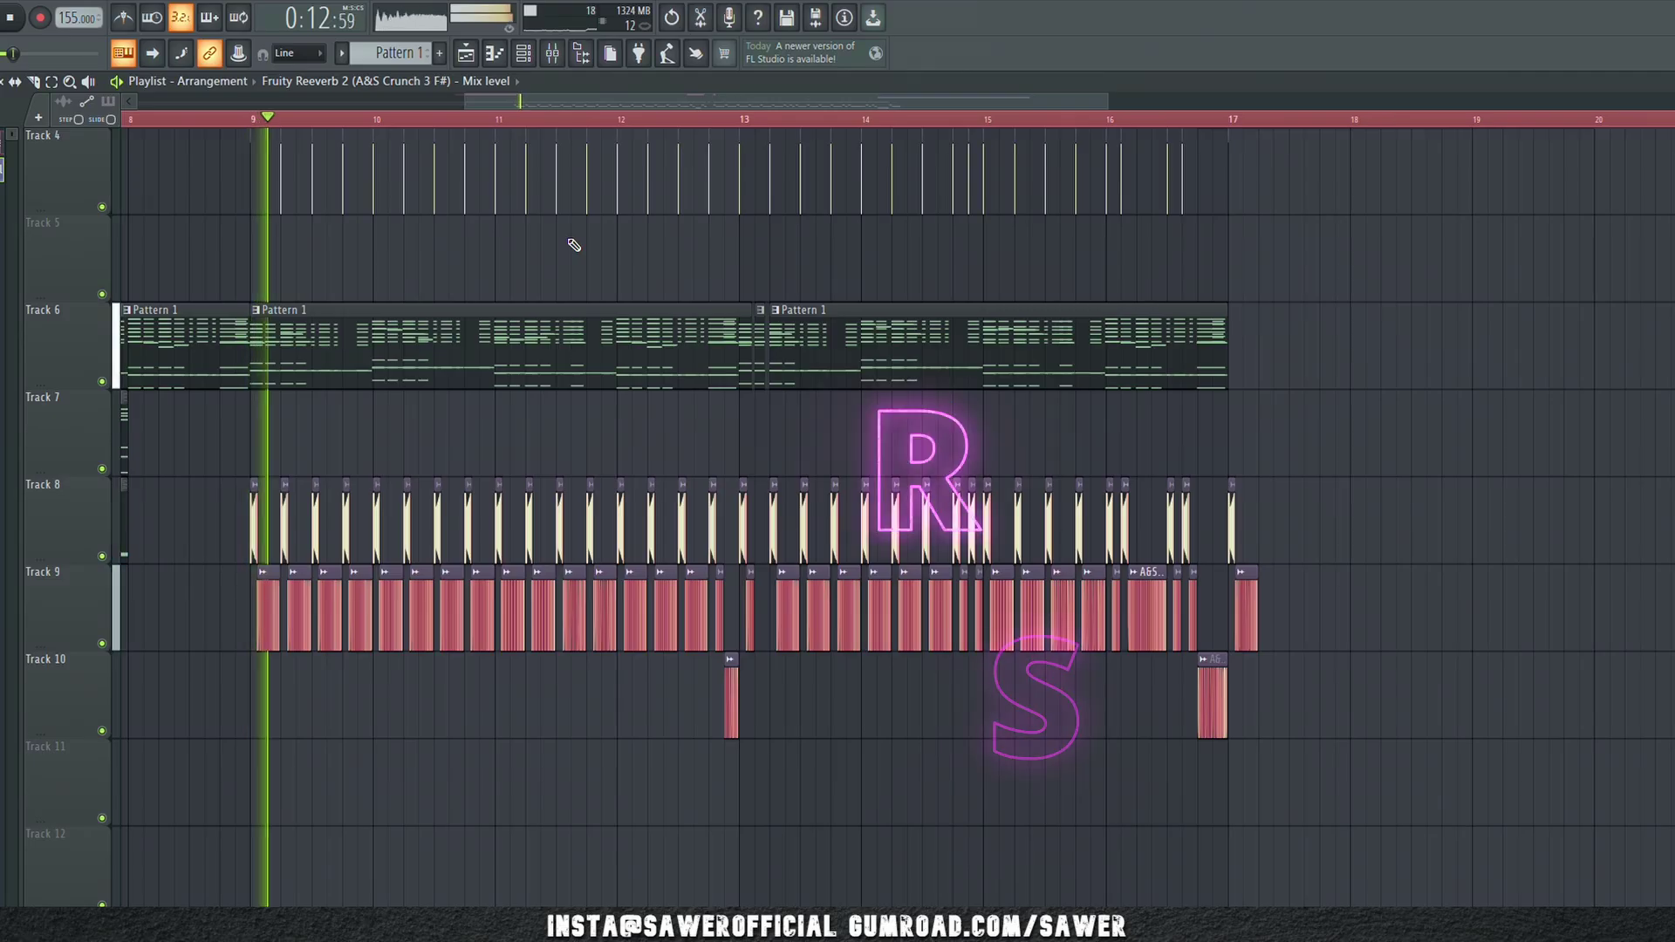
{"action": "scroll", "coordinate": [597, 123], "scroll_direction": "up", "scroll_amount": 2}
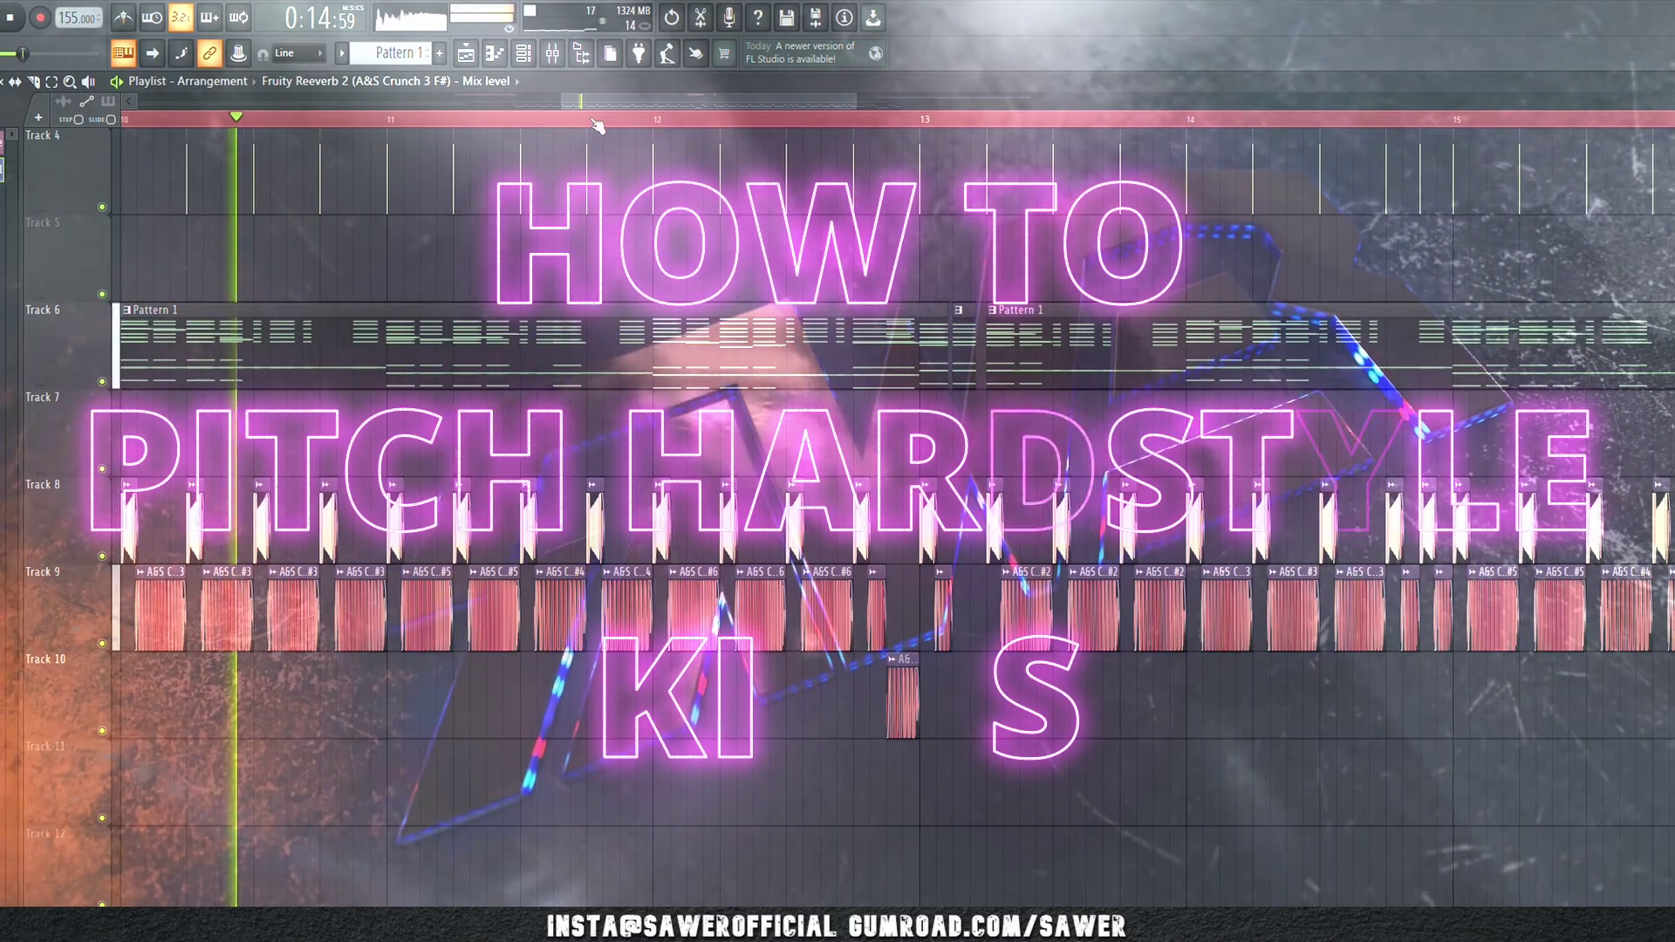
{"action": "scroll", "coordinate": [603, 113], "scroll_direction": "down", "scroll_amount": 1}
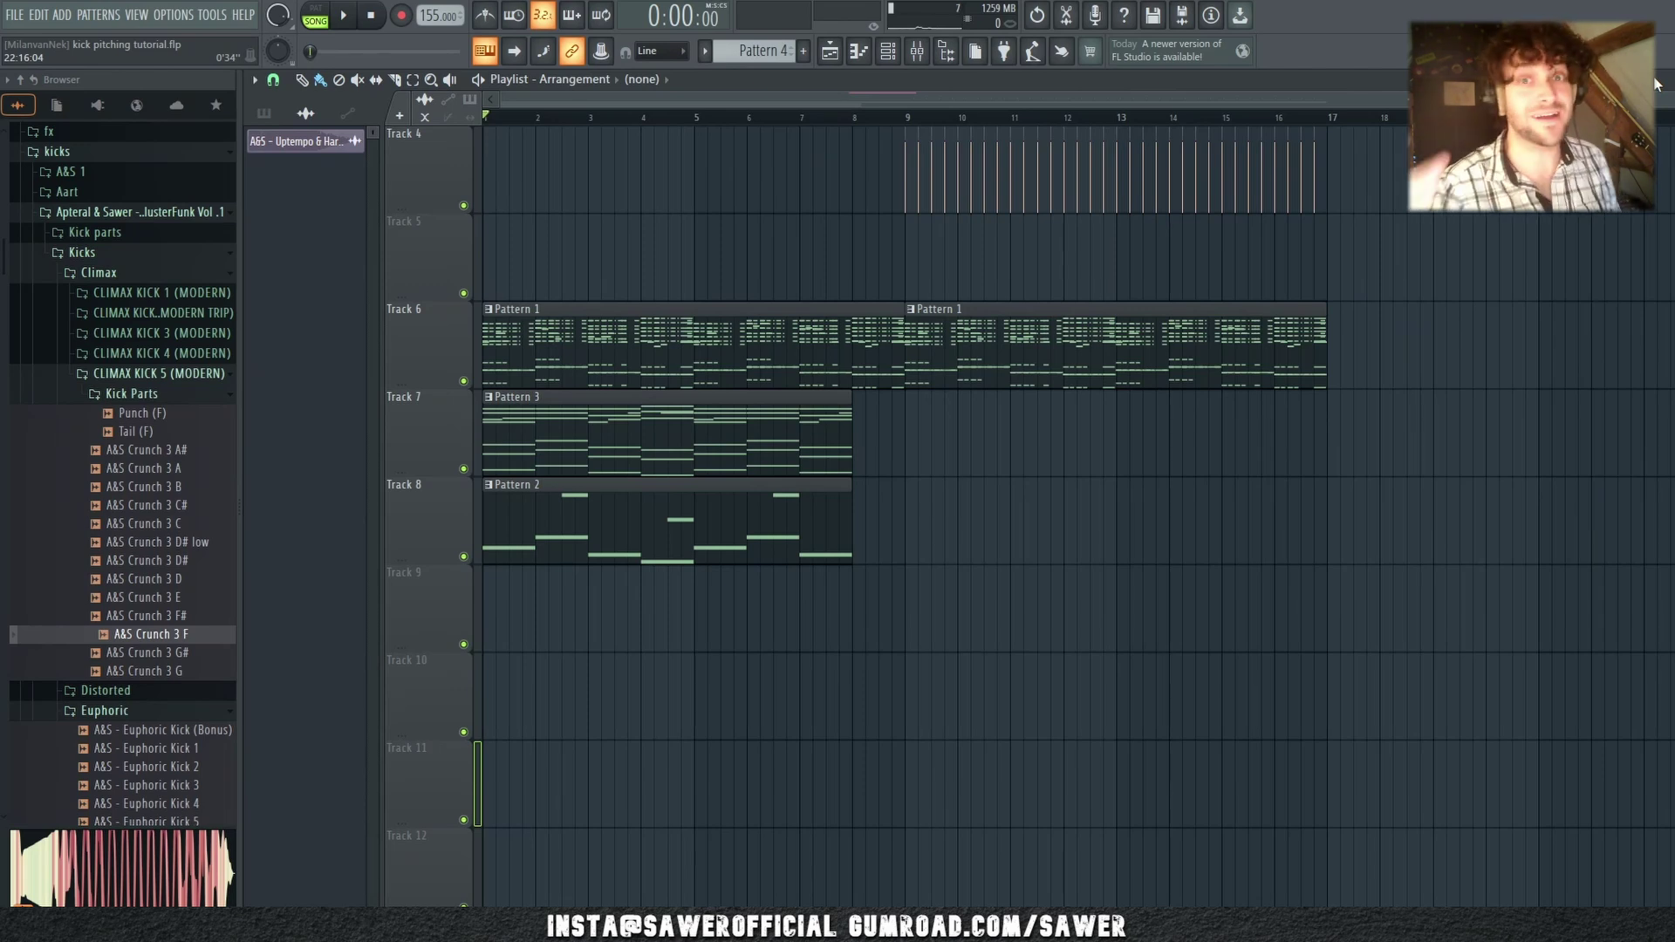
Step: Play the arrangement from the start to hear the chord and bass patterns
{"action": "scroll", "coordinate": [915, 129], "scroll_direction": "up", "scroll_amount": 3}
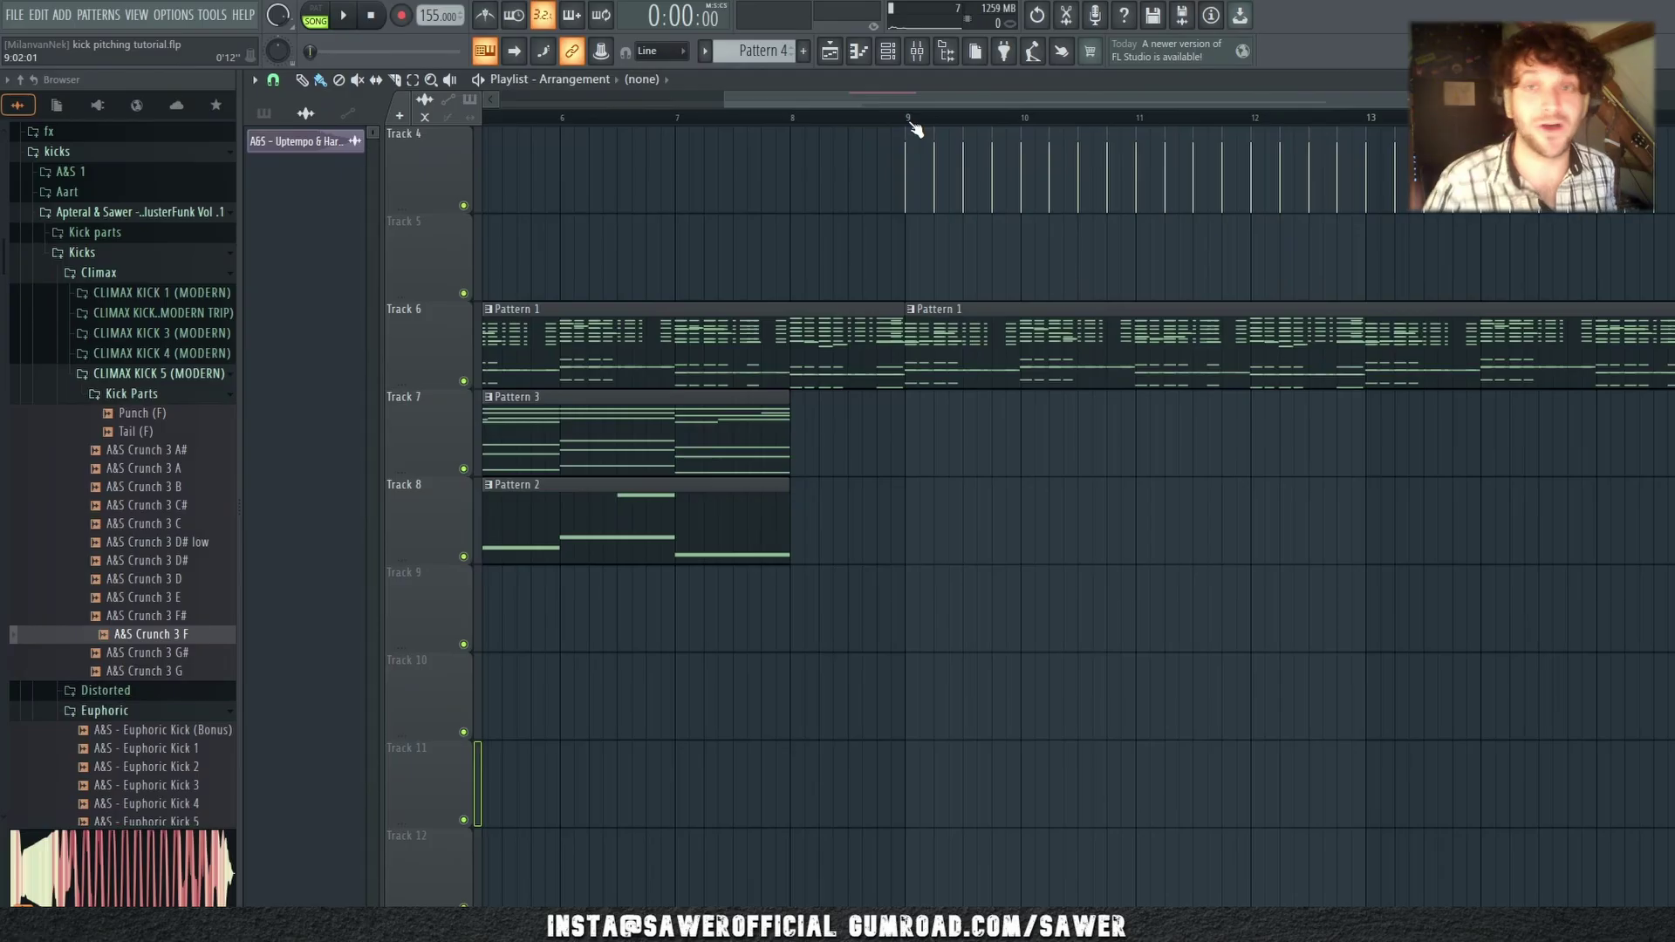
{"action": "scroll", "coordinate": [876, 530], "scroll_direction": "up", "scroll_amount": 3, "text": "ctrl"}
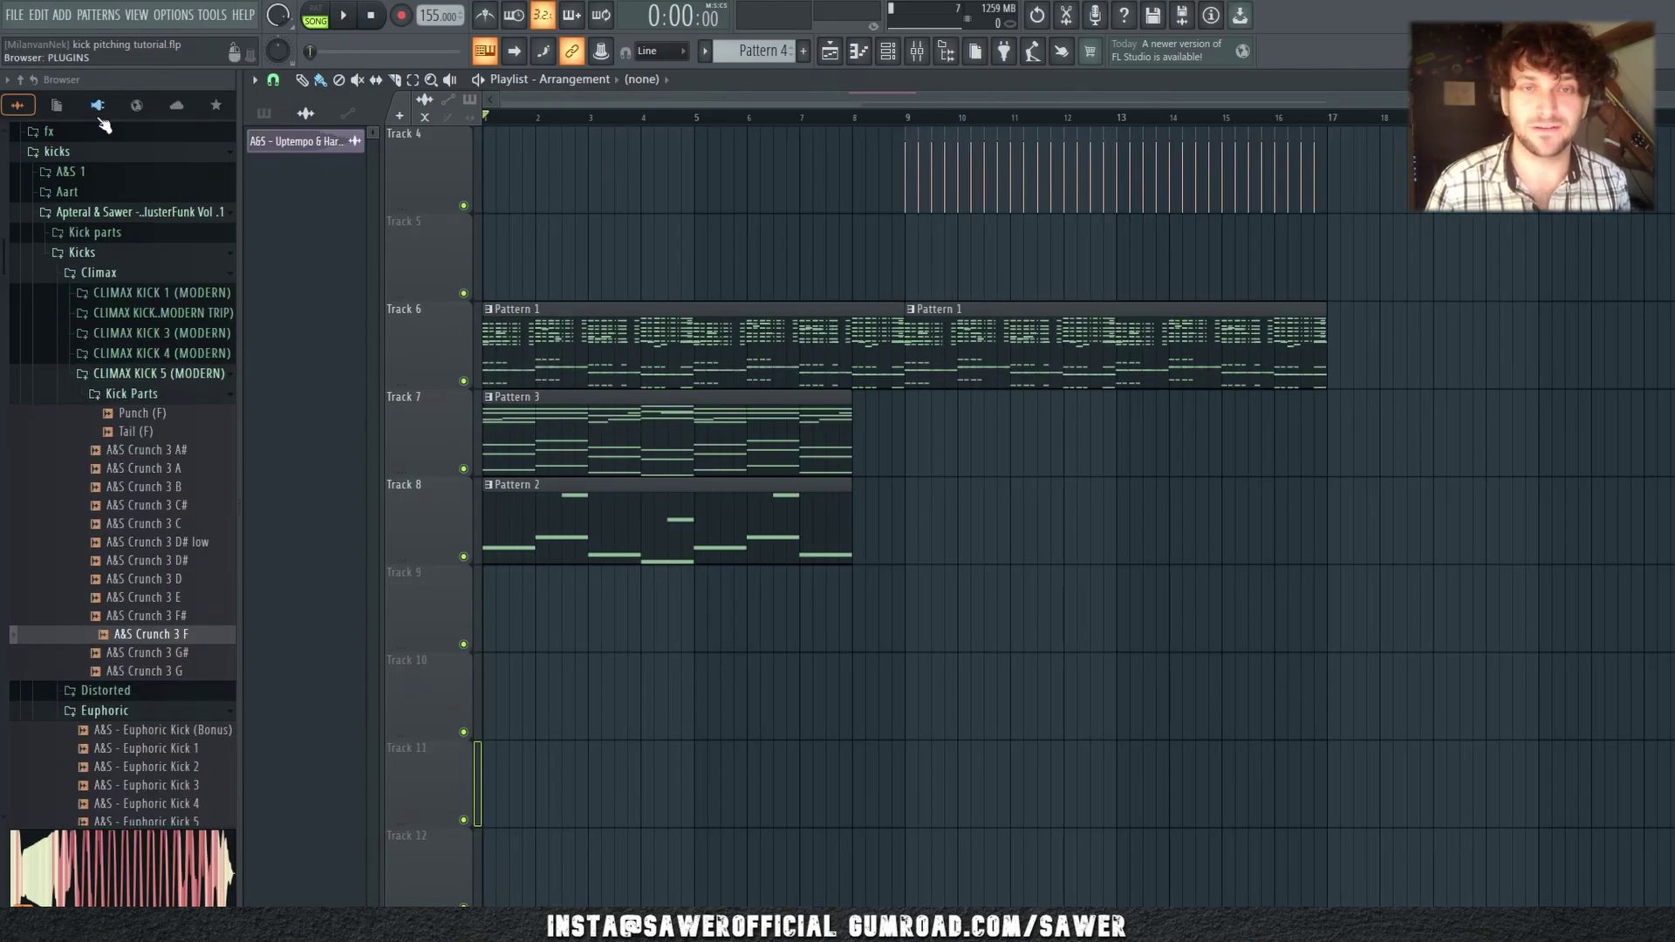
{"action": "key", "text": "space"}
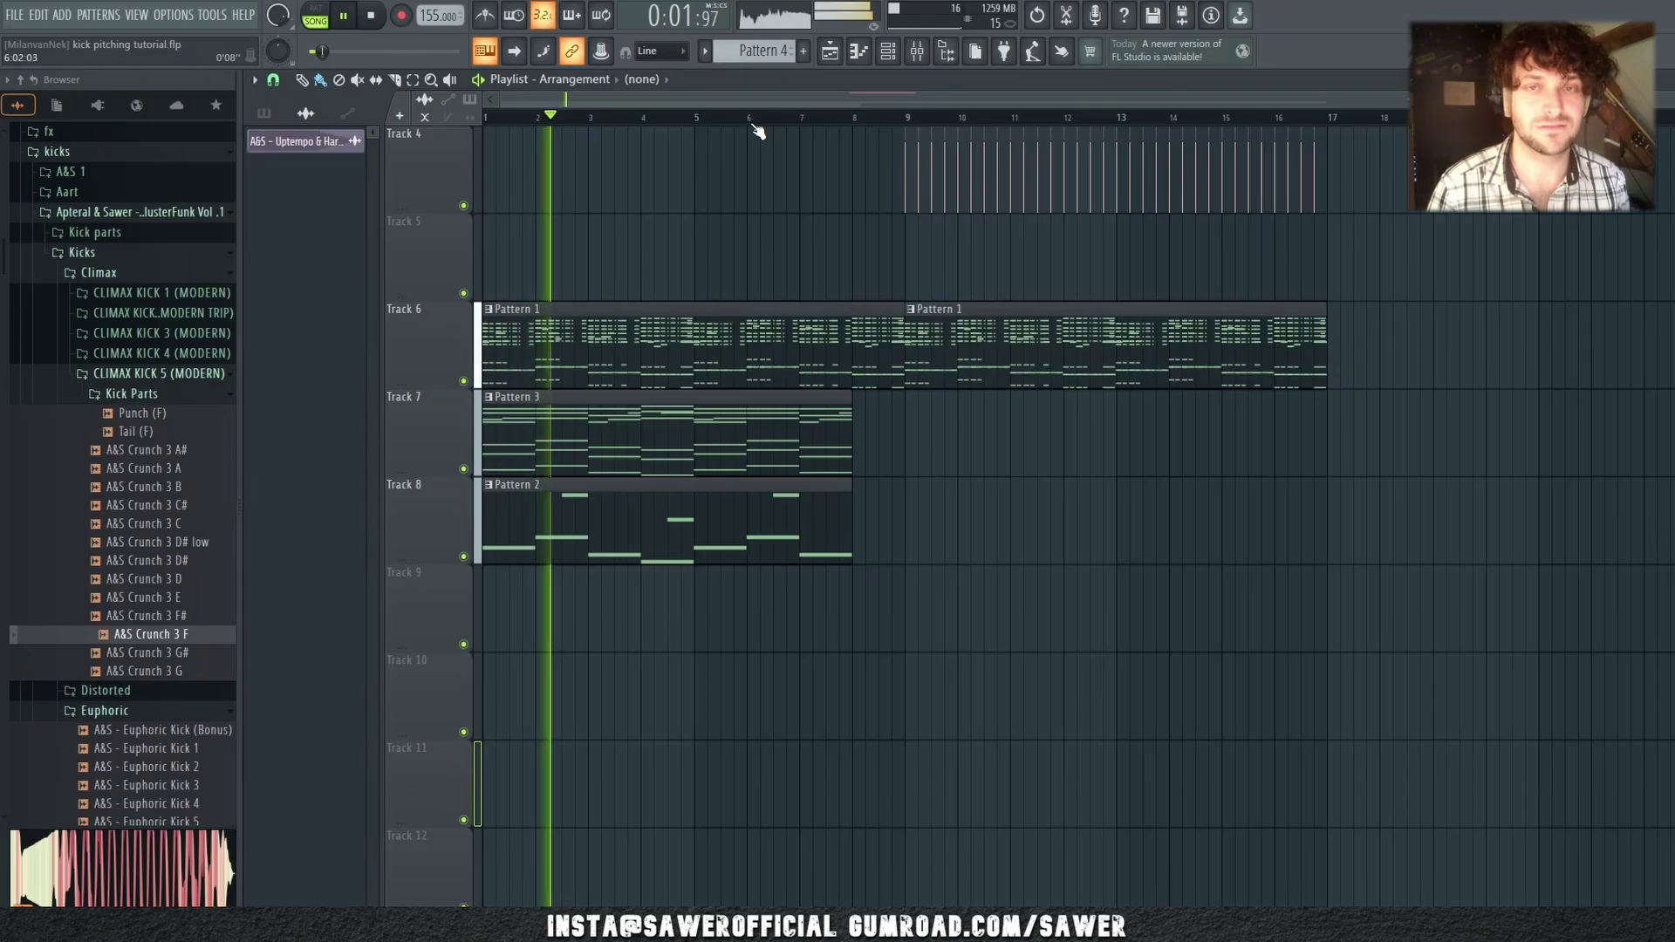
{"action": "key", "text": "space"}
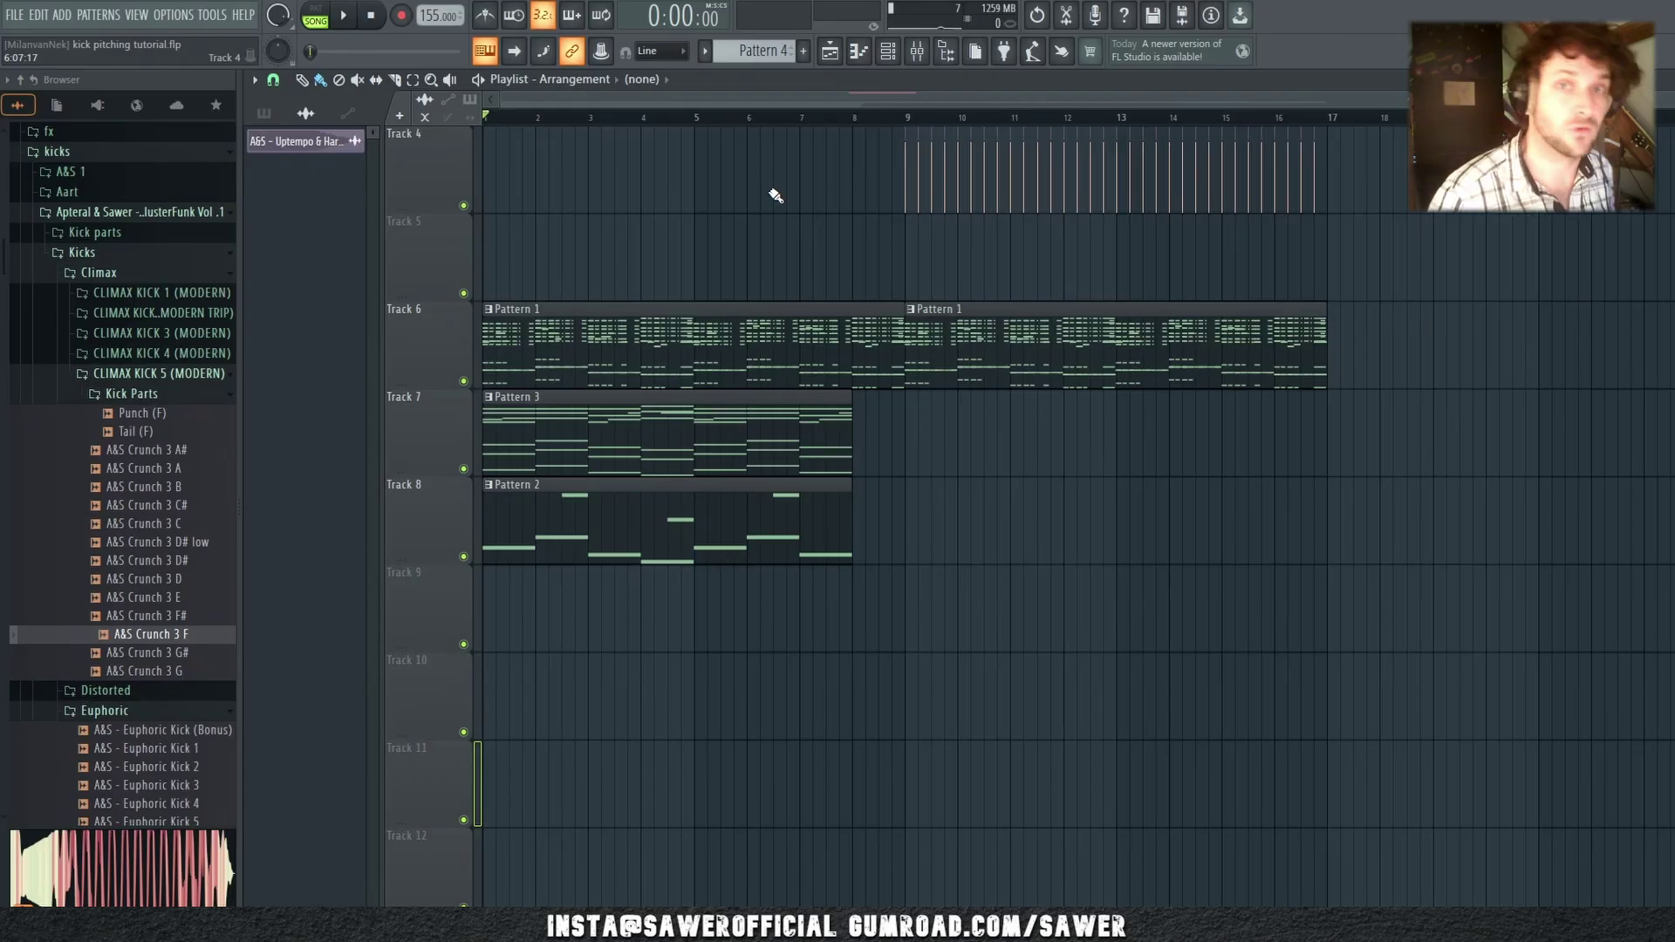
Step: Collapse the CLIMAX KICK 5 folder and audition several tonal kicks in the CLIMAX KICK 1 (MODERN) folder
{"action": "left_click", "coordinate": [162, 375]}
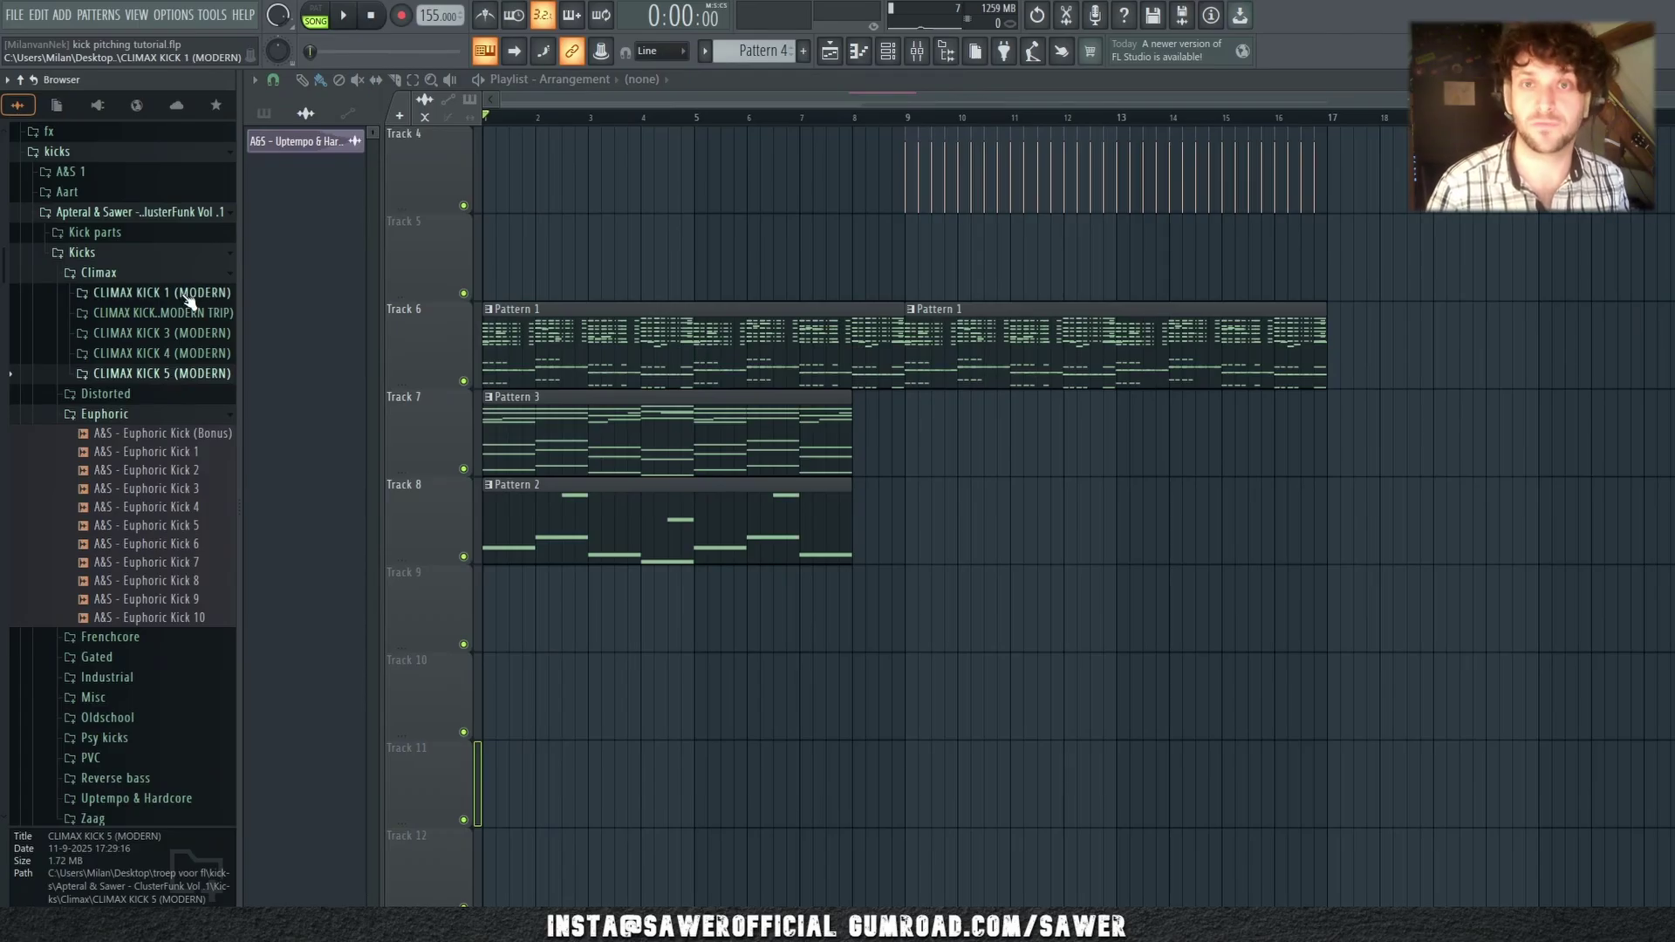
{"action": "left_click", "coordinate": [185, 296]}
{"action": "left_click", "coordinate": [173, 369]}
{"action": "left_click", "coordinate": [172, 479]}
{"action": "left_click", "coordinate": [172, 535]}
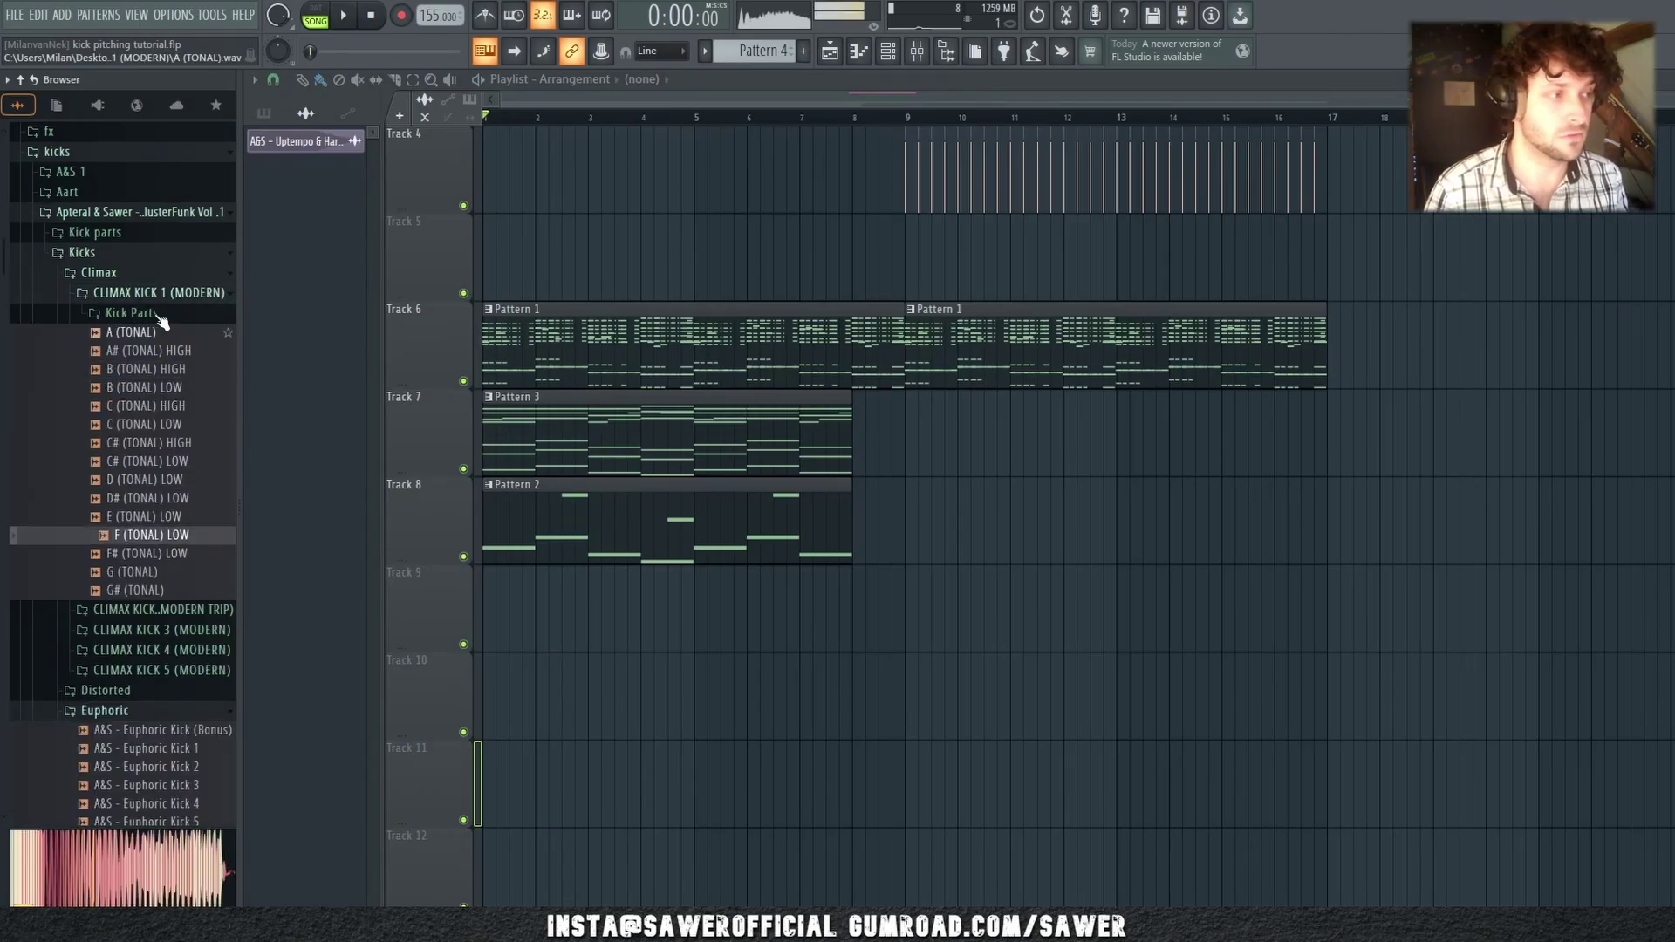
Step: Audition several atonal kicks in the Climax MODERN TRIP folder, including C# high, D# high, F low and G# low
{"action": "left_click", "coordinate": [157, 295]}
{"action": "left_click", "coordinate": [157, 313]}
{"action": "left_click", "coordinate": [157, 373]}
{"action": "left_click", "coordinate": [161, 444]}
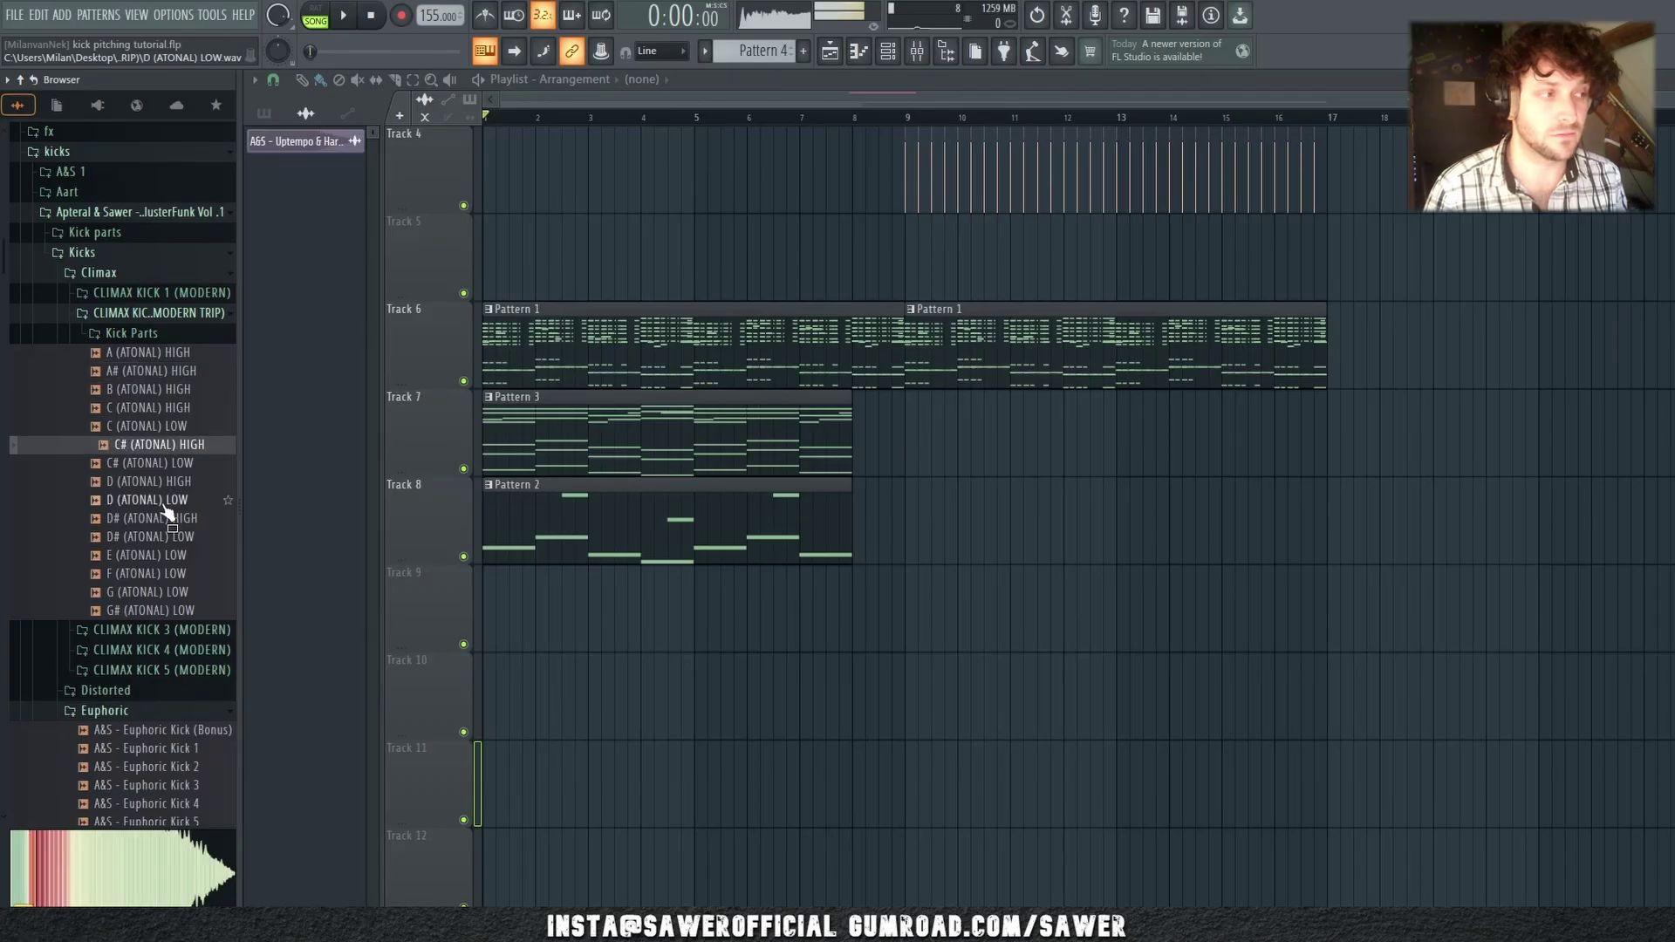
{"action": "left_click", "coordinate": [166, 518]}
{"action": "left_click", "coordinate": [165, 573]}
{"action": "left_click", "coordinate": [168, 610]}
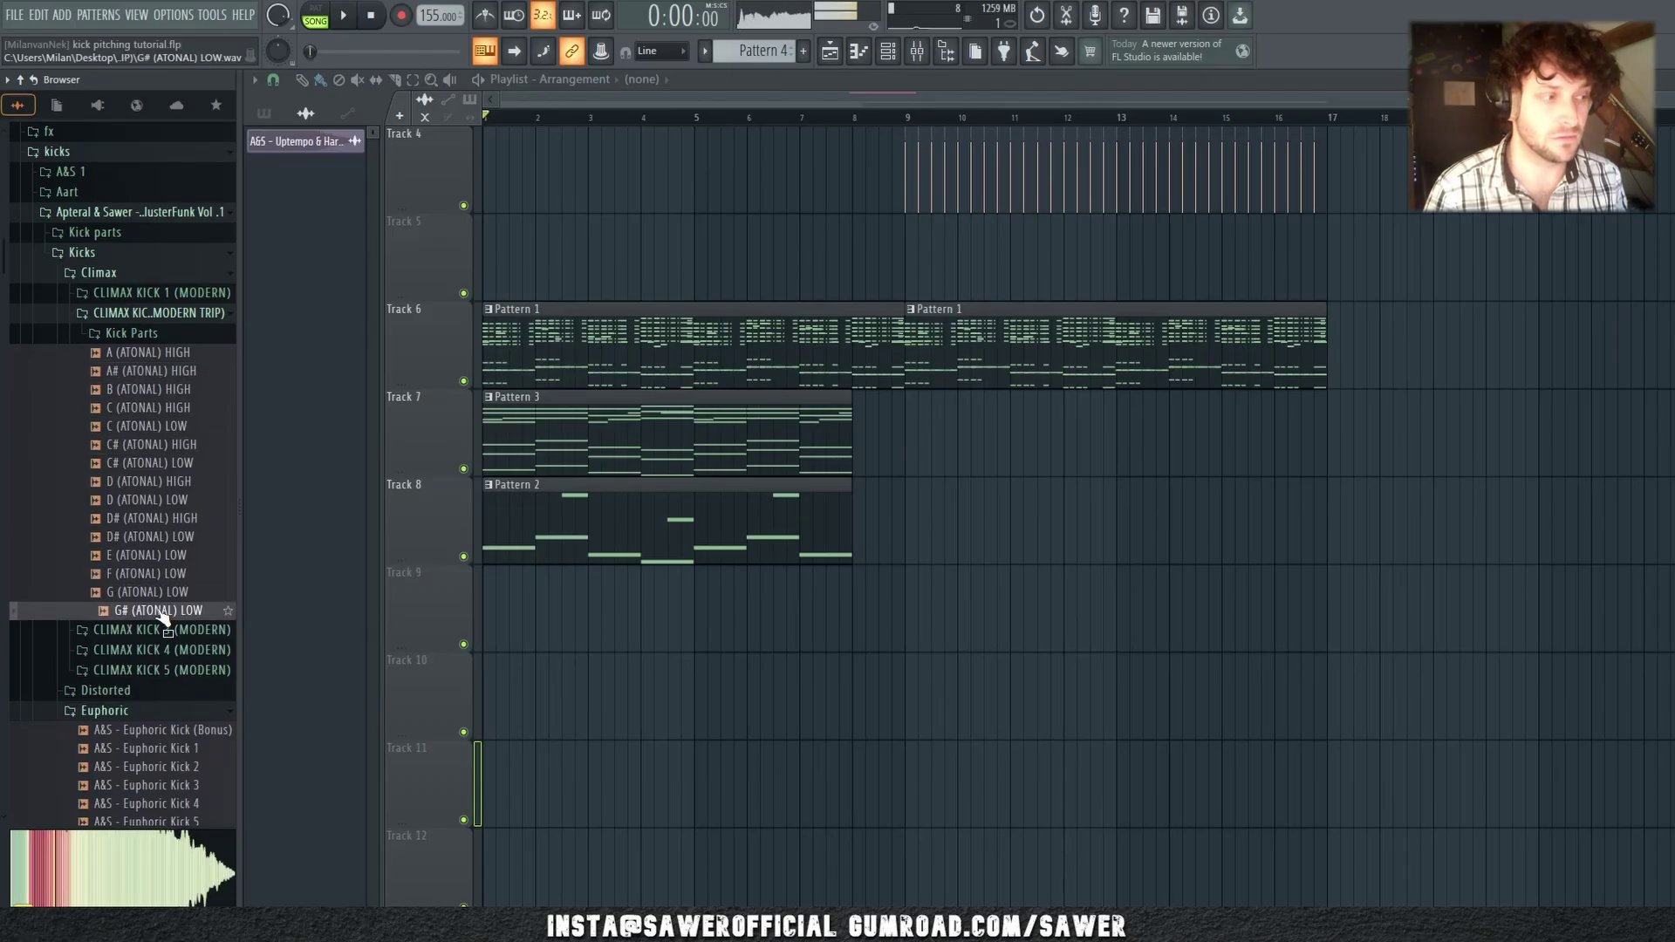
Step: Audition the A&S Crunch 1 kicks A, D#, F# and G in the CLIMAX KICK 3 (MODERN) folder
{"action": "left_click", "coordinate": [162, 316]}
{"action": "left_click", "coordinate": [163, 335]}
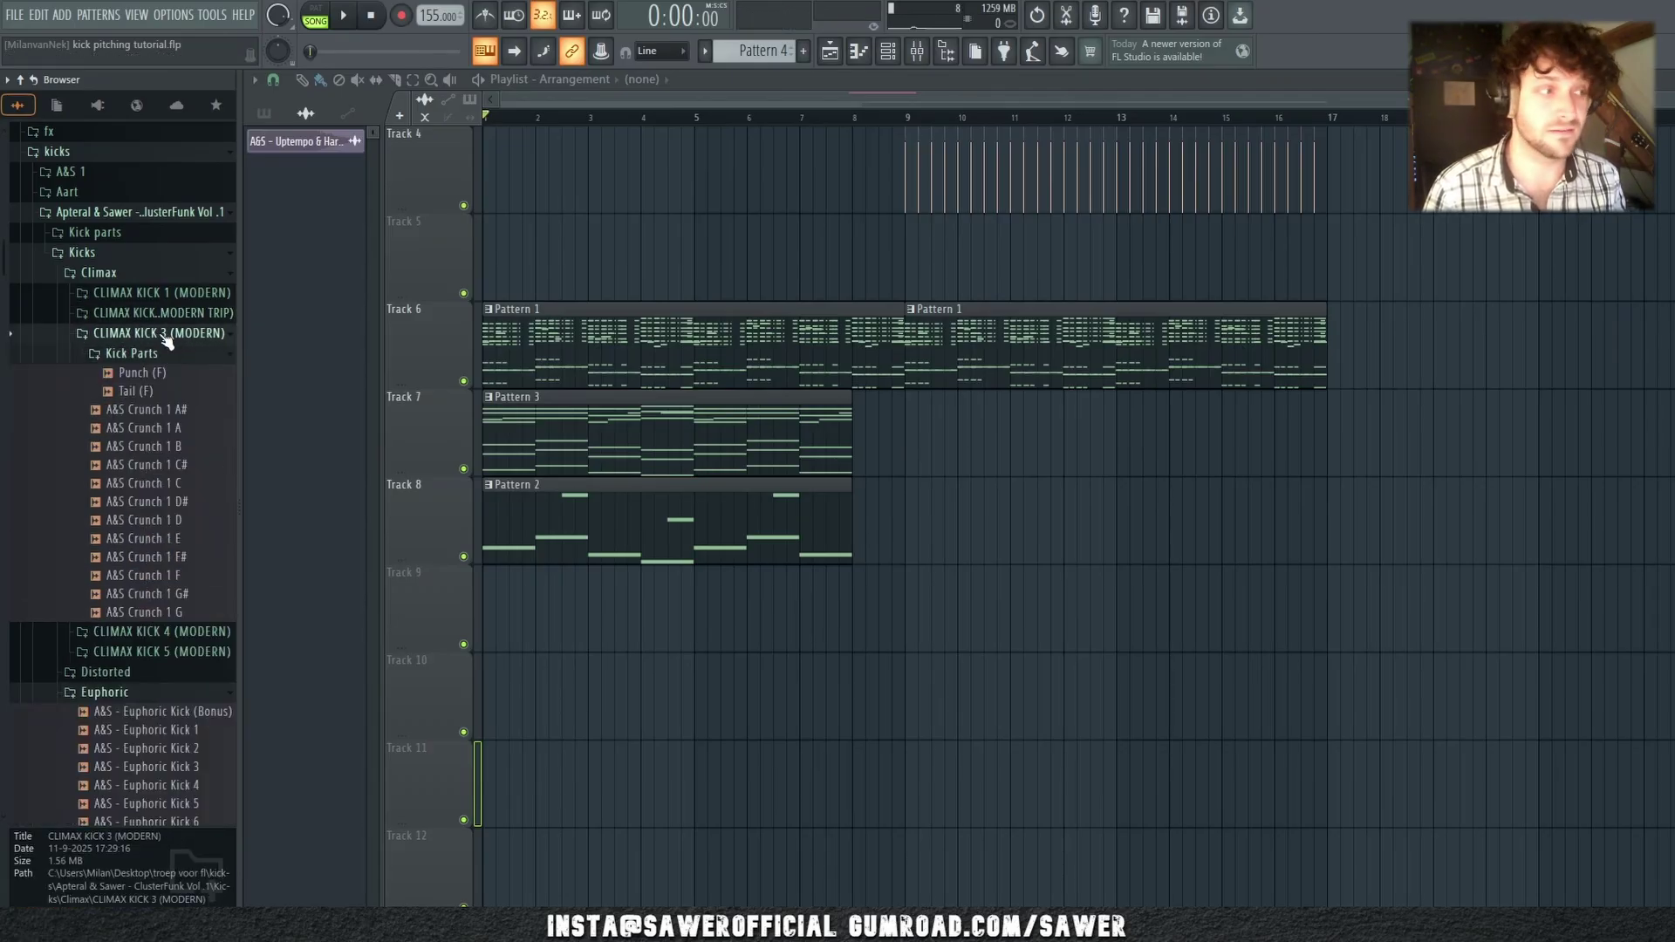
{"action": "left_click", "coordinate": [163, 428]}
{"action": "left_click", "coordinate": [166, 501]}
{"action": "left_click", "coordinate": [170, 557]}
{"action": "left_click", "coordinate": [174, 613]}
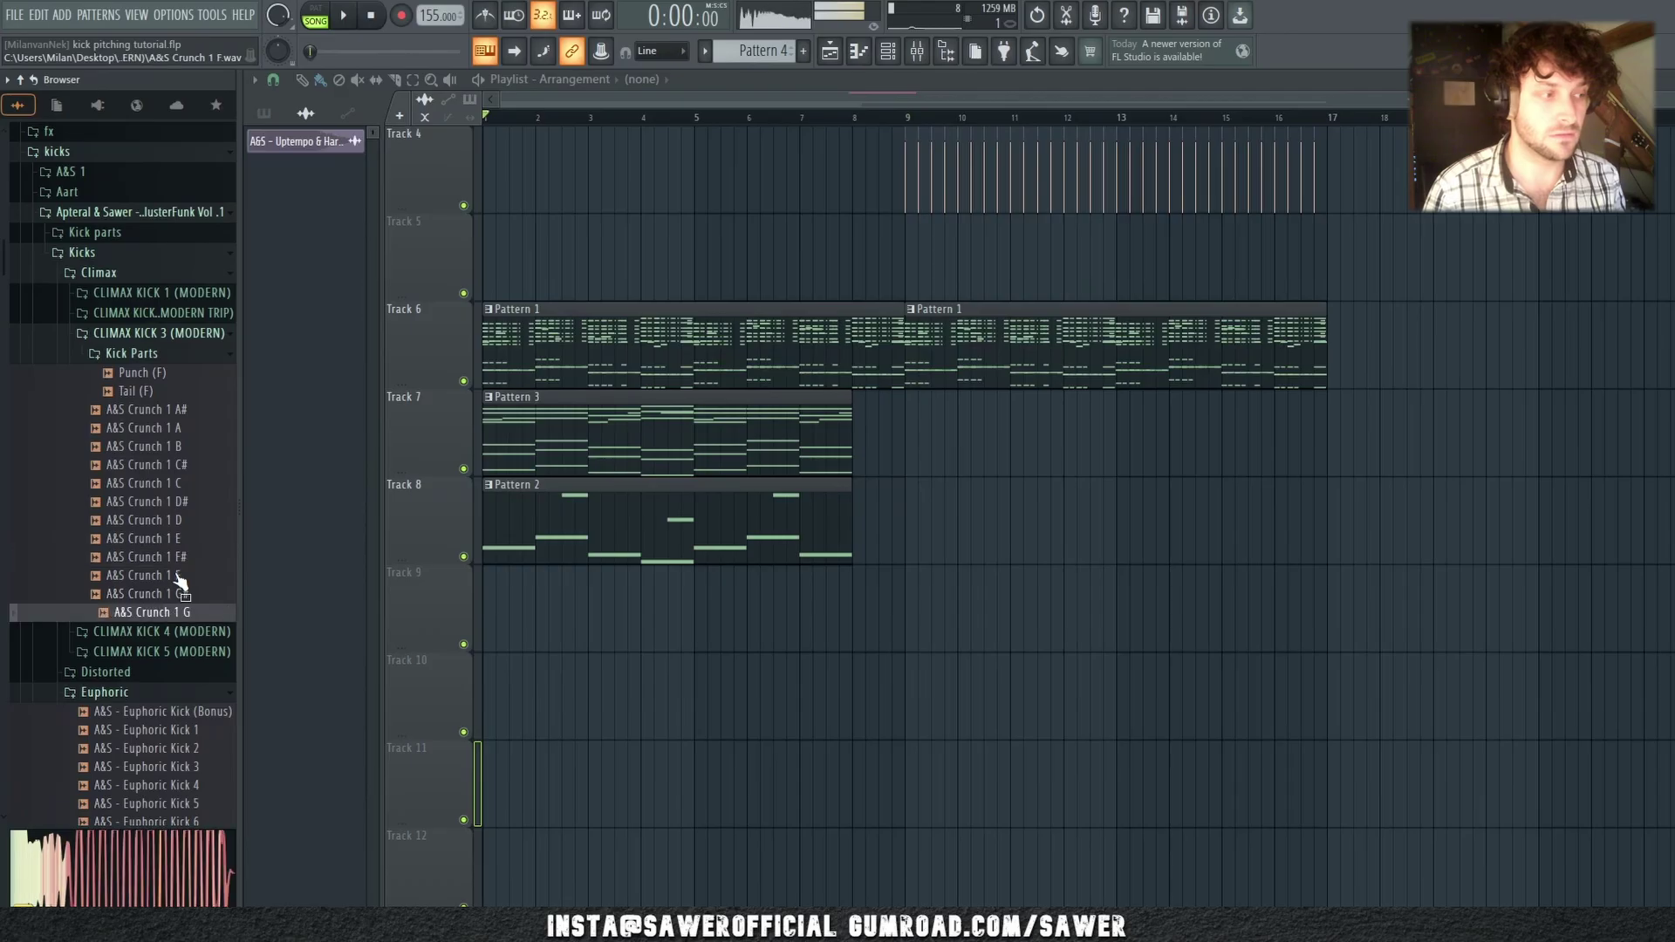
Step: Audition the A&S Crunch 2 kicks C#, D#, F# and G in the CLIMAX KICK 4 (MODERN) folder
{"action": "left_click", "coordinate": [179, 332]}
{"action": "left_click", "coordinate": [179, 353]}
{"action": "left_click", "coordinate": [175, 448]}
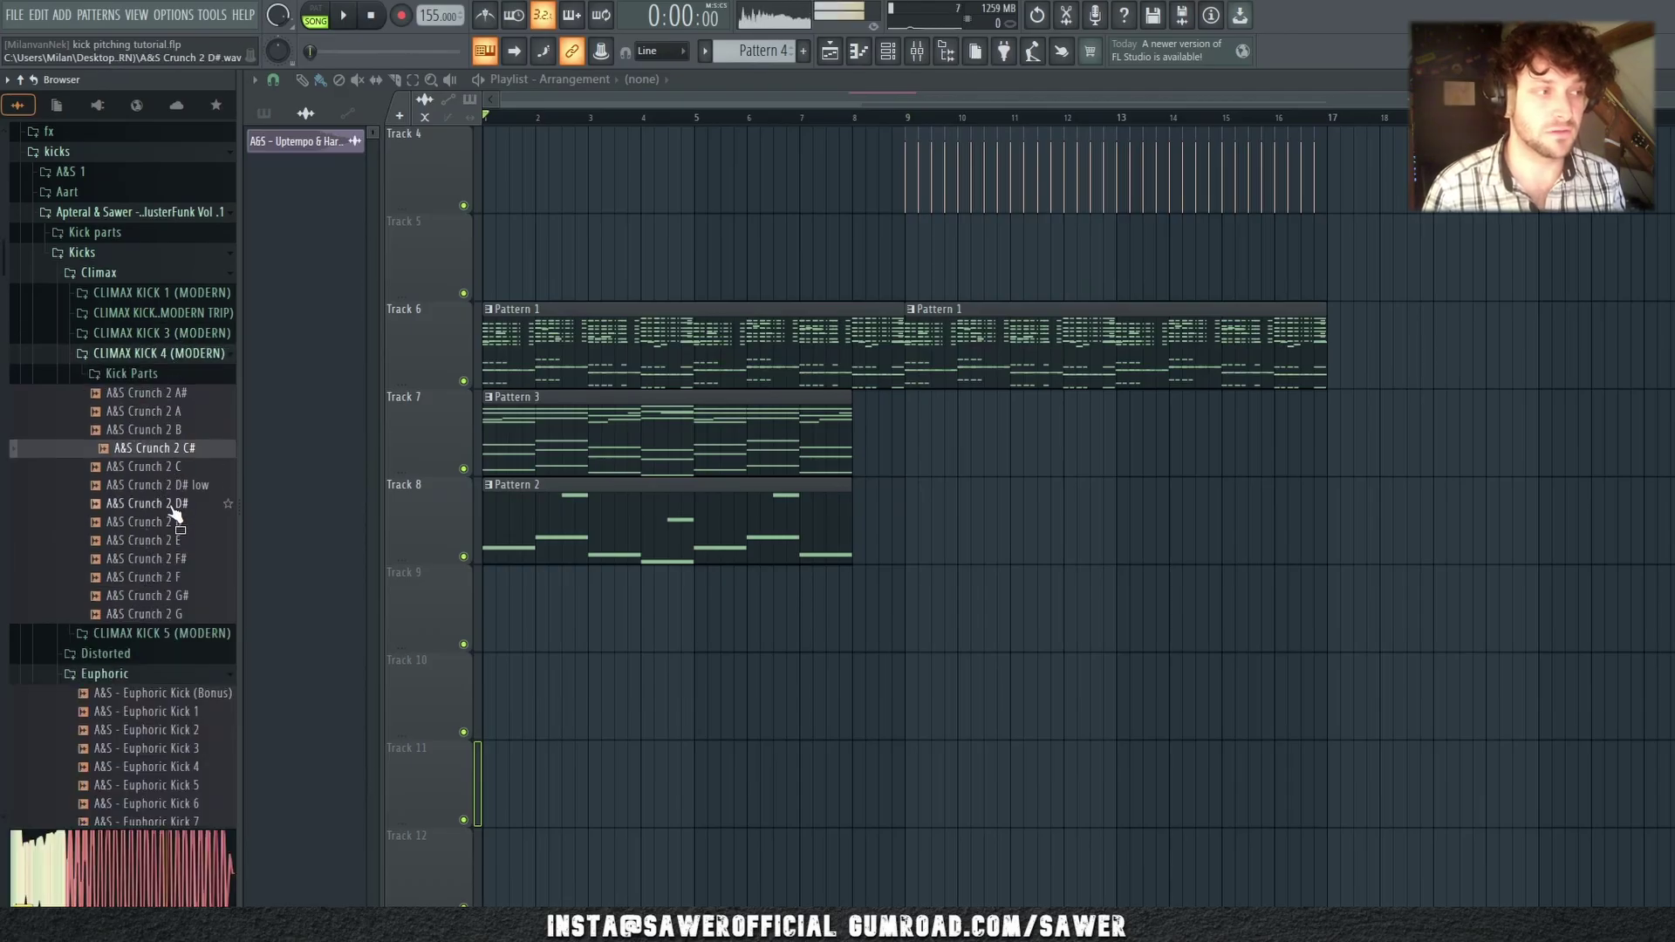
{"action": "left_click", "coordinate": [172, 503]}
{"action": "left_click", "coordinate": [169, 559]}
{"action": "left_click", "coordinate": [172, 613]}
Step: Audition the A&S Crunch 3 kicks A, C#, D and F in the CLIMAX KICK 5 (MODERN) folder
{"action": "left_click", "coordinate": [175, 355]}
{"action": "left_click", "coordinate": [177, 374]}
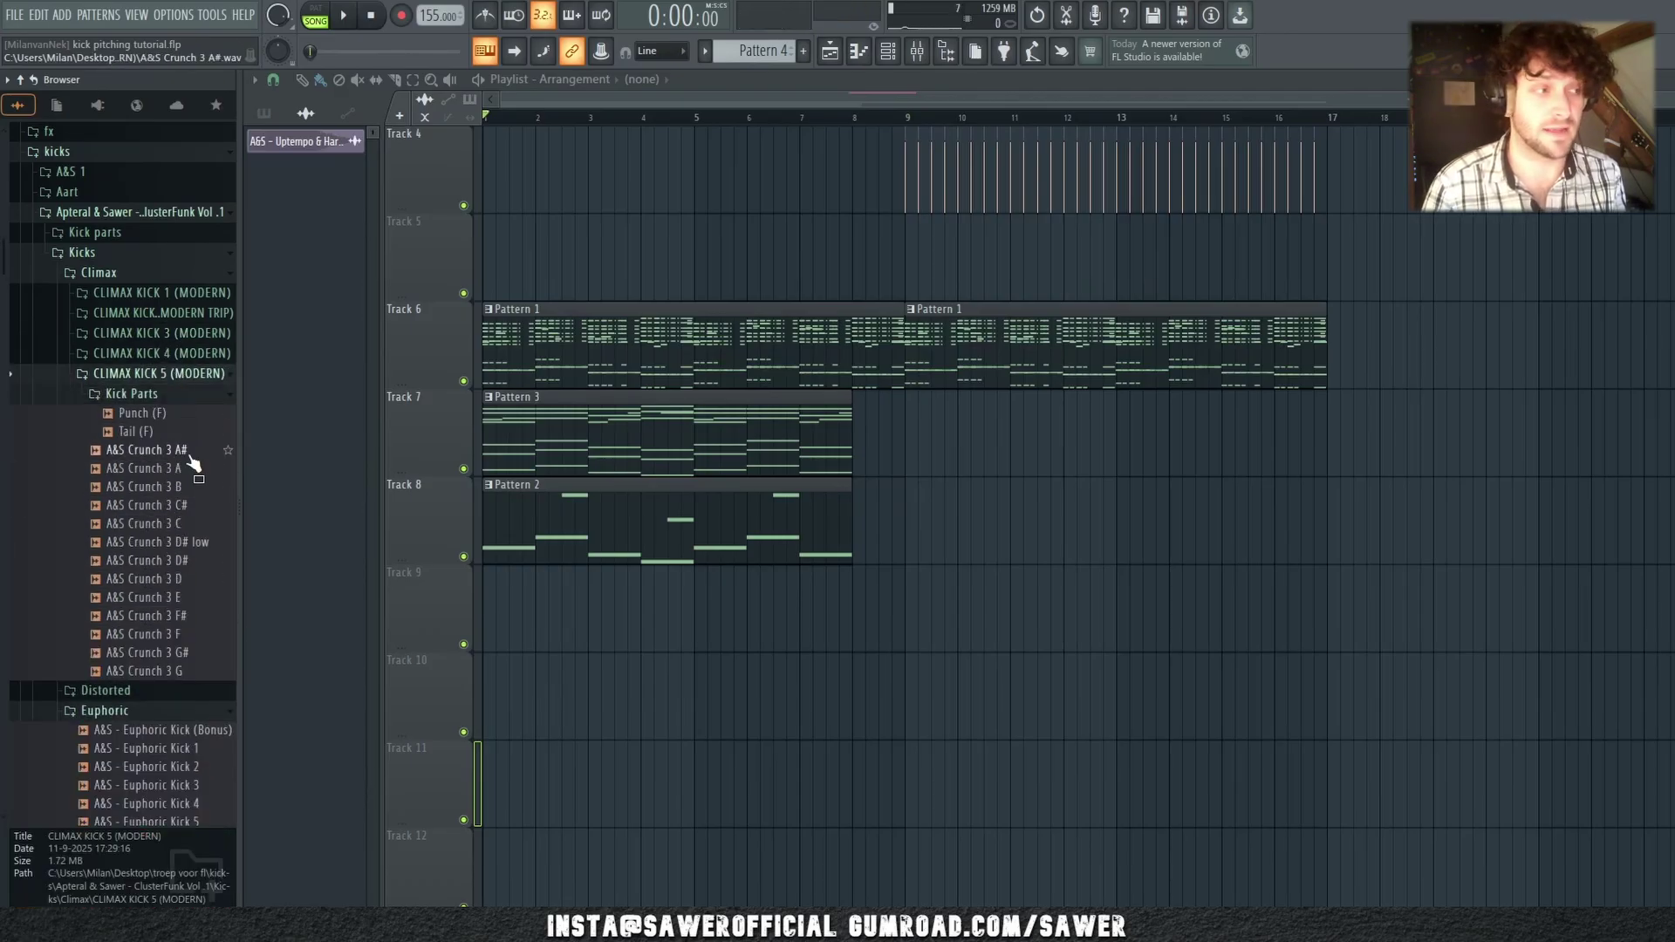
{"action": "left_click", "coordinate": [185, 468]}
{"action": "left_click", "coordinate": [184, 505]}
{"action": "left_click", "coordinate": [178, 579]}
{"action": "left_click", "coordinate": [181, 634]}
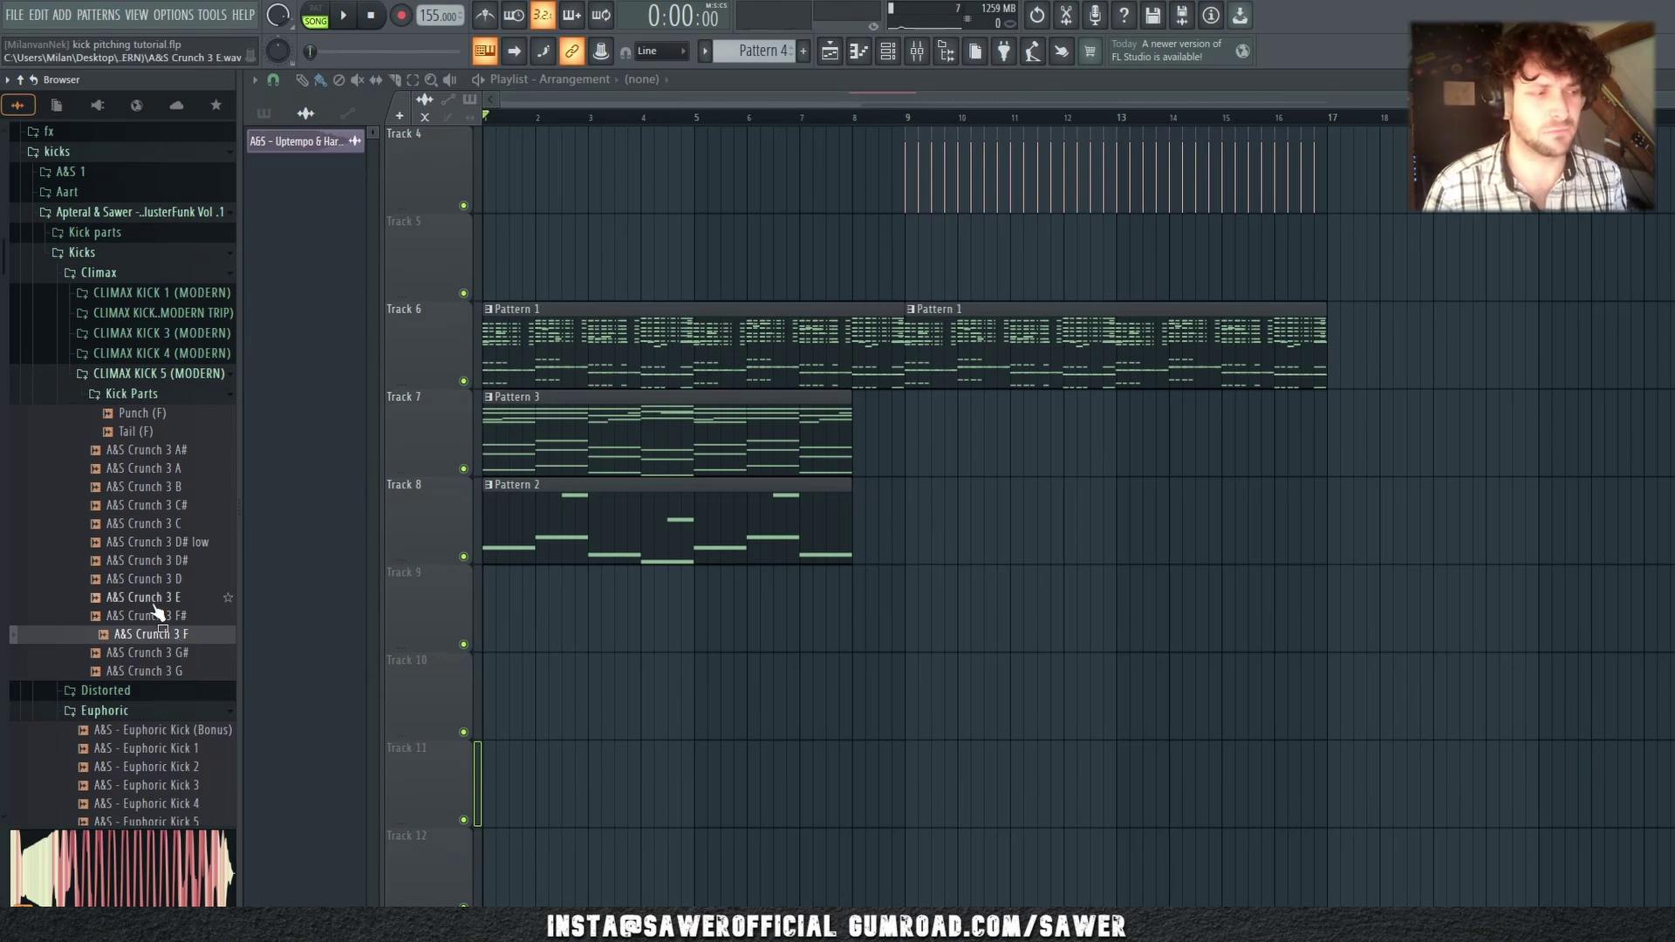
Step: Check the CLIMAX KICK 3 folder briefly and audition the A&S Crunch 3 kicks A, D# low and E
{"action": "left_click", "coordinate": [170, 332]}
{"action": "left_click", "coordinate": [161, 372]}
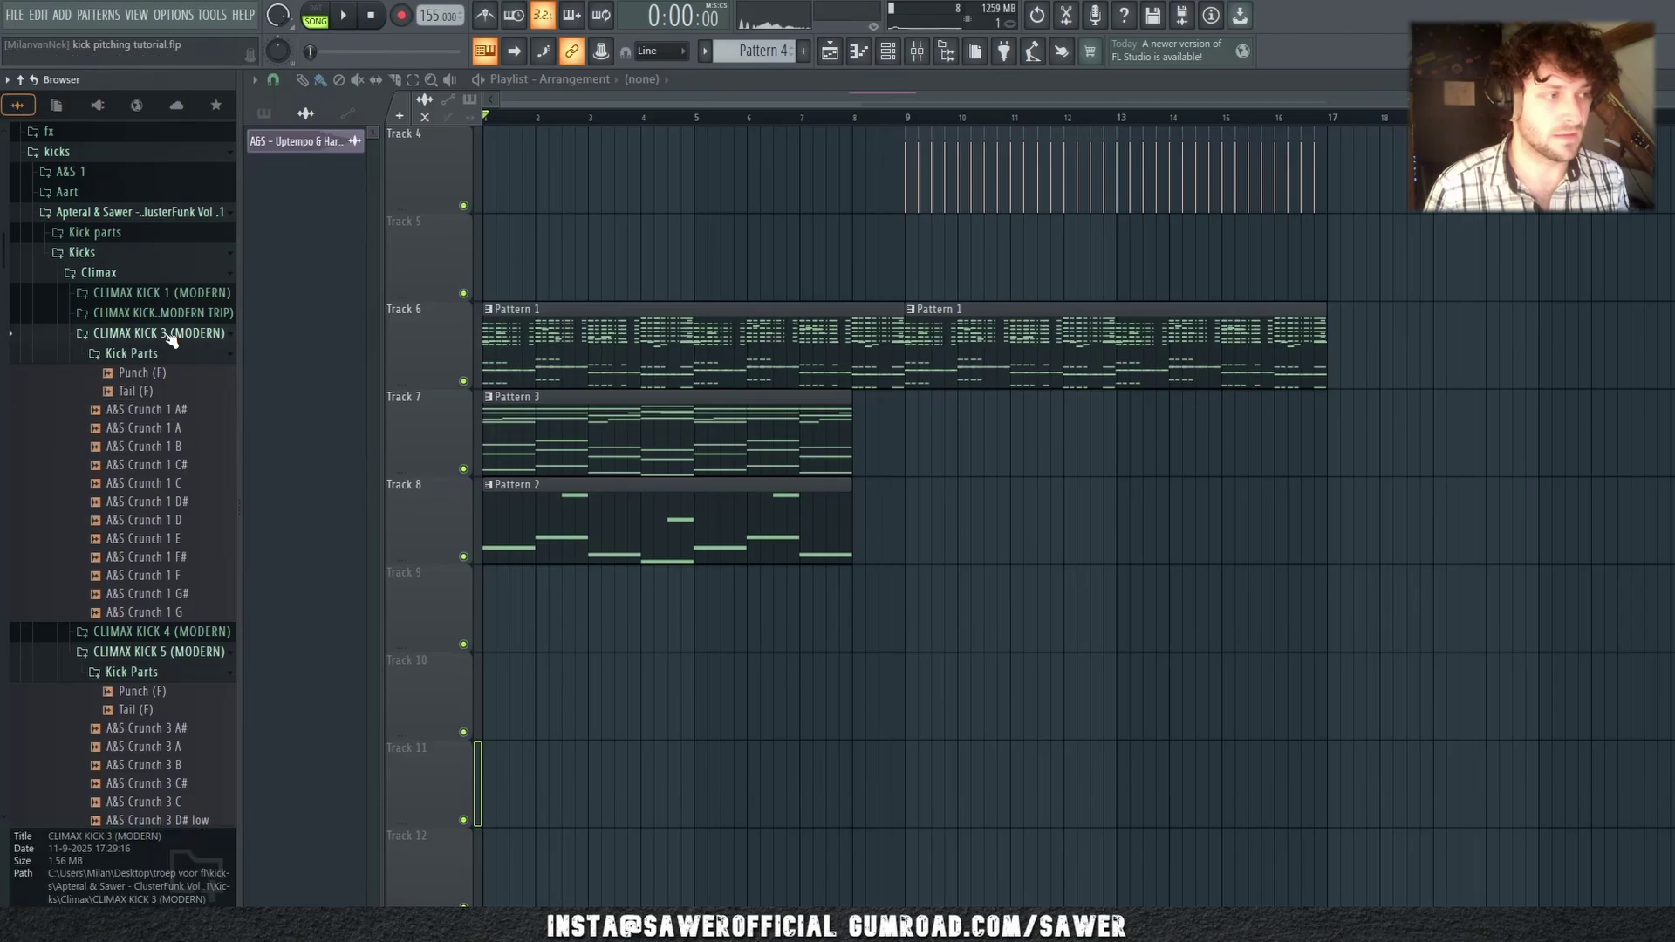
{"action": "left_click", "coordinate": [170, 334]}
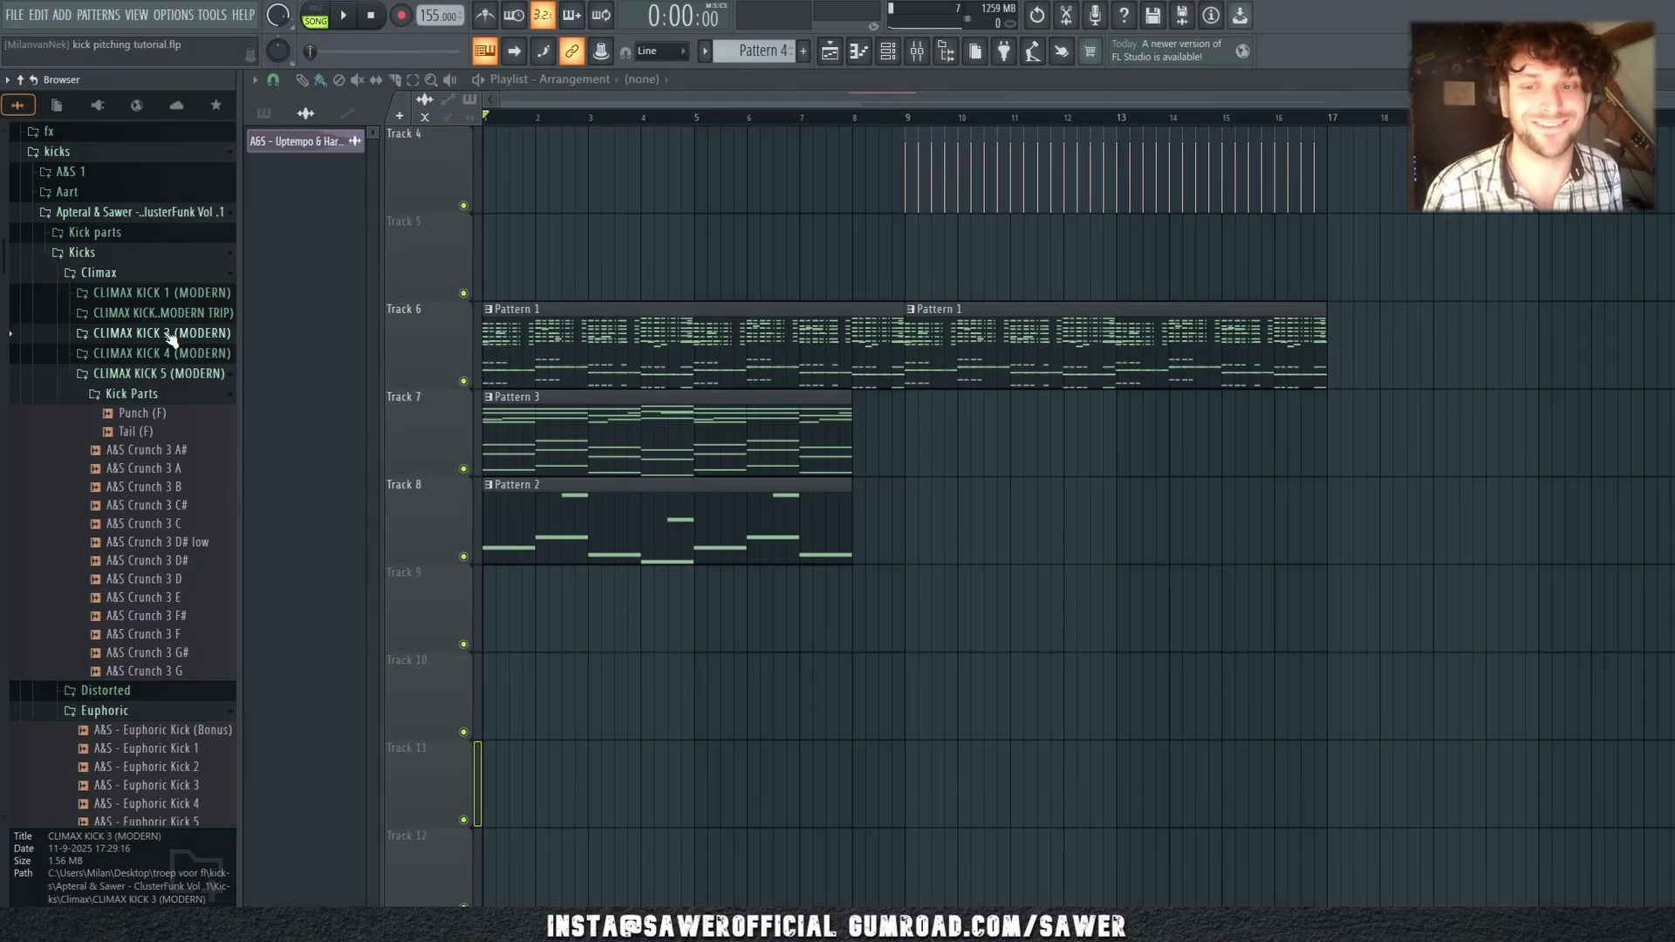
{"action": "left_click", "coordinate": [187, 468]}
{"action": "left_click", "coordinate": [186, 543]}
{"action": "left_click", "coordinate": [183, 599]}
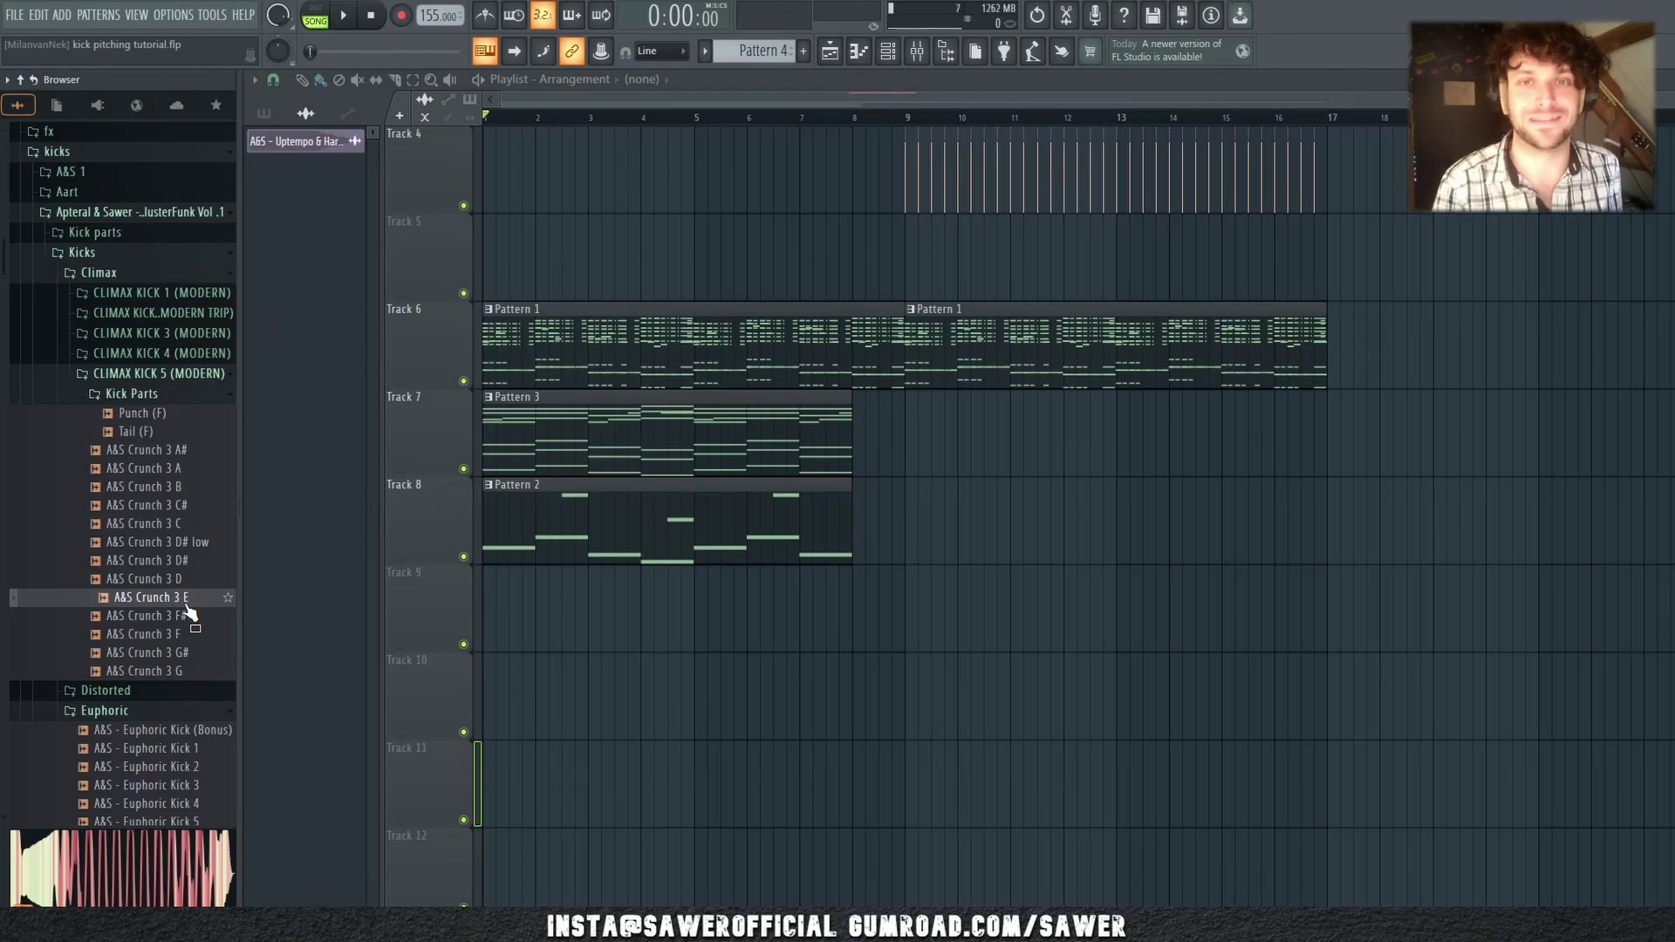
Step: Place the A&S Crunch 3 F# kick sample on Track 8 at the start of bar 9
{"action": "scroll", "coordinate": [187, 615], "scroll_direction": "down", "scroll_amount": 6}
{"action": "left_click_drag", "start_coordinate": [187, 612], "coordinate": [898, 506]}
{"action": "scroll", "coordinate": [161, 549], "scroll_direction": "up", "scroll_amount": 6}
{"action": "scroll", "coordinate": [966, 124], "scroll_direction": "down", "scroll_amount": 2}
{"action": "scroll", "coordinate": [964, 127], "scroll_direction": "up", "scroll_amount": 3}
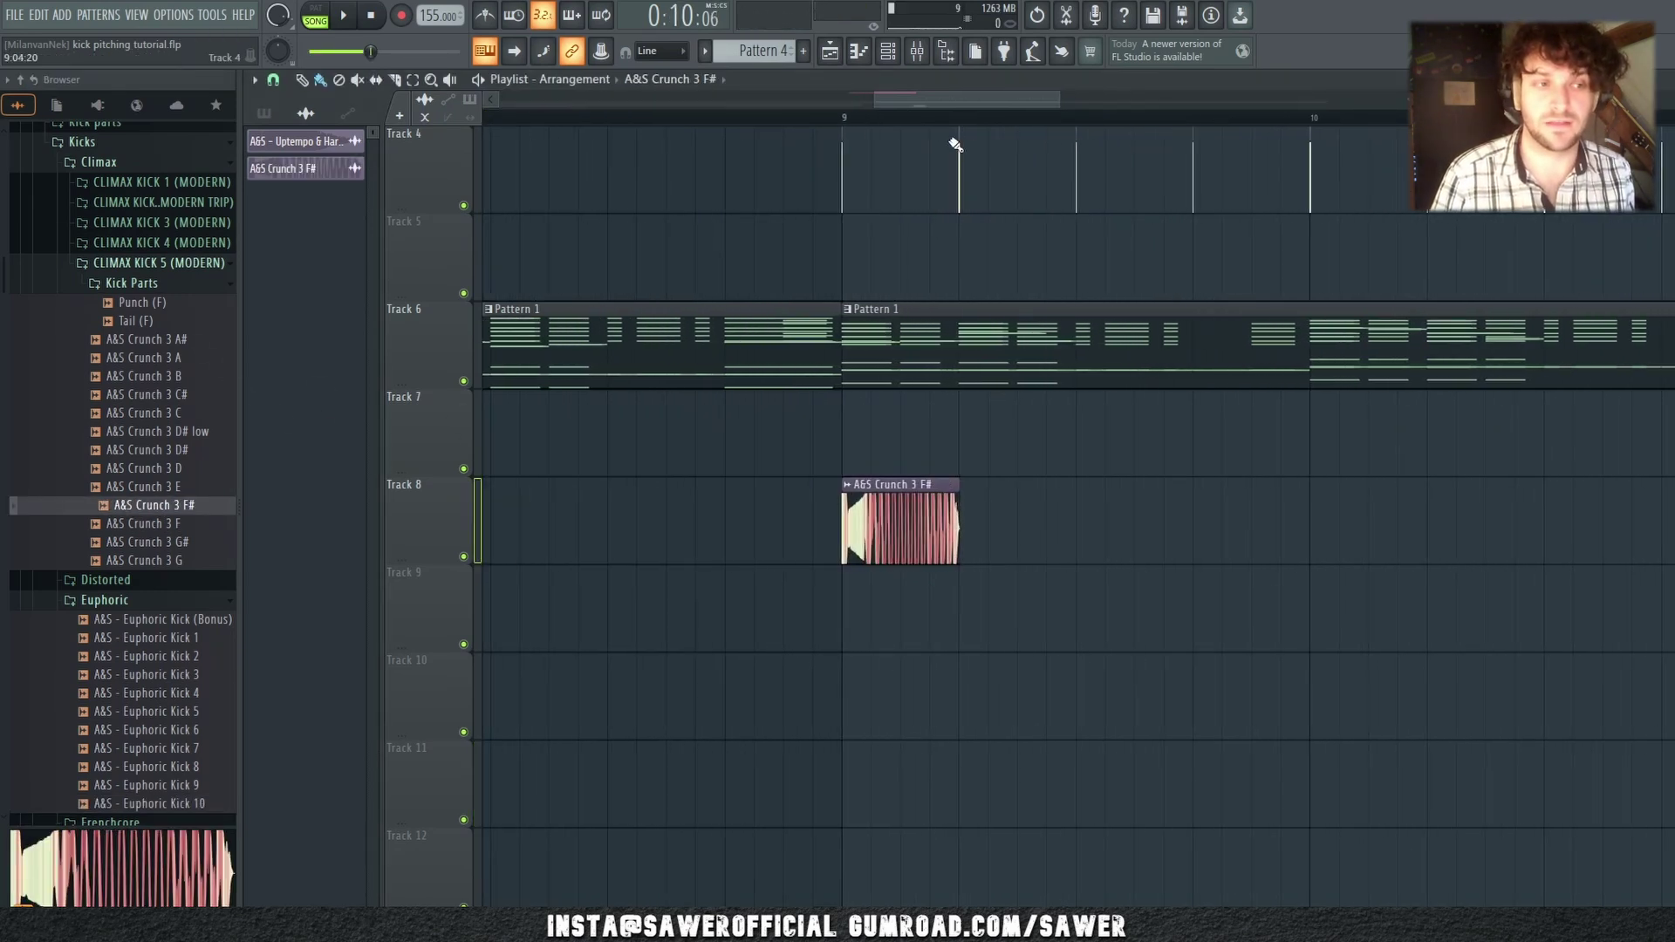
Step: Solo the chord pattern on Track 6 and set the playback position to bar 9
{"action": "right_click", "coordinate": [463, 381]}
{"action": "left_click", "coordinate": [844, 118]}
{"action": "scroll", "coordinate": [844, 119], "scroll_direction": "down", "scroll_amount": 4}
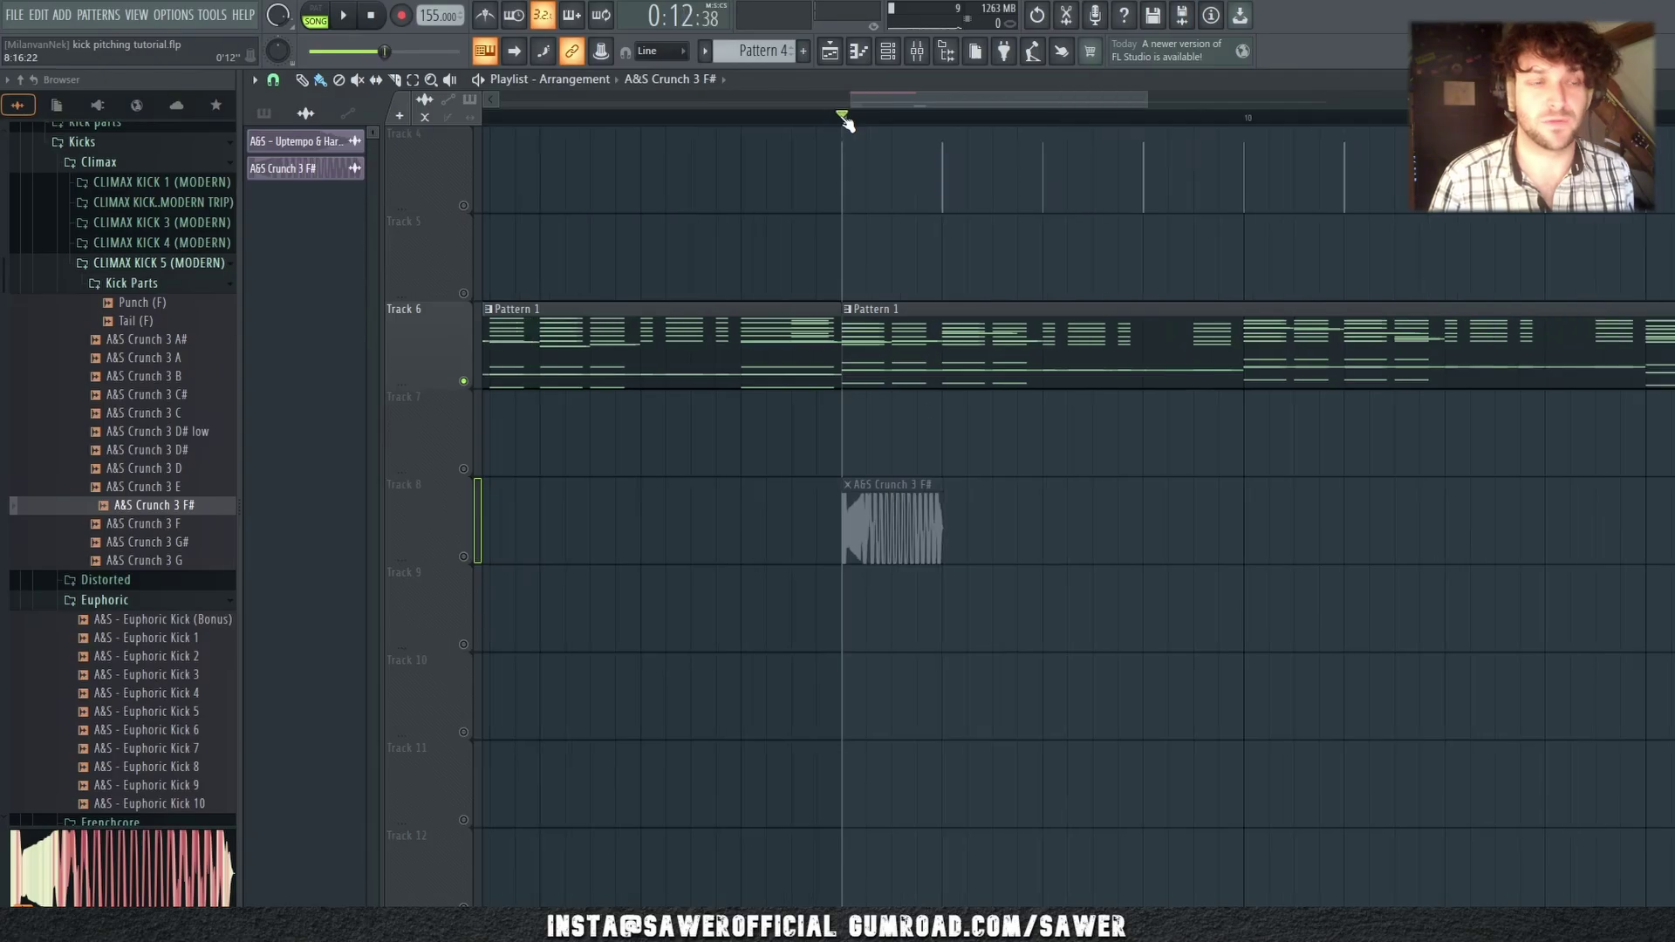
Step: Solo Track 8 and play its bass pattern briefly from bar 5
{"action": "scroll", "coordinate": [844, 120], "scroll_direction": "down", "scroll_amount": 2}
{"action": "right_click", "coordinate": [464, 555]}
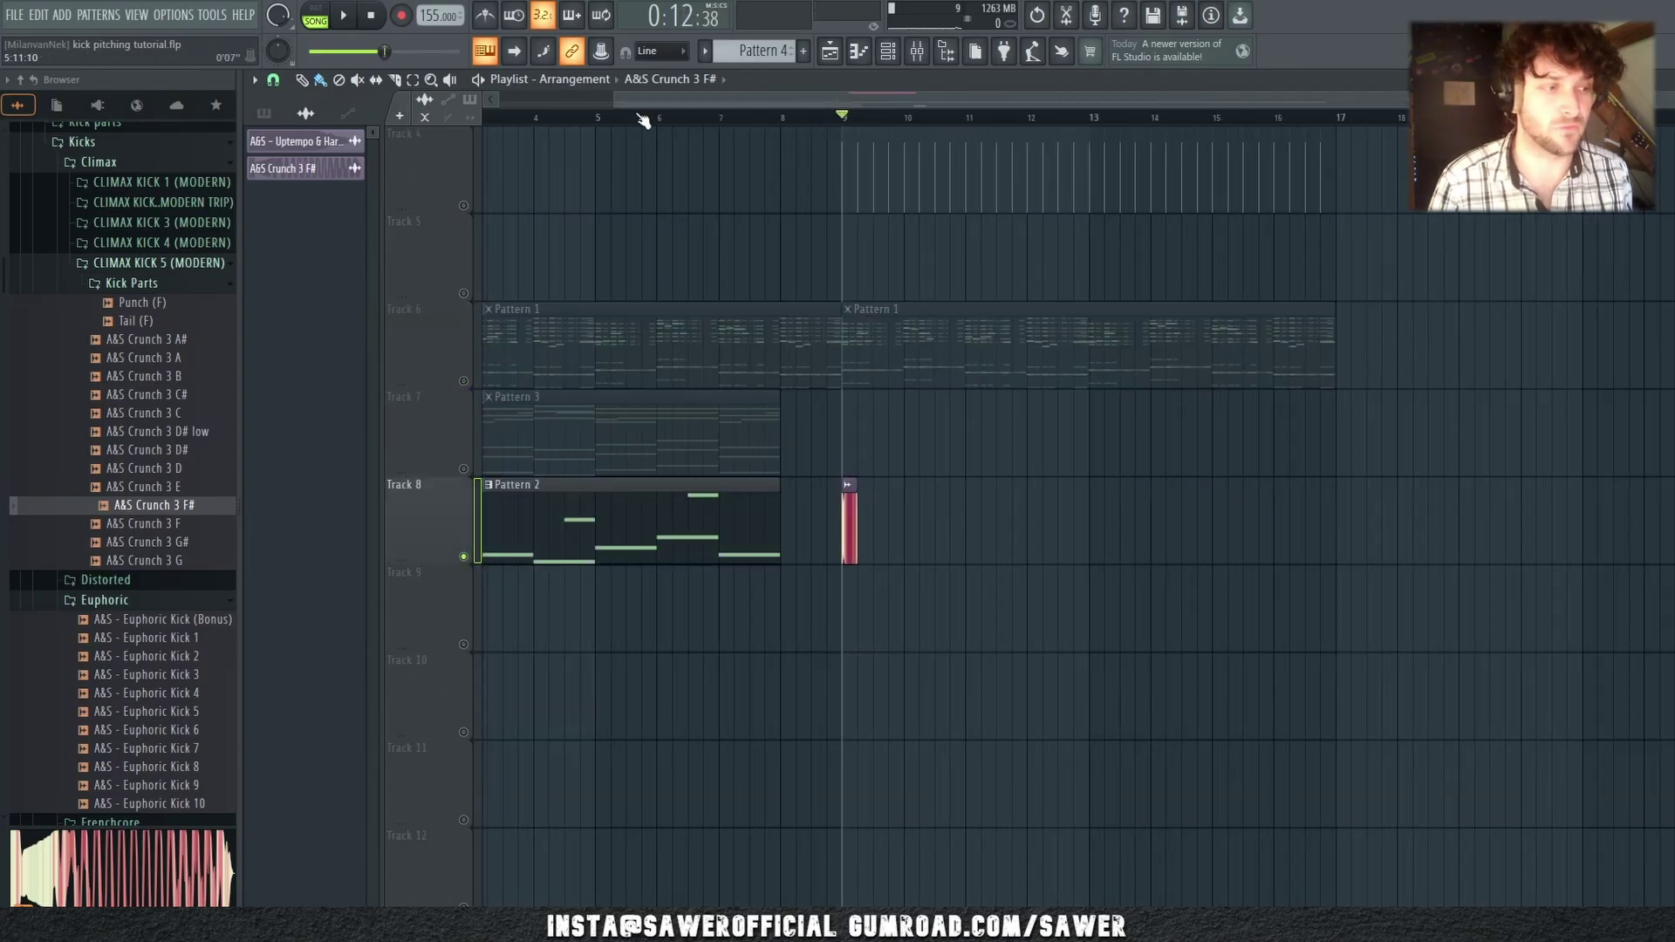
{"action": "left_click", "coordinate": [596, 118]}
{"action": "key", "text": "space"}
{"action": "key", "text": "space"}
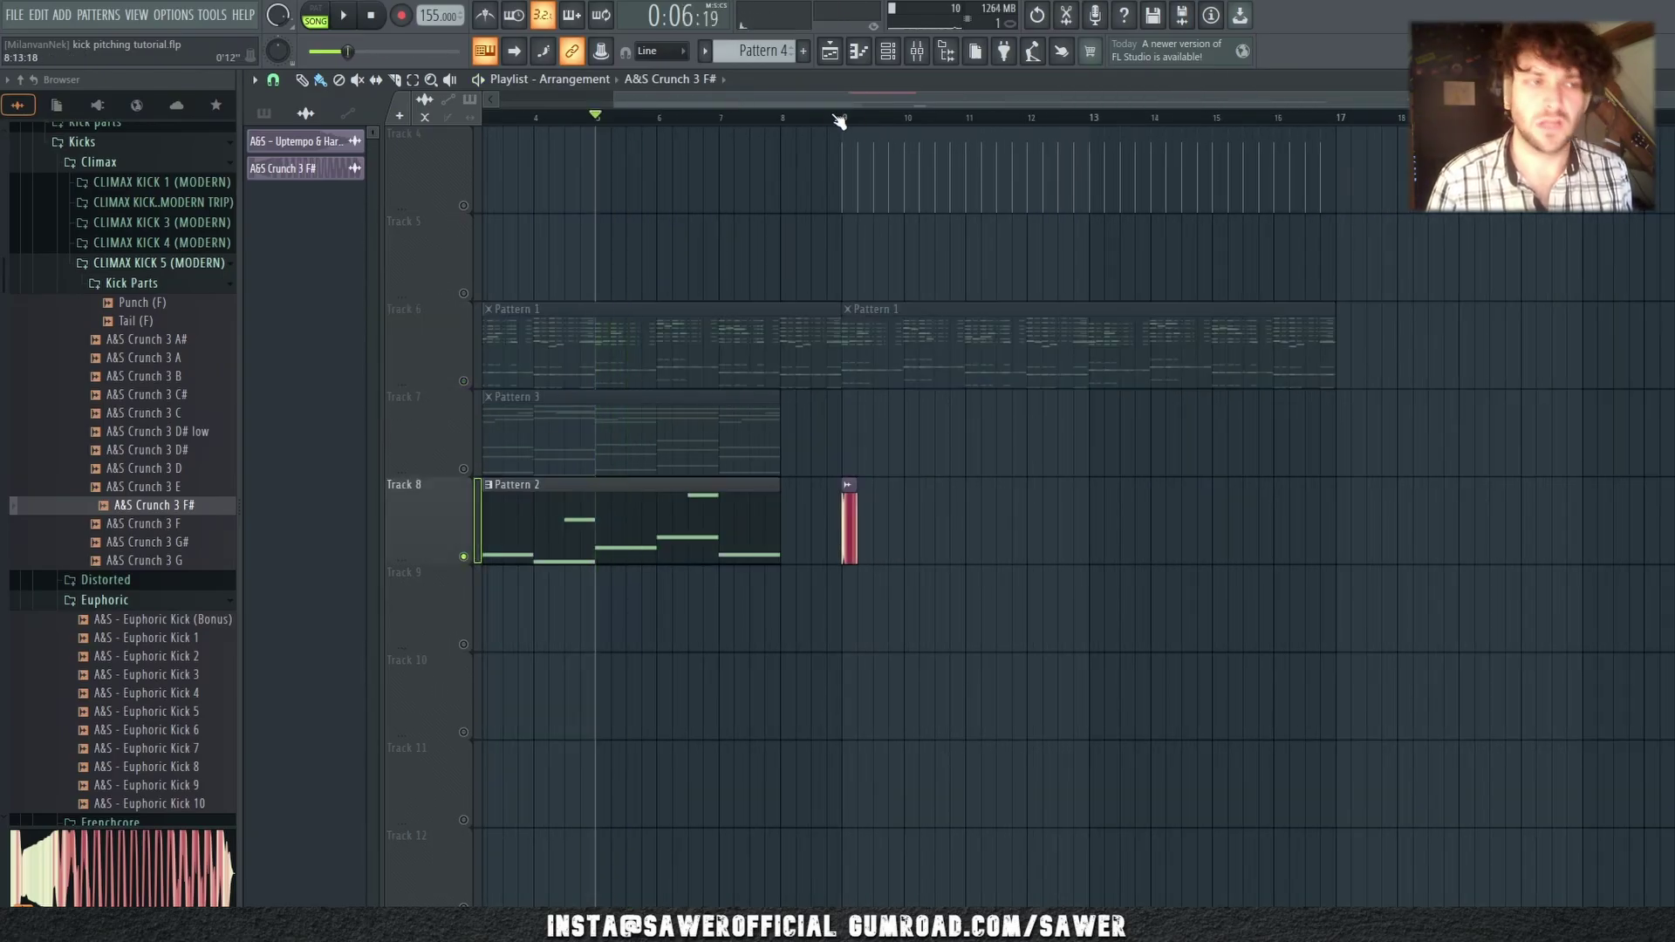
Step: Select a two-step playback range over the kick's tail, starting one step into bar 9
{"action": "left_click", "coordinate": [843, 118]}
{"action": "scroll", "coordinate": [844, 119], "scroll_direction": "up", "scroll_amount": 5}
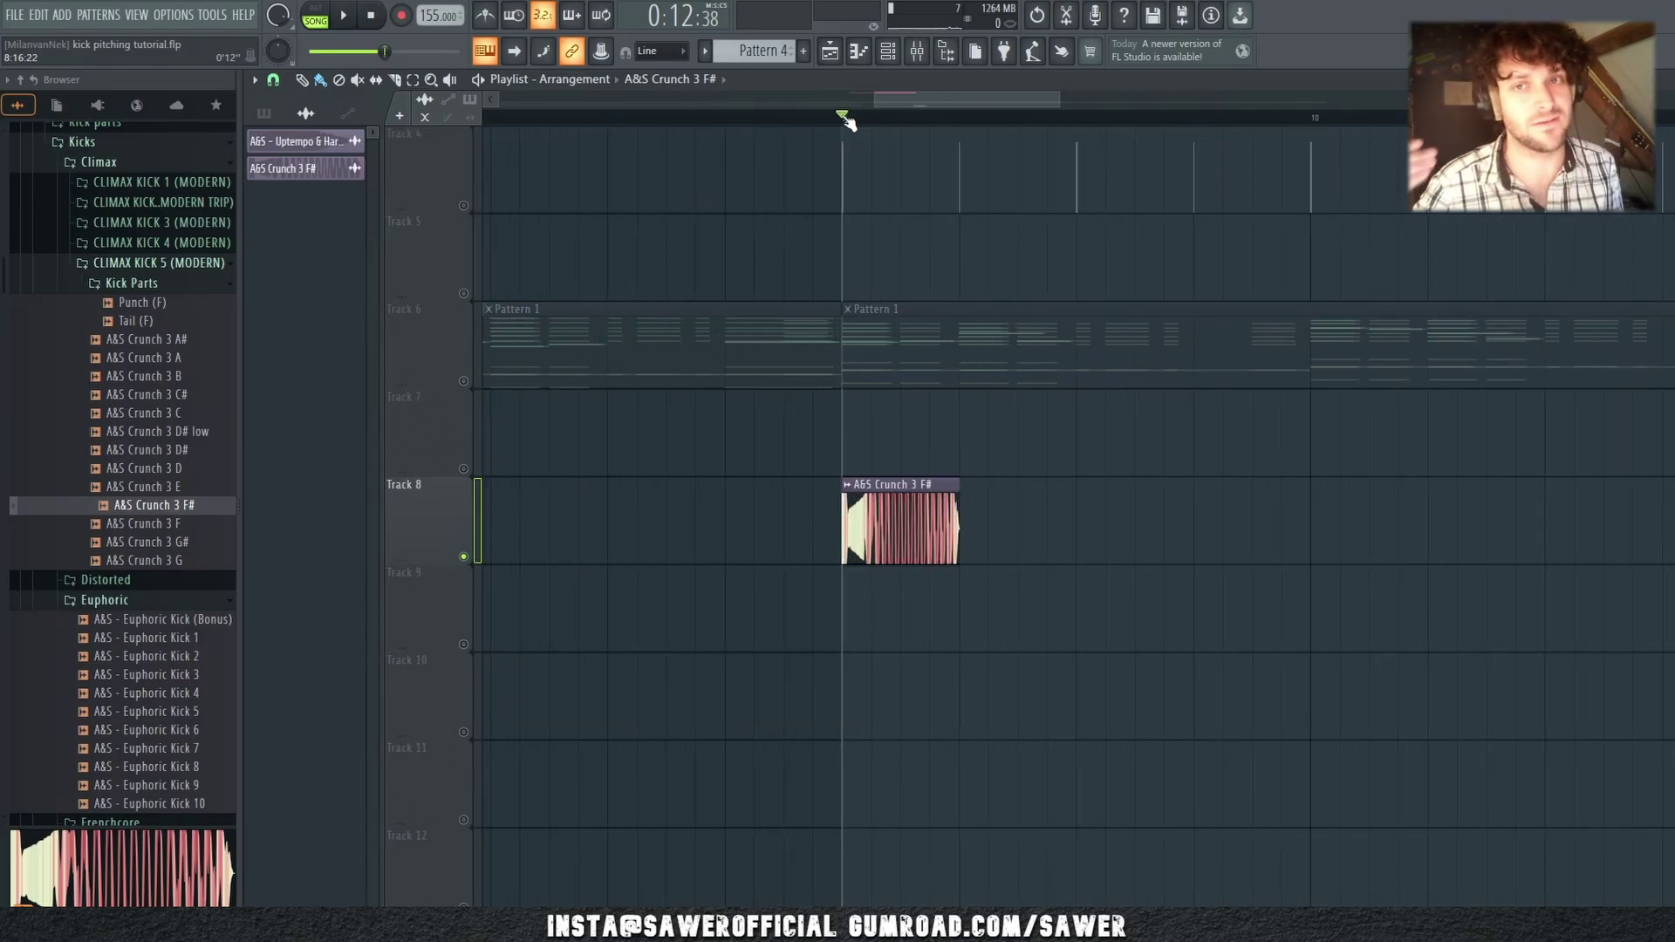
{"action": "scroll", "coordinate": [843, 119], "scroll_direction": "up", "scroll_amount": 3}
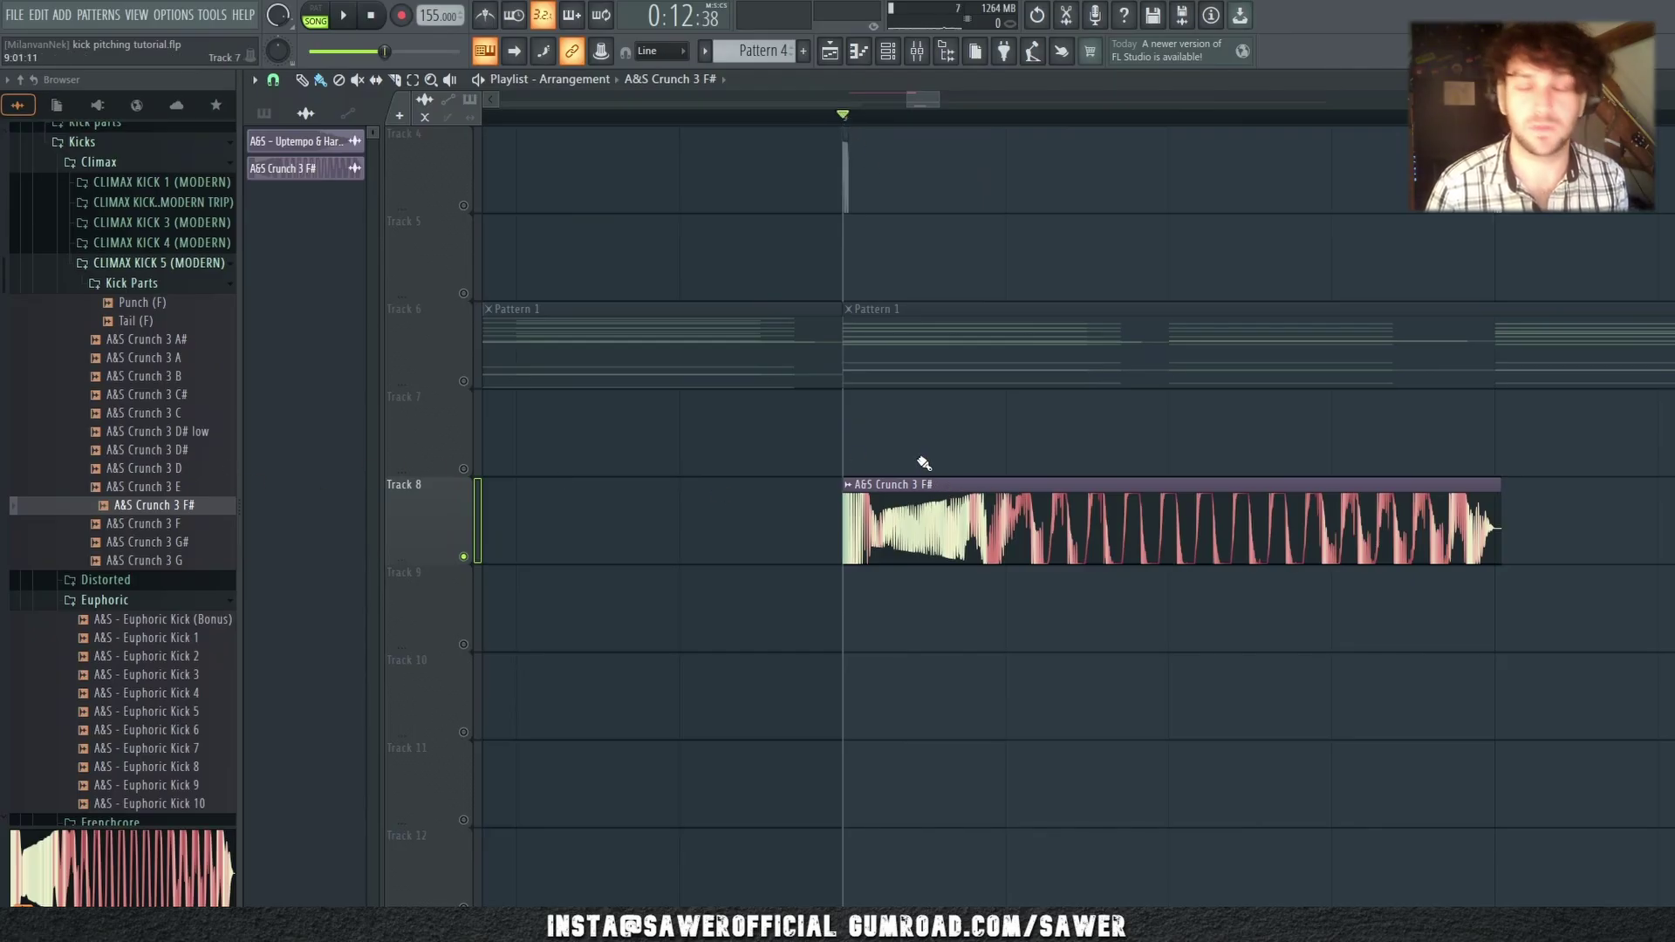
{"action": "left_click_drag", "start_coordinate": [1005, 116], "coordinate": [1331, 117]}
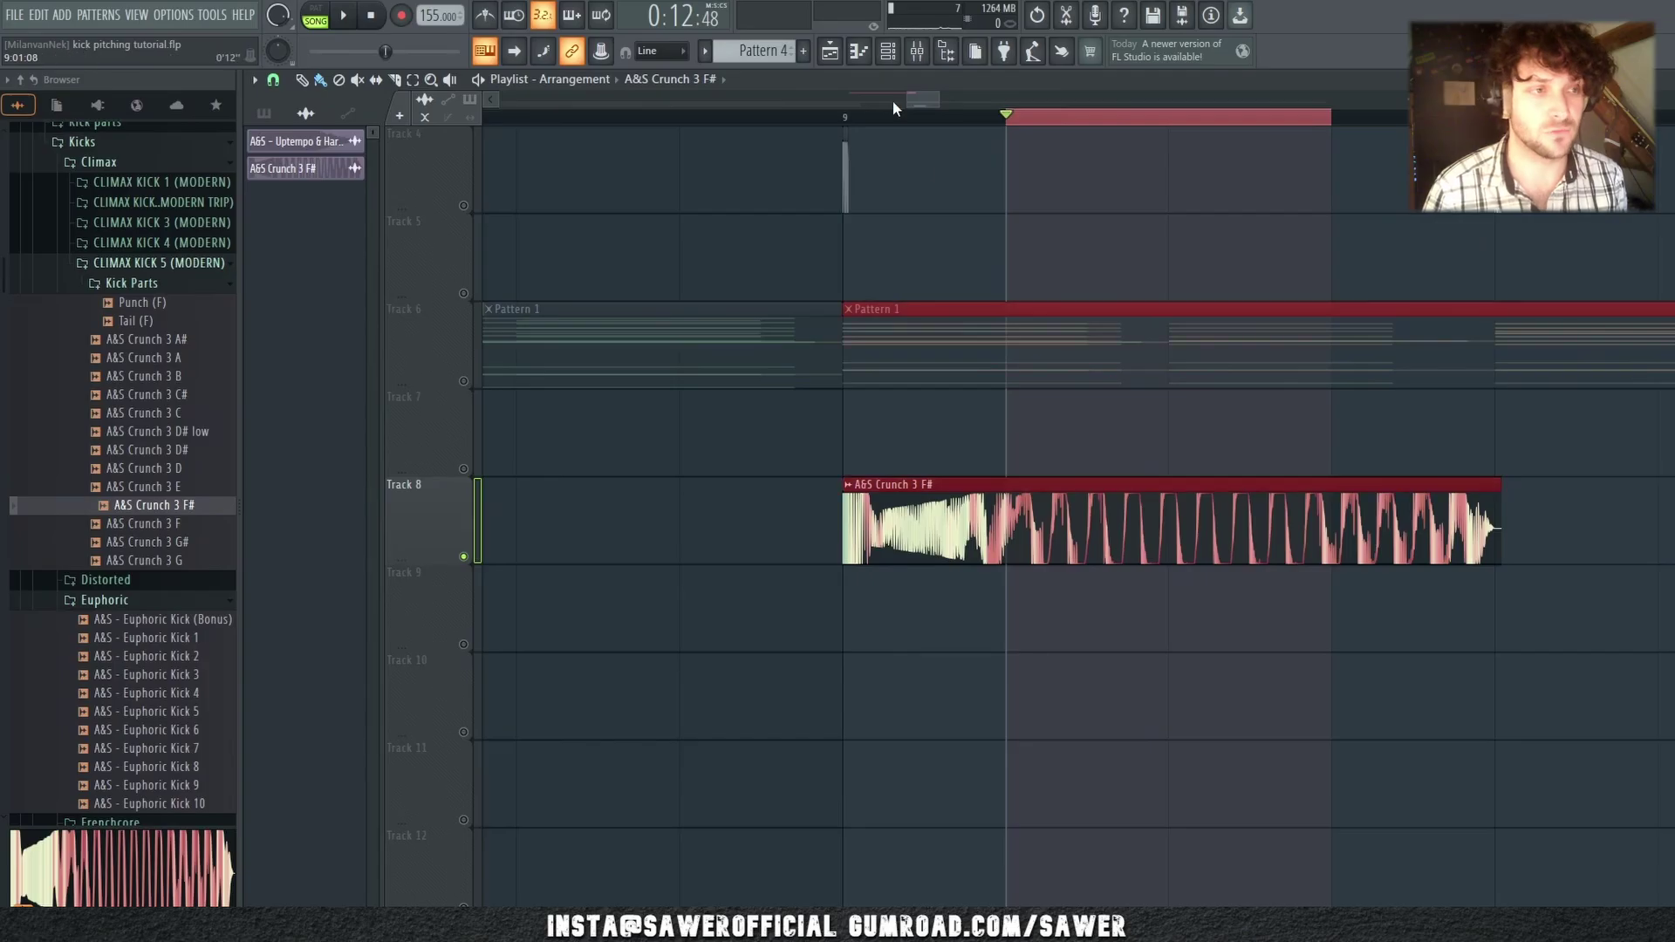
Step: Route the A&S Crunch 3 F# channel to mixer insert 25
{"action": "left_click", "coordinate": [889, 54]}
{"action": "left_click", "coordinate": [917, 51]}
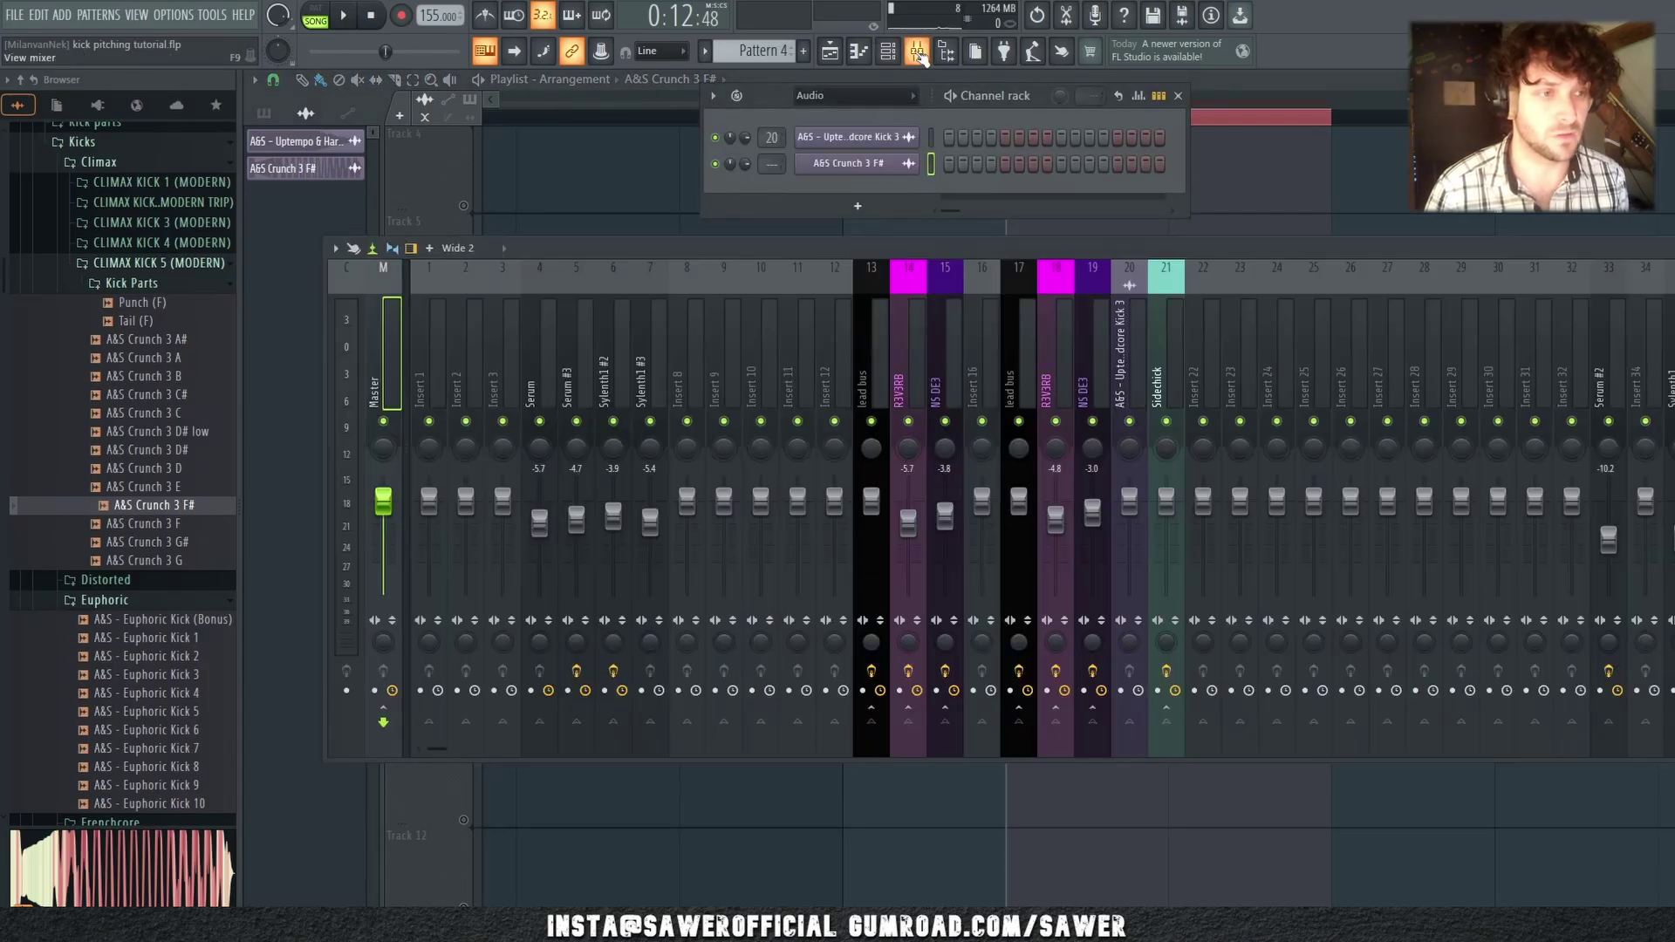
{"action": "right_click", "coordinate": [1324, 412]}
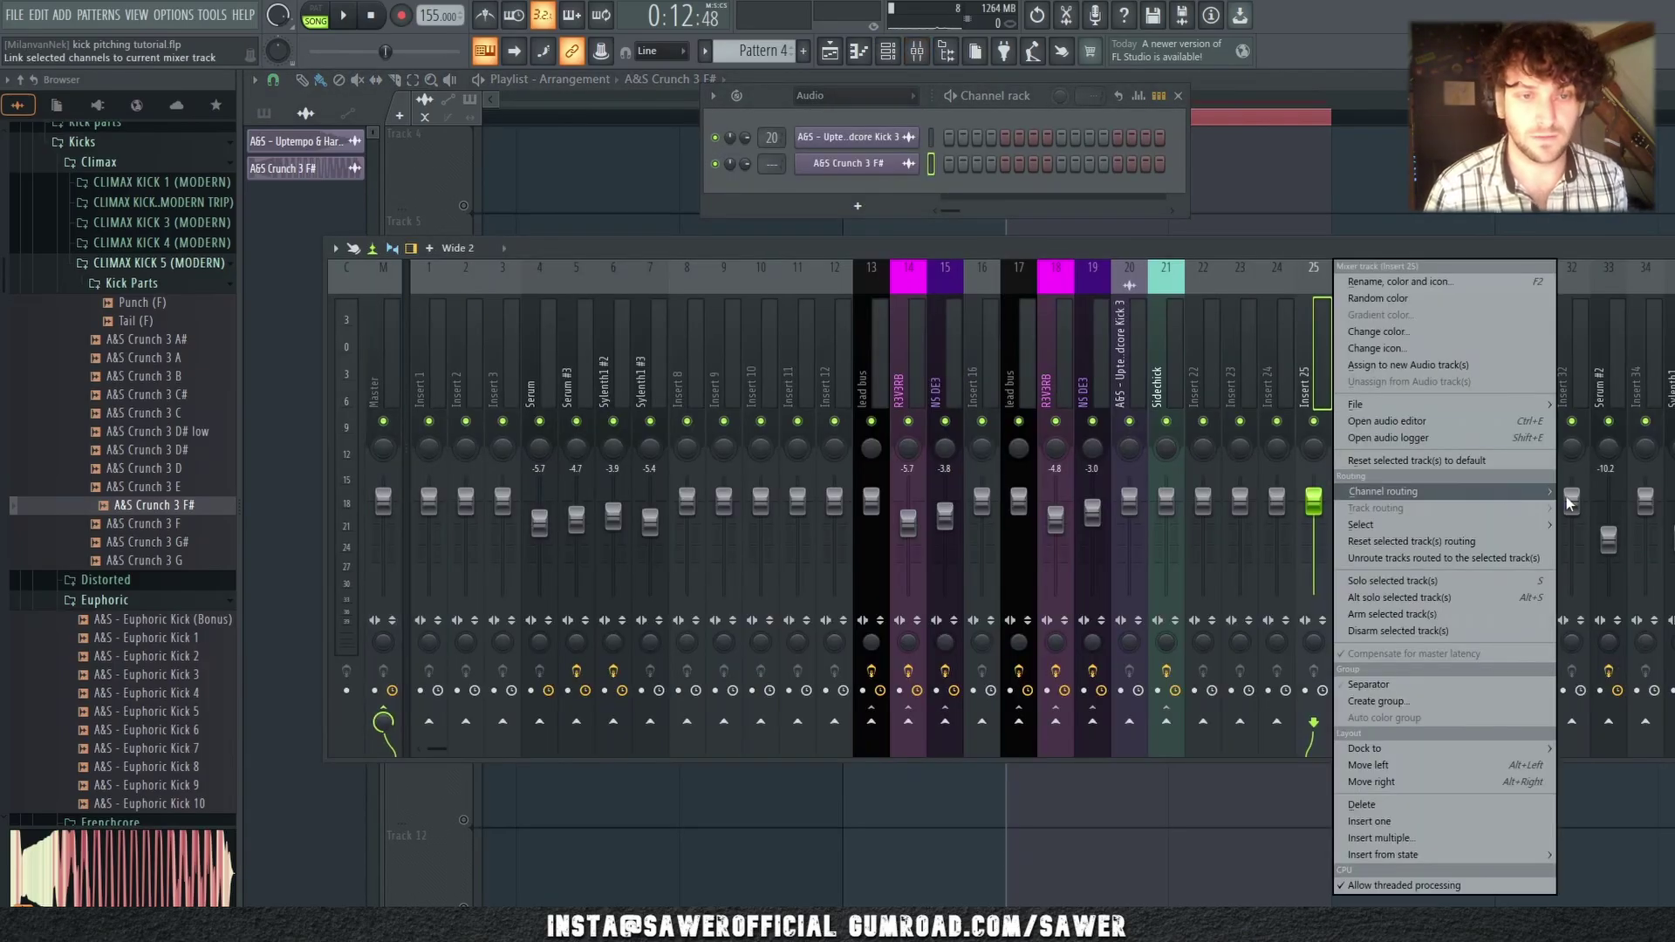
{"action": "mouse_move", "coordinate": [1505, 493]}
{"action": "left_click", "coordinate": [1653, 491]}
Step: Load the GTune tuner on the kick's mixer track, hide the mixer and place the tuner above the kick clip
{"action": "left_click", "coordinate": [1664, 478]}
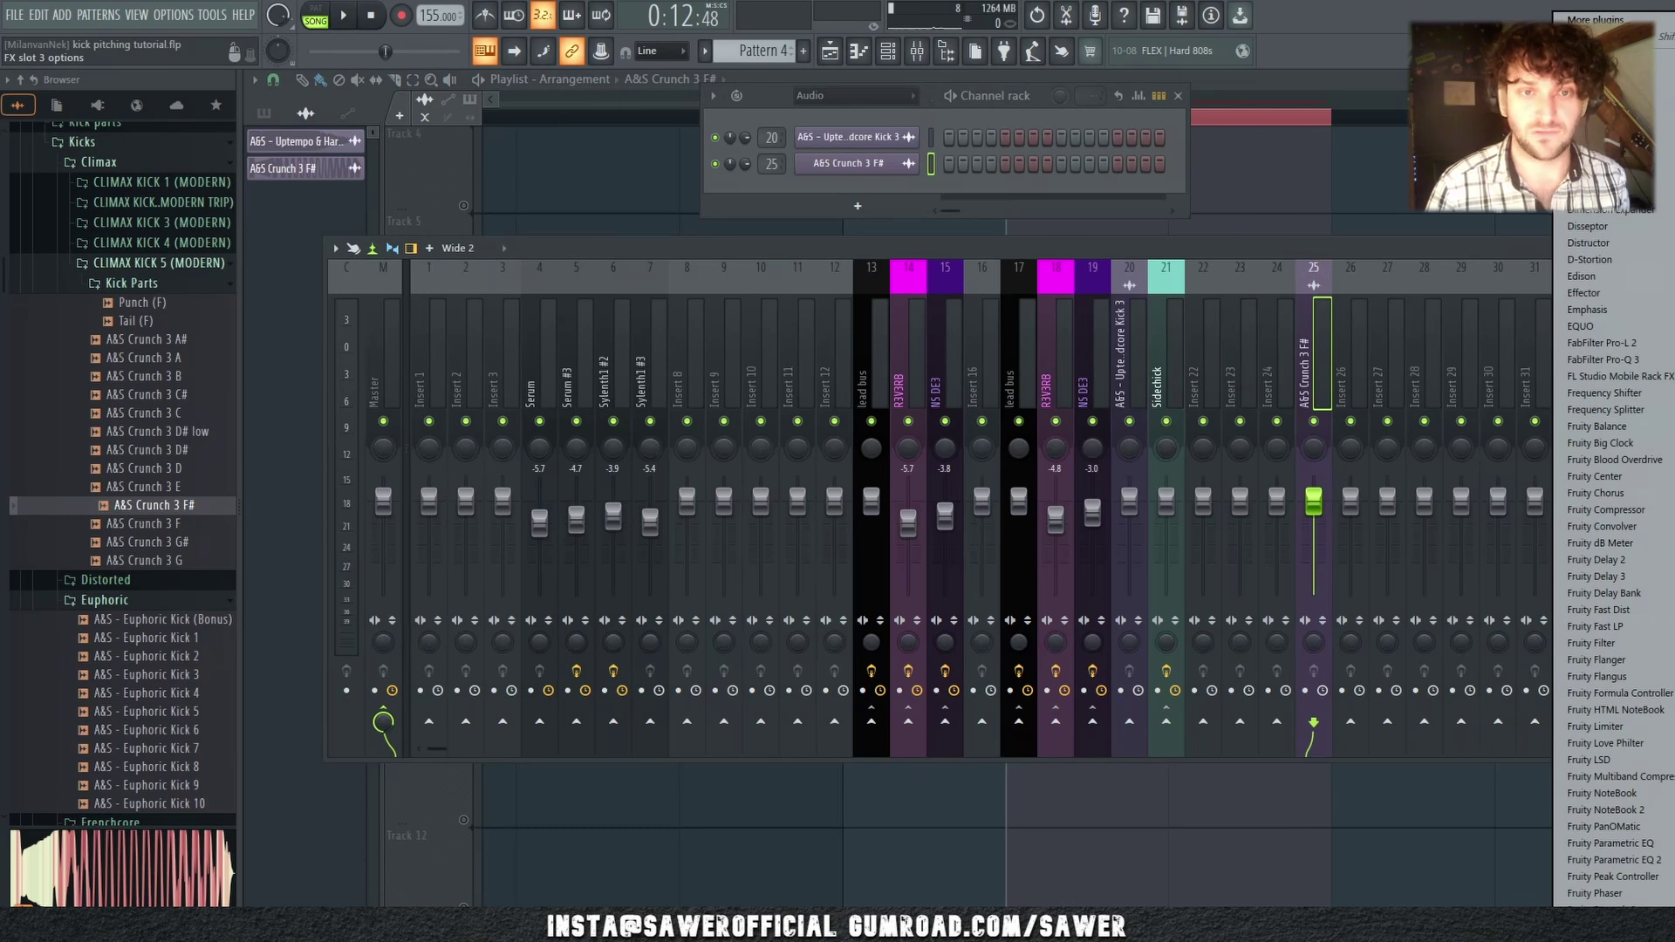
{"action": "left_click_drag", "start_coordinate": [505, 293], "coordinate": [1207, 206]}
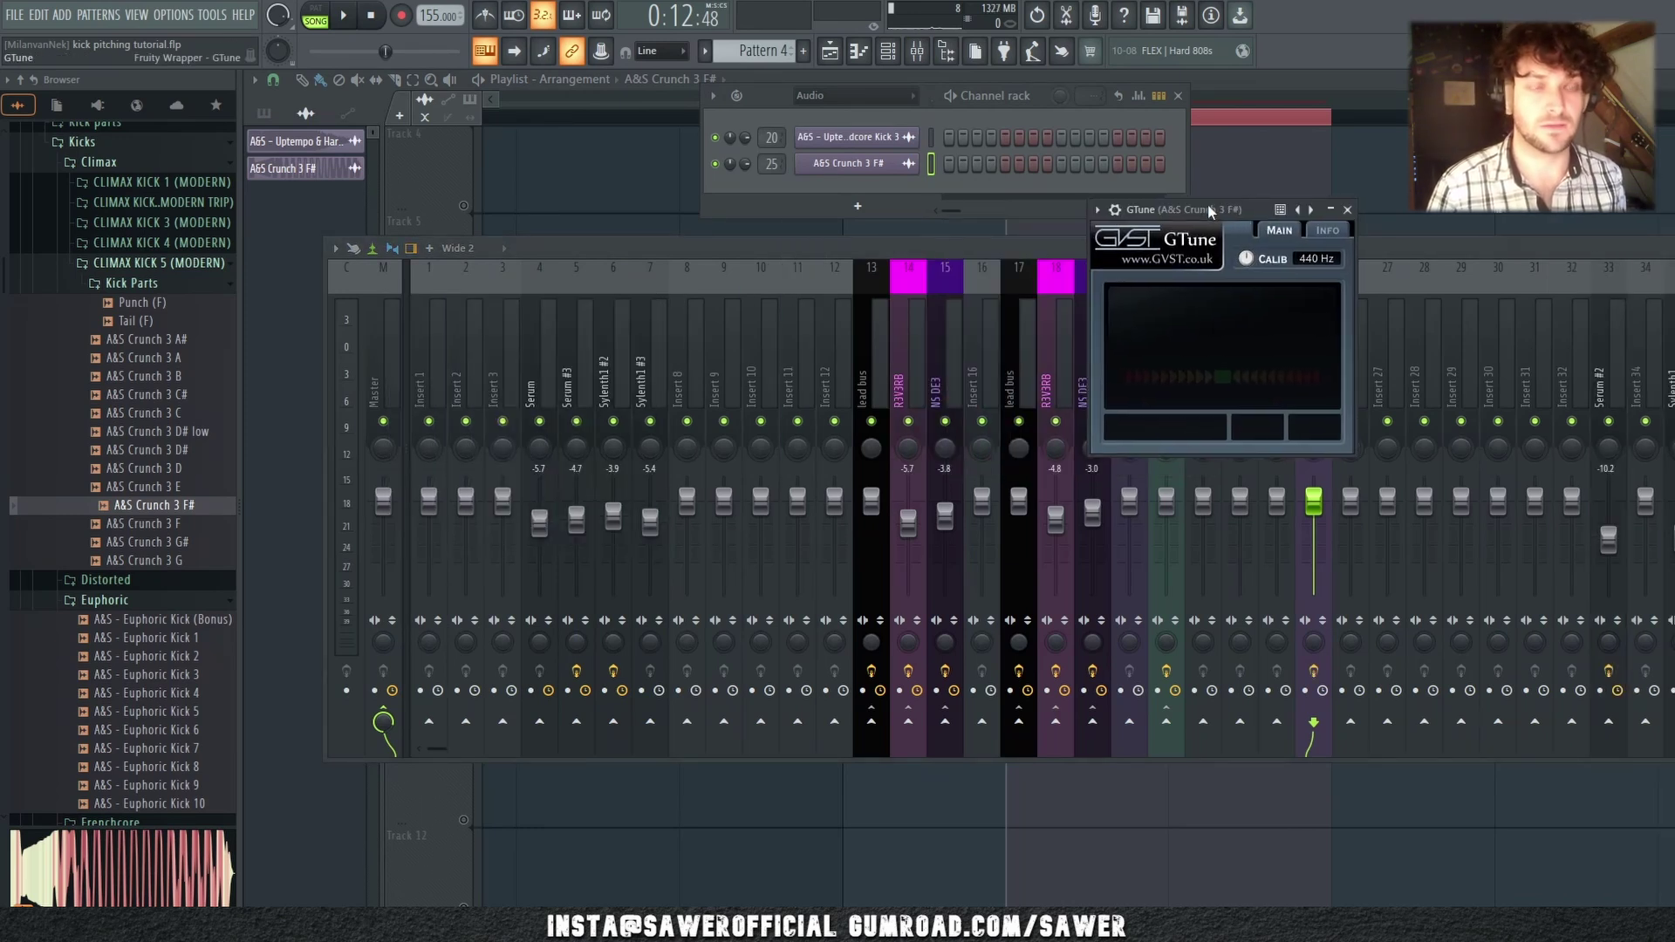
{"action": "key", "text": "F9"}
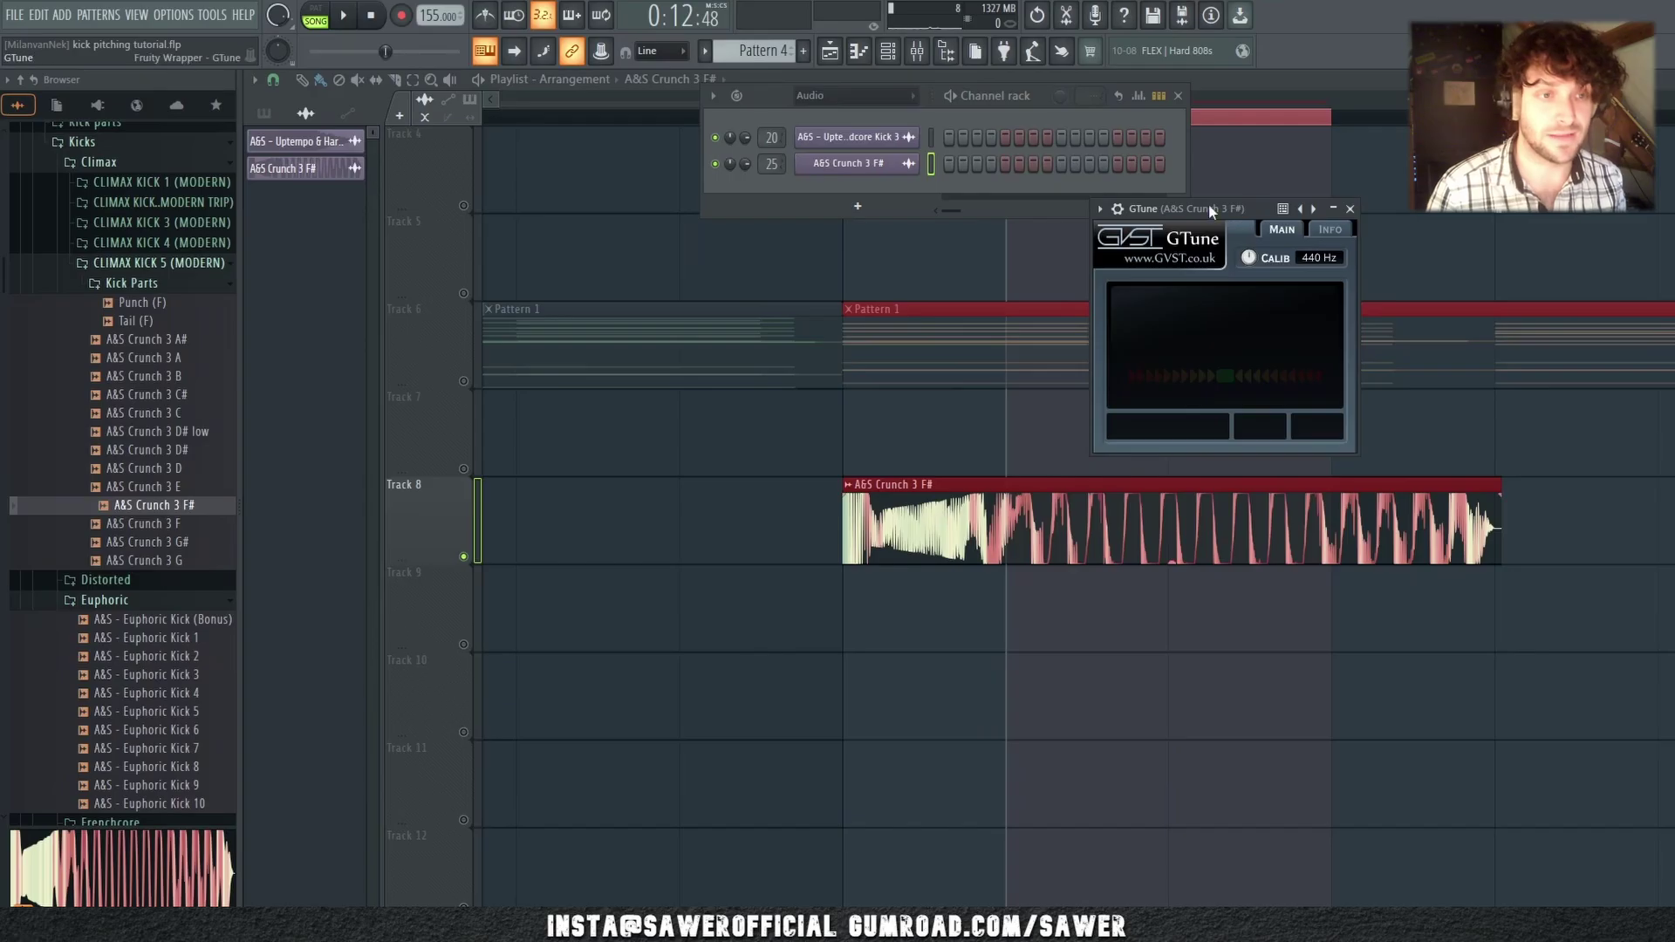
{"action": "left_click_drag", "start_coordinate": [1209, 209], "coordinate": [1272, 203]}
Step: Loop the selected kick tail to read its pitch in GTune, and close the tuner
{"action": "key", "text": "space"}
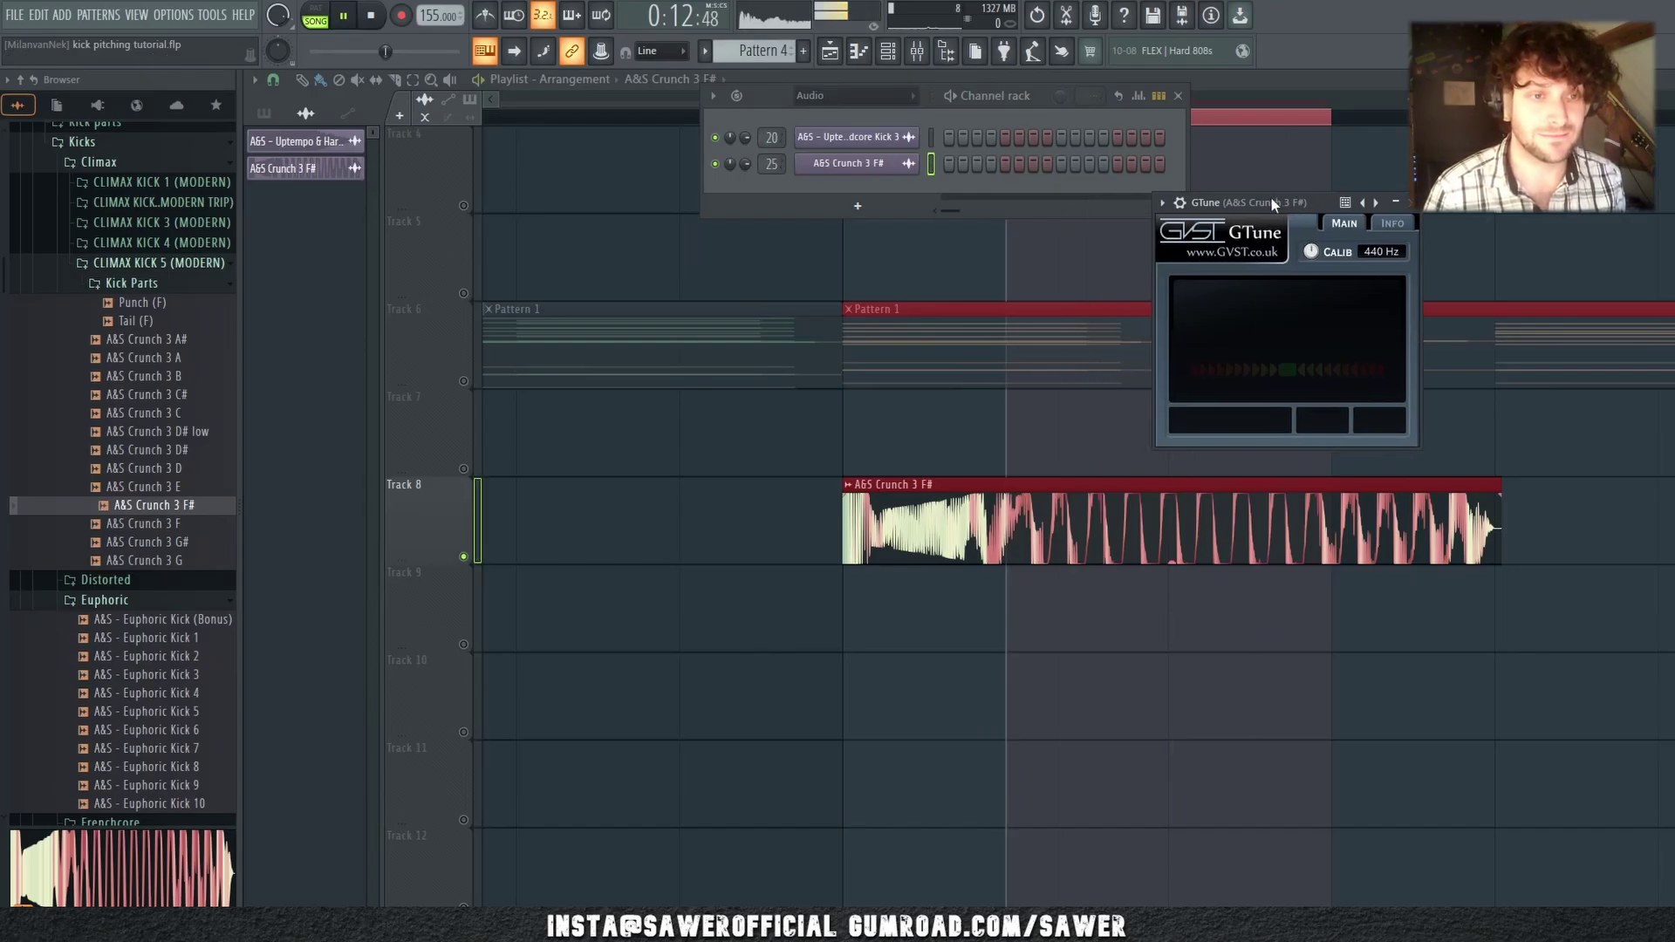
{"action": "key", "text": "space"}
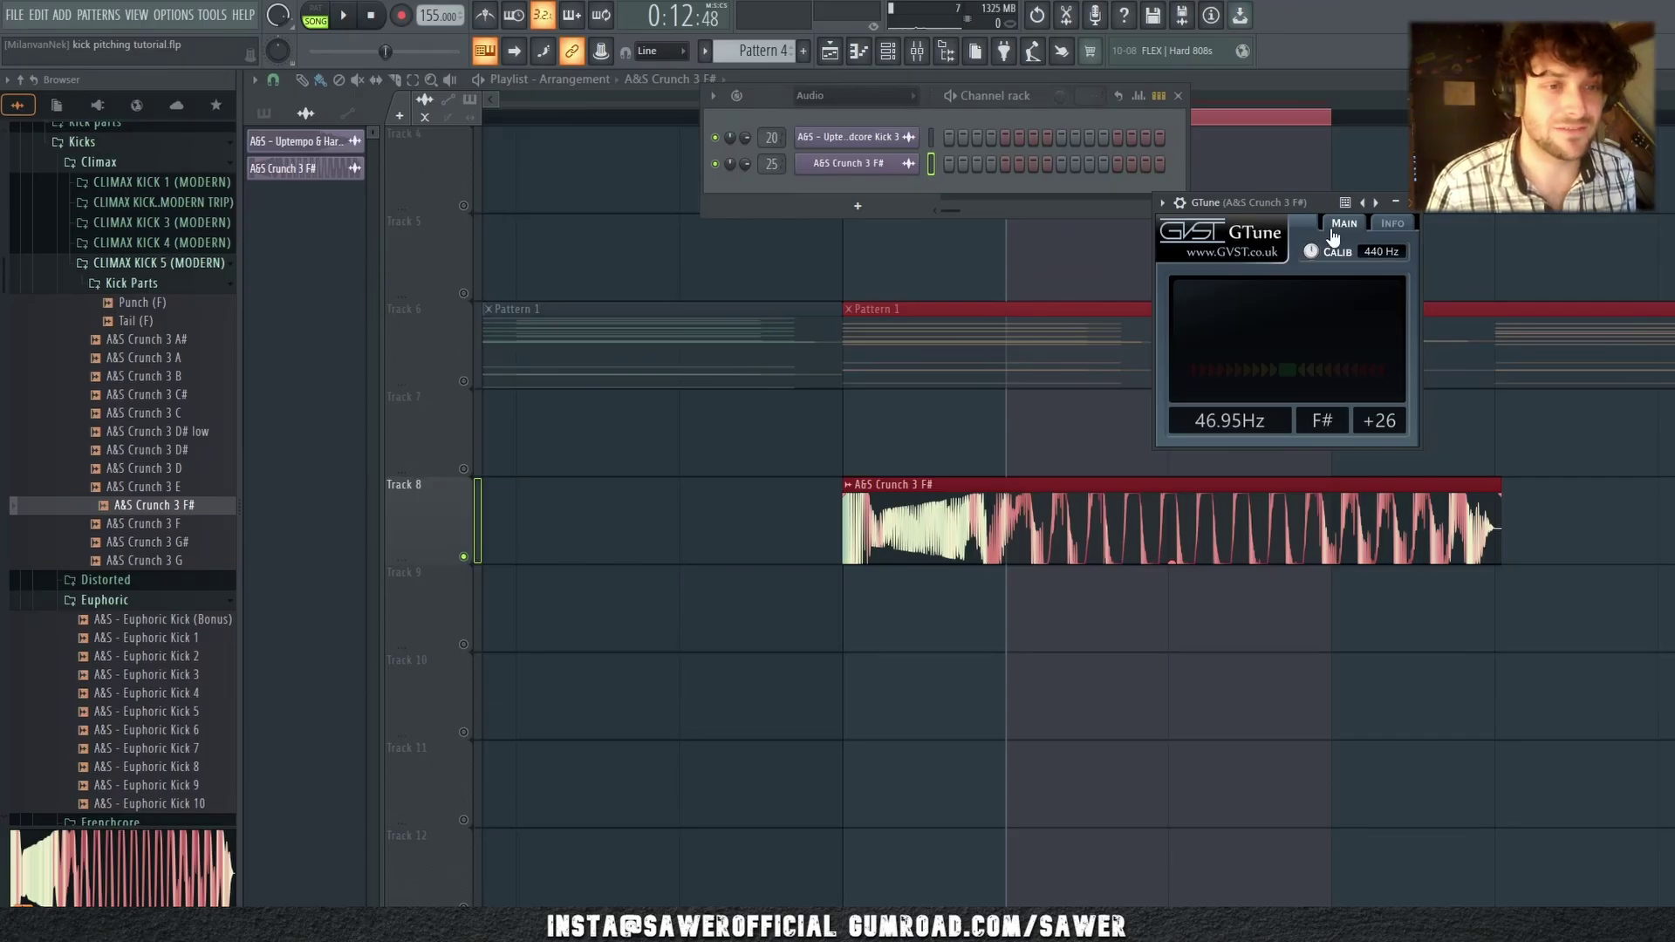
{"action": "left_click", "coordinate": [1407, 203]}
Step: Add an FL Keys instrument channel to the project
{"action": "left_click", "coordinate": [888, 208]}
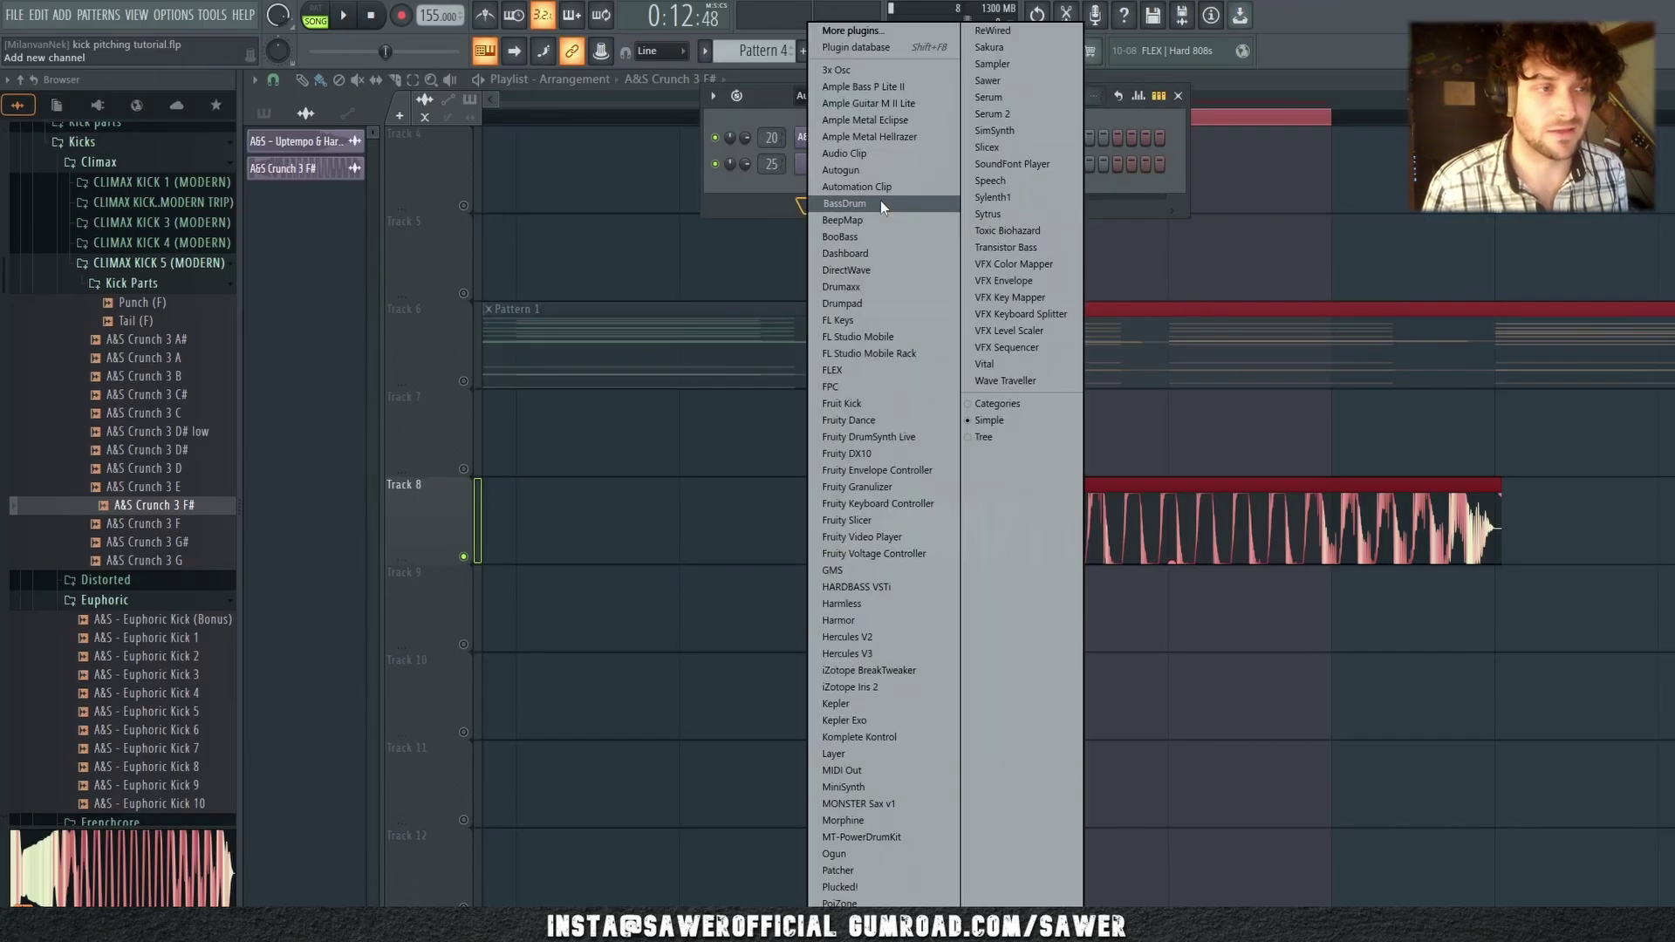
{"action": "left_click", "coordinate": [862, 317]}
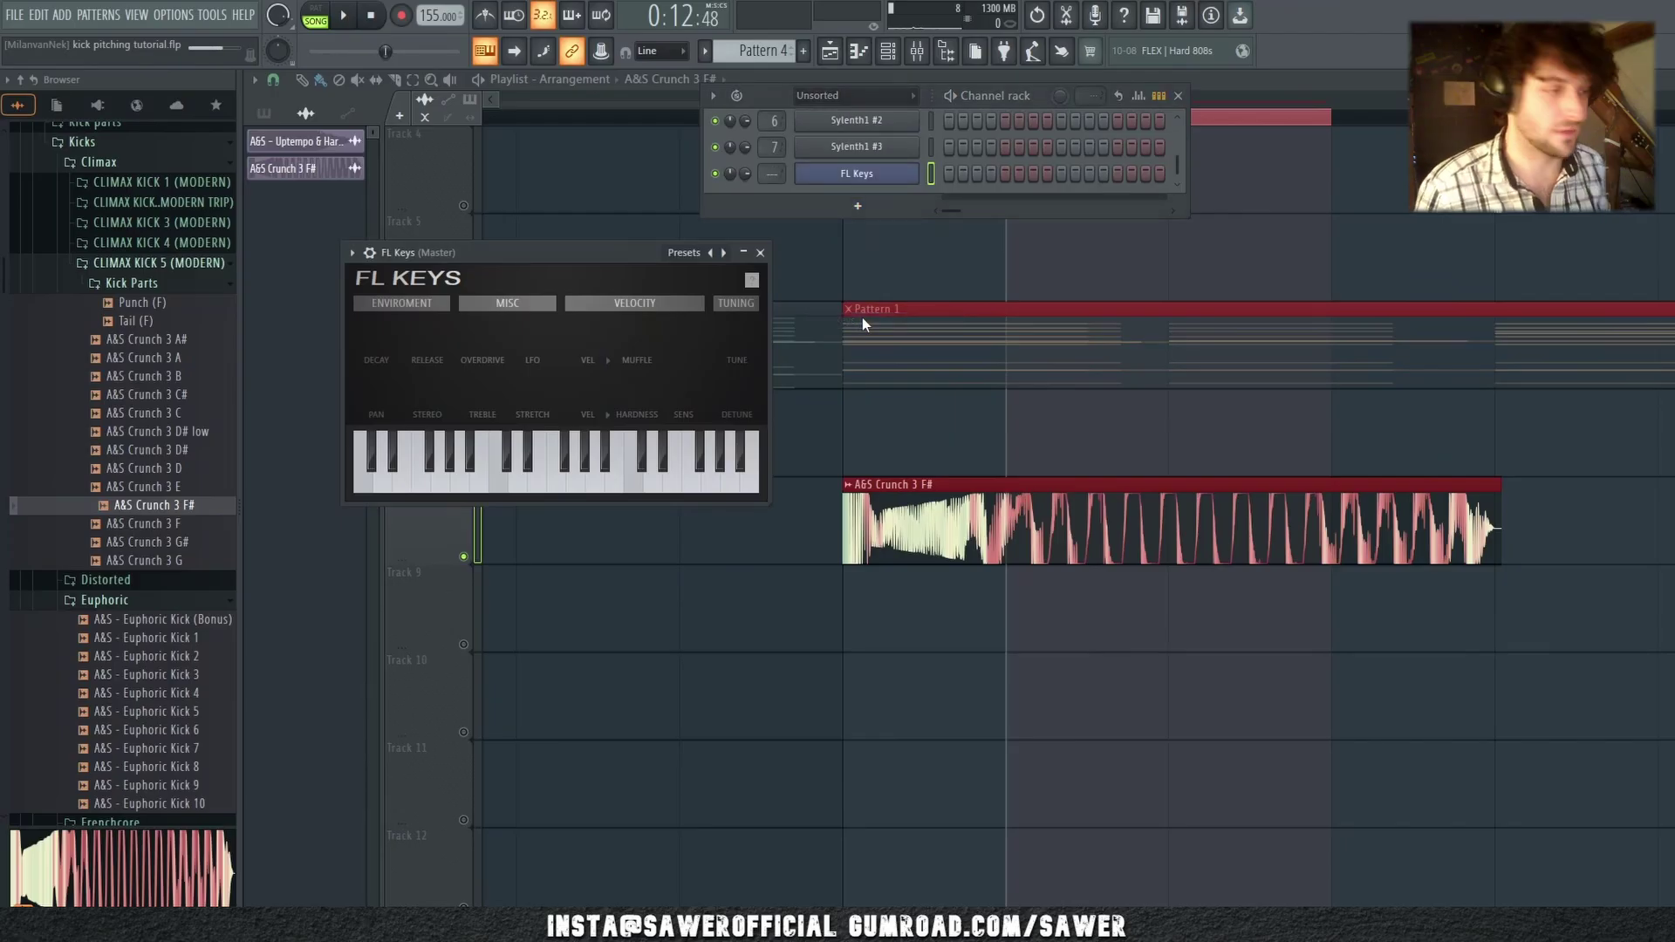
Step: Show the Unsorted channel group in the channel rack and select the FL Keys channel
{"action": "double_click", "coordinate": [1065, 491]}
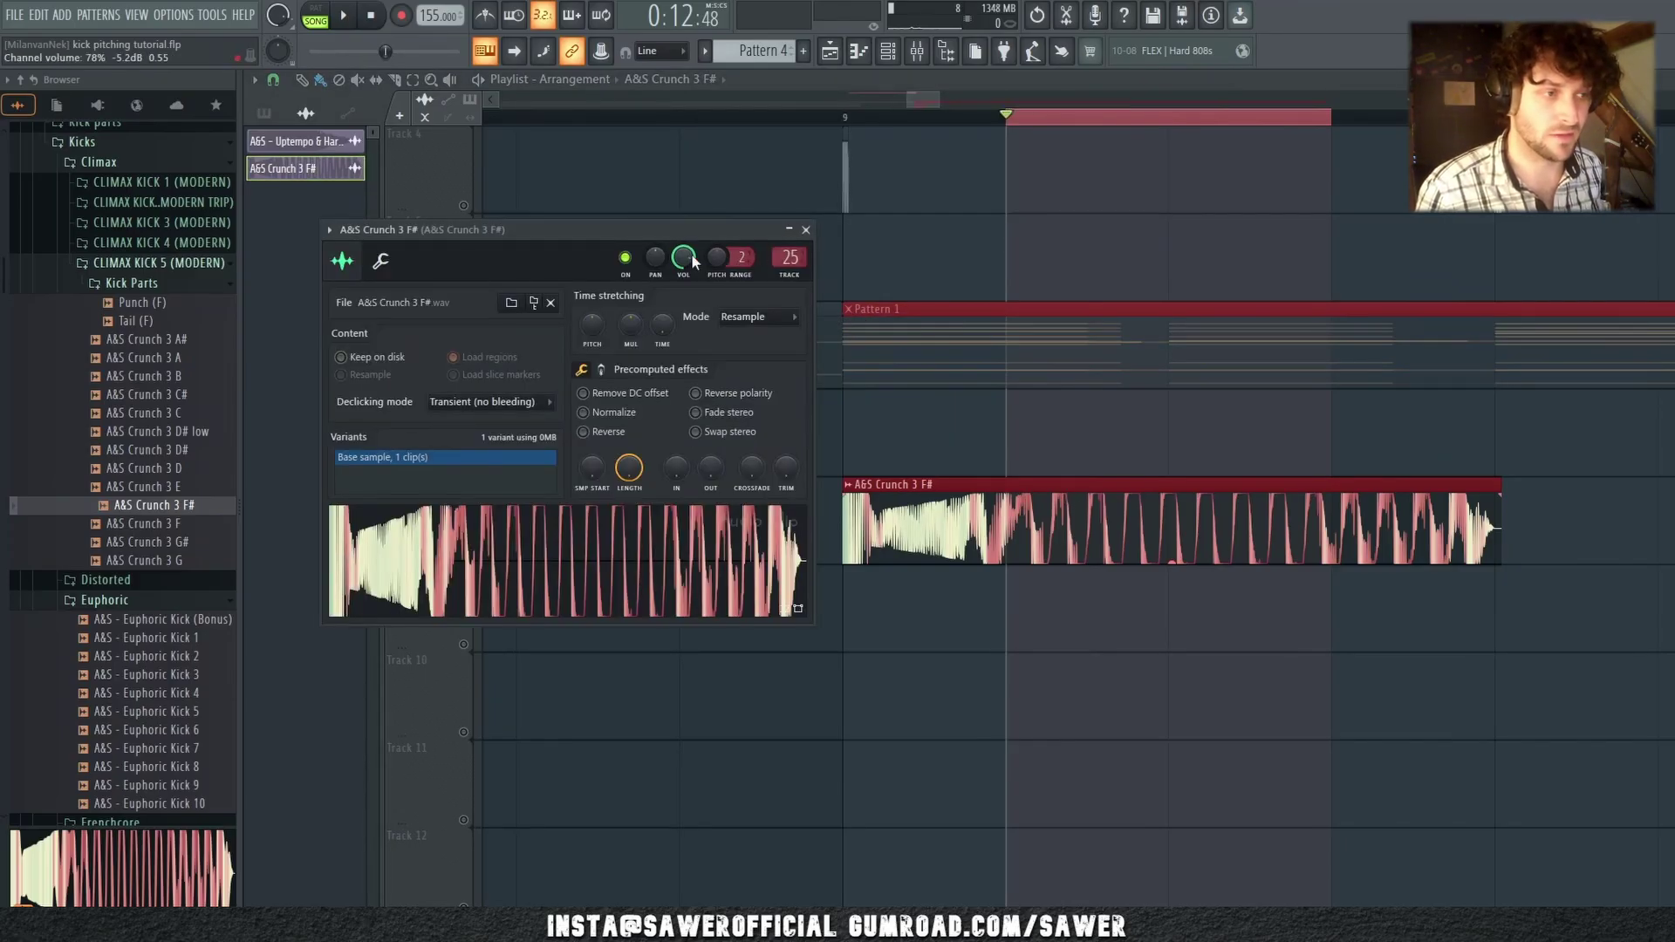
{"action": "left_click", "coordinate": [898, 55]}
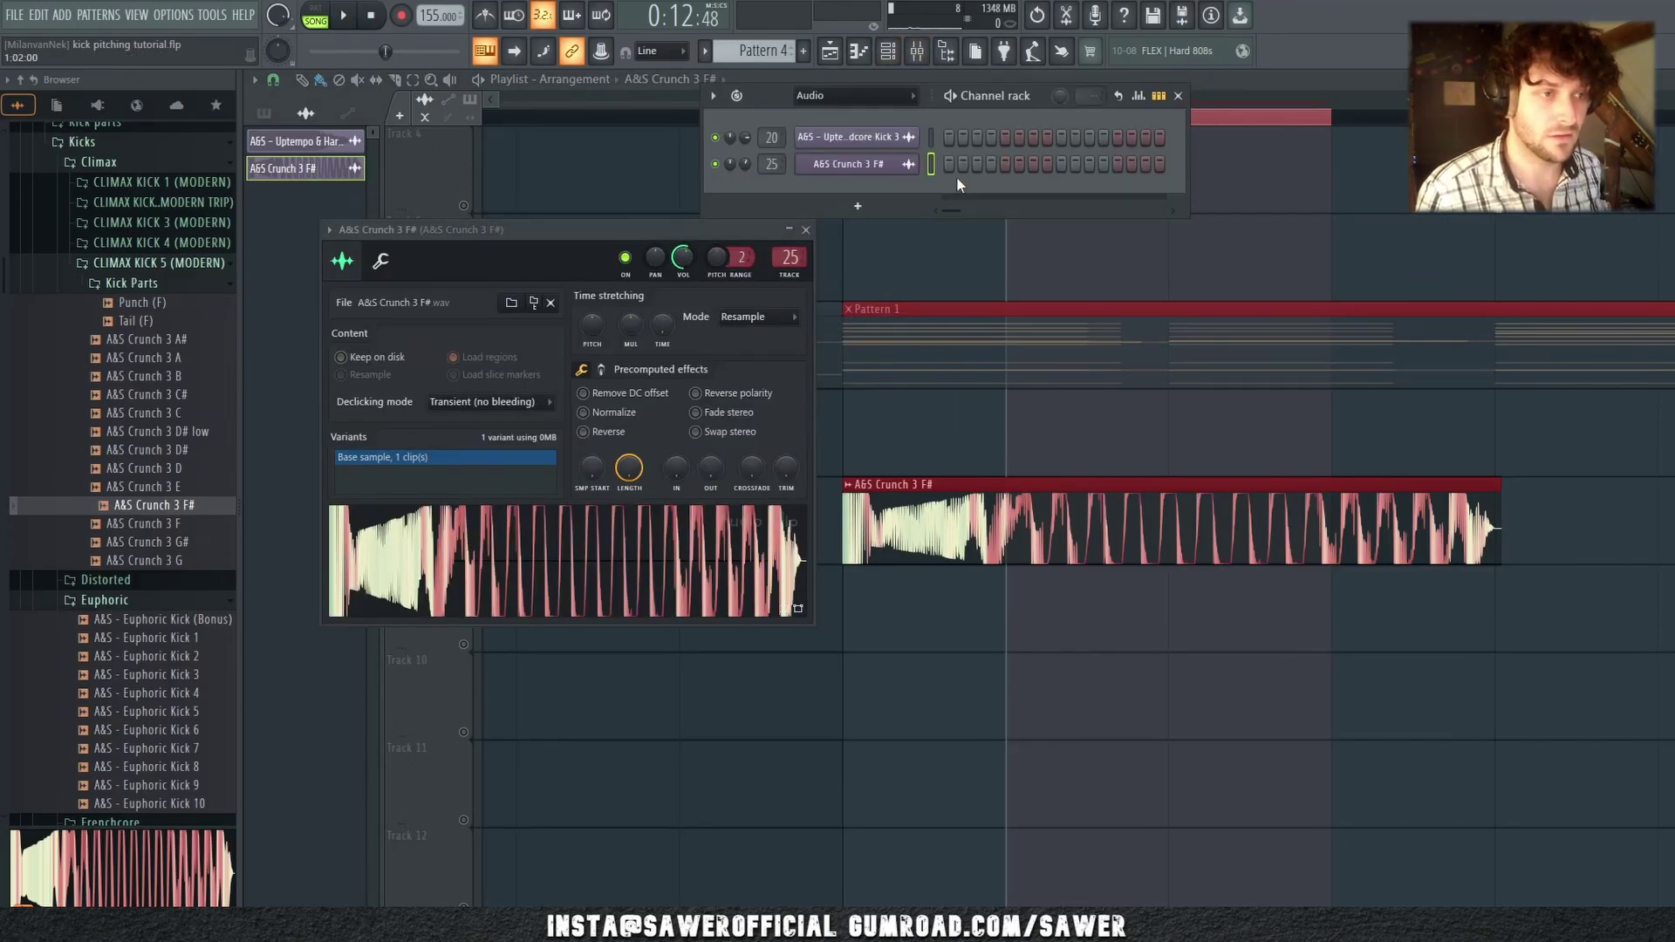
{"action": "left_click", "coordinate": [866, 97]}
{"action": "left_click", "coordinate": [851, 171]}
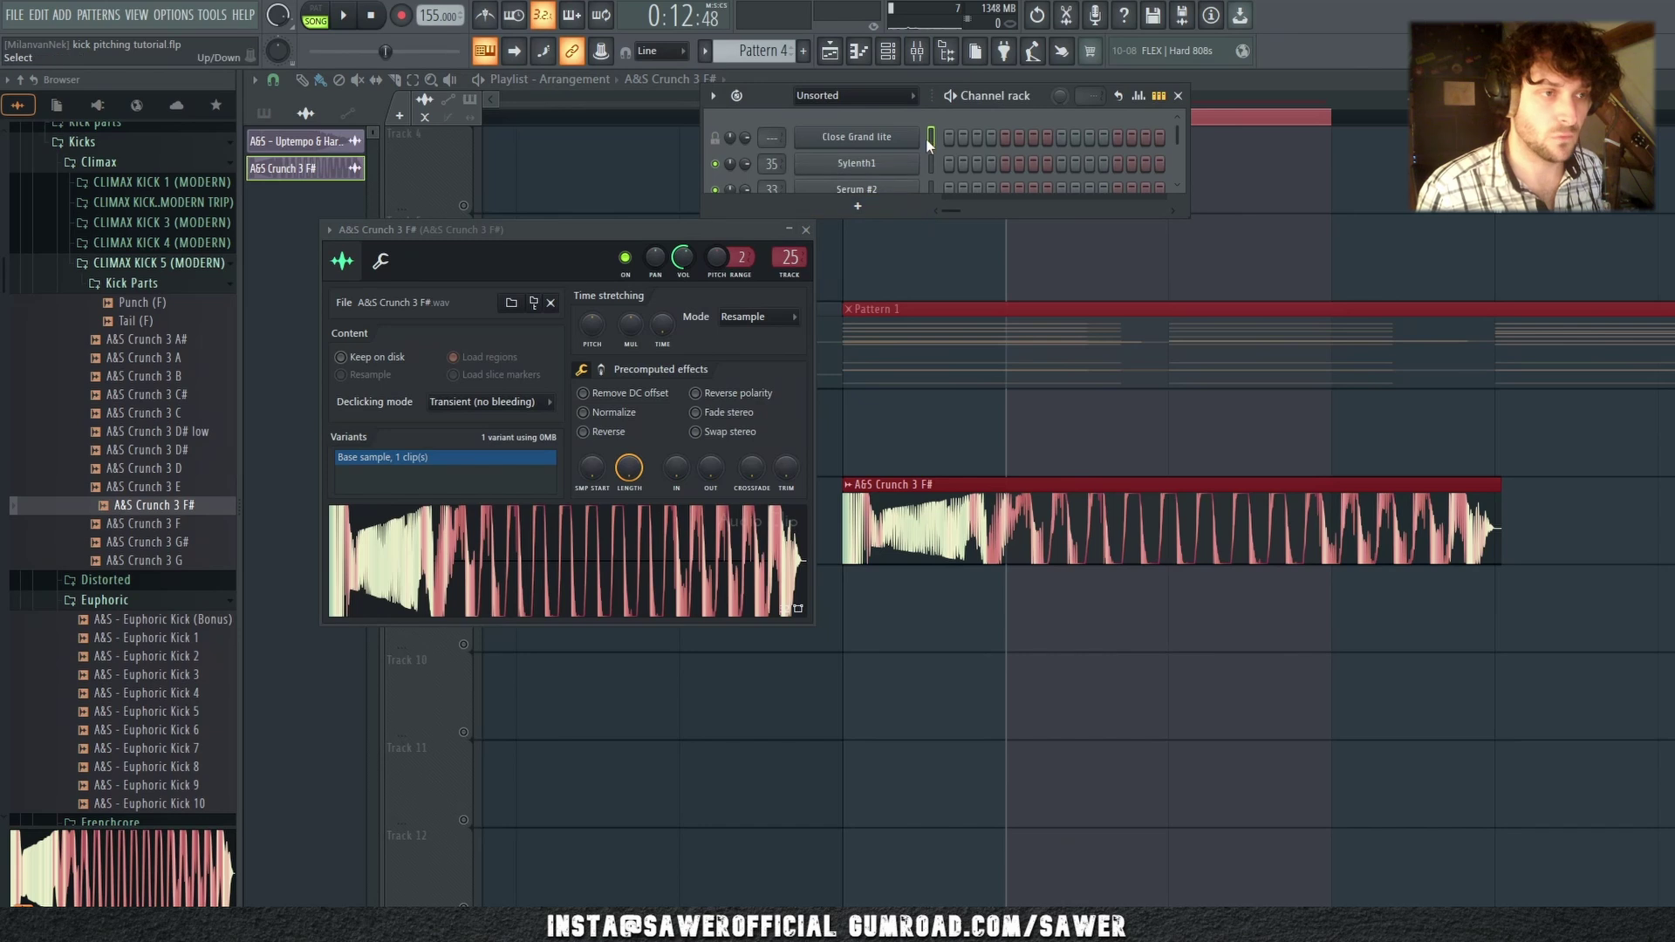
{"action": "scroll", "coordinate": [930, 157], "scroll_direction": "down", "scroll_amount": 5}
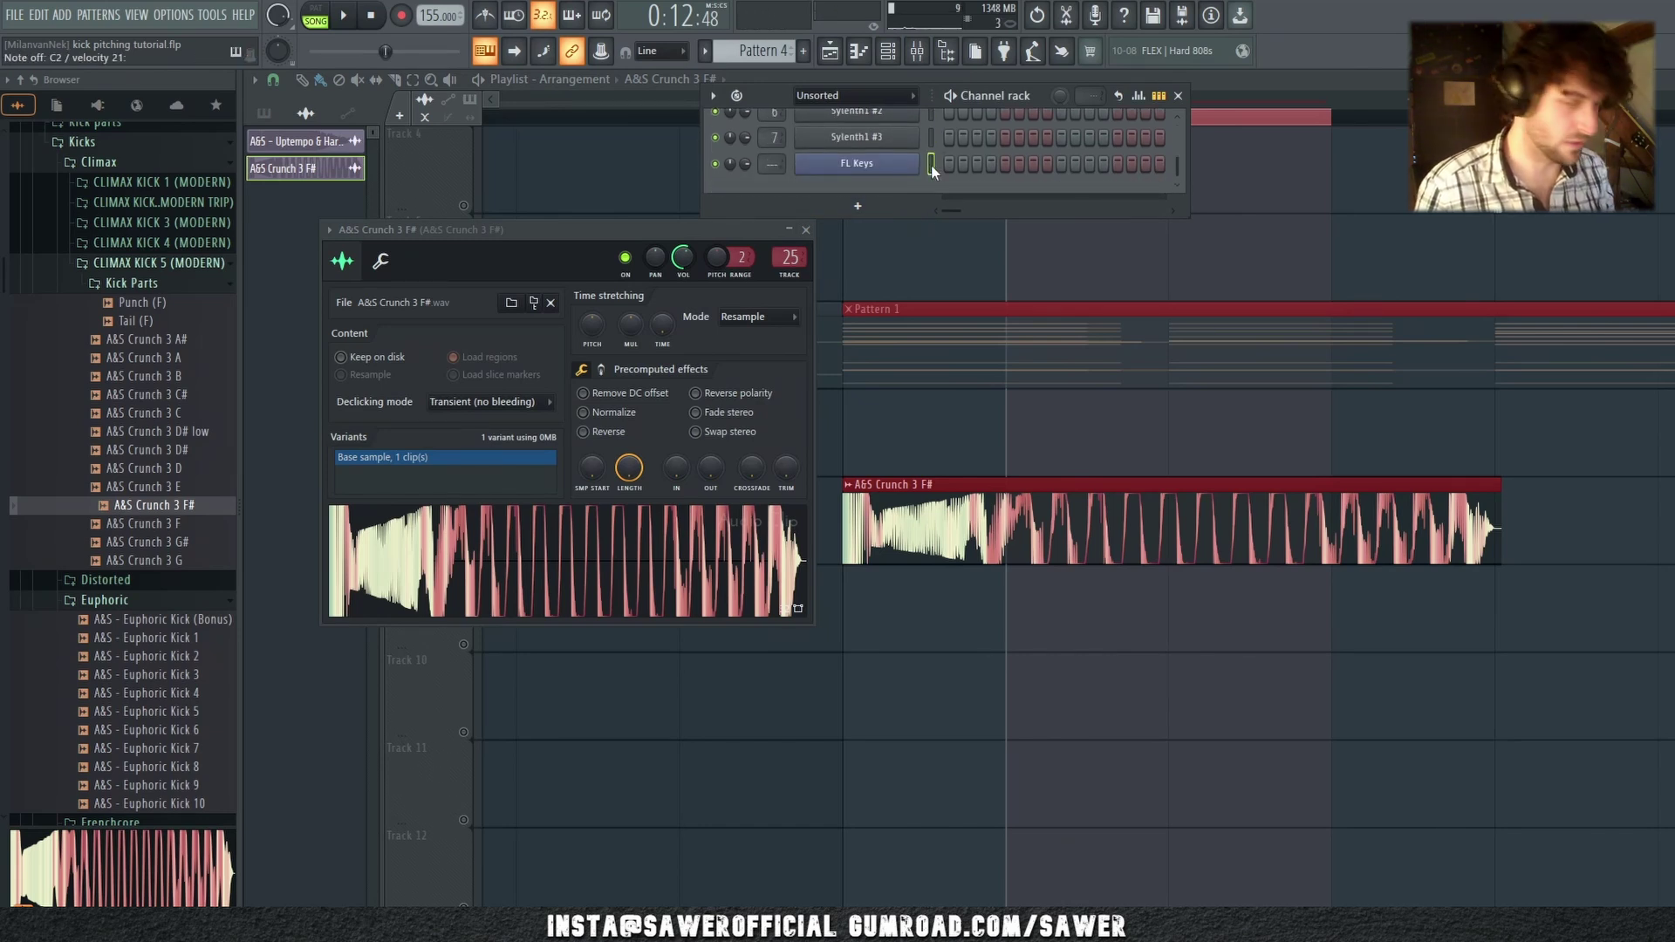
Step: Loop the kick tail while playing FL Keys notes to match its pitch by ear
{"action": "right_click", "coordinate": [1203, 648]}
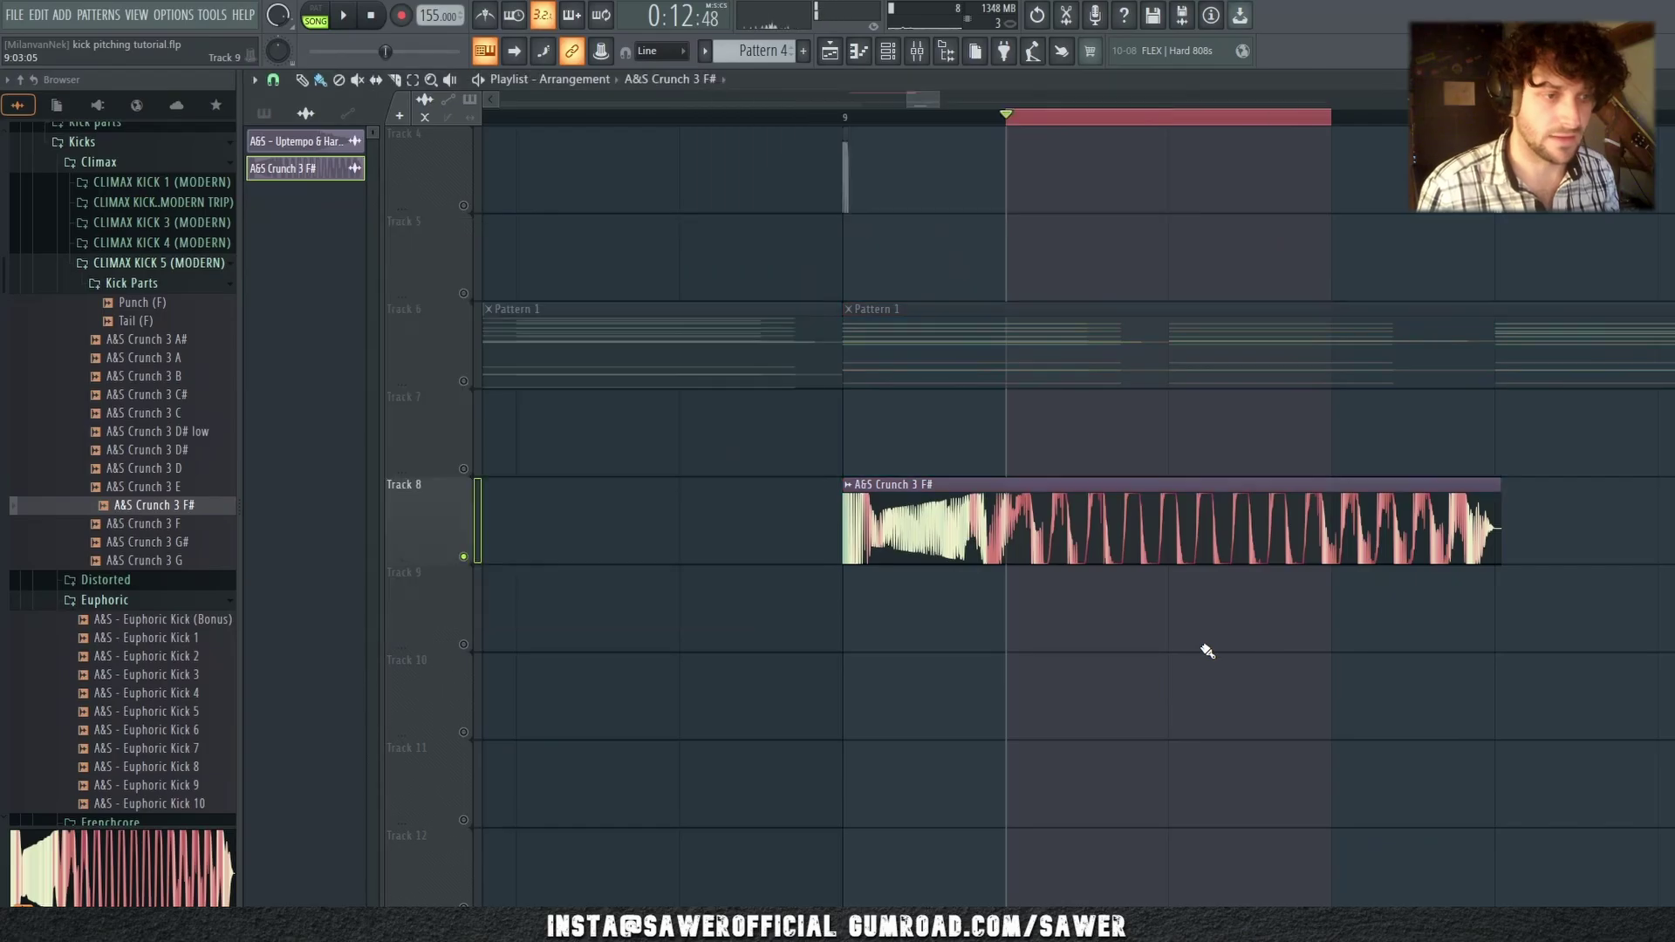
{"action": "key", "text": "space"}
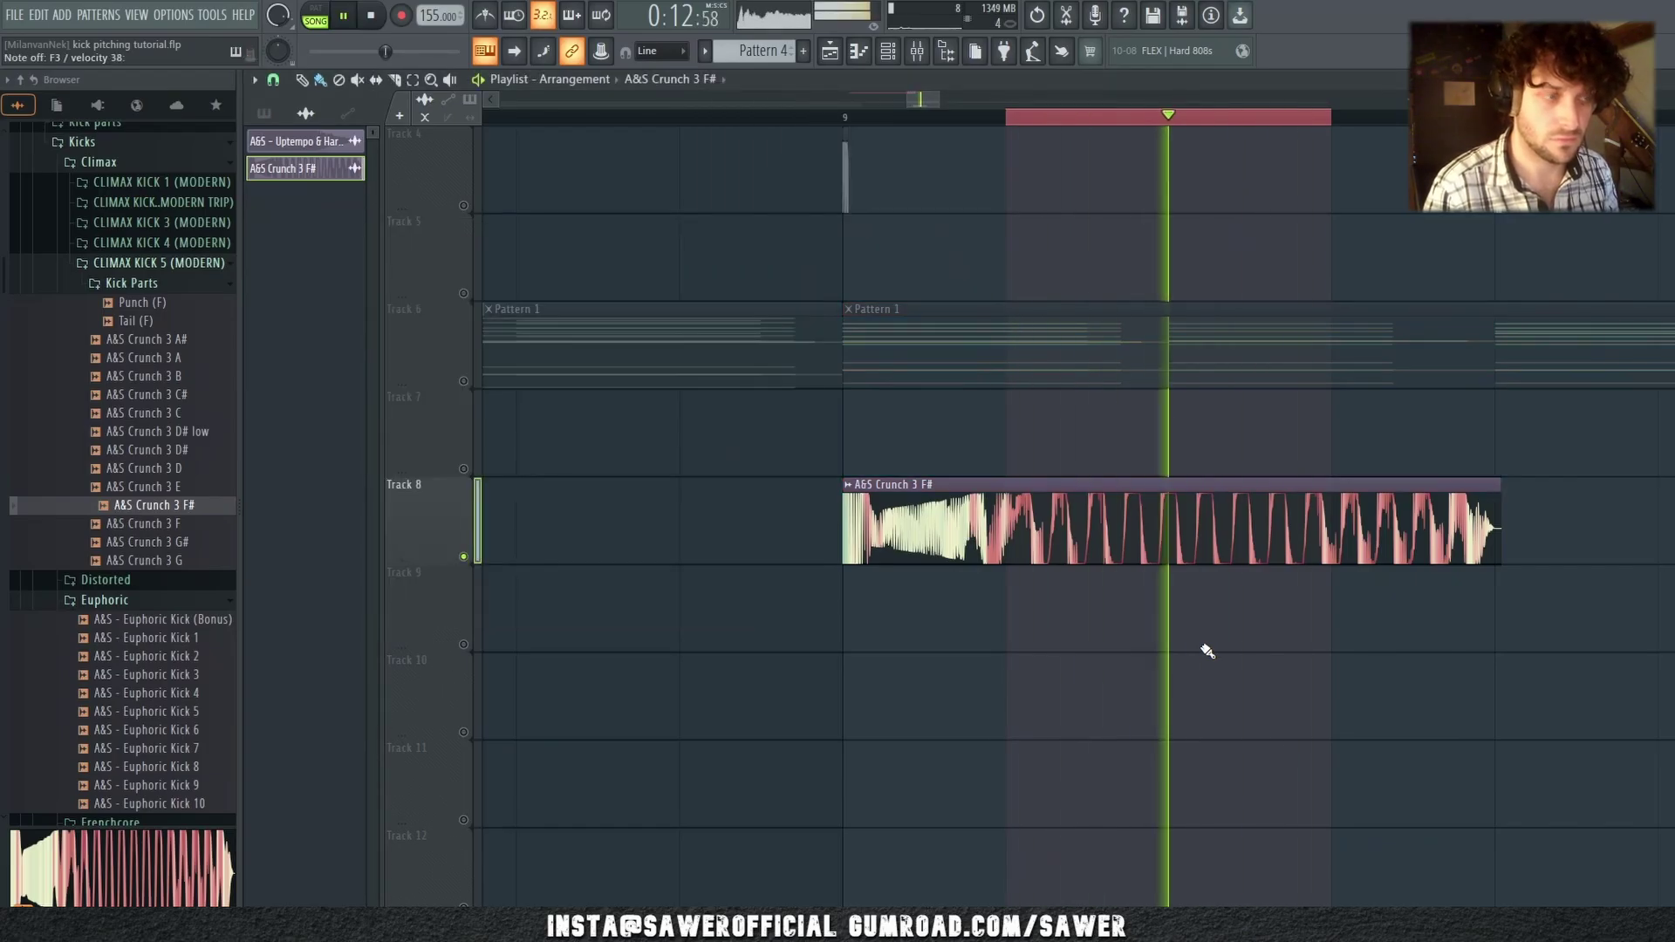
{"action": "key", "text": "space"}
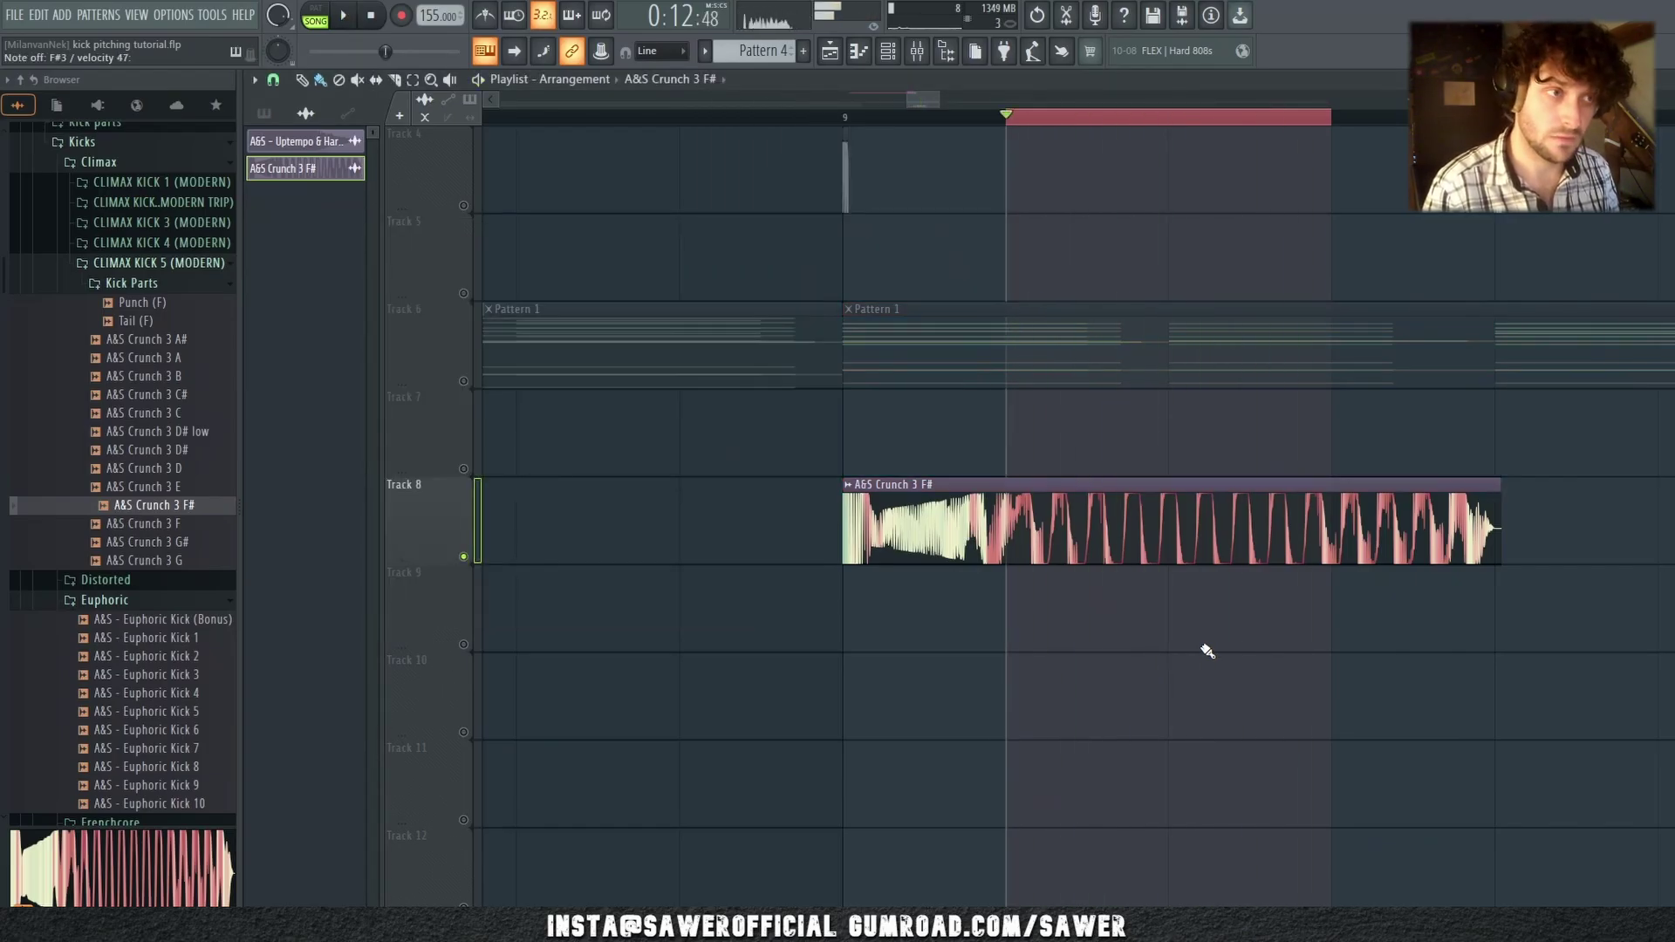
{"action": "key", "text": "space"}
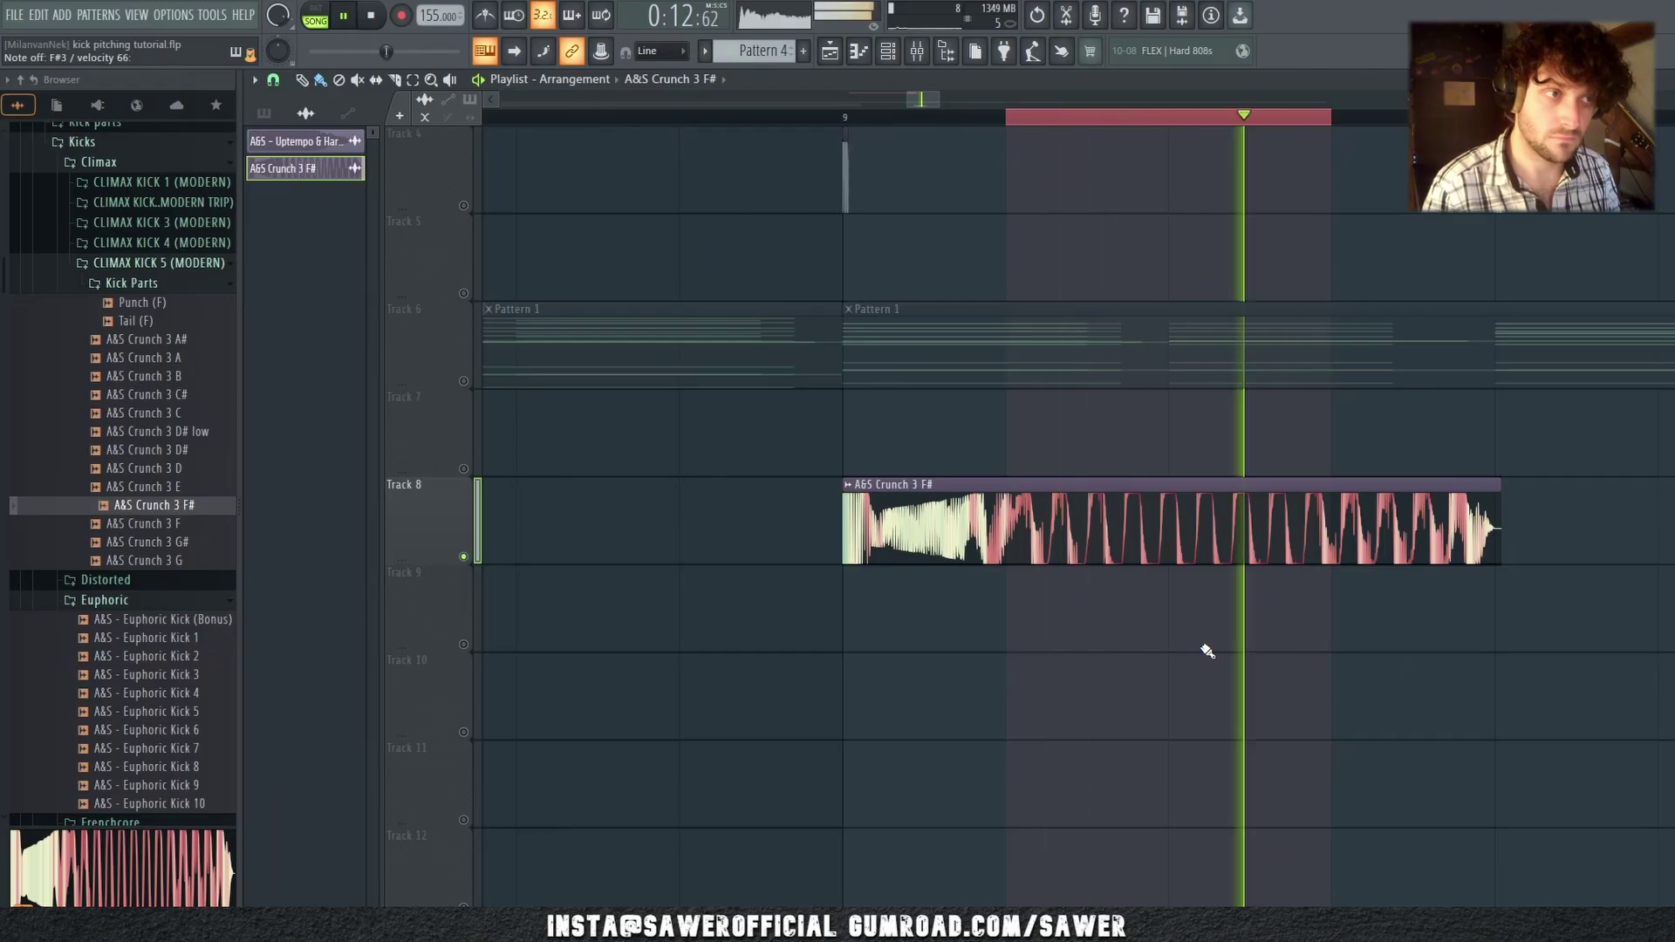
{"action": "key", "text": "space"}
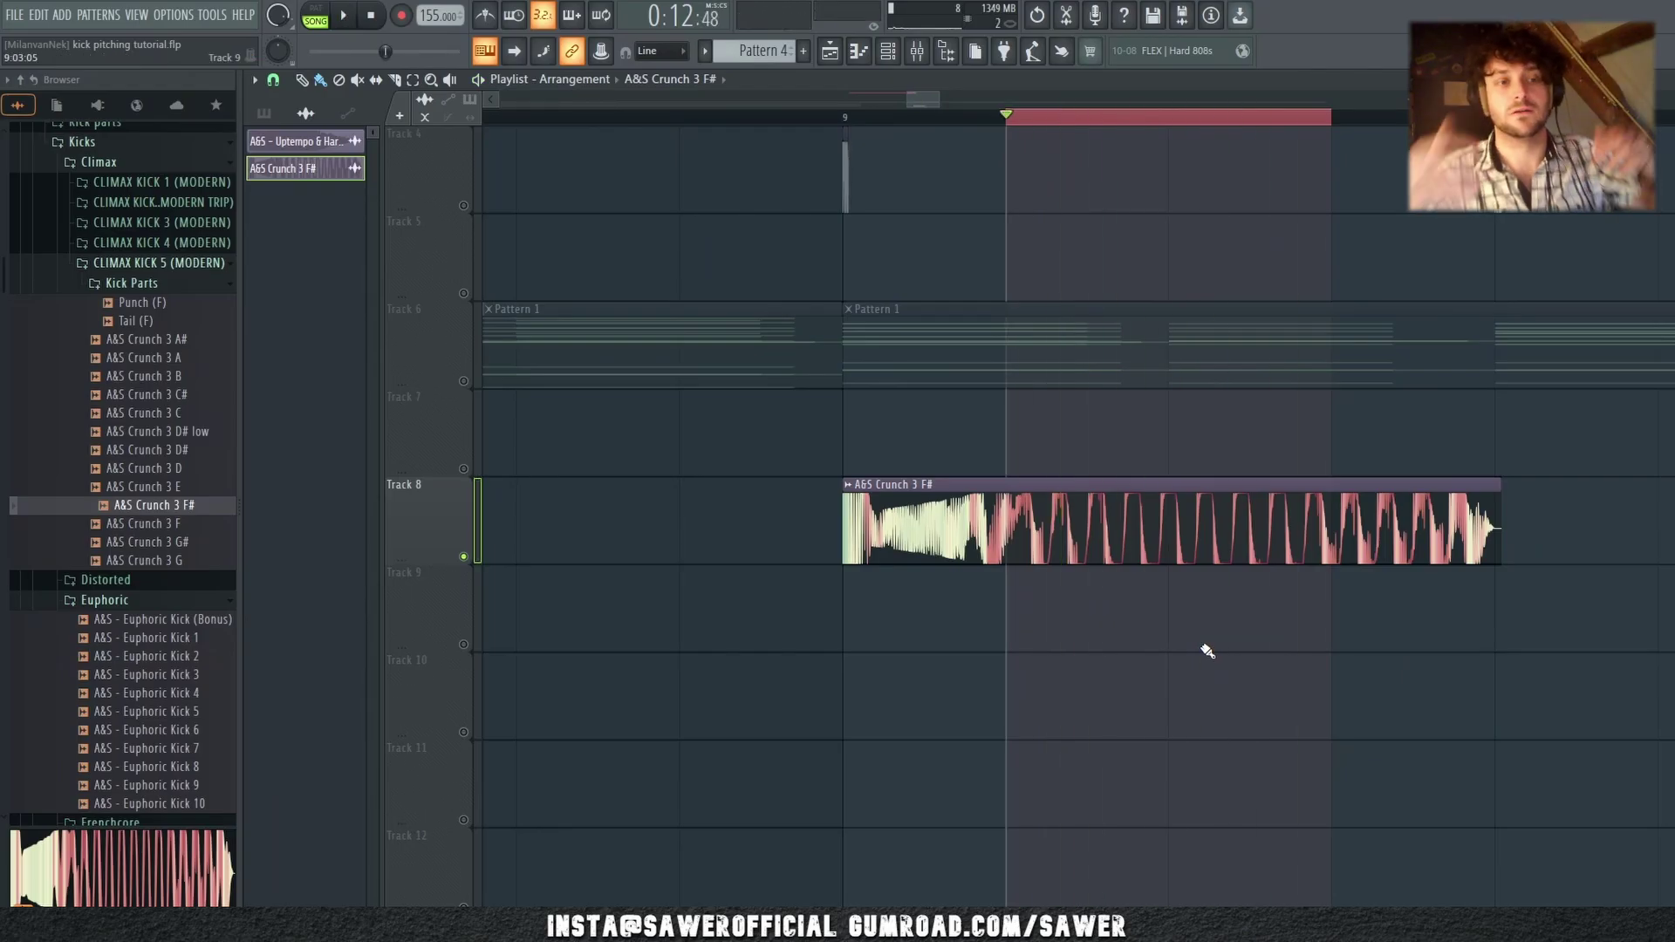
Step: Remove the FL Keys channel and extend the timeline selection over the whole kick clip, from 9:01 to 9:05
{"action": "key", "text": "F6"}
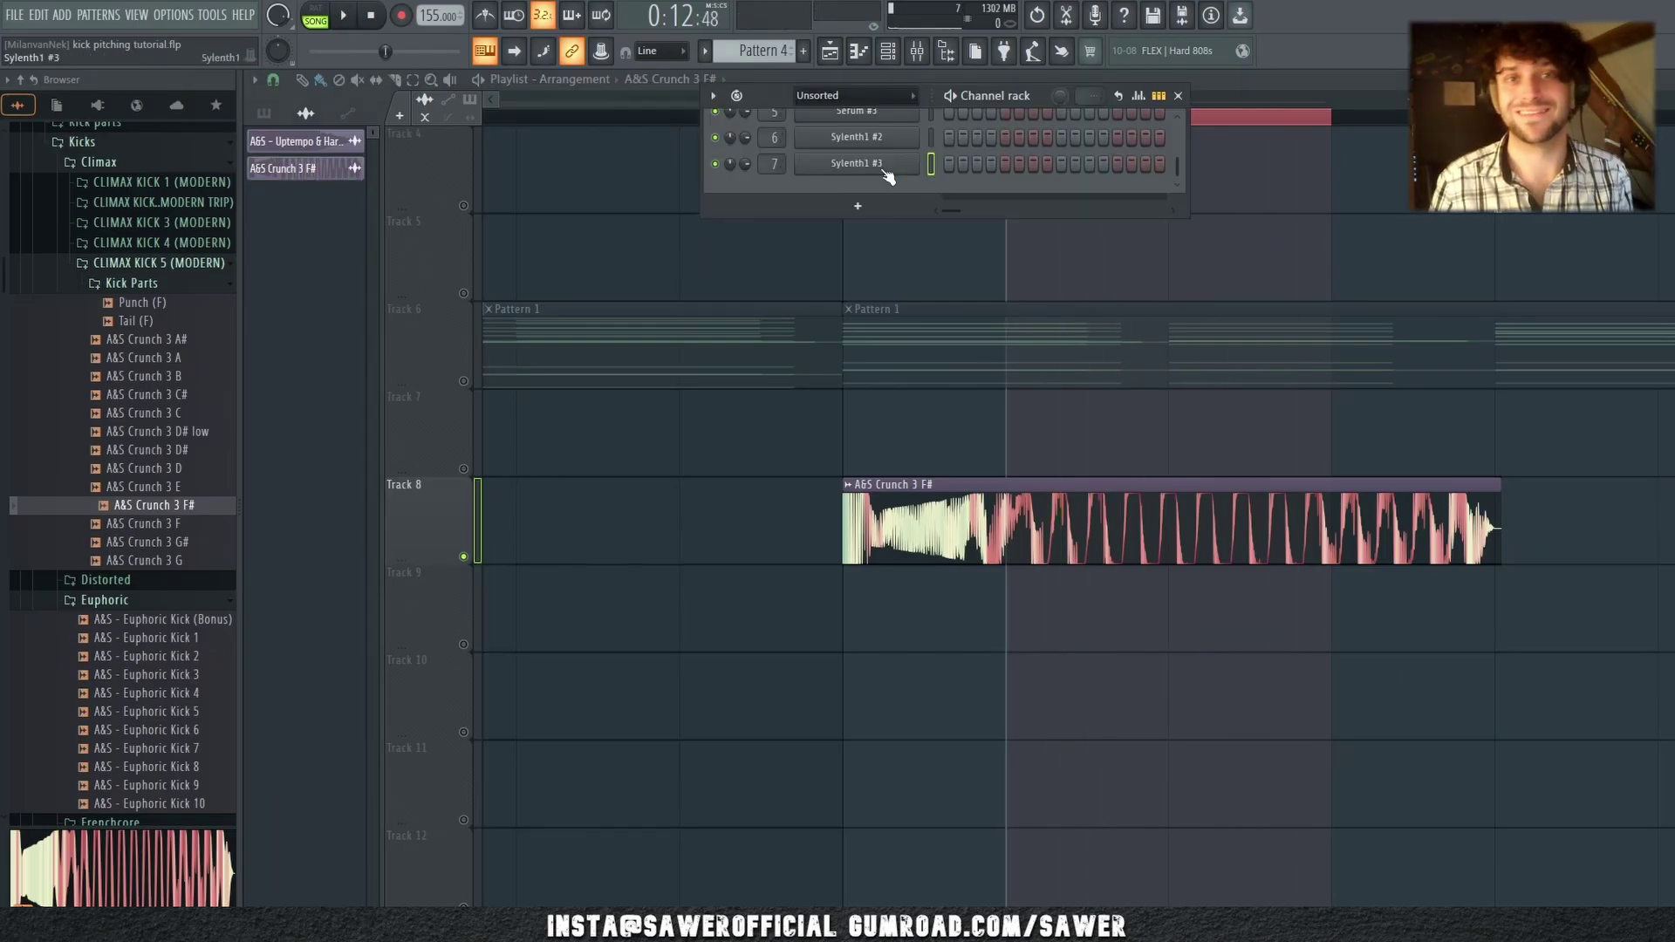
{"action": "key", "text": "F6"}
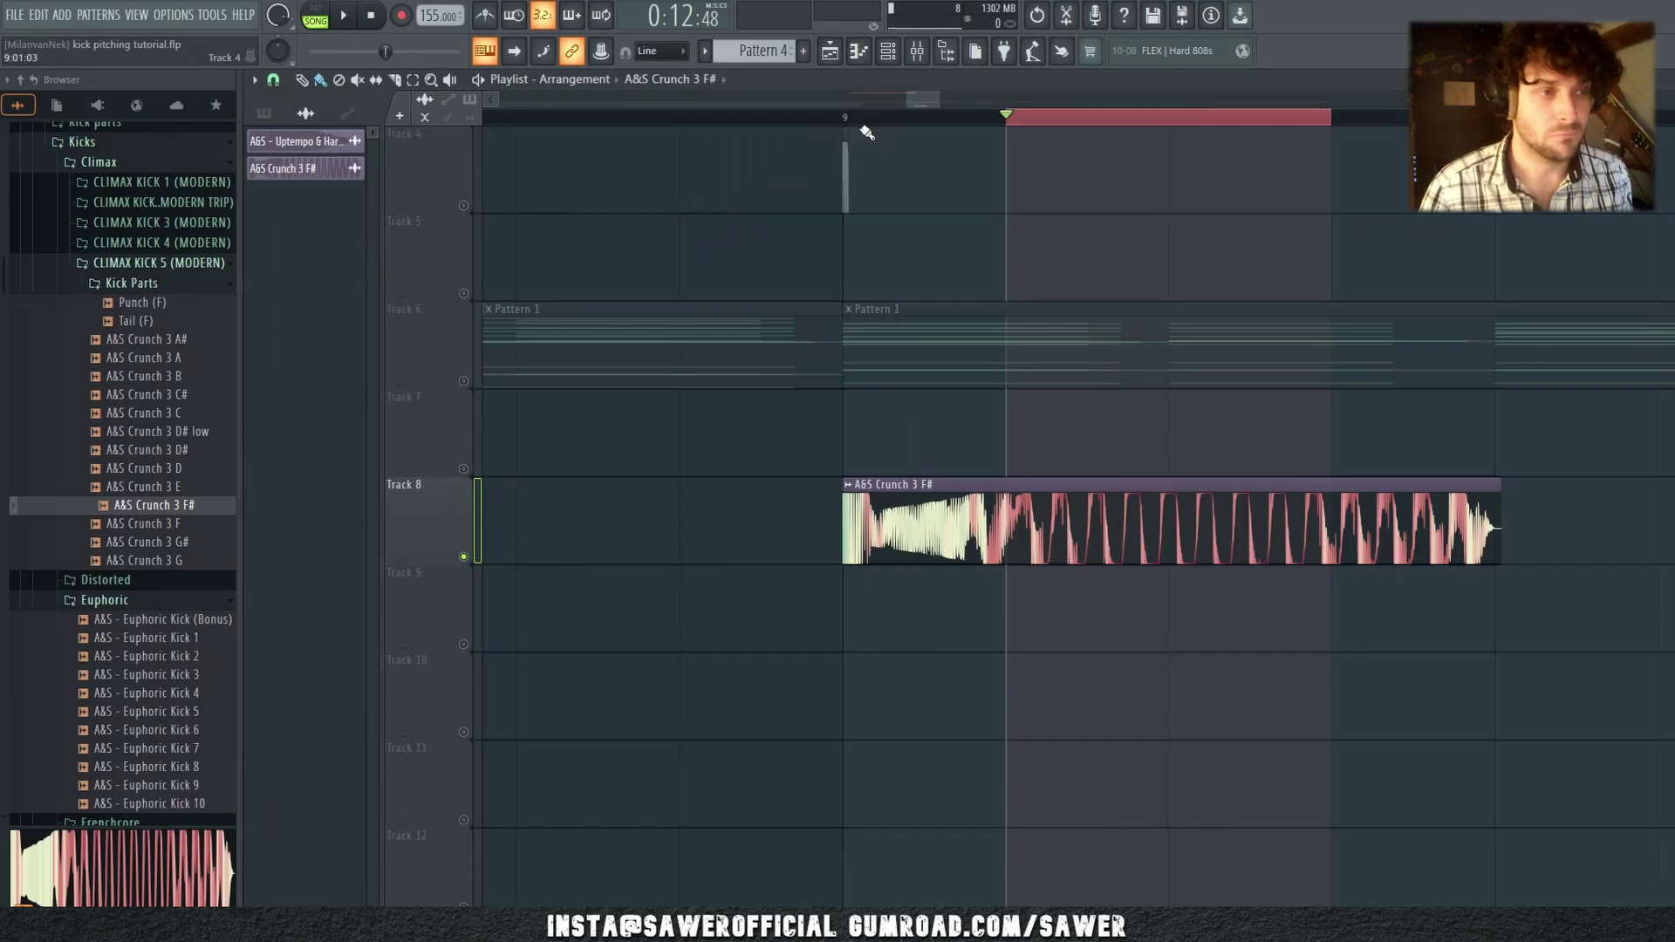
{"action": "left_click_drag", "start_coordinate": [844, 117], "coordinate": [1399, 123]}
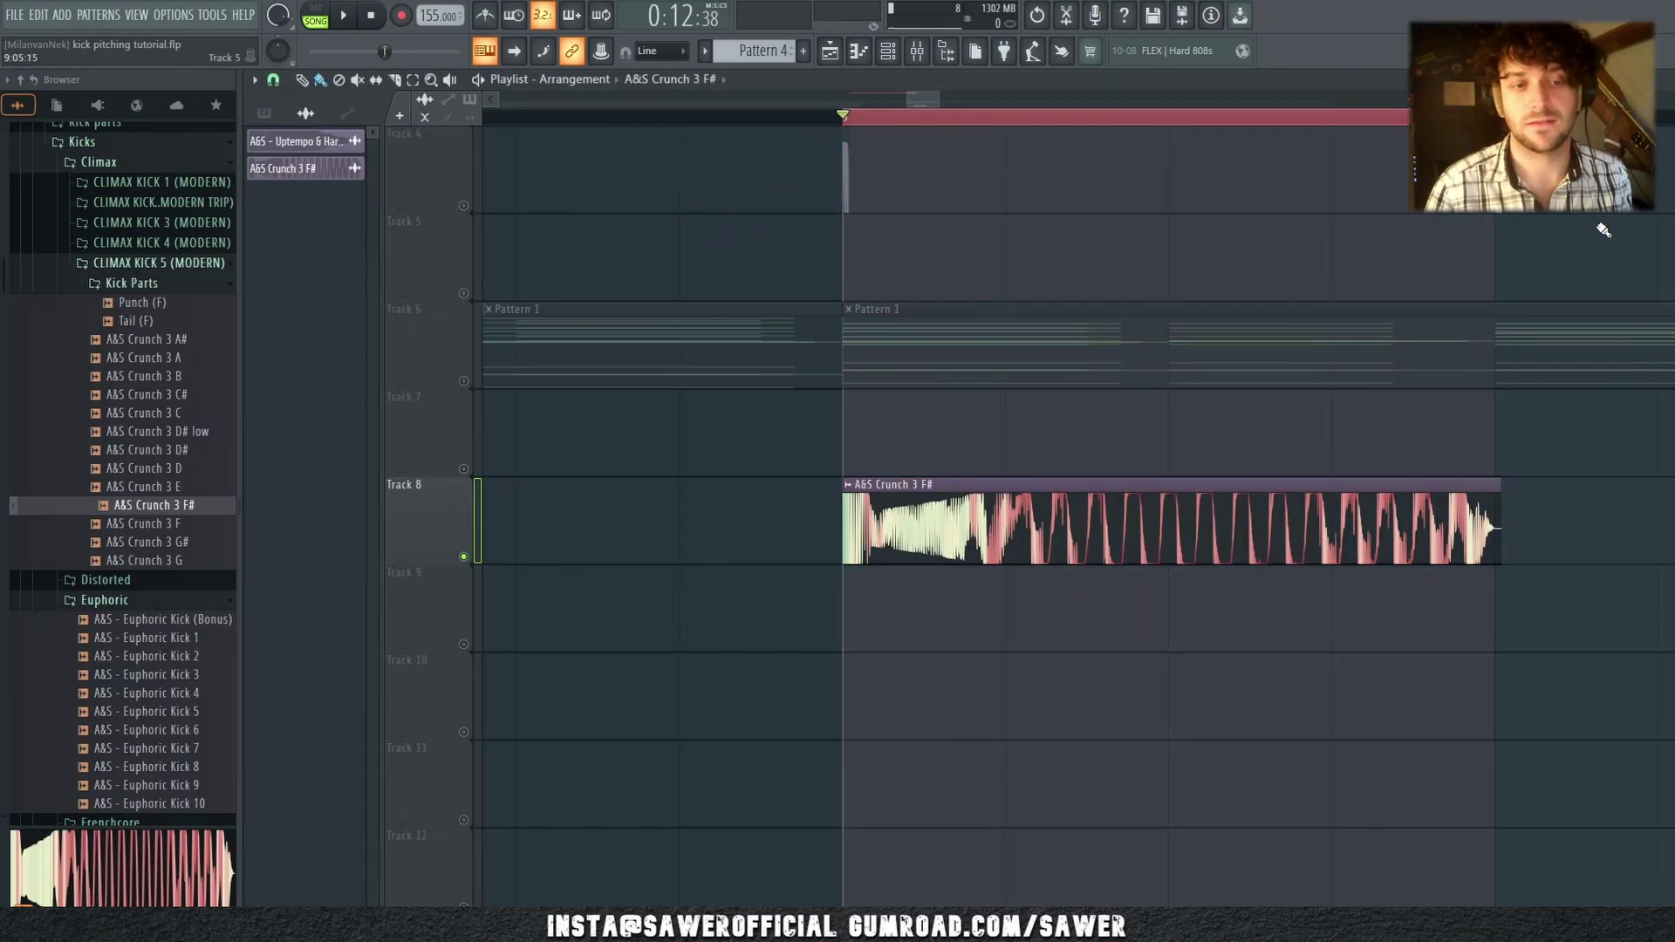
{"action": "left_click", "coordinate": [1186, 711]}
{"action": "scroll", "coordinate": [1183, 708], "scroll_direction": "down", "scroll_amount": 1}
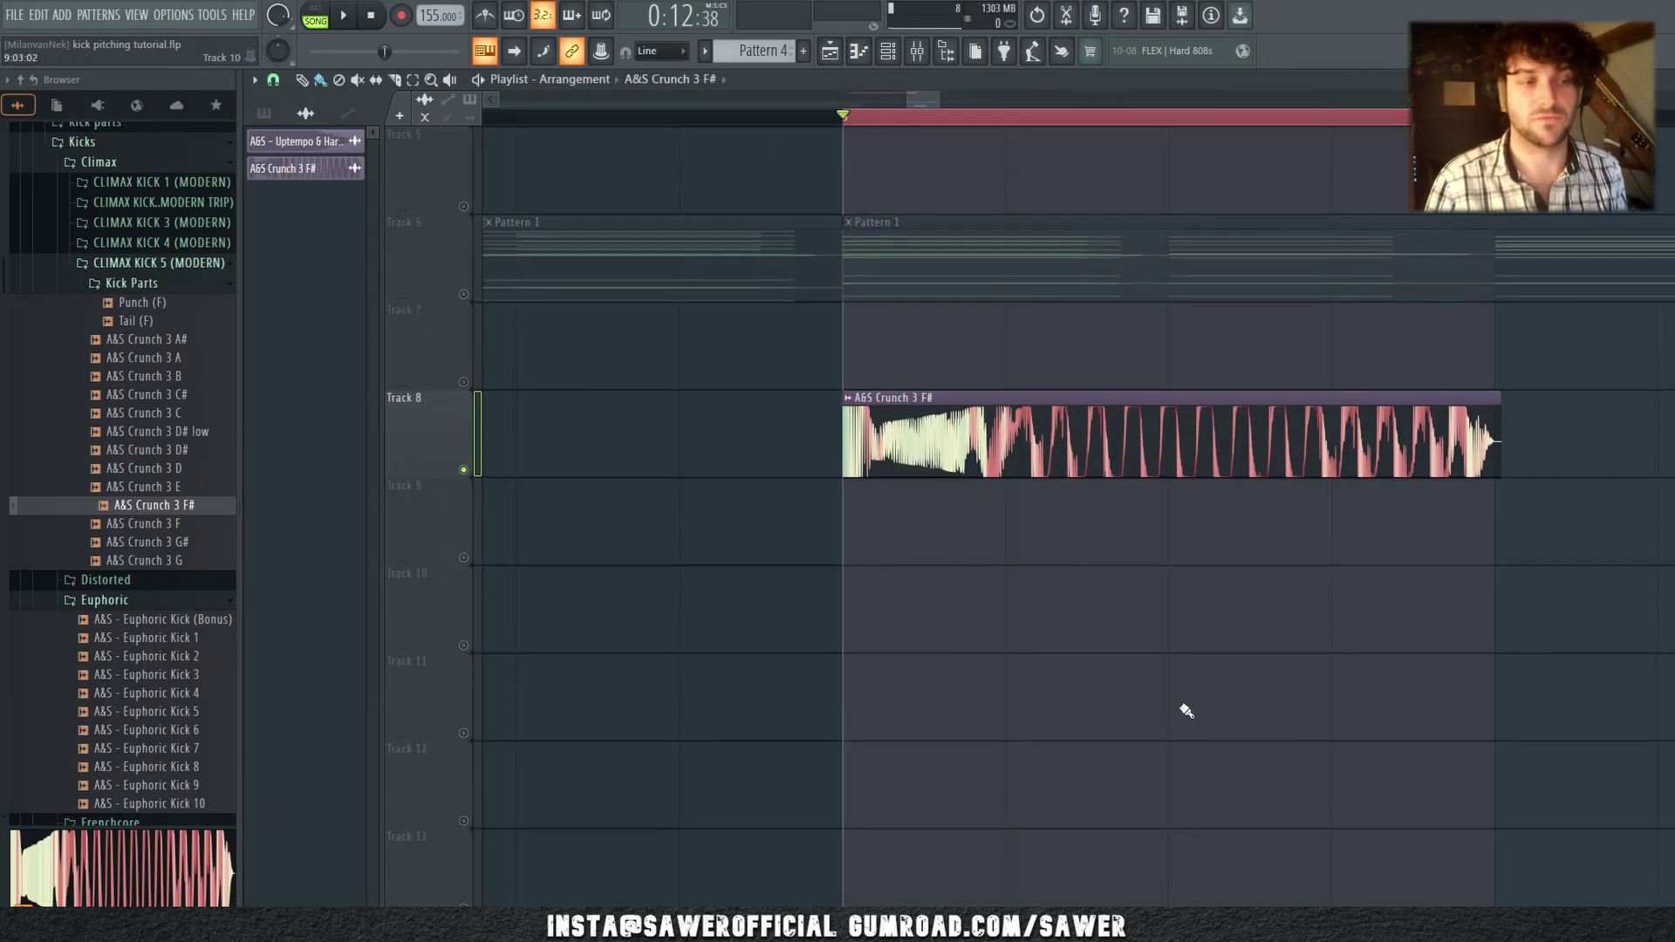
{"action": "scroll", "coordinate": [1159, 130], "scroll_direction": "up", "scroll_amount": 1}
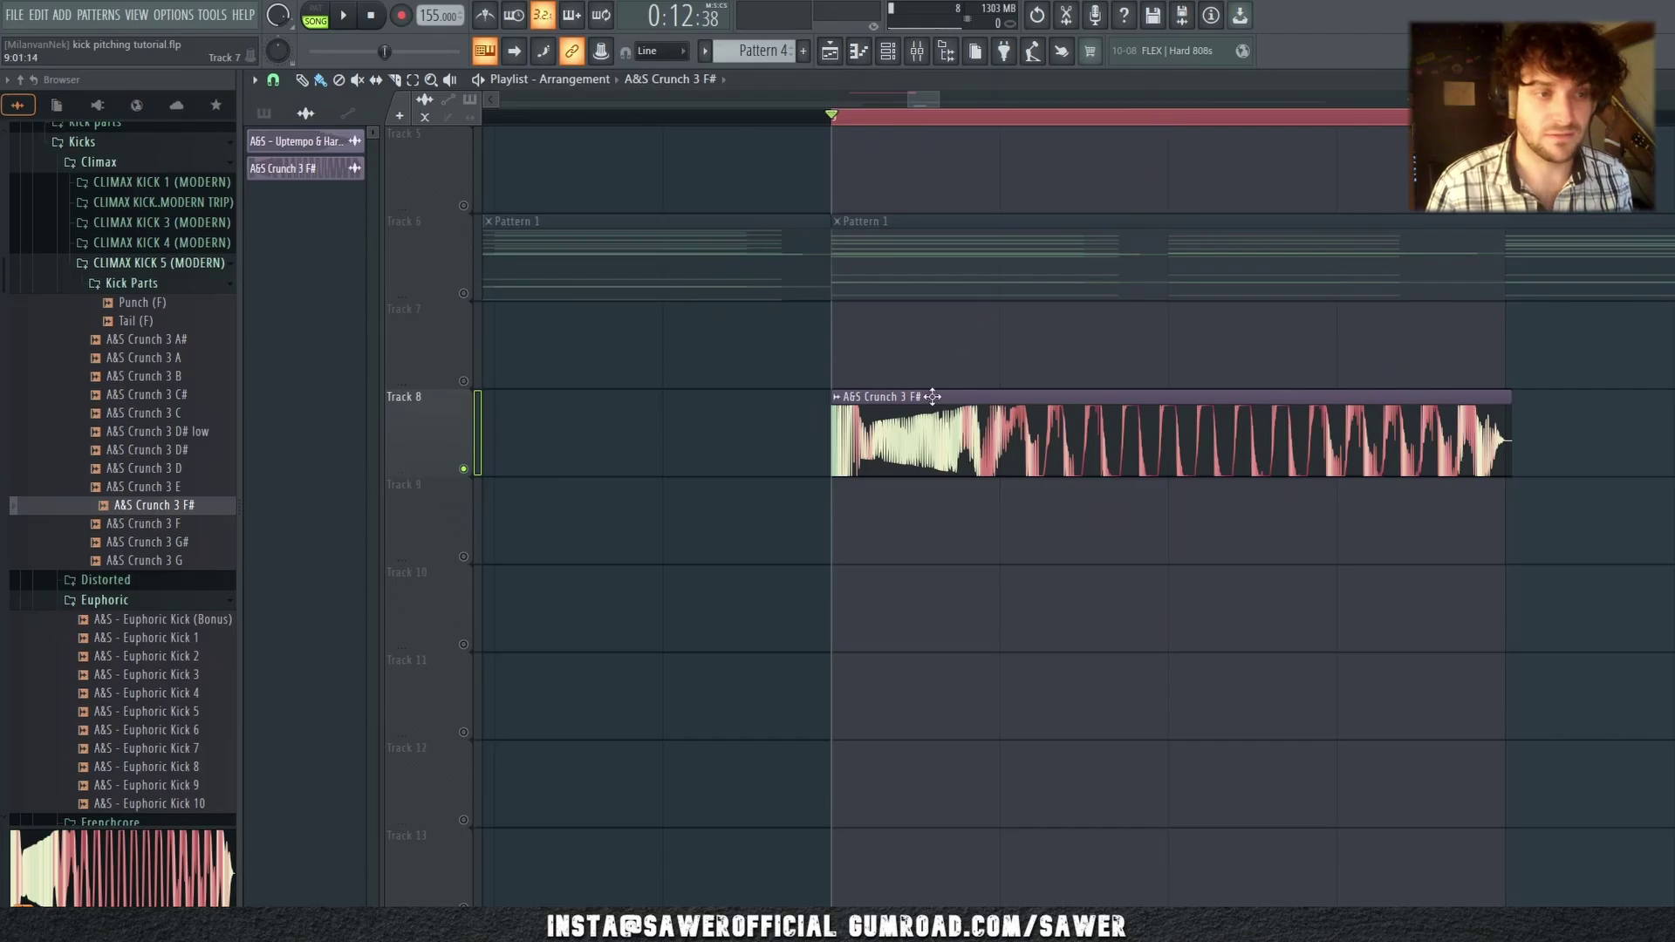
Step: Set the timeline selection to 9:01–9:02 and trim the kick clip's end to just past it, with a fade-out
{"action": "left_click_drag", "start_coordinate": [1003, 121], "coordinate": [1491, 122]}
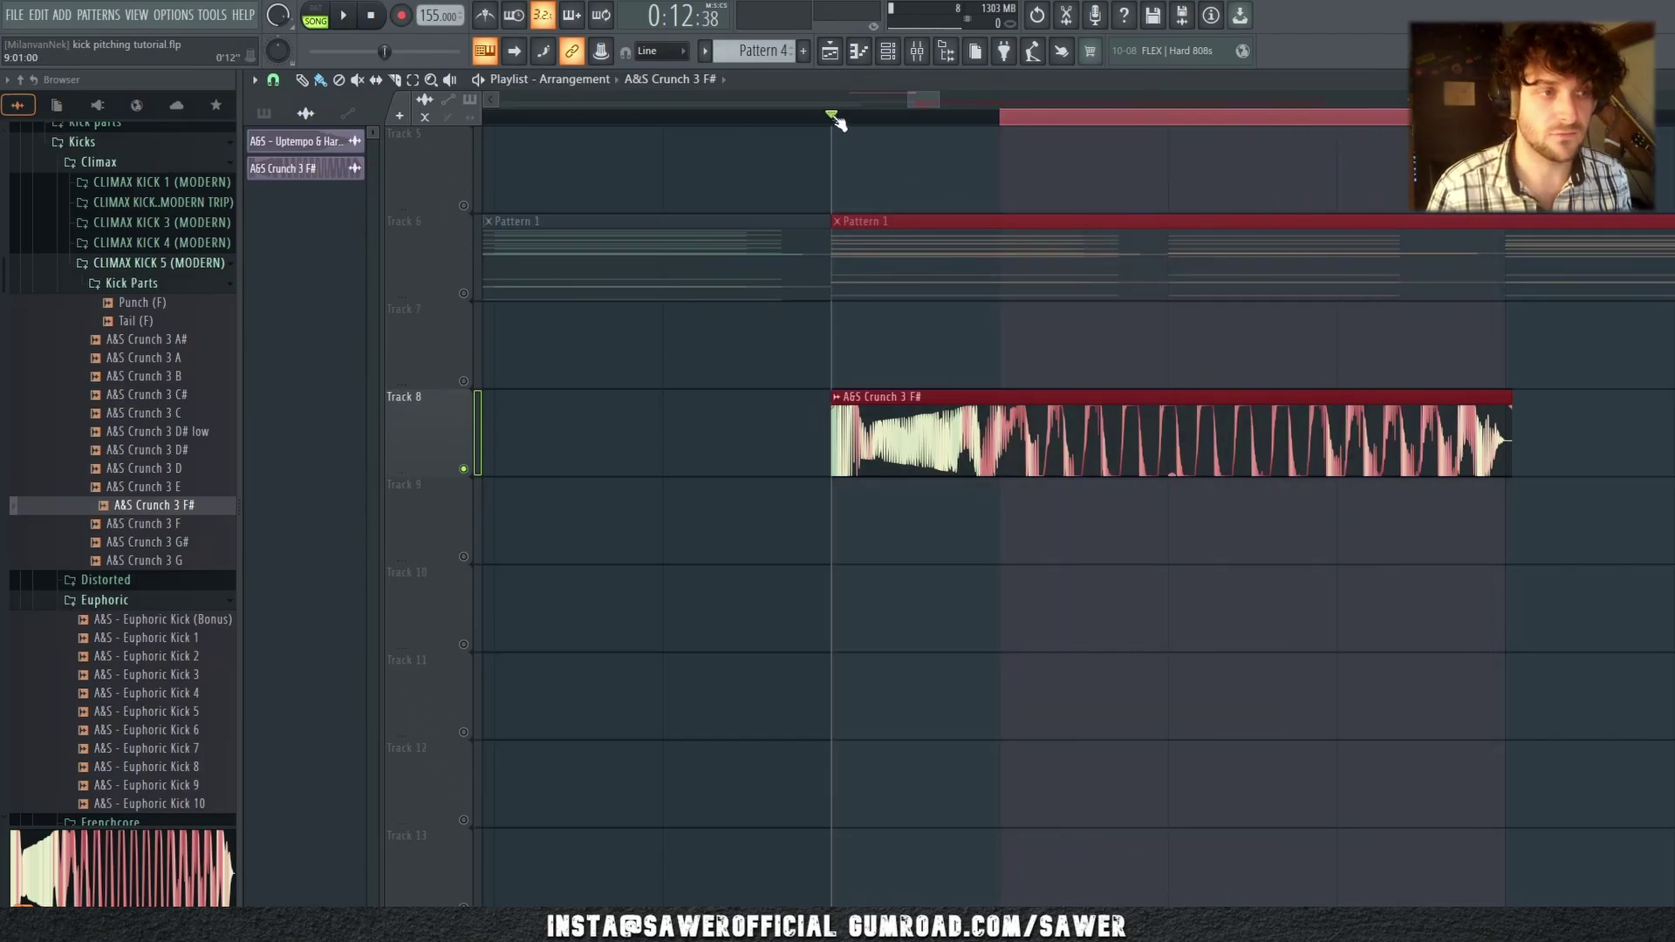
{"action": "left_click_drag", "start_coordinate": [830, 115], "coordinate": [992, 143]}
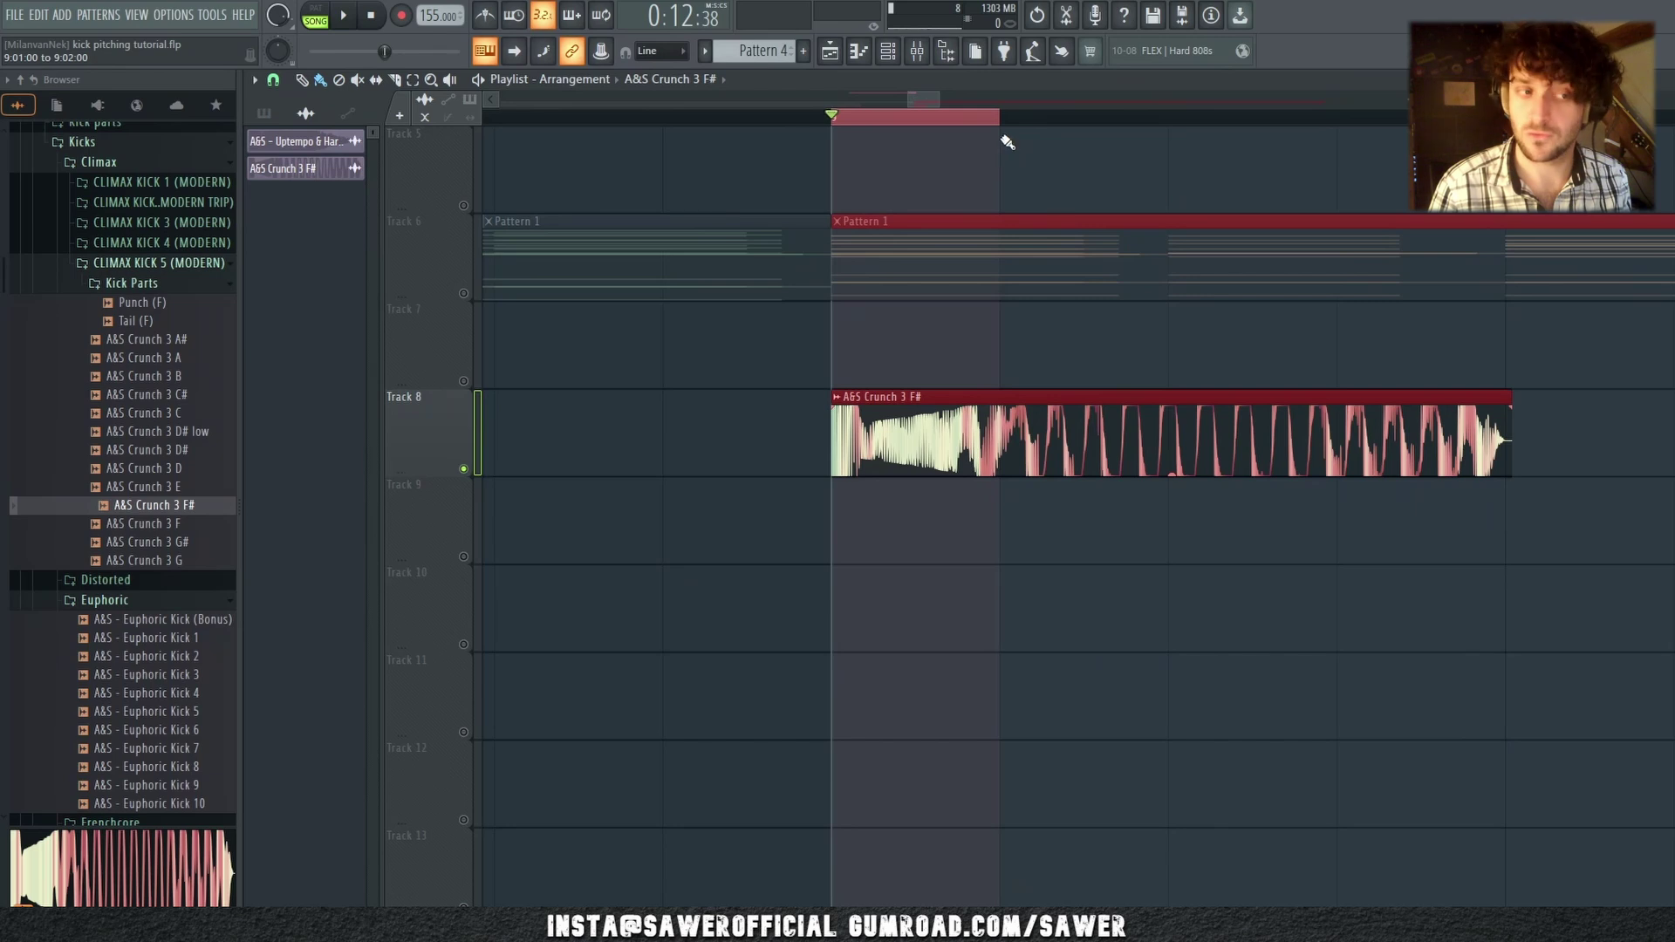
{"action": "key", "text": "ctrl+d"}
{"action": "left_click", "coordinate": [1511, 395]}
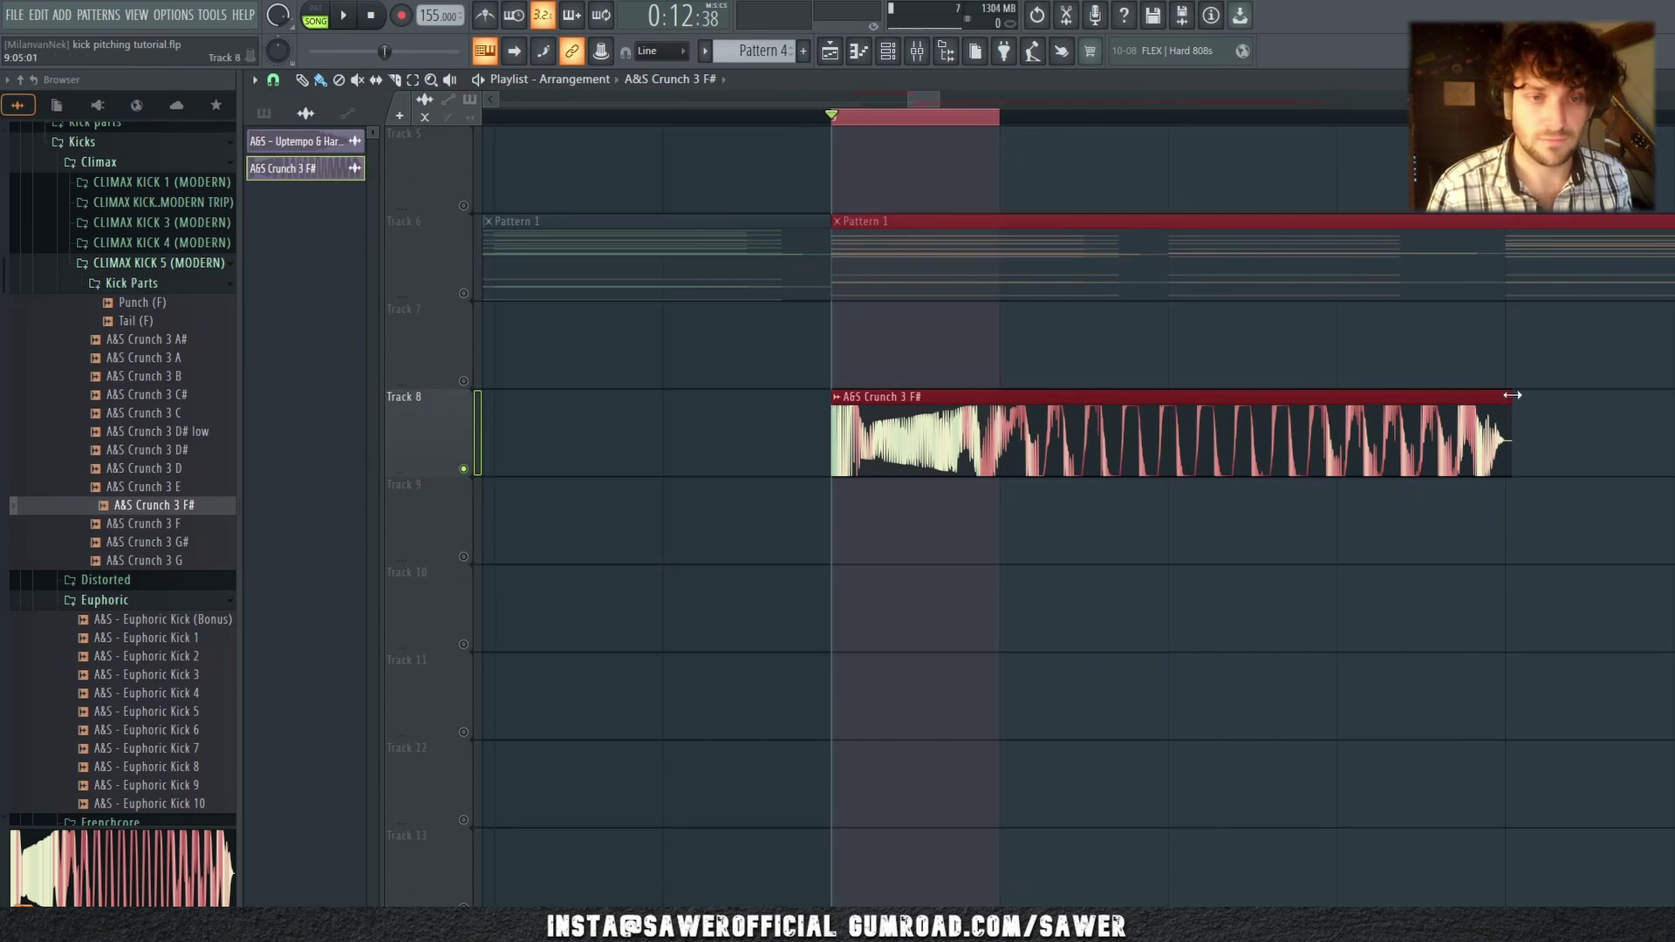
{"action": "left_click_drag", "start_coordinate": [1512, 395], "coordinate": [1056, 399]}
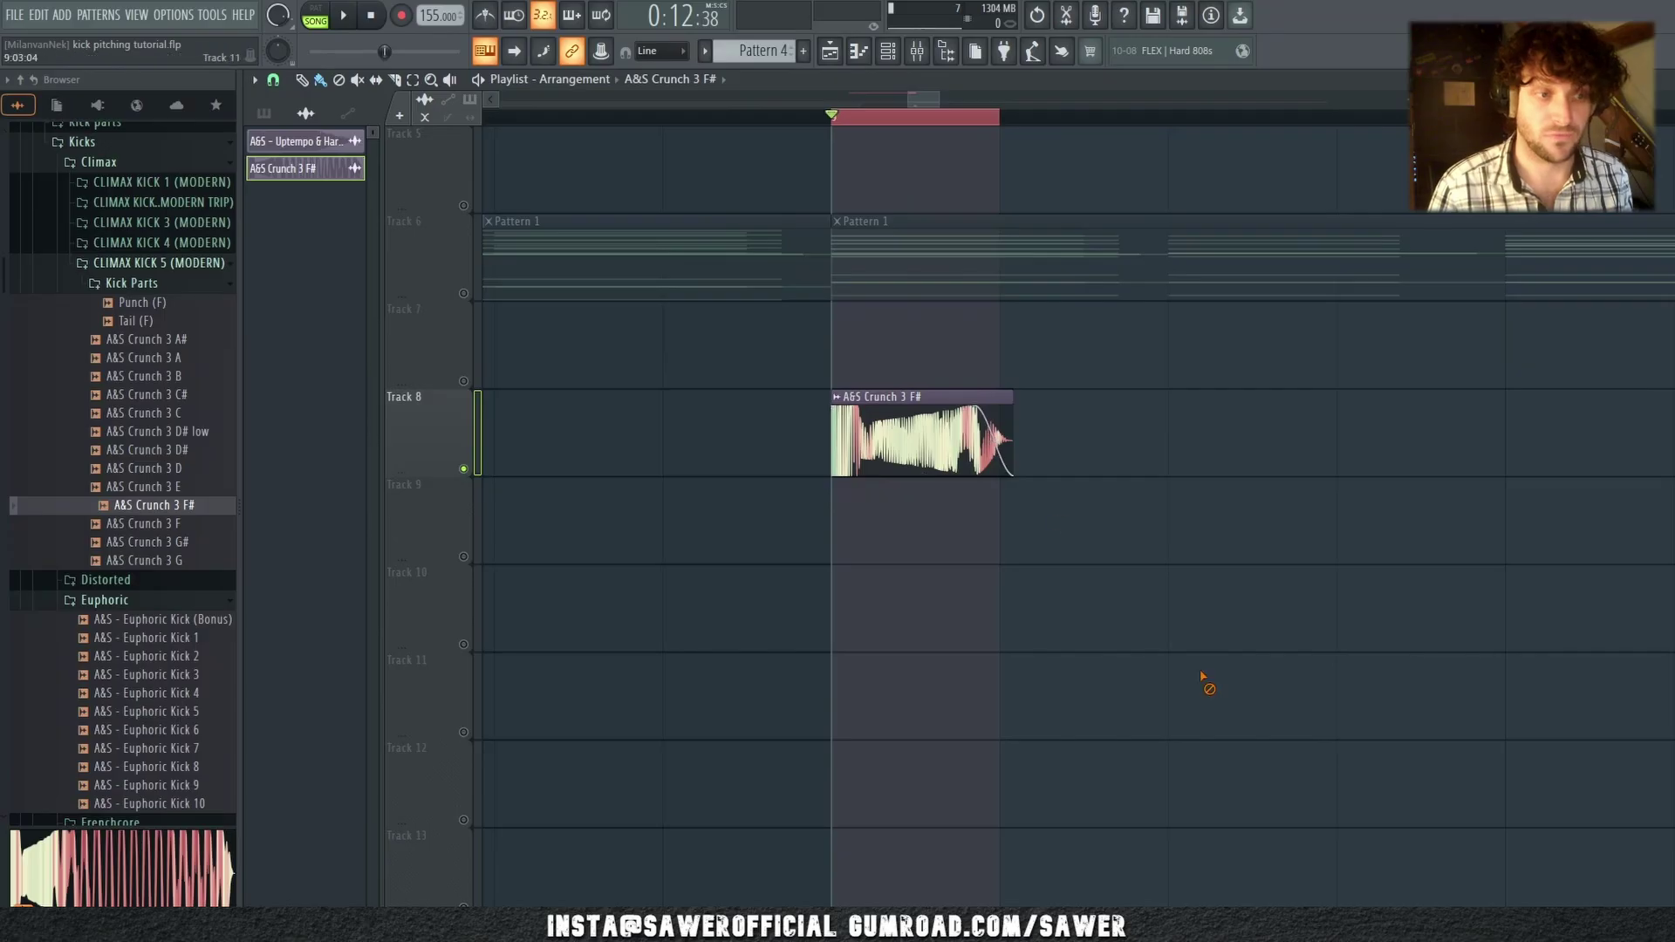
Step: Set the timeline selection to the four beats from 9:01 to 9:05
{"action": "left_click_drag", "start_coordinate": [826, 117], "coordinate": [1492, 118]}
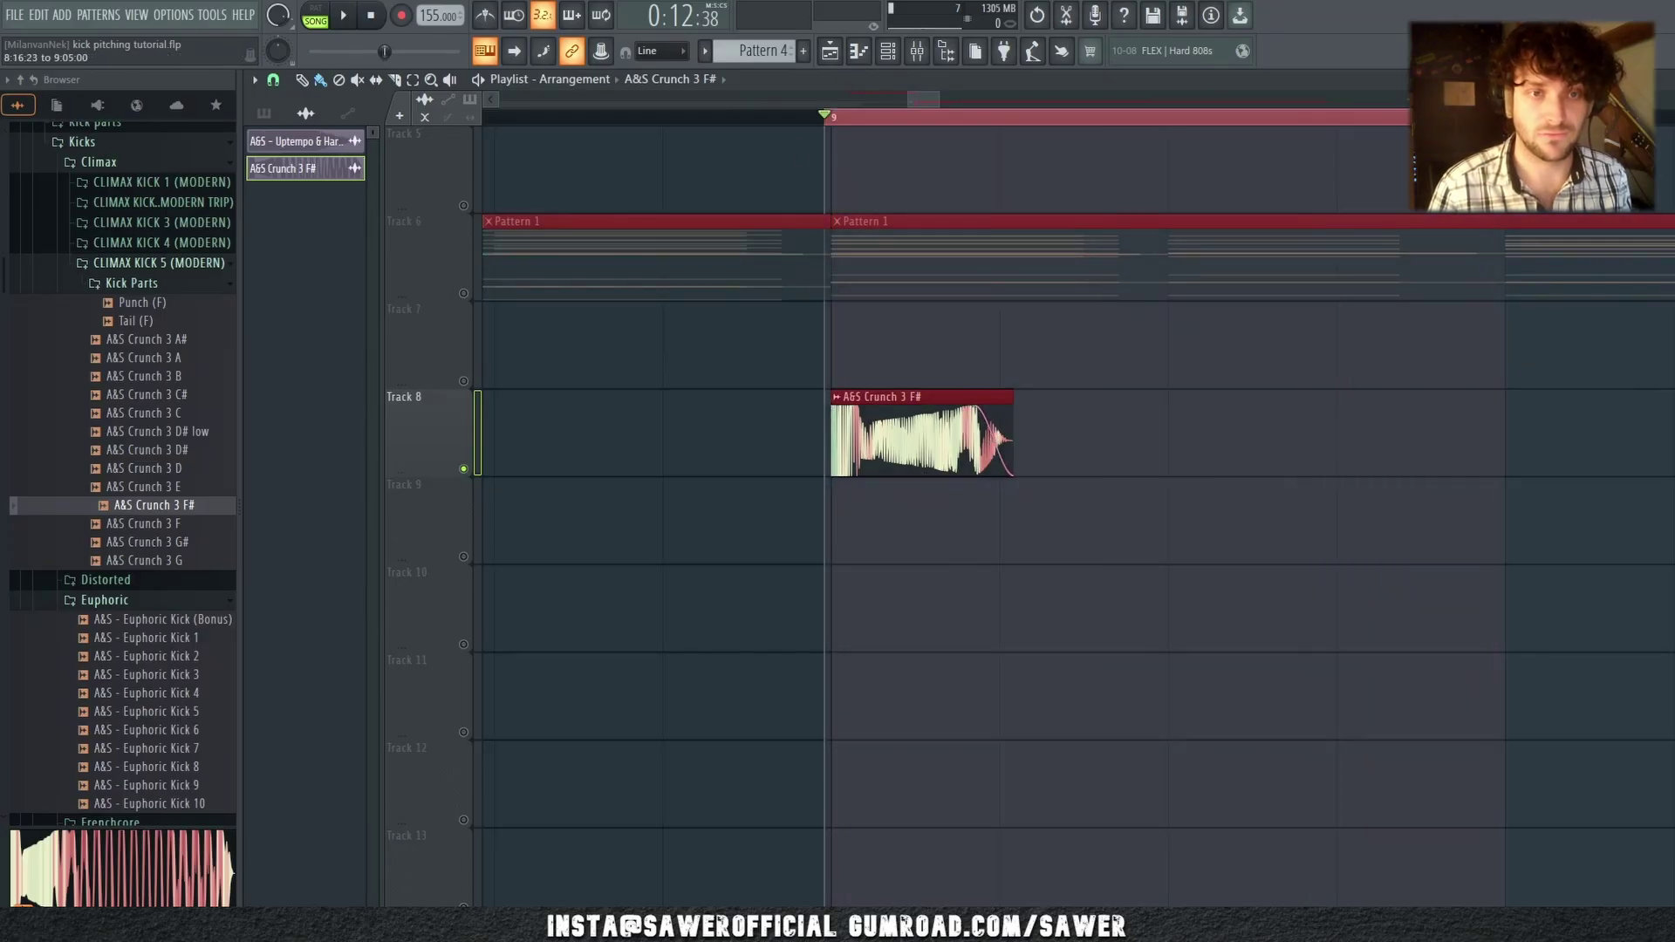
{"action": "scroll", "coordinate": [1505, 117], "scroll_direction": "down", "scroll_amount": 3}
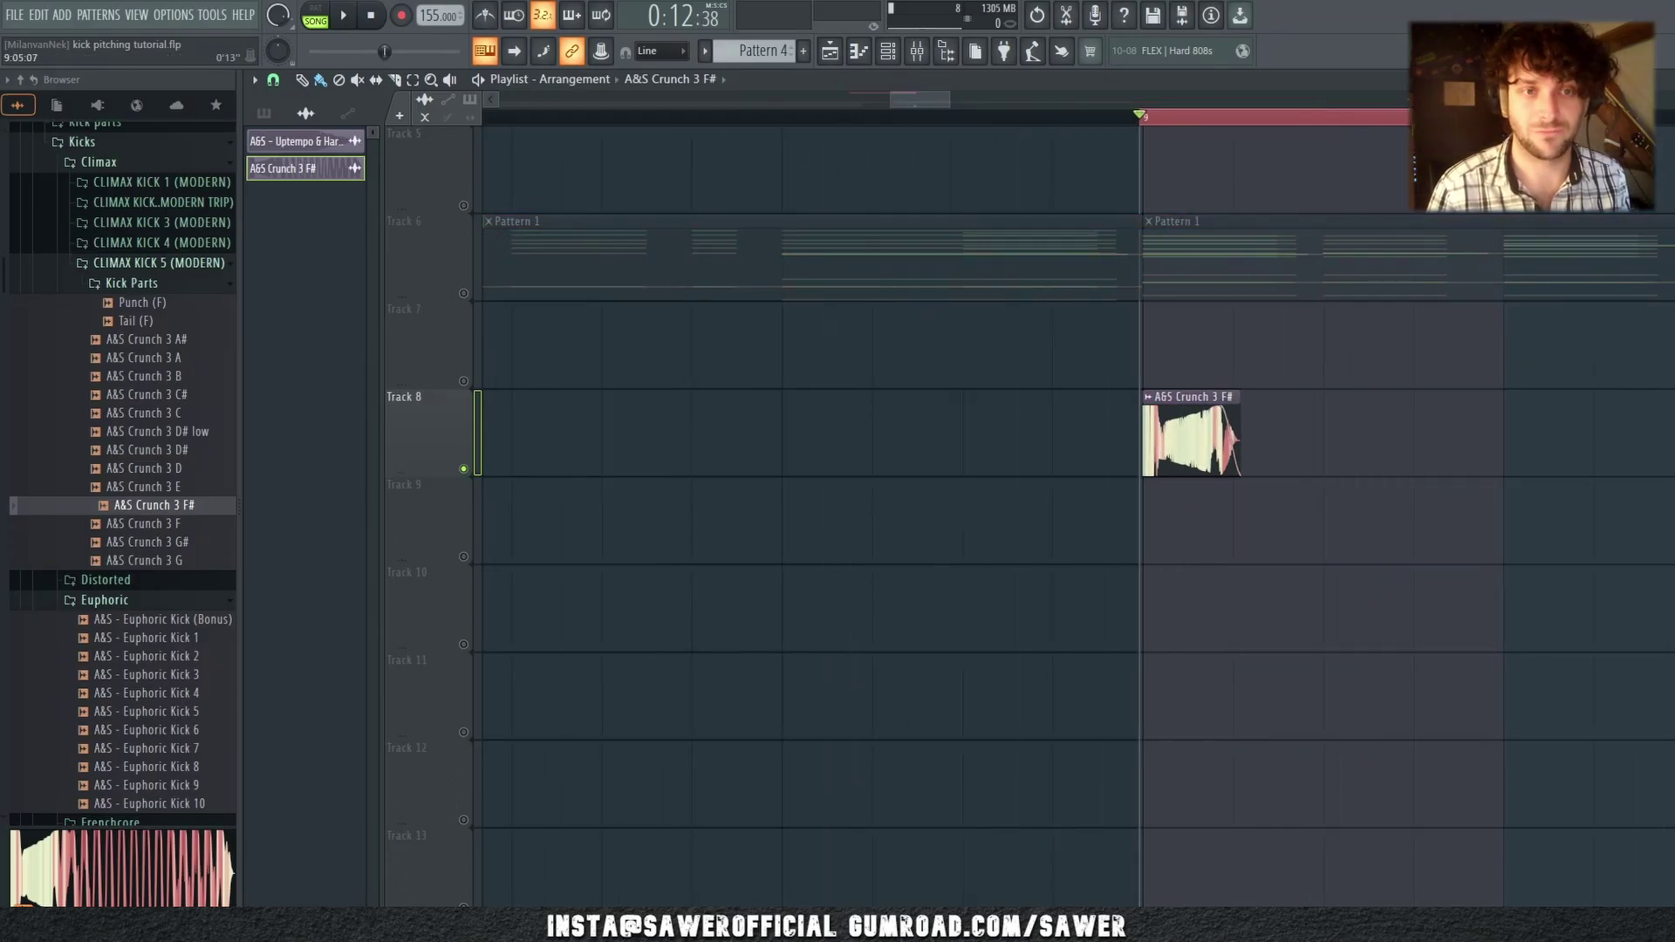
{"action": "scroll", "coordinate": [1504, 117], "scroll_direction": "down", "scroll_amount": 1}
{"action": "scroll", "coordinate": [1501, 117], "scroll_direction": "up", "scroll_amount": 3}
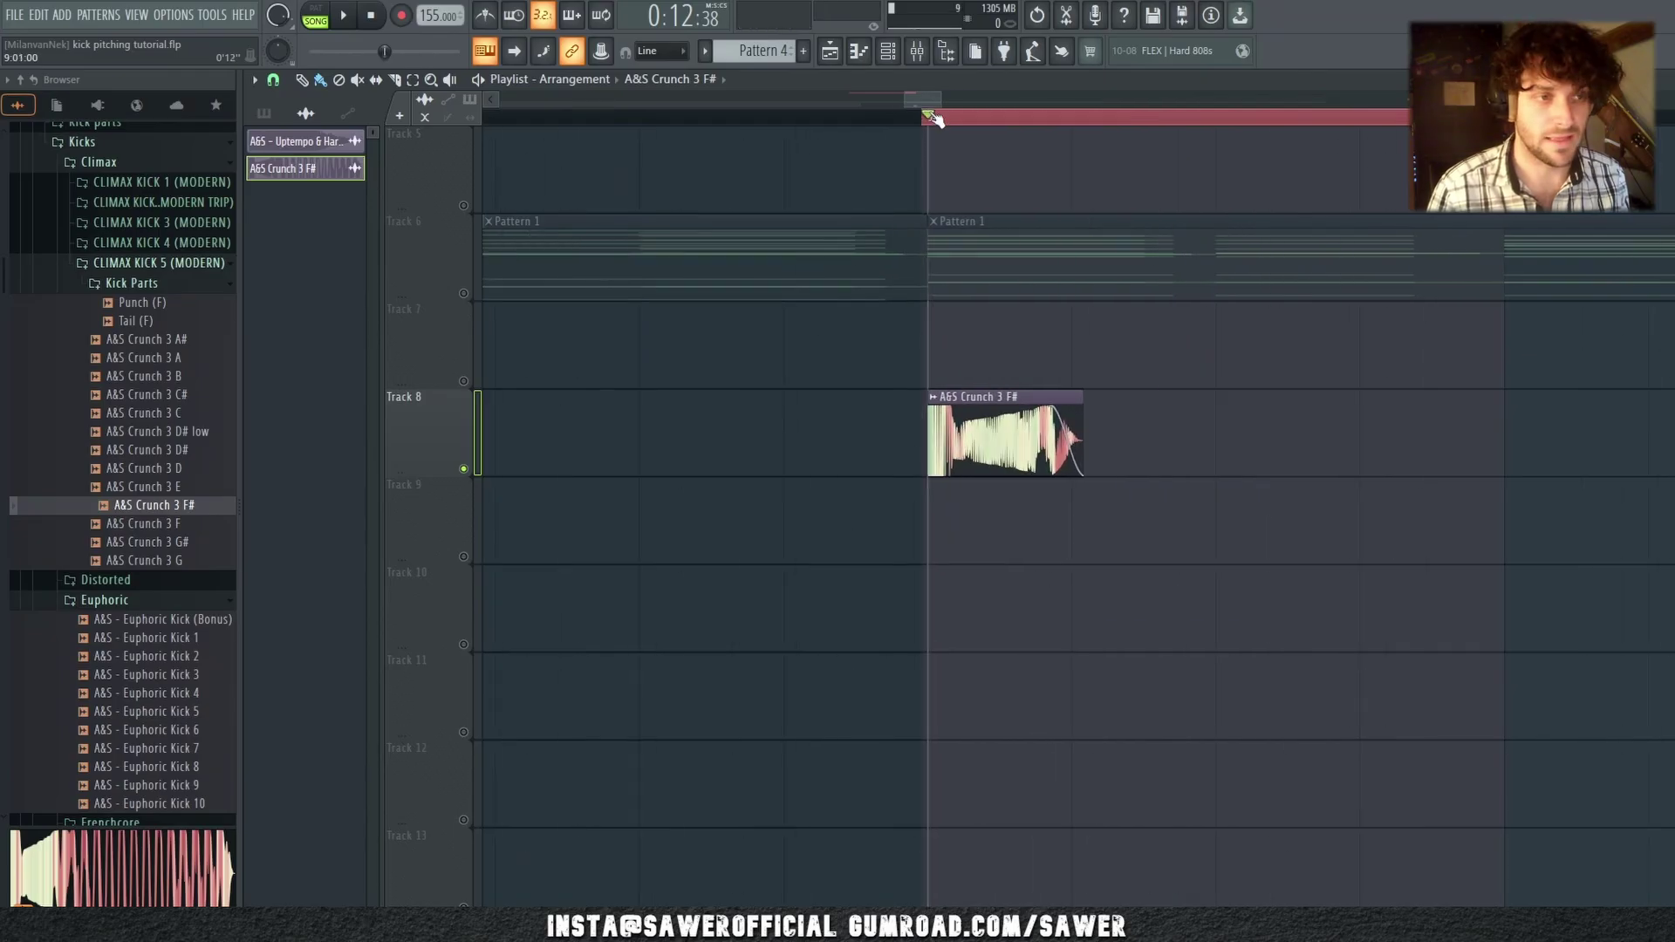
{"action": "left_click", "coordinate": [932, 117]}
{"action": "left_click", "coordinate": [1132, 116]}
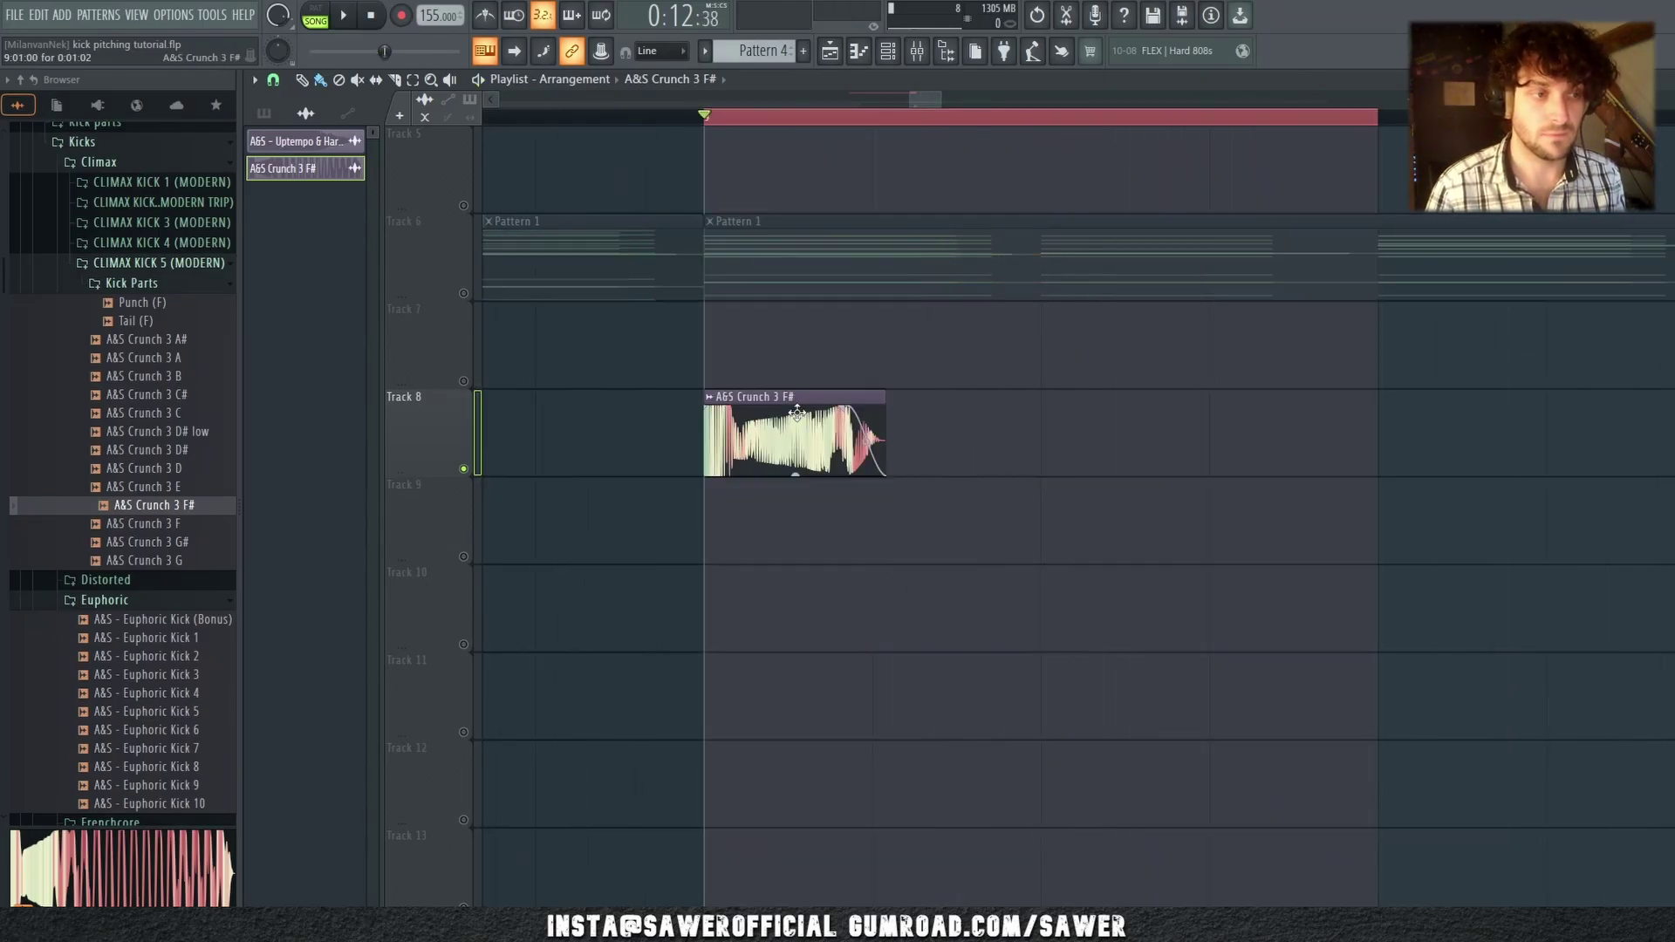
Step: Place the kick's tail on Track 9 from 9:01:21 to 9:05 with fades, and set the sample's stretch mode to Auto
{"action": "left_click", "coordinate": [792, 512]}
{"action": "left_click_drag", "start_coordinate": [882, 494], "coordinate": [1373, 453]}
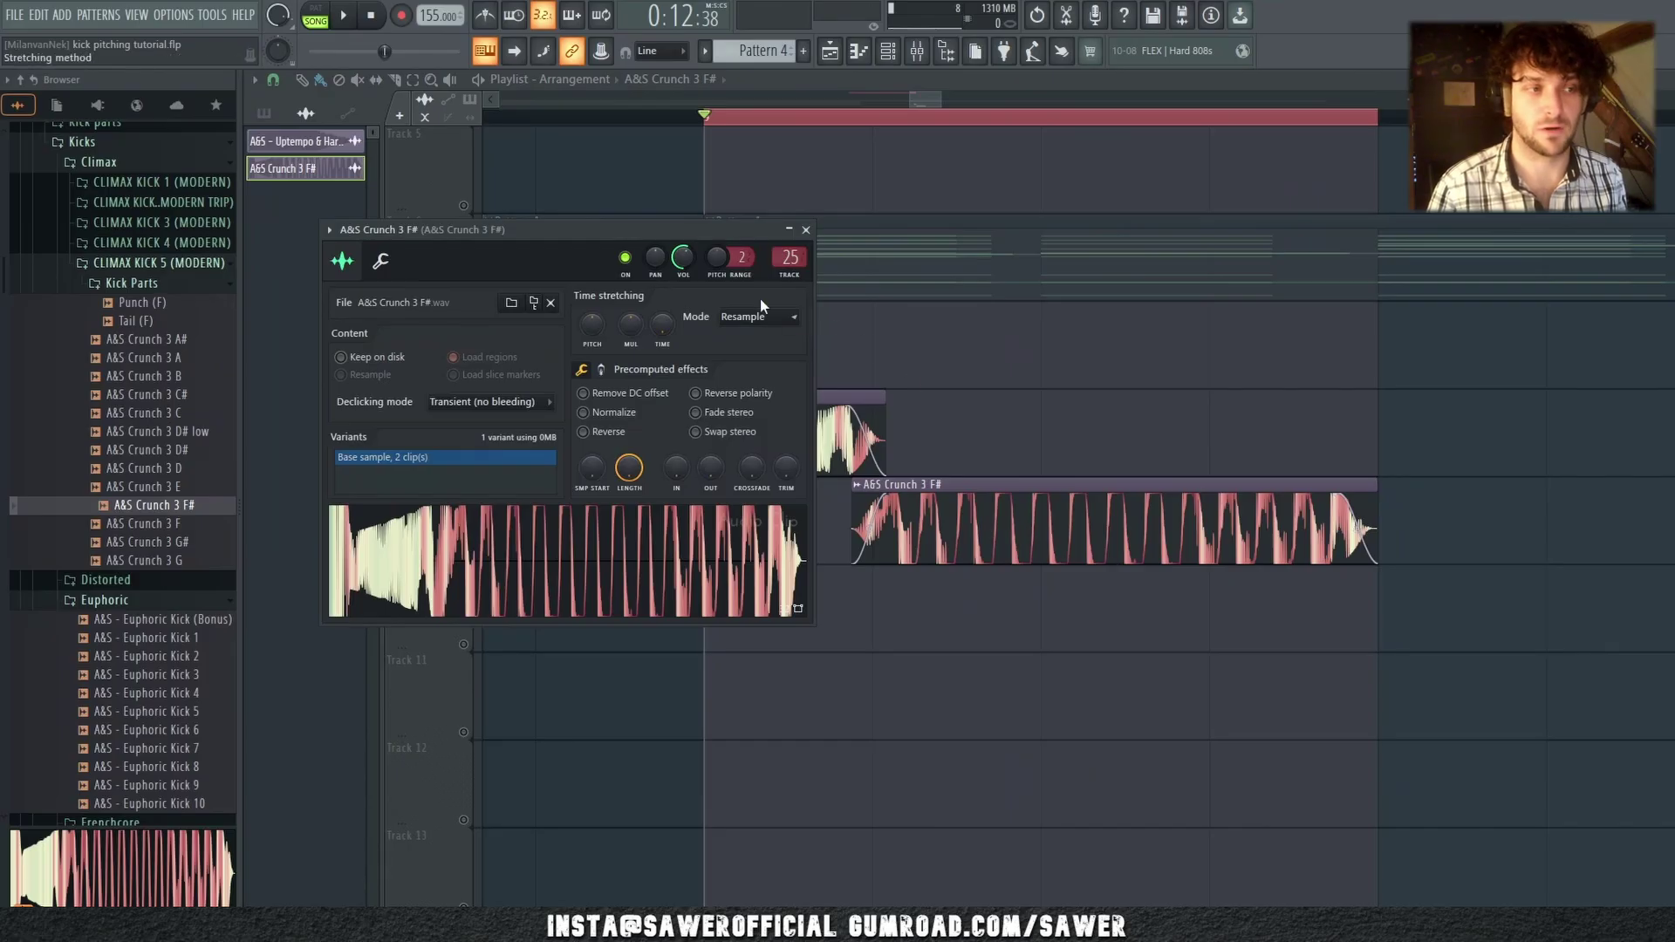
{"action": "left_click_drag", "start_coordinate": [706, 235], "coordinate": [1552, 219]}
Step: Try pitch shifts of +200 and +400 cents on the A&S Crunch 3 F# channel, previewing each, and reset the pitch
{"action": "scroll", "coordinate": [1450, 314], "scroll_direction": "up", "scroll_amount": 5}
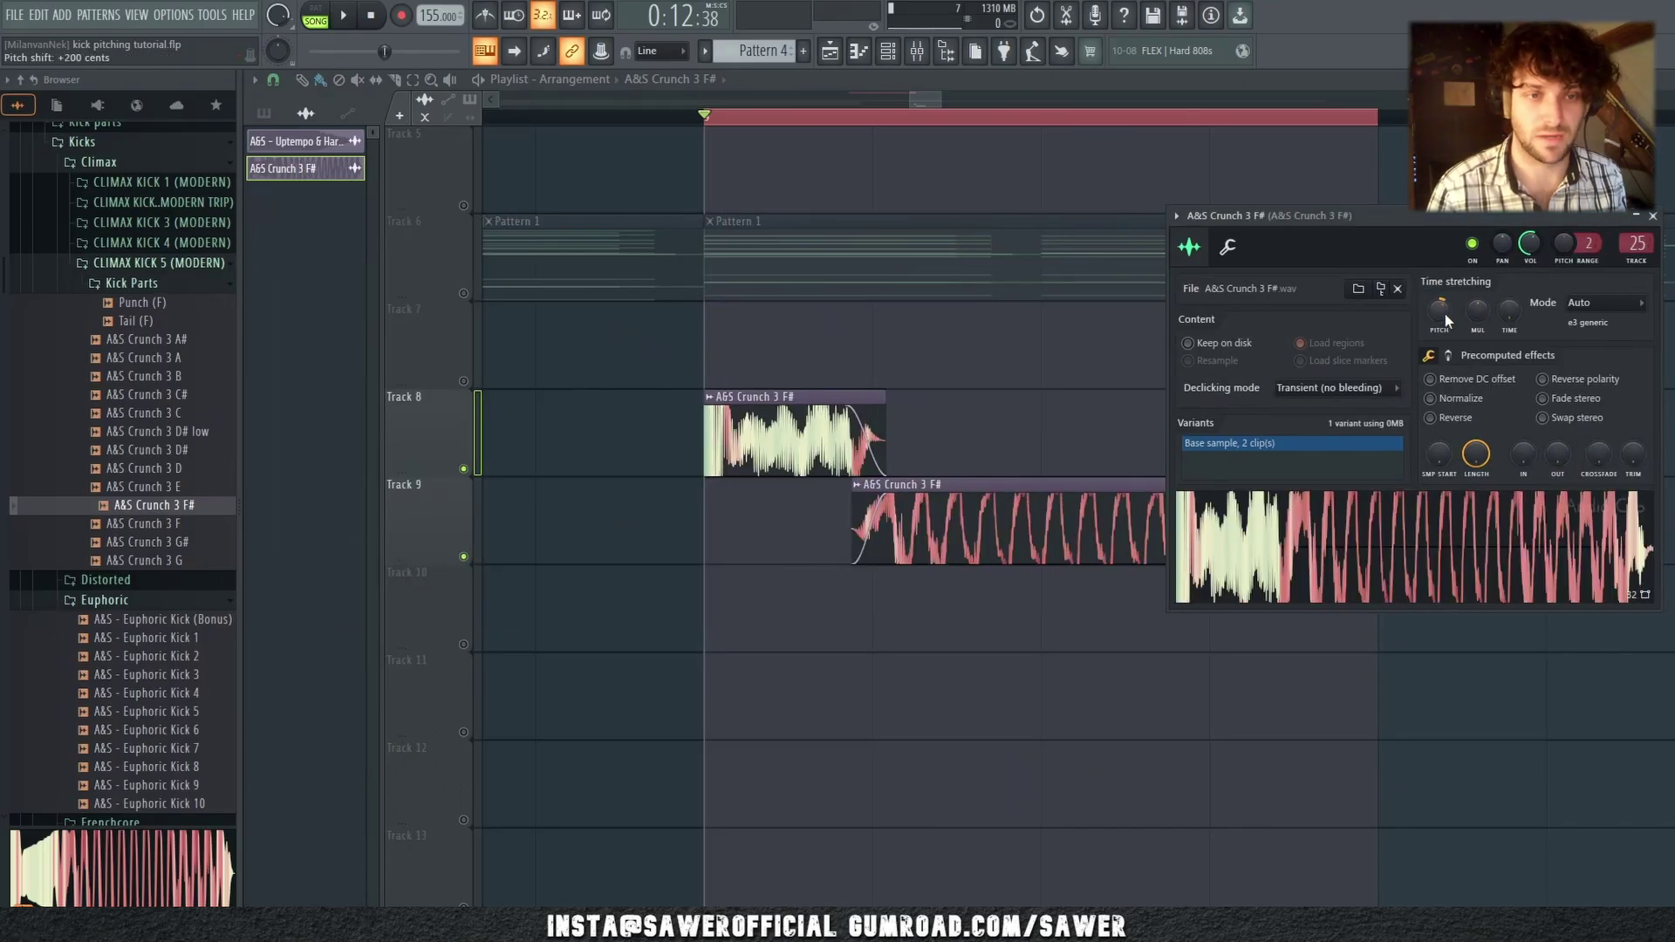
{"action": "key", "text": "space"}
{"action": "key", "text": "space"}
{"action": "scroll", "coordinate": [1443, 311], "scroll_direction": "down", "scroll_amount": 5}
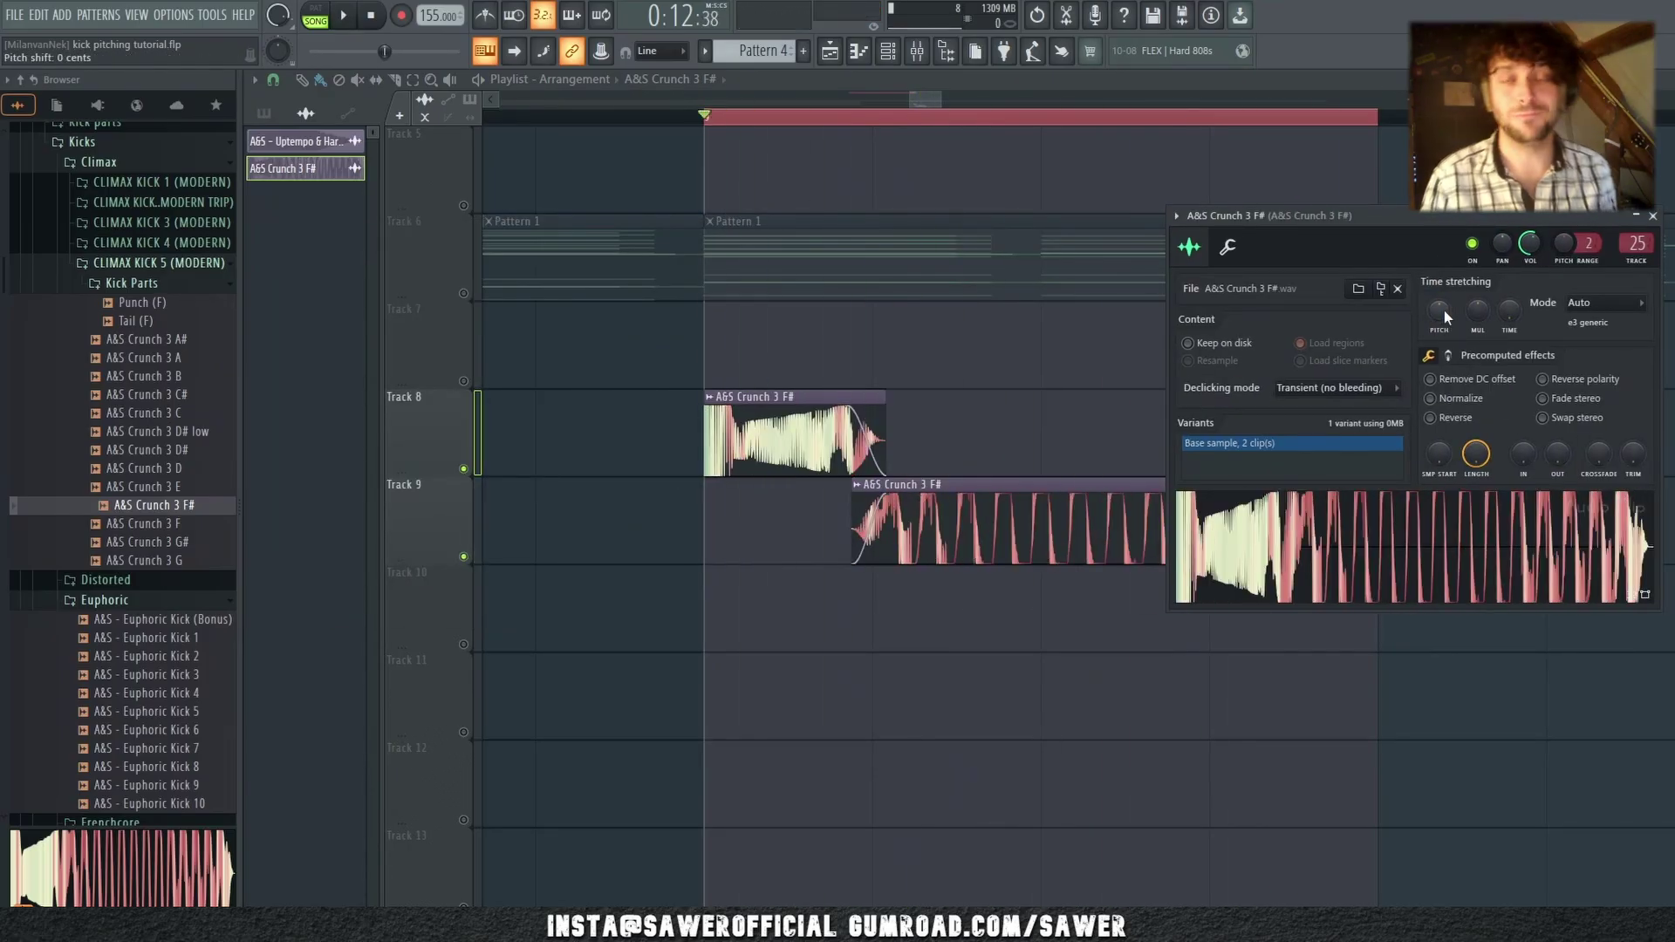
{"action": "scroll", "coordinate": [1442, 310], "scroll_direction": "up", "scroll_amount": 4}
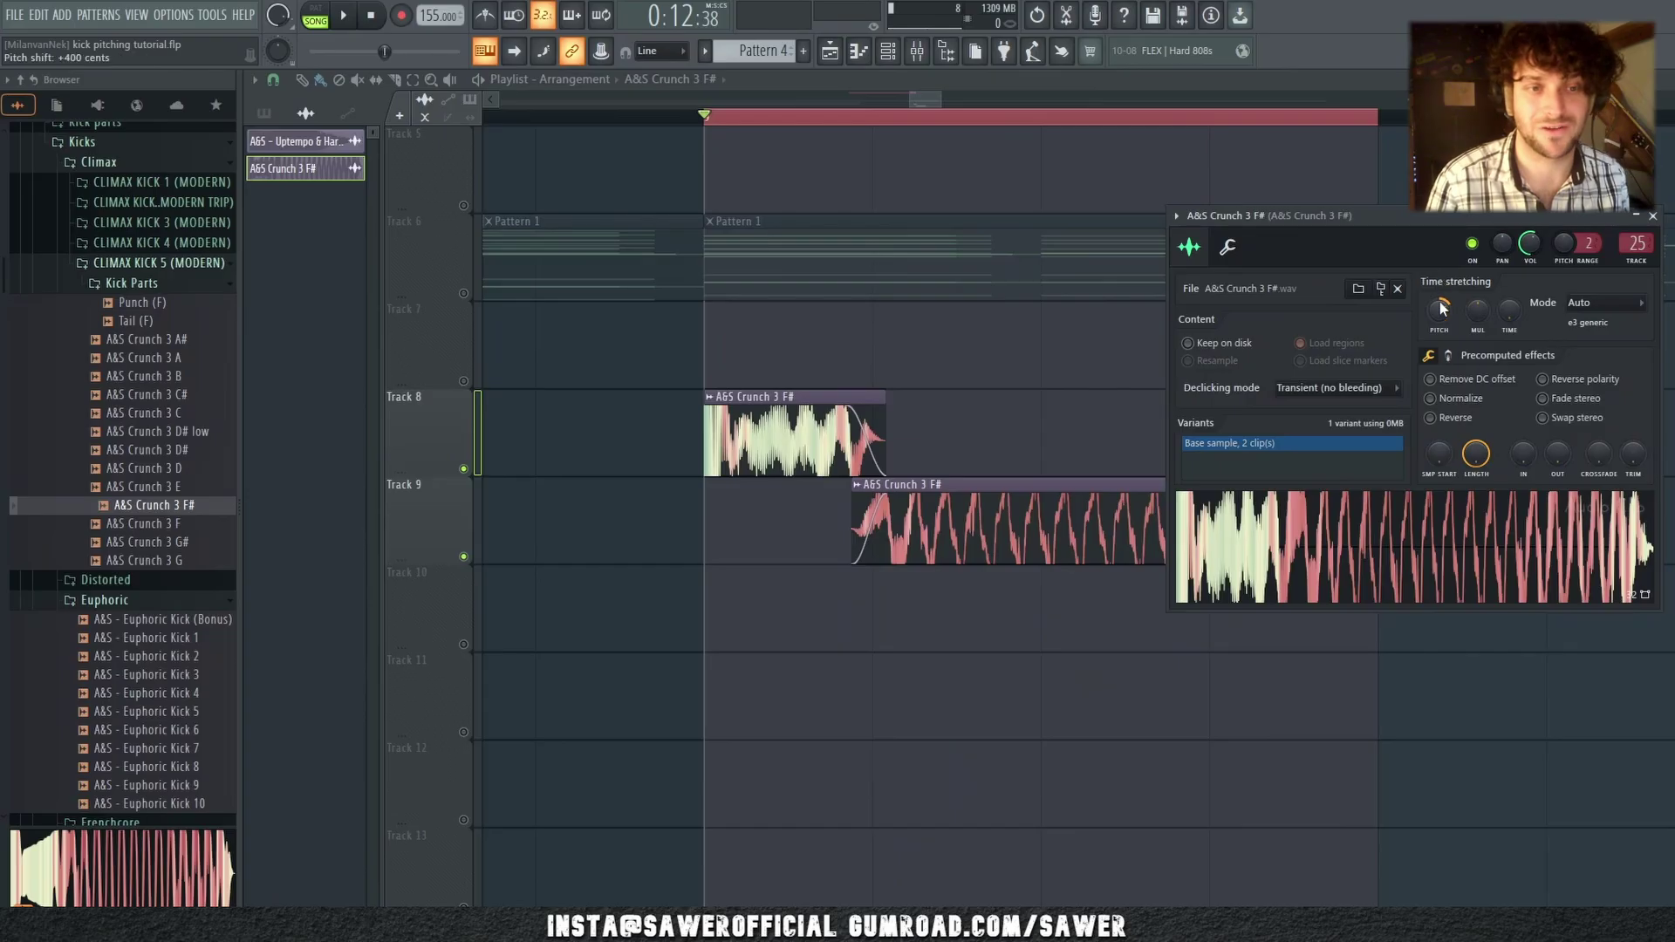
{"action": "key", "text": "space"}
{"action": "key", "text": "space"}
{"action": "scroll", "coordinate": [1441, 307], "scroll_direction": "down", "scroll_amount": 4}
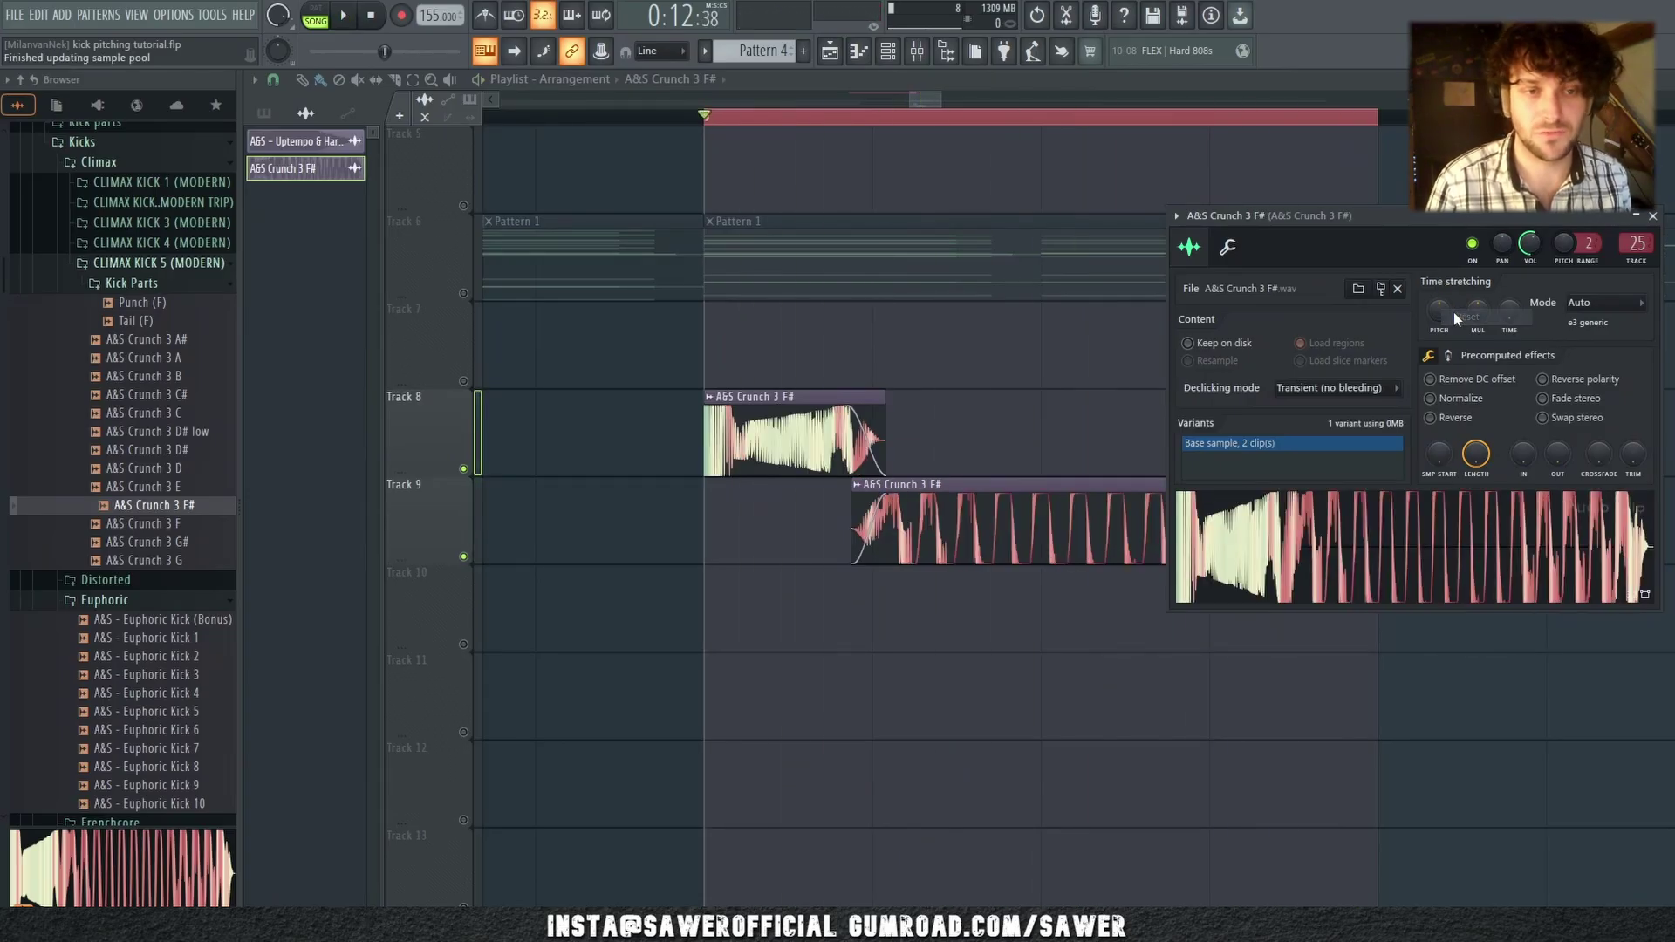
{"action": "left_click", "coordinate": [1654, 222]}
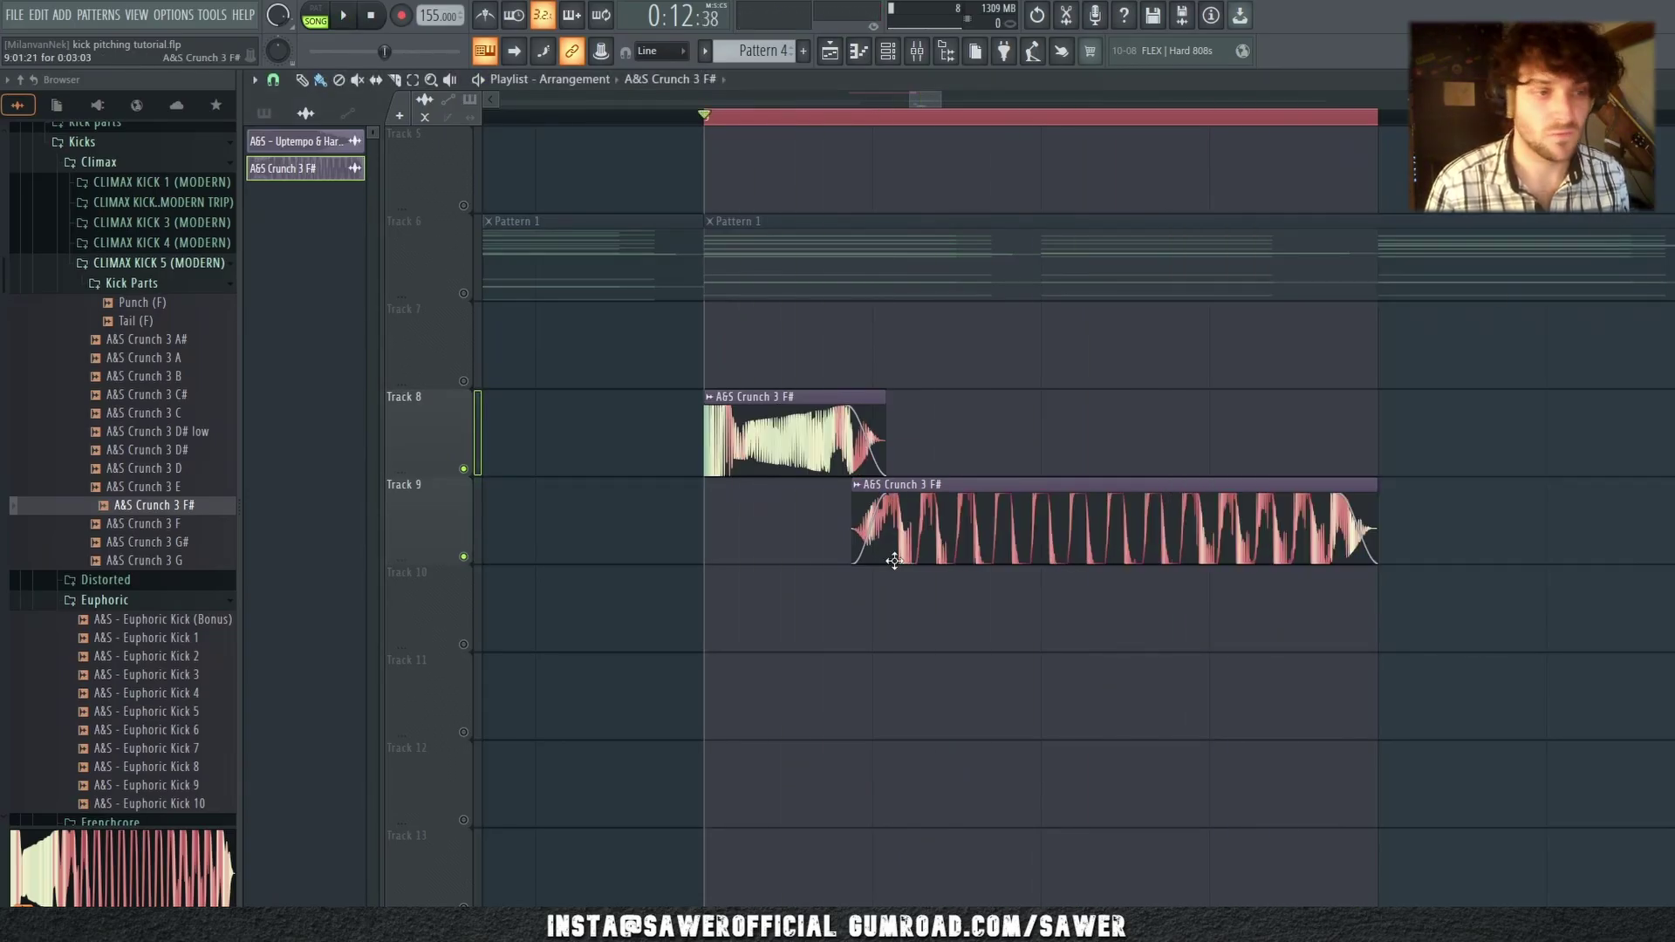
Step: Make the tail clip on Track 9 unique and open its channel settings clear of the clips' start
{"action": "left_click", "coordinate": [856, 489]}
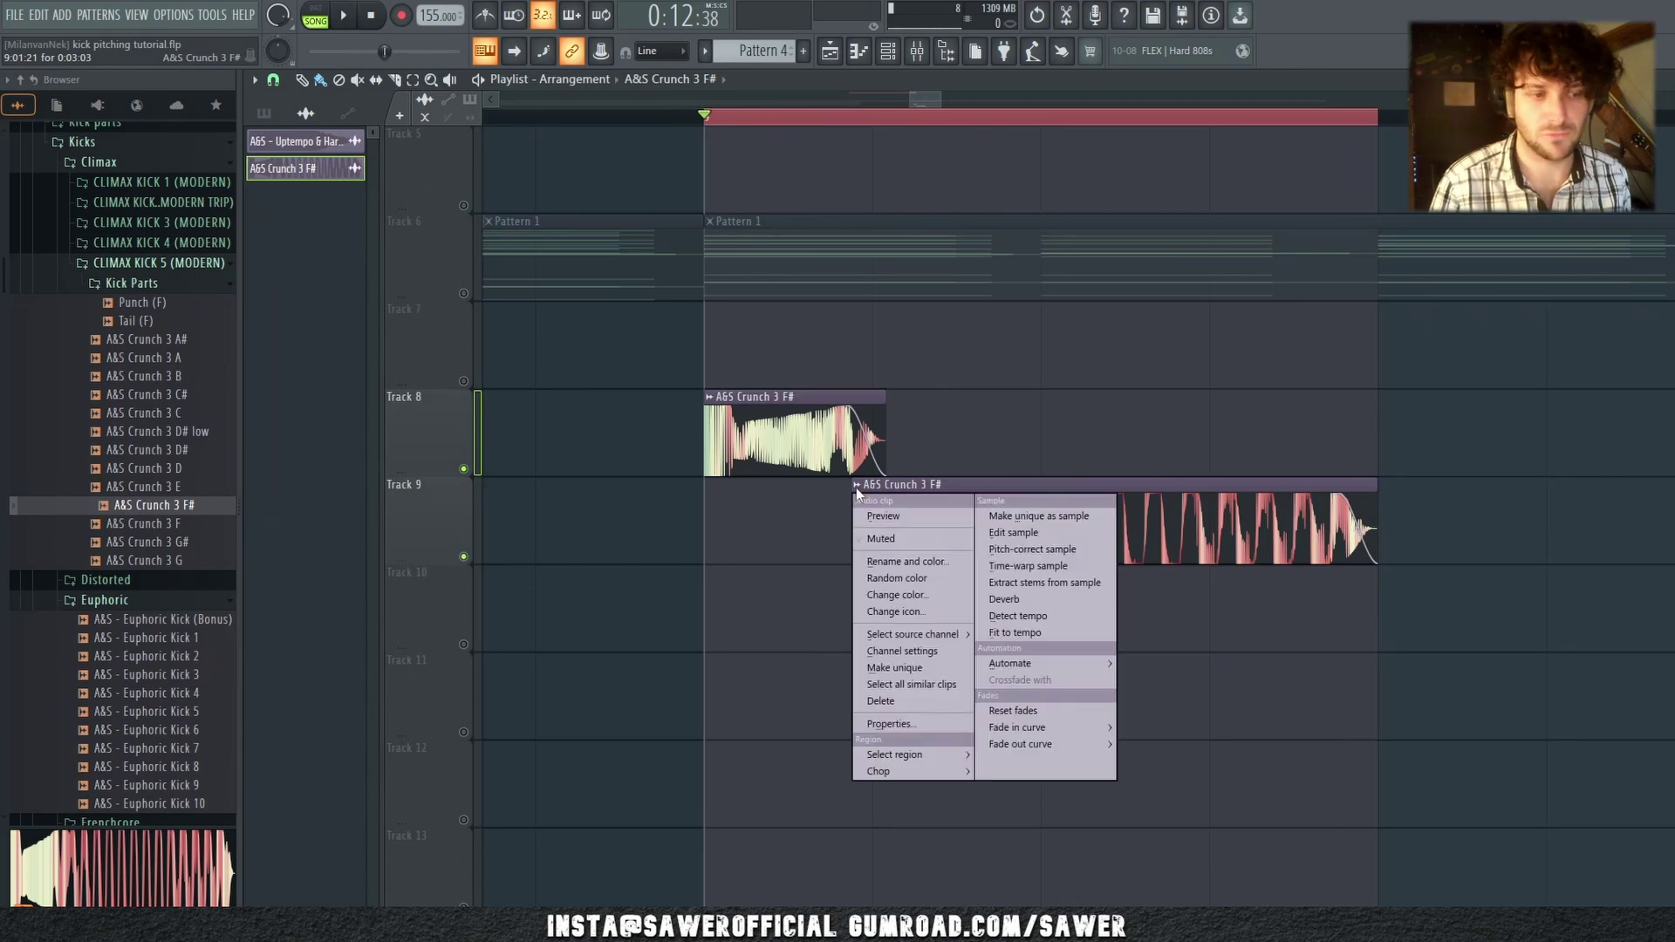
{"action": "left_click", "coordinate": [896, 669]}
{"action": "double_click", "coordinate": [986, 524]}
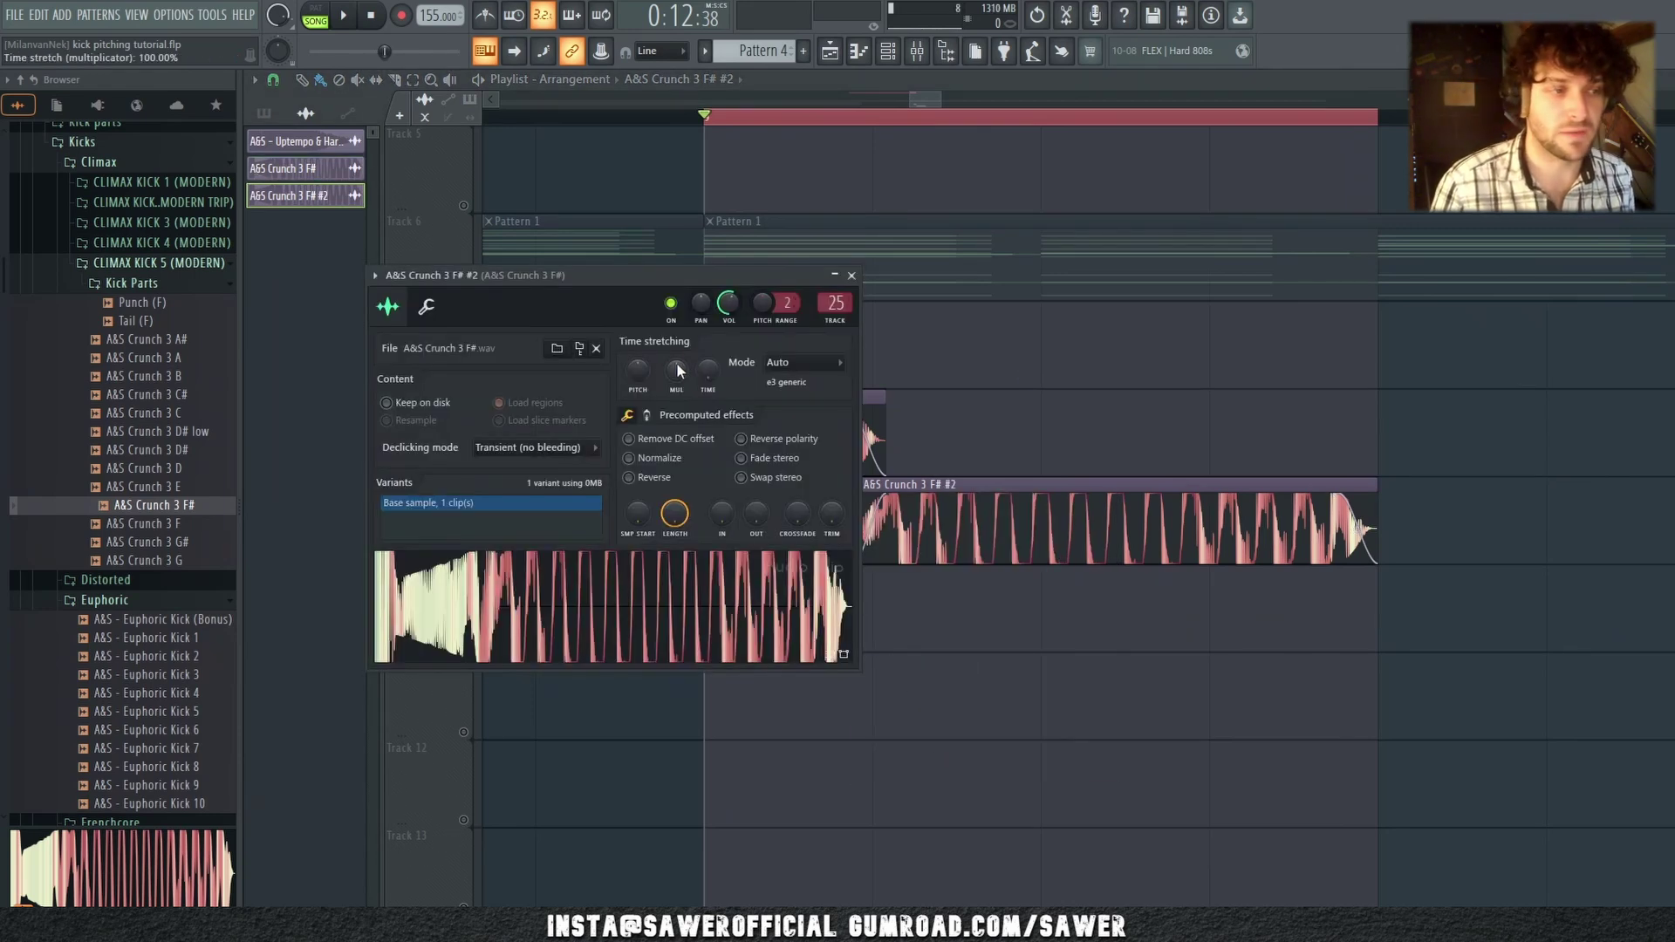
{"action": "key", "text": "space"}
{"action": "left_click_drag", "start_coordinate": [637, 369], "coordinate": [1603, 236]}
Step: Preview the split kick and compare the channel settings of the punch and tail clips
{"action": "key", "text": "space"}
{"action": "key", "text": "space"}
{"action": "key", "text": "space"}
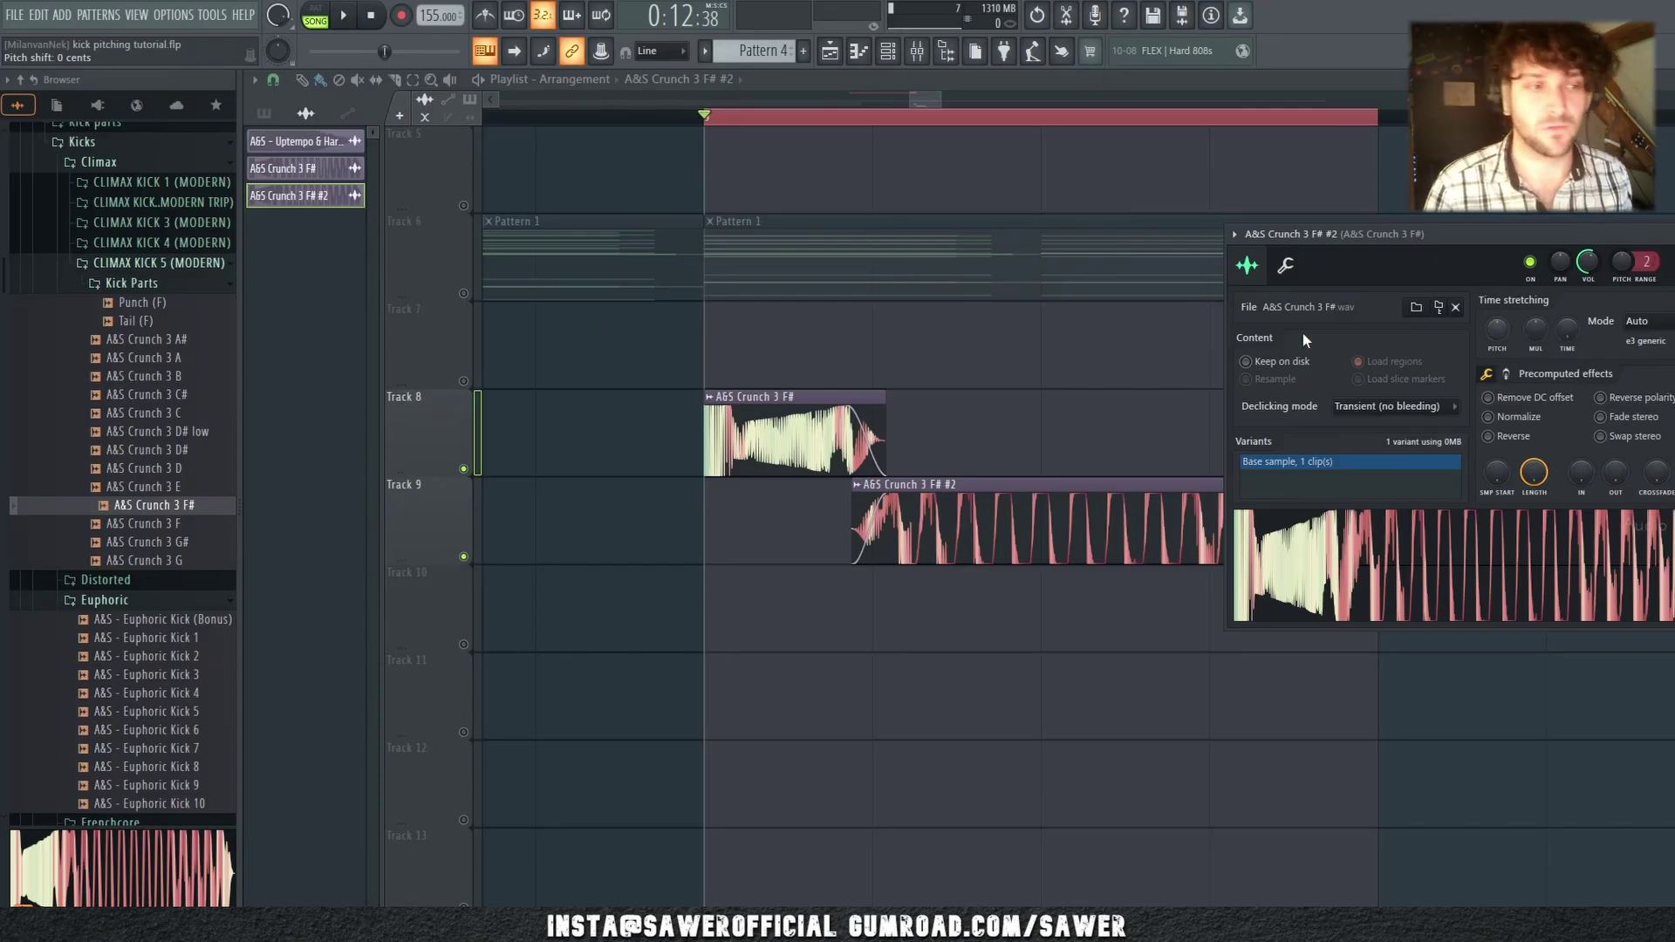
{"action": "double_click", "coordinate": [795, 463]}
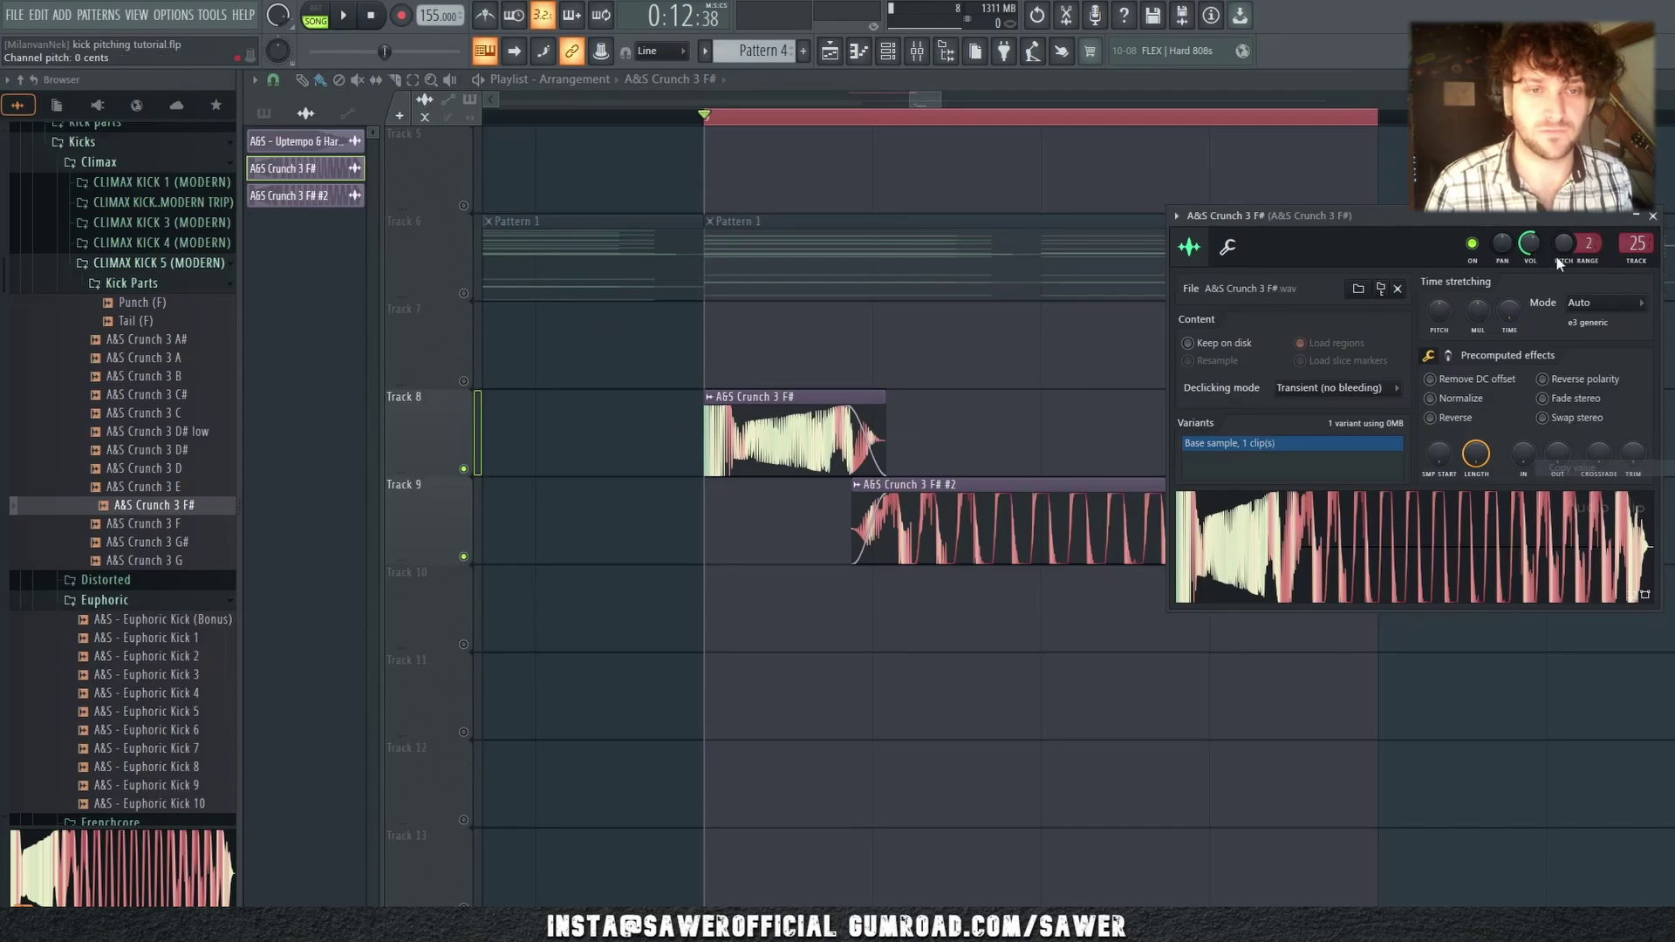
{"action": "left_click", "coordinate": [1112, 501]}
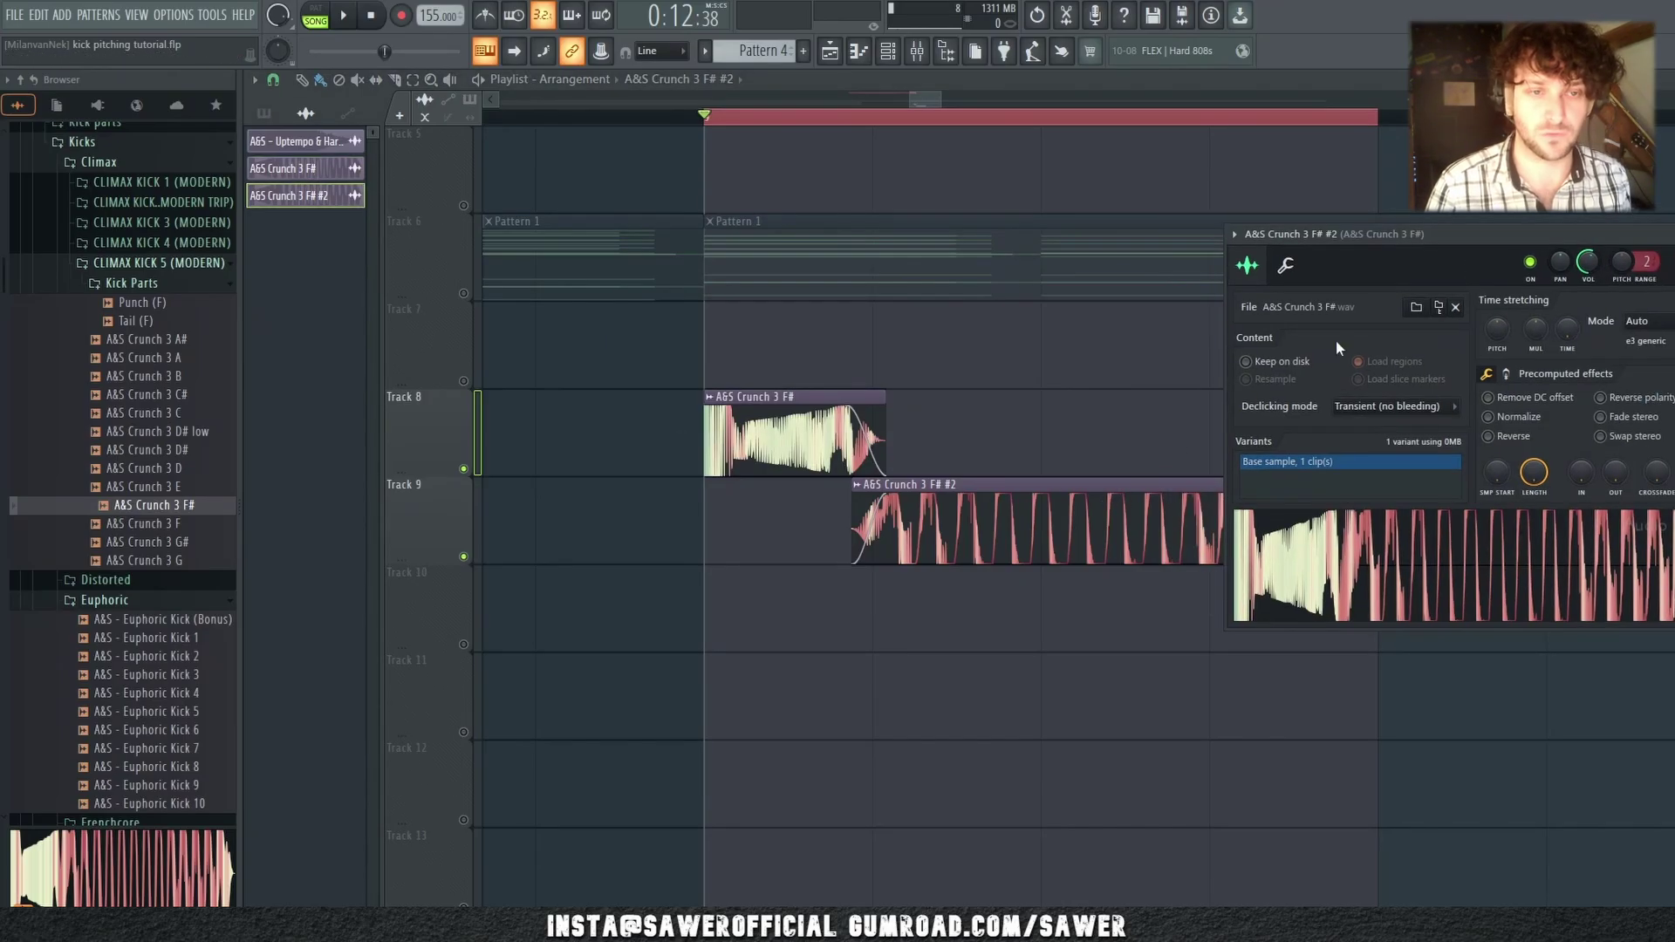
Step: Lower mixer insert 25, the A&S Crunch 3 F# track, to -8.2 dB
{"action": "left_click", "coordinate": [926, 62]}
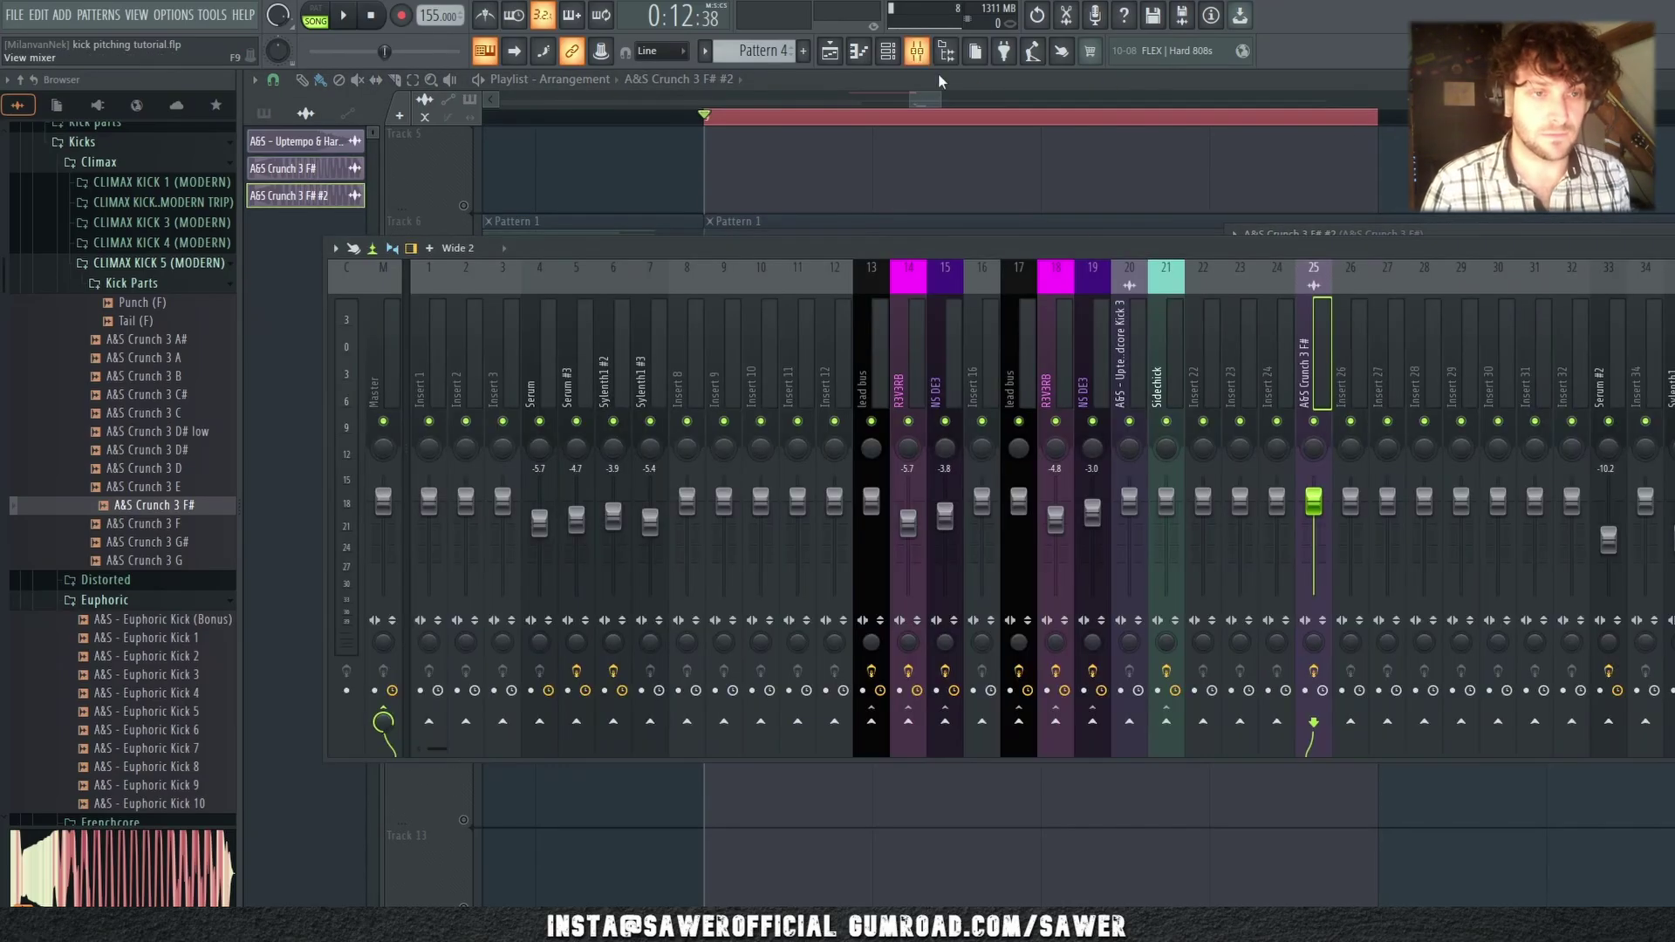
{"action": "scroll", "coordinate": [1315, 516], "scroll_direction": "down", "scroll_amount": 3}
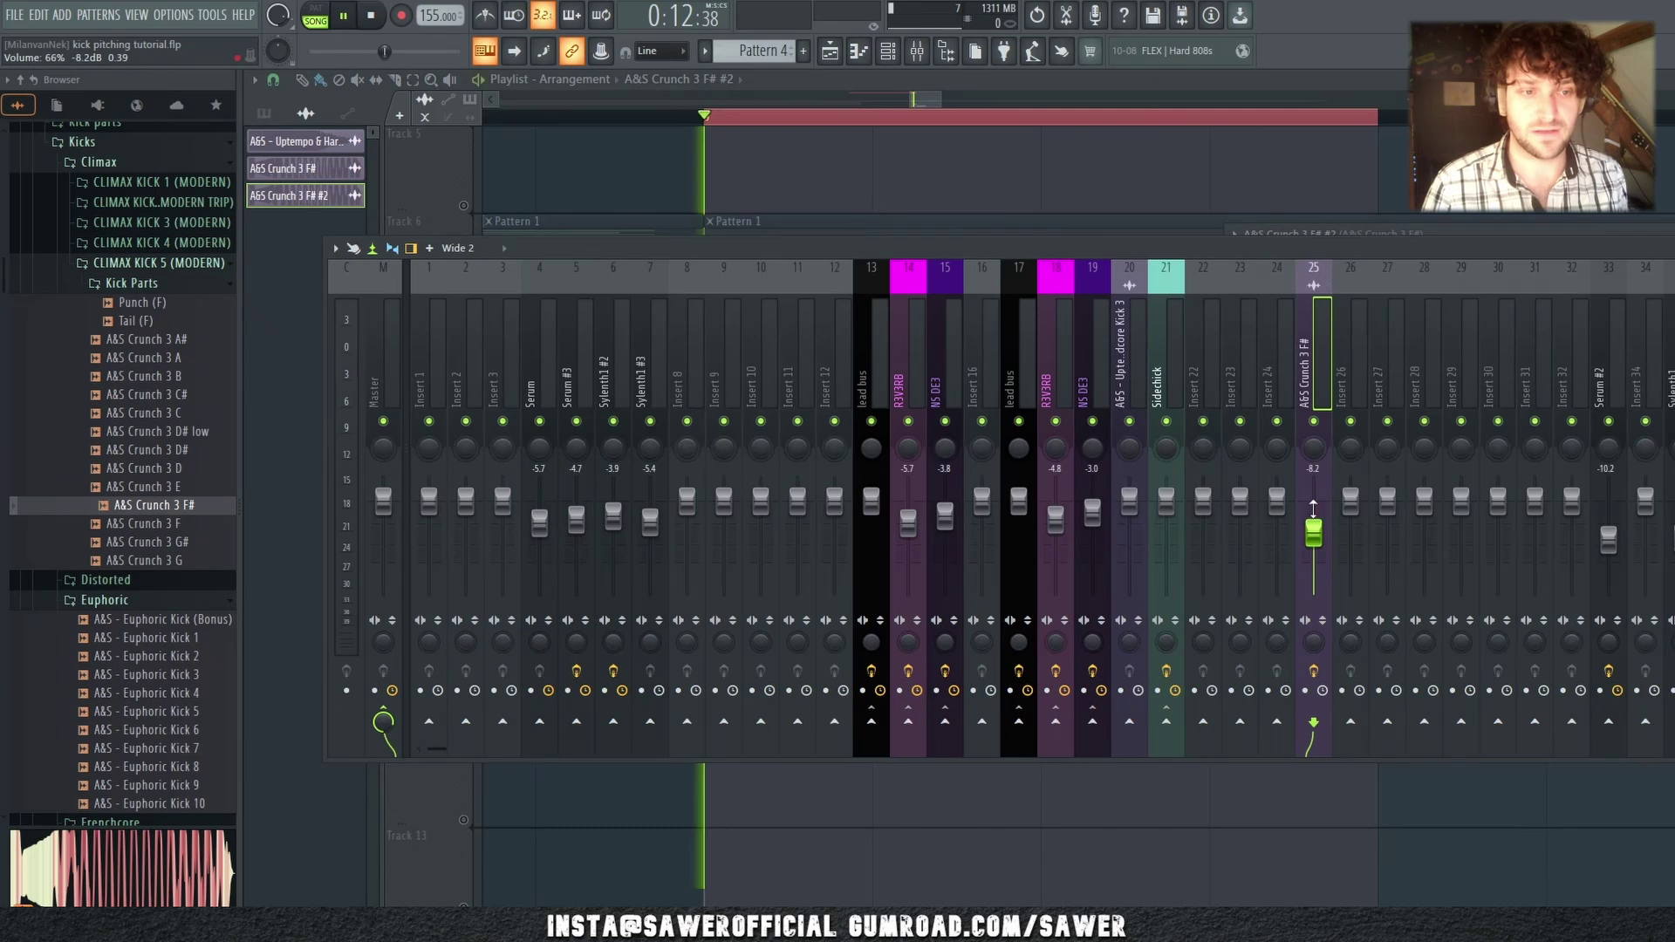
Step: Preview the split kick at its lowered level and close the mixer
{"action": "key", "text": "space"}
{"action": "key", "text": "space"}
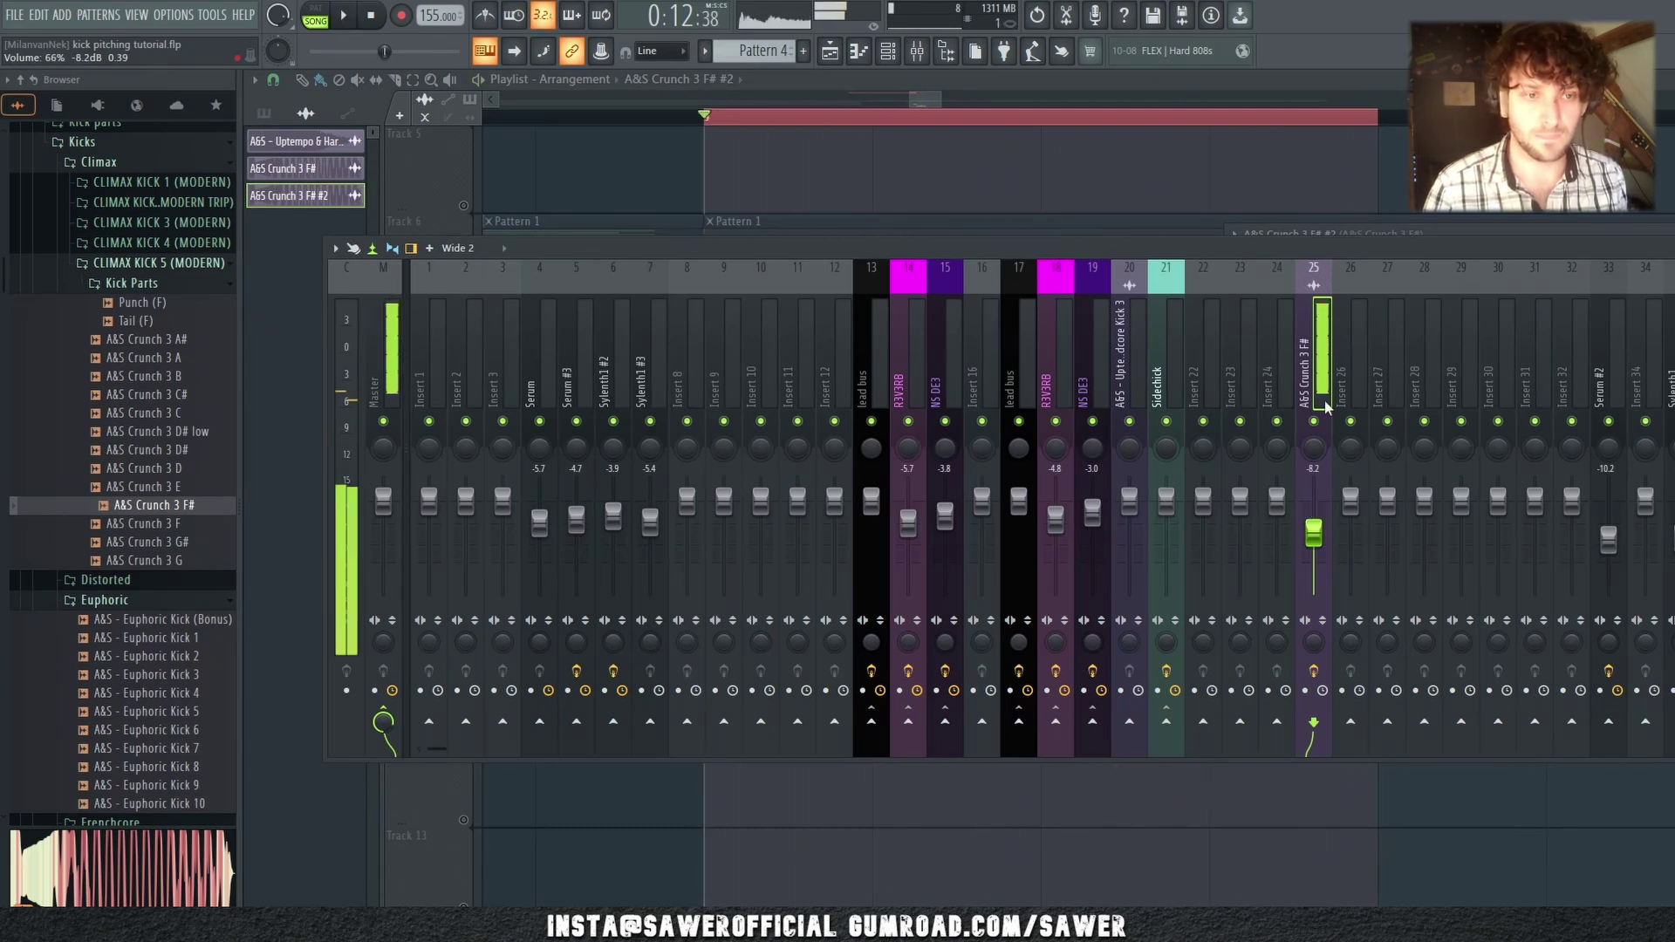
{"action": "right_click", "coordinate": [1357, 147]}
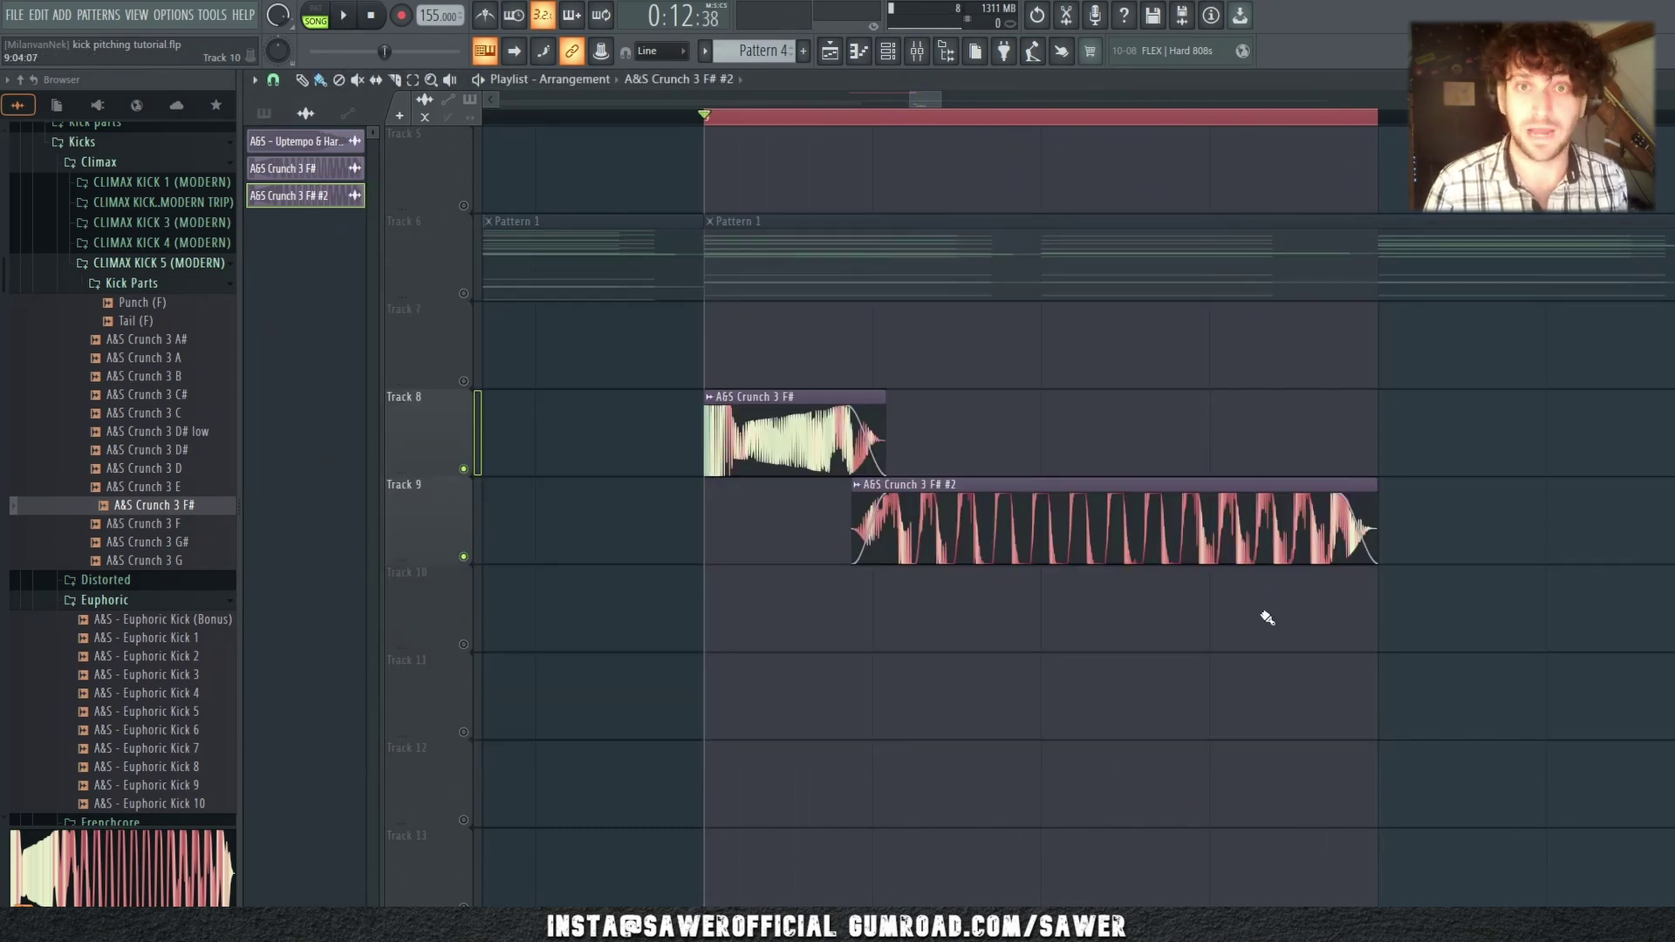
{"action": "key", "text": "space"}
Step: Set the time-stretching mode of the A&S Crunch 3 F# #2 tail channel to e3 mono
{"action": "double_click", "coordinate": [1028, 557]}
{"action": "key", "text": "space"}
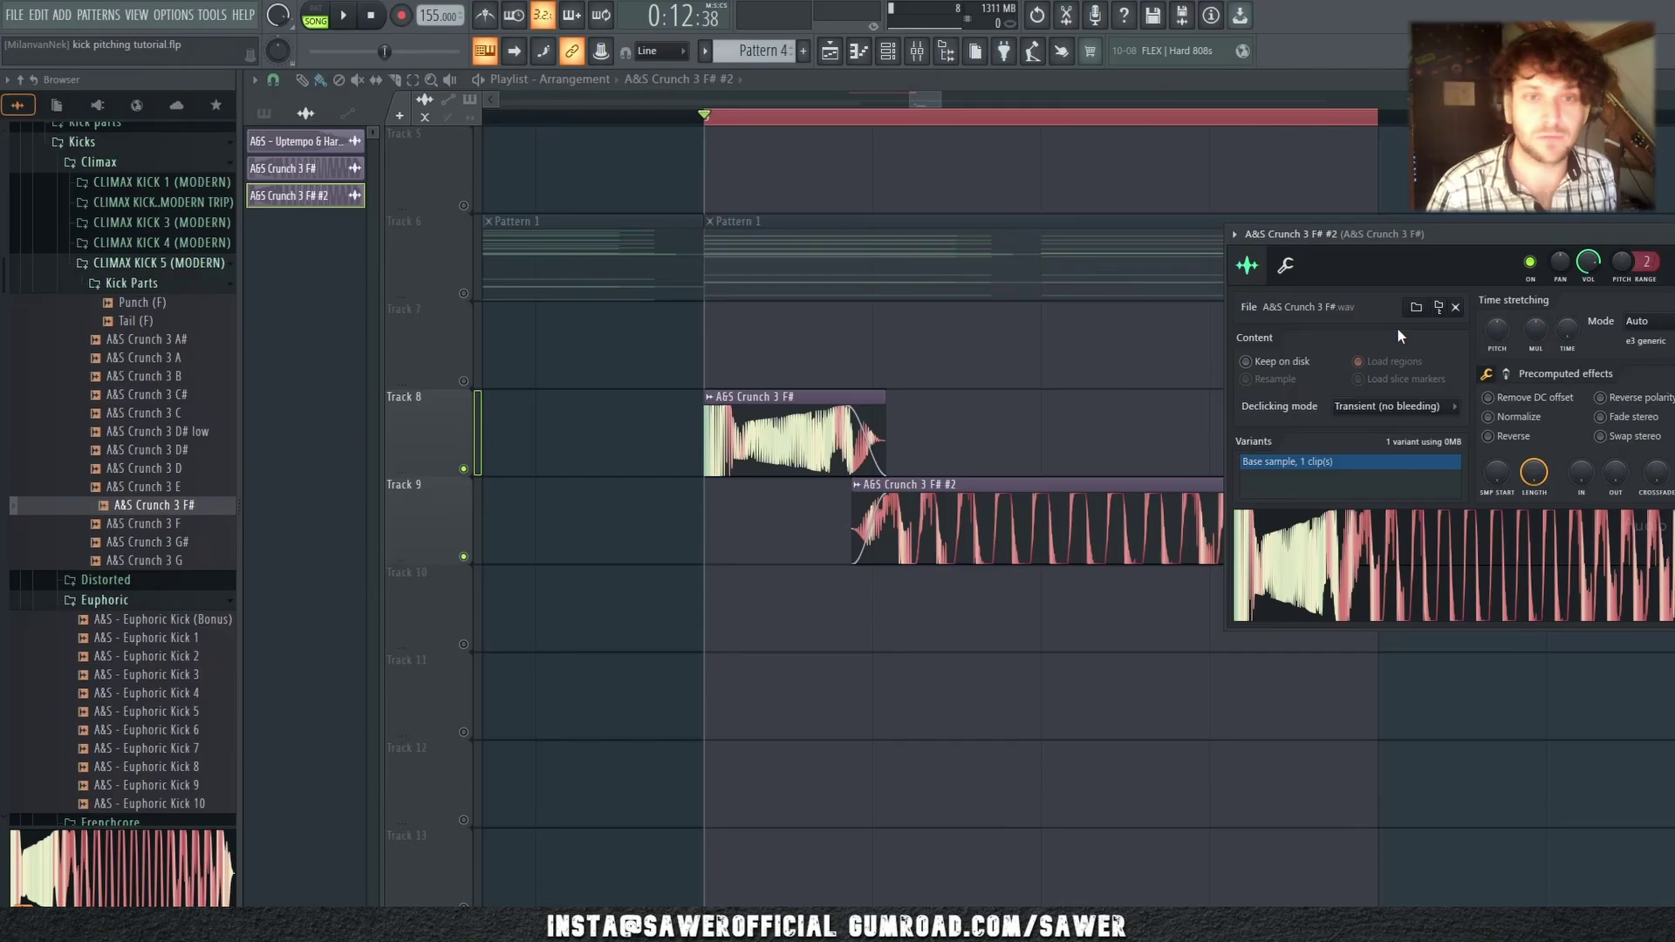
{"action": "left_click", "coordinate": [1636, 321]}
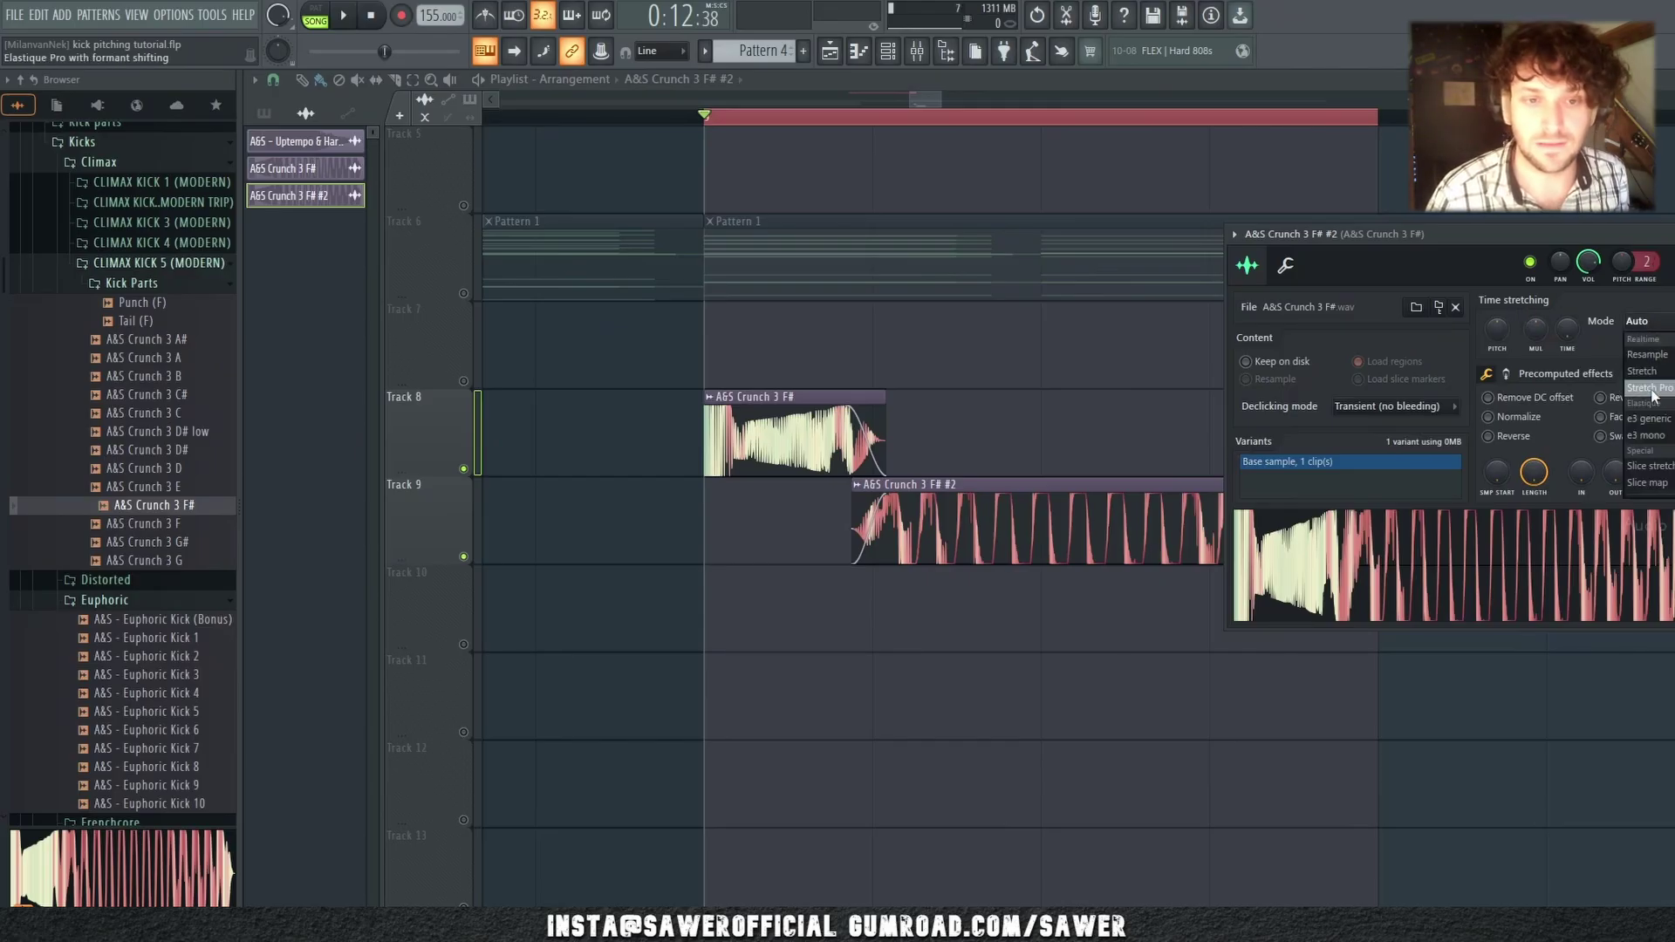
{"action": "left_click", "coordinate": [1651, 437]}
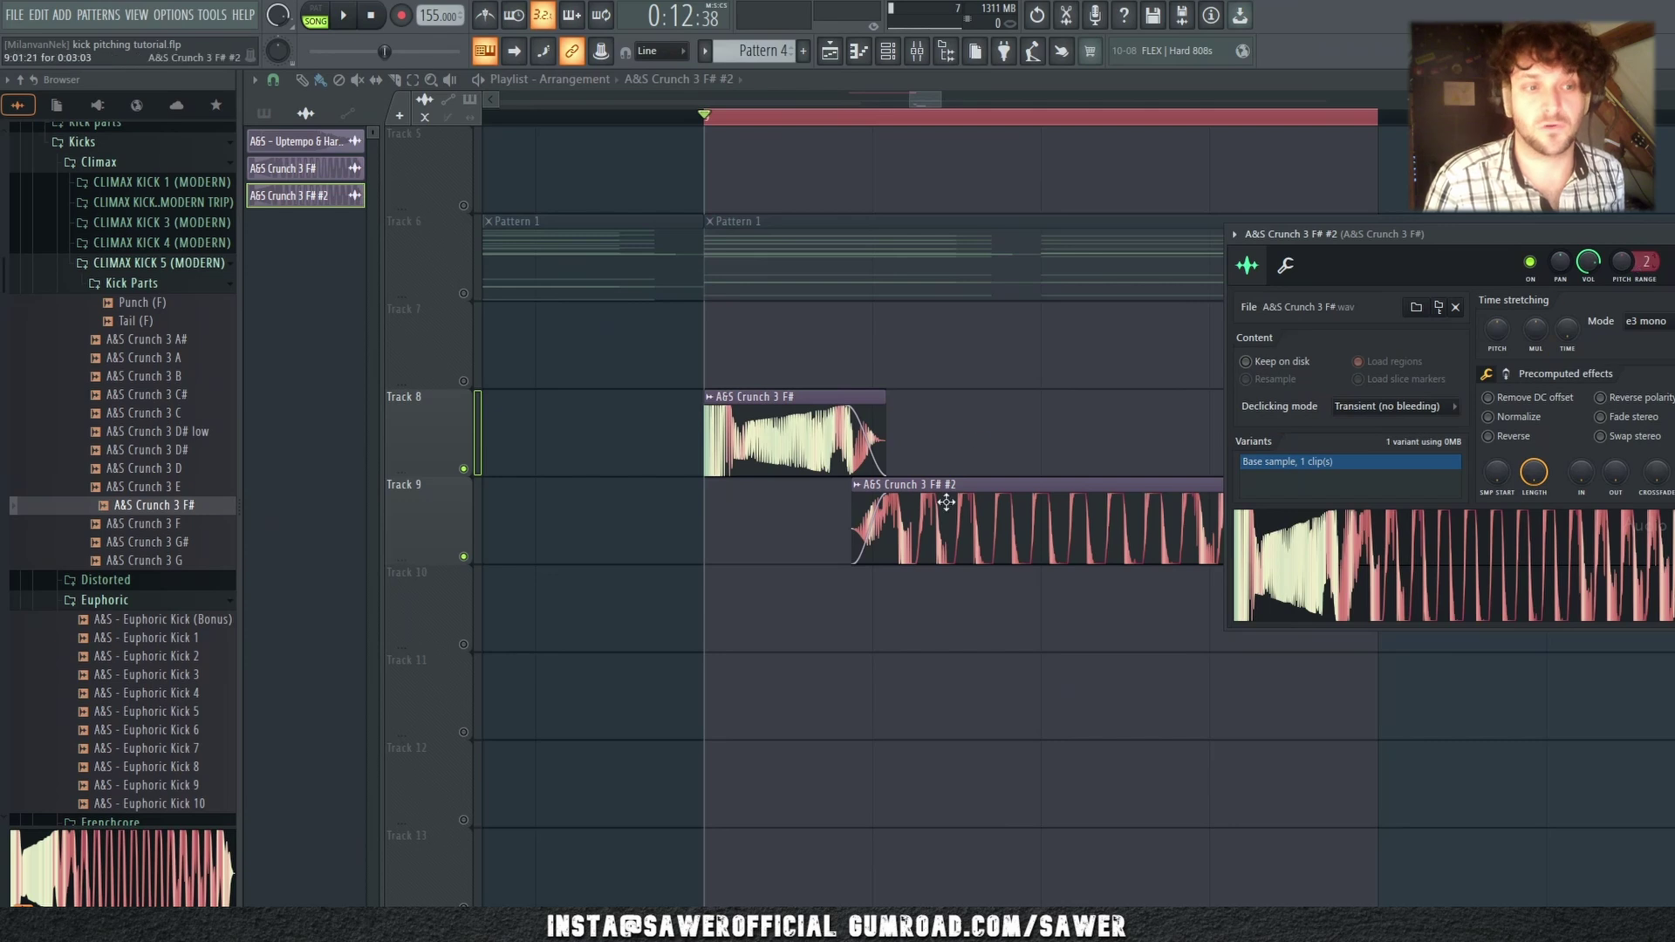
Step: Resize the tail clip on Track 9 to end exactly on the next beat, and preview the kick
{"action": "left_click_drag", "start_coordinate": [1474, 234], "coordinate": [1674, 293]}
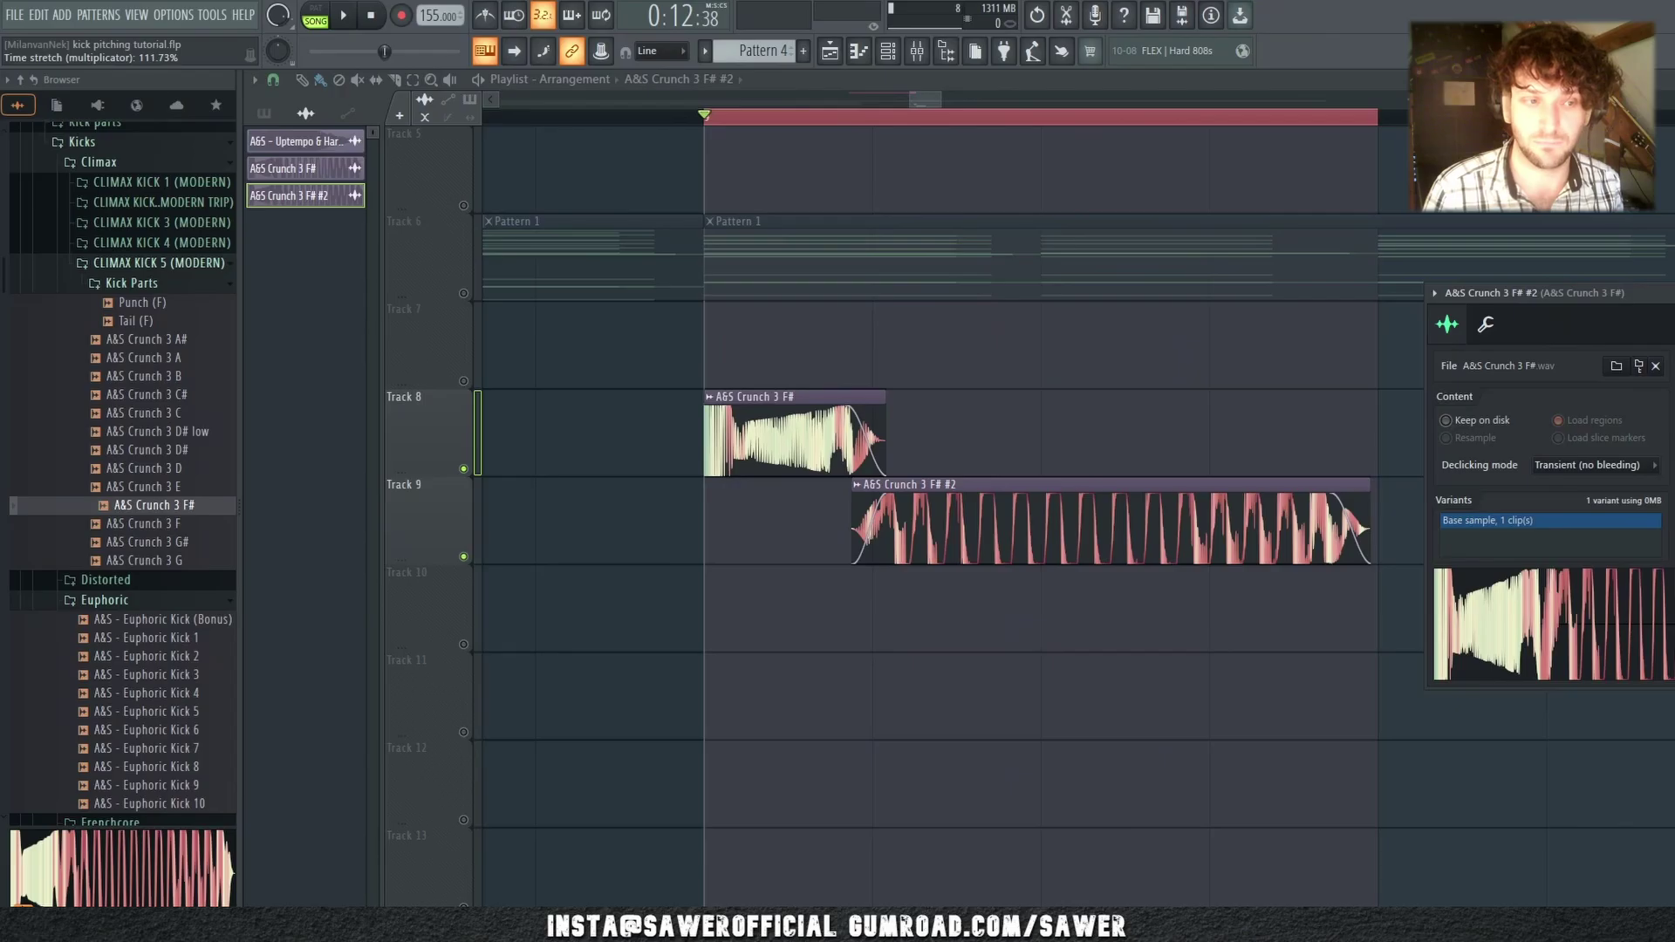
{"action": "left_click_drag", "start_coordinate": [1371, 523], "coordinate": [1398, 523]}
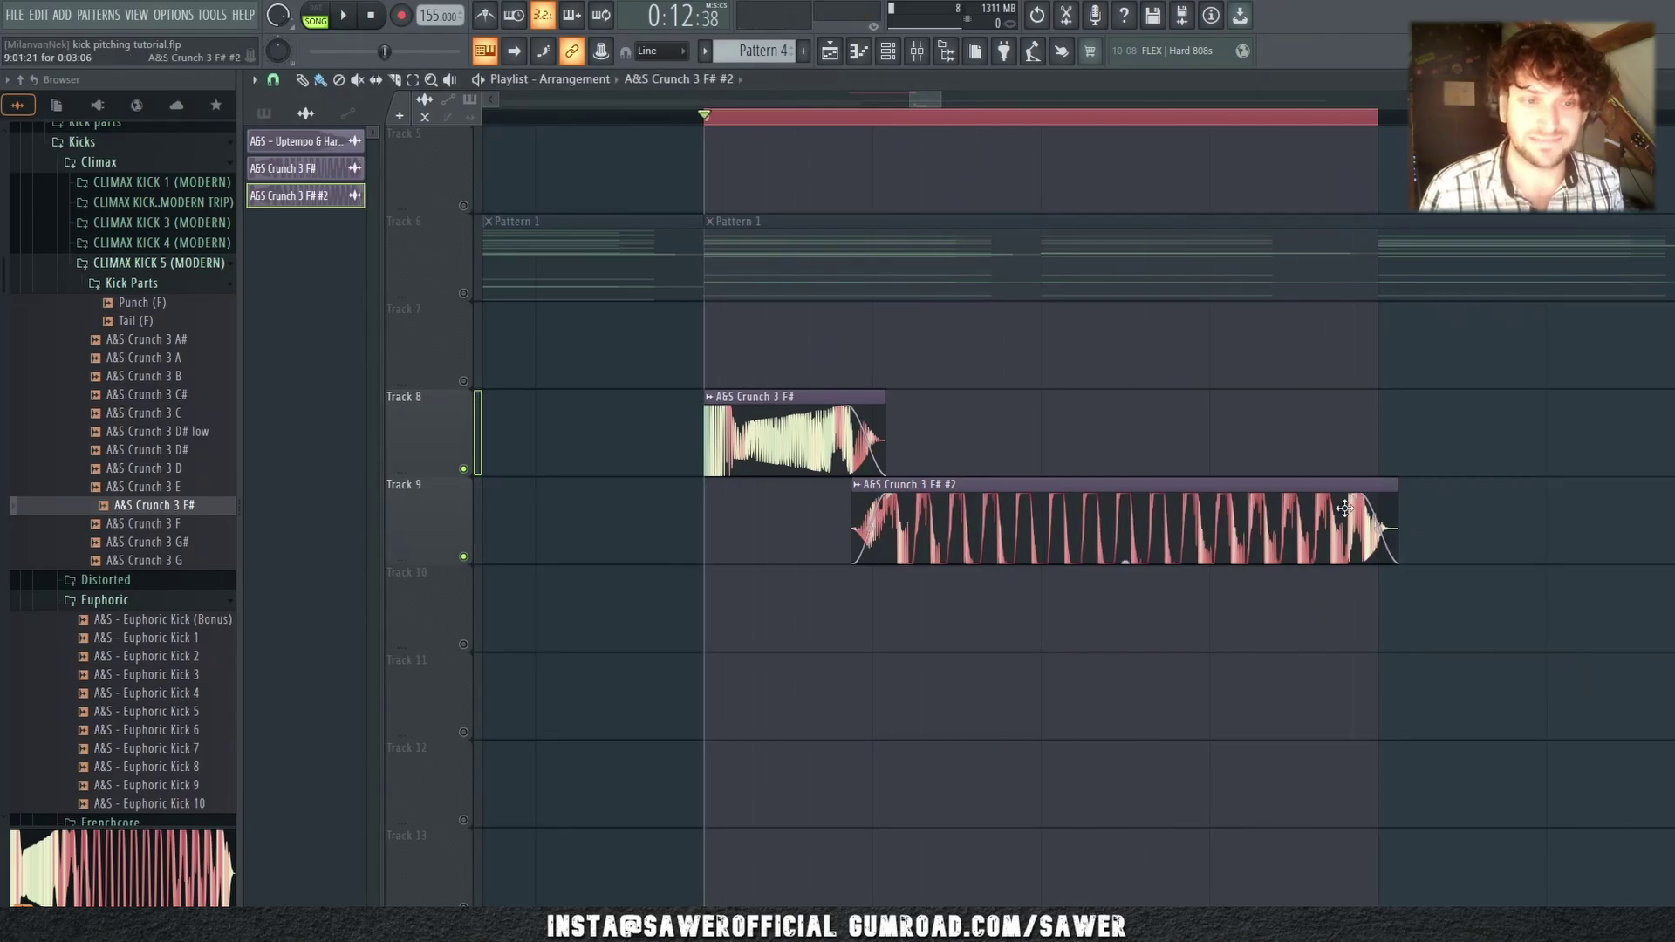
{"action": "left_click_drag", "start_coordinate": [1393, 483], "coordinate": [1386, 482]}
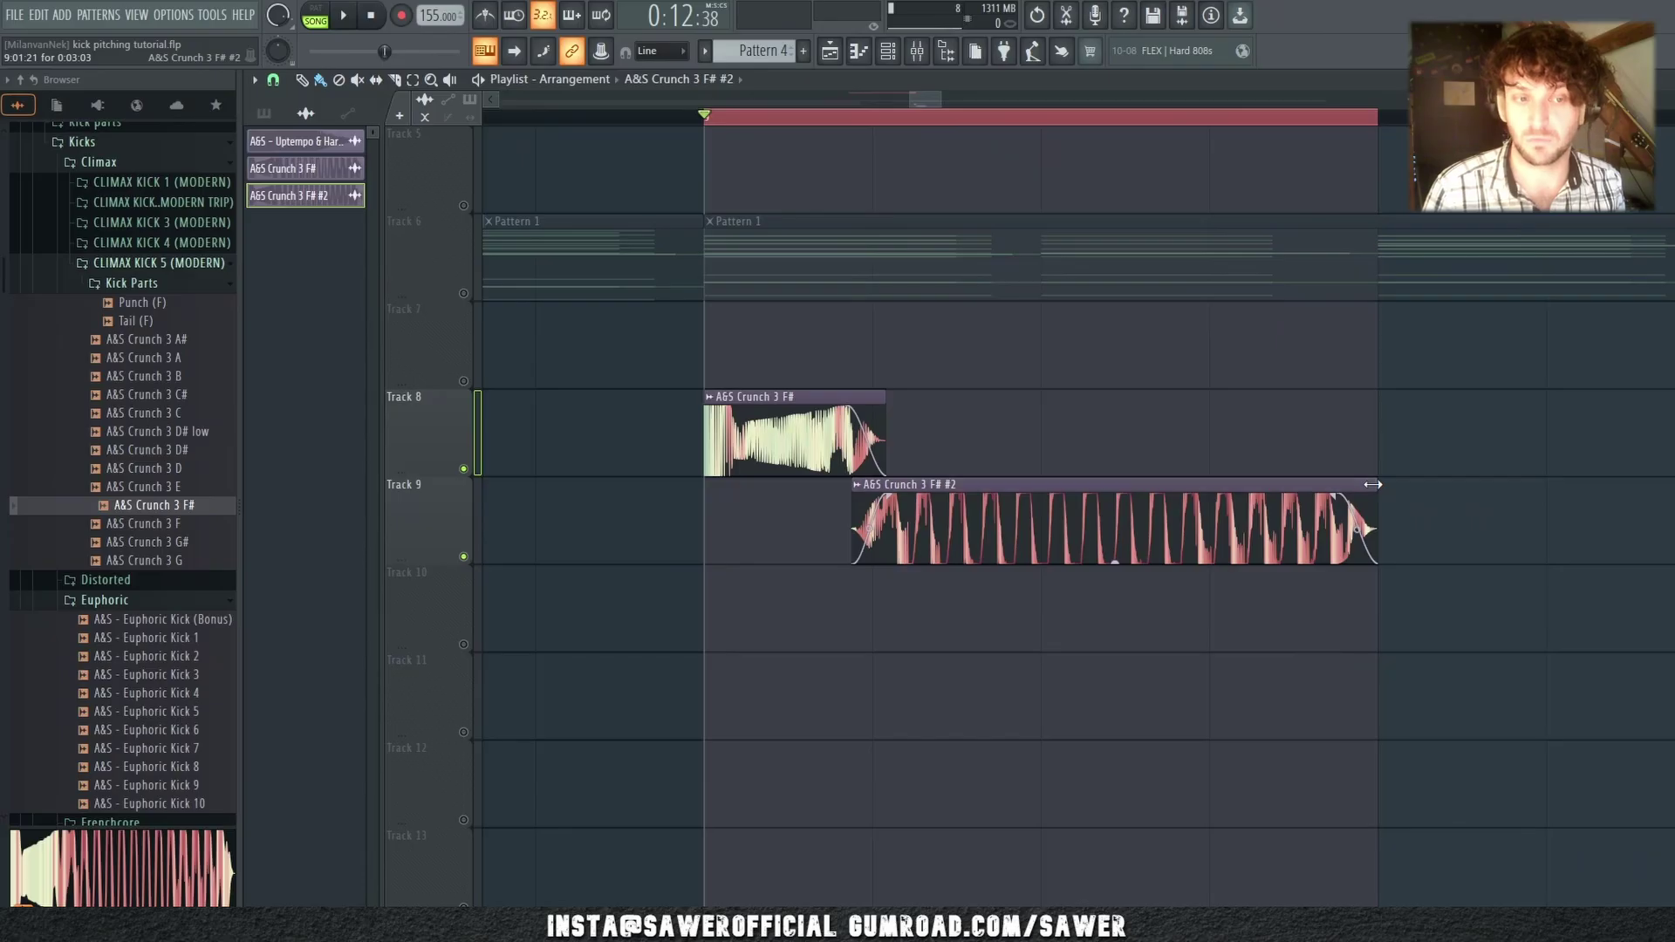
{"action": "key", "text": "space"}
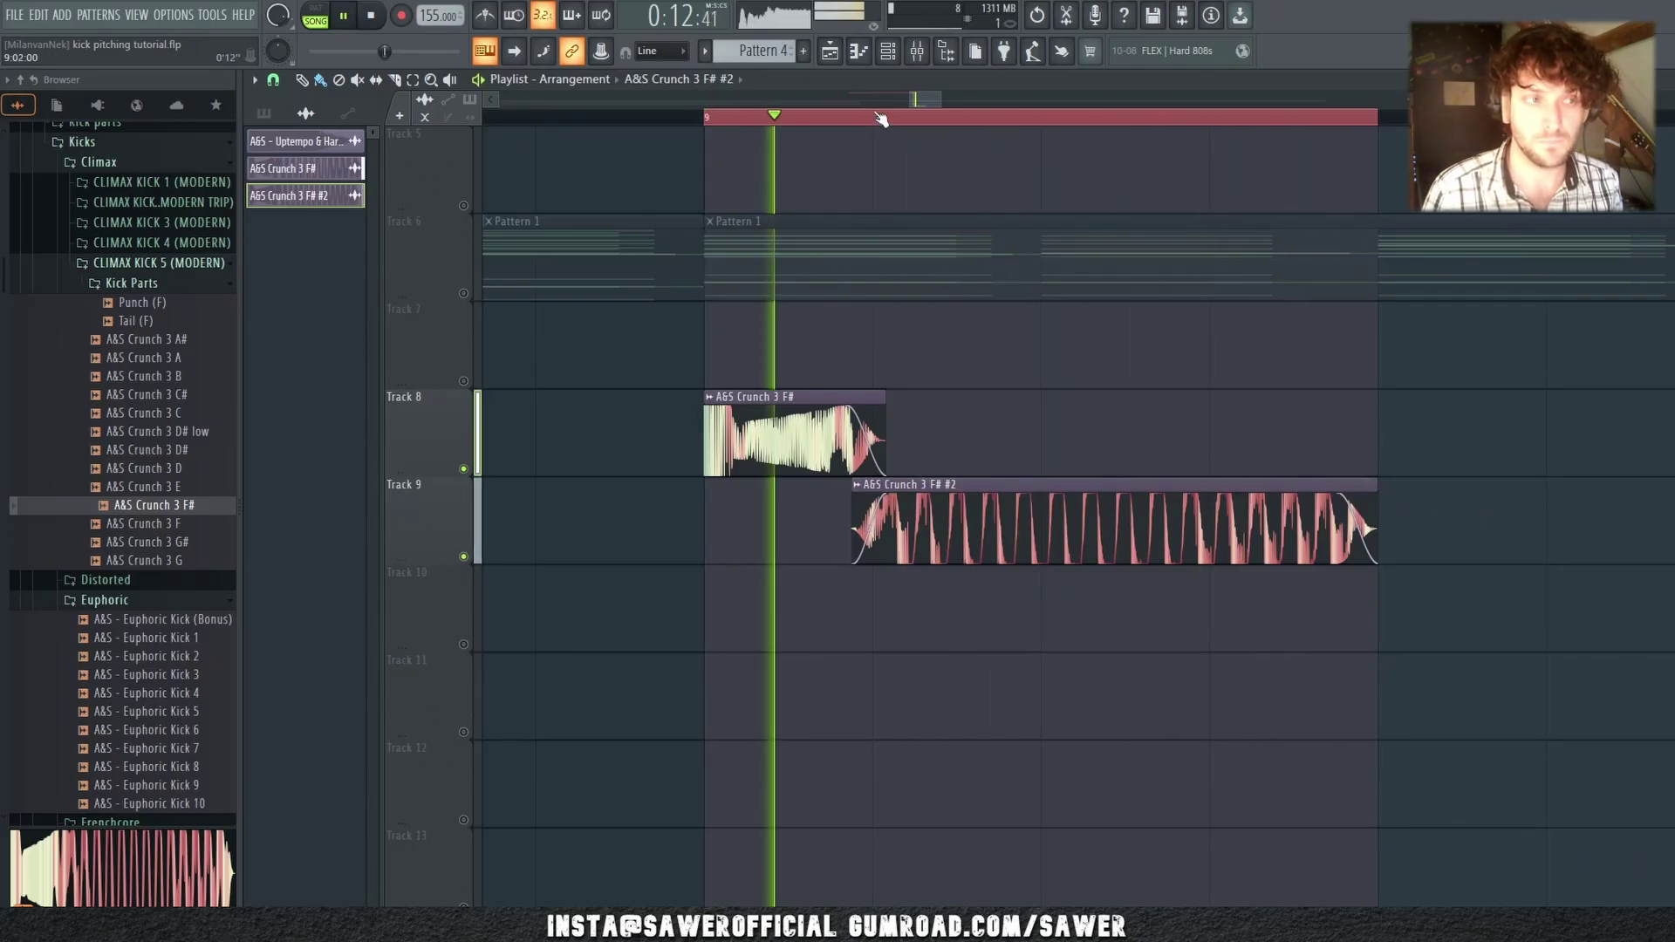
{"action": "scroll", "coordinate": [882, 119], "scroll_direction": "down", "scroll_amount": 3}
{"action": "key", "text": "space"}
Step: Examine the bass notes of each bar in Pattern 1's piano roll and return to the playlist
{"action": "scroll", "coordinate": [882, 119], "scroll_direction": "up", "scroll_amount": 3}
{"action": "double_click", "coordinate": [949, 498]}
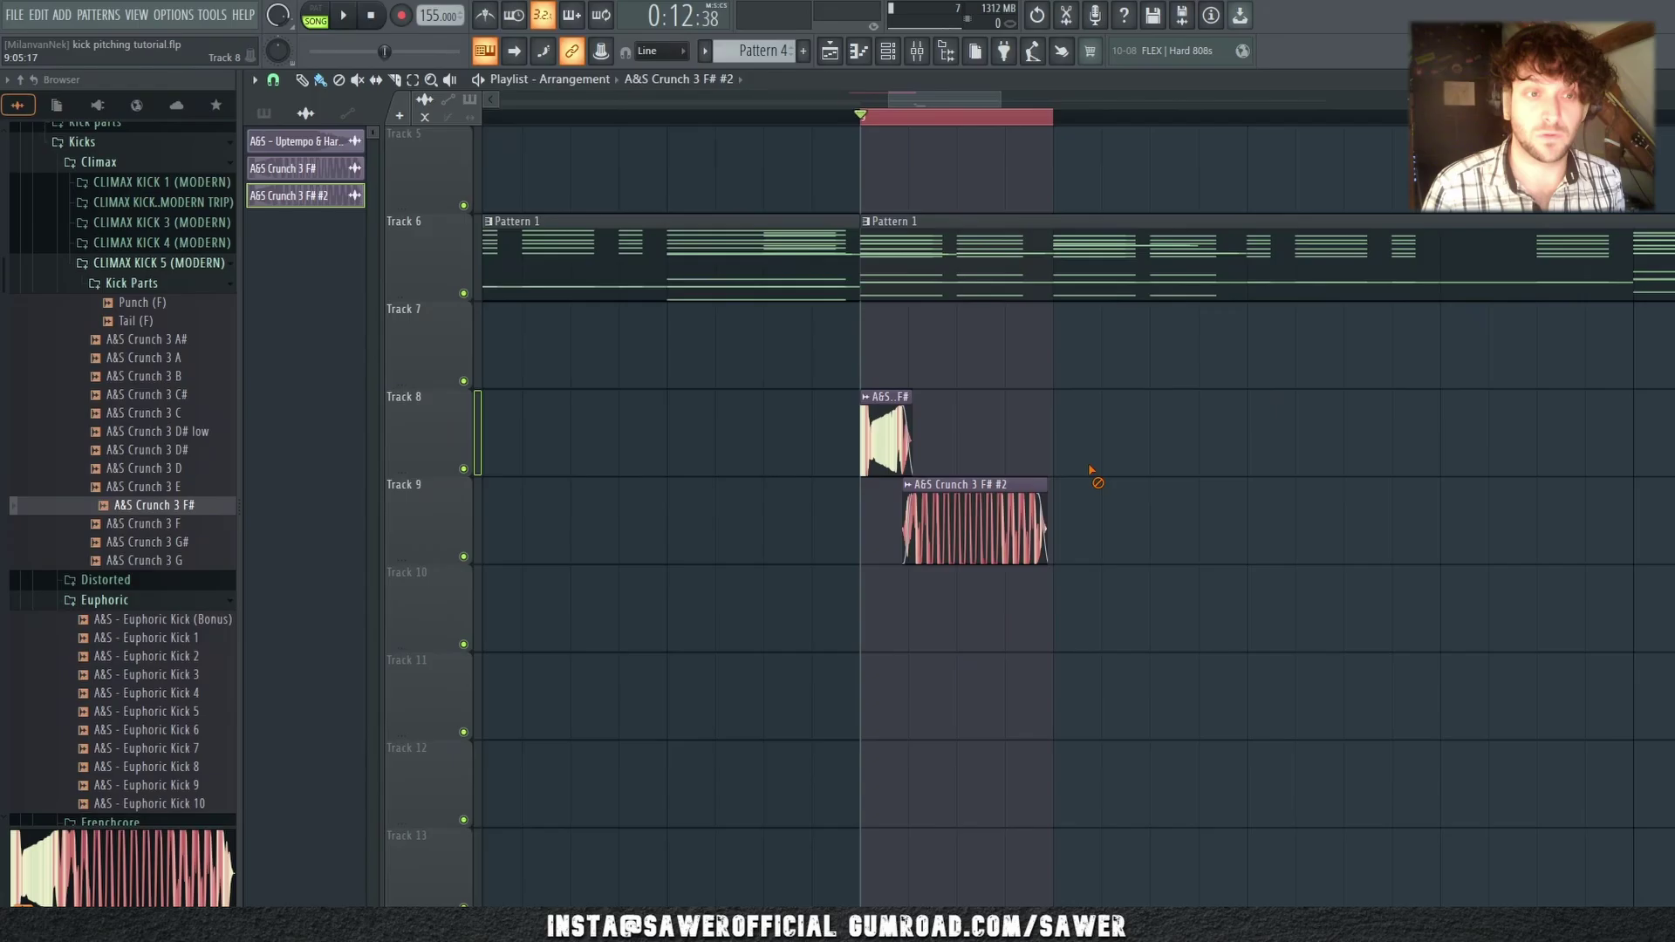
{"action": "scroll", "coordinate": [1093, 471], "scroll_direction": "up", "scroll_amount": 3}
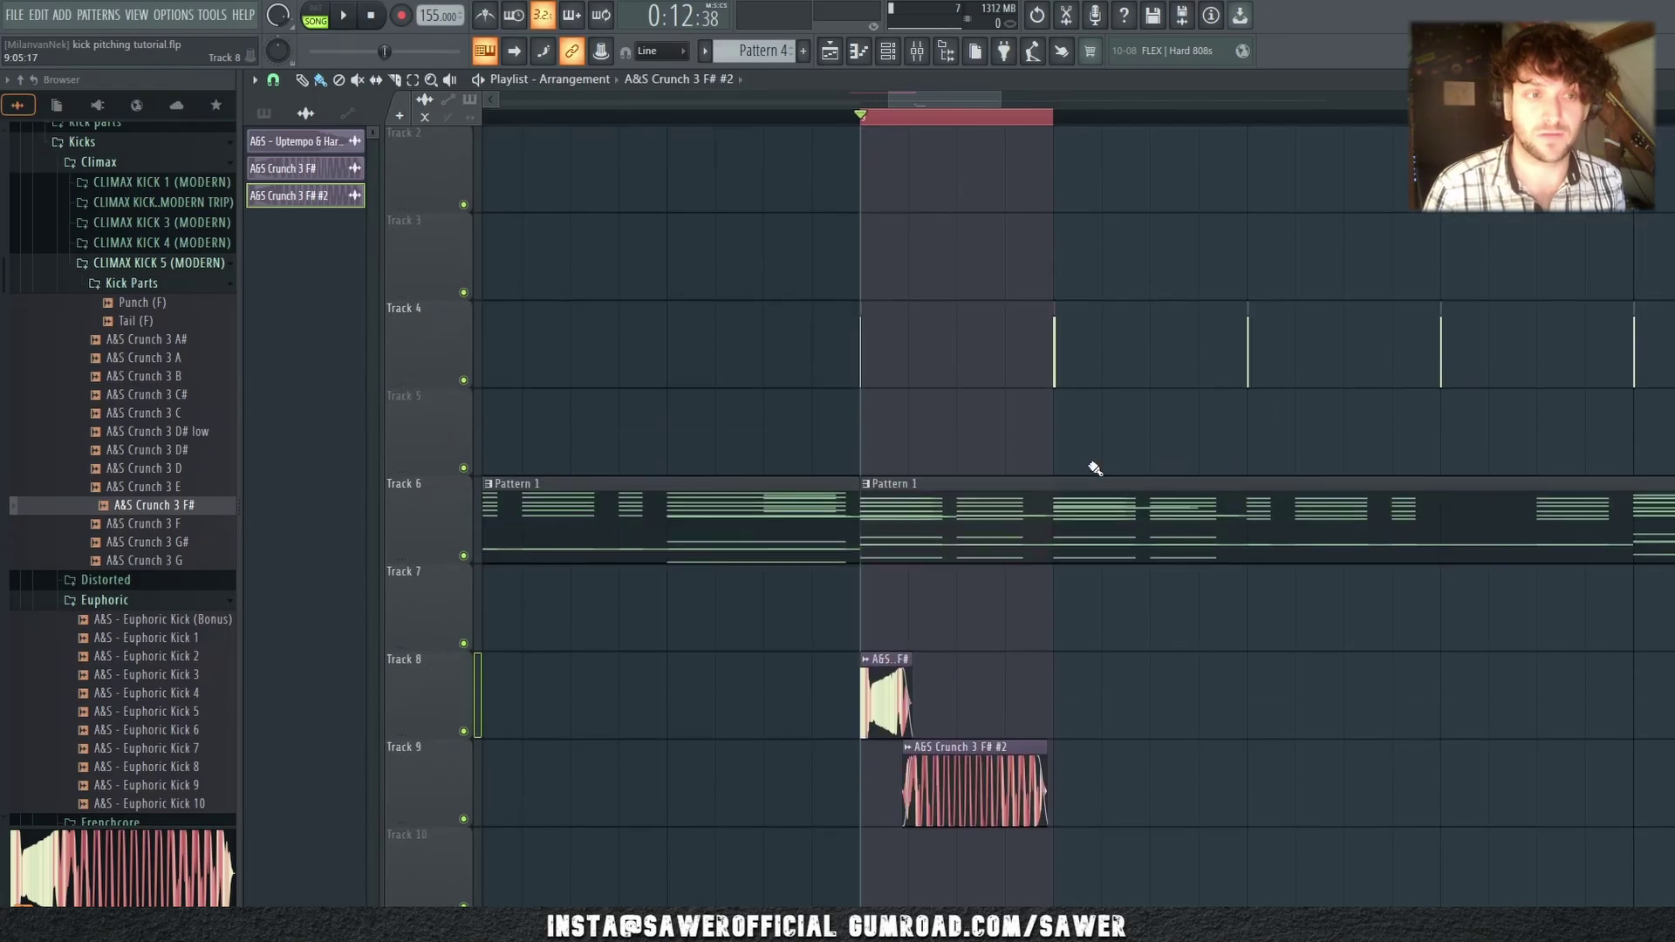
{"action": "key", "text": "ctrl+d"}
{"action": "left_click", "coordinate": [1030, 527]}
{"action": "double_click", "coordinate": [1030, 526]}
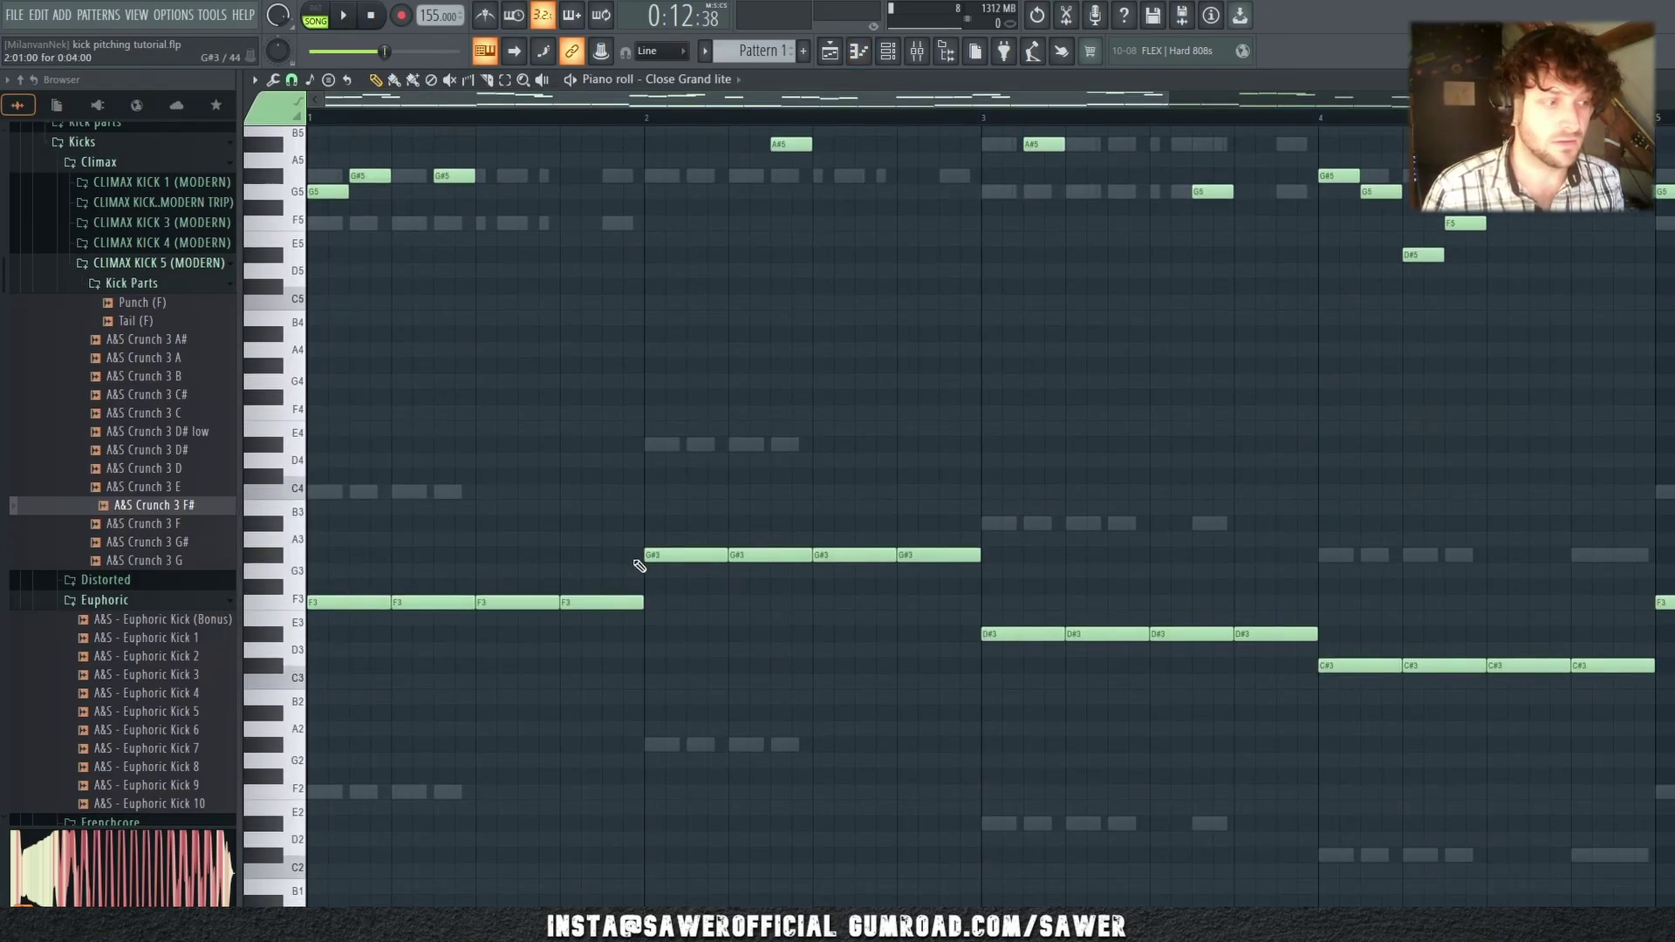
{"action": "left_click_drag", "start_coordinate": [314, 547], "coordinate": [626, 723]}
{"action": "key", "text": "ctrl+d"}
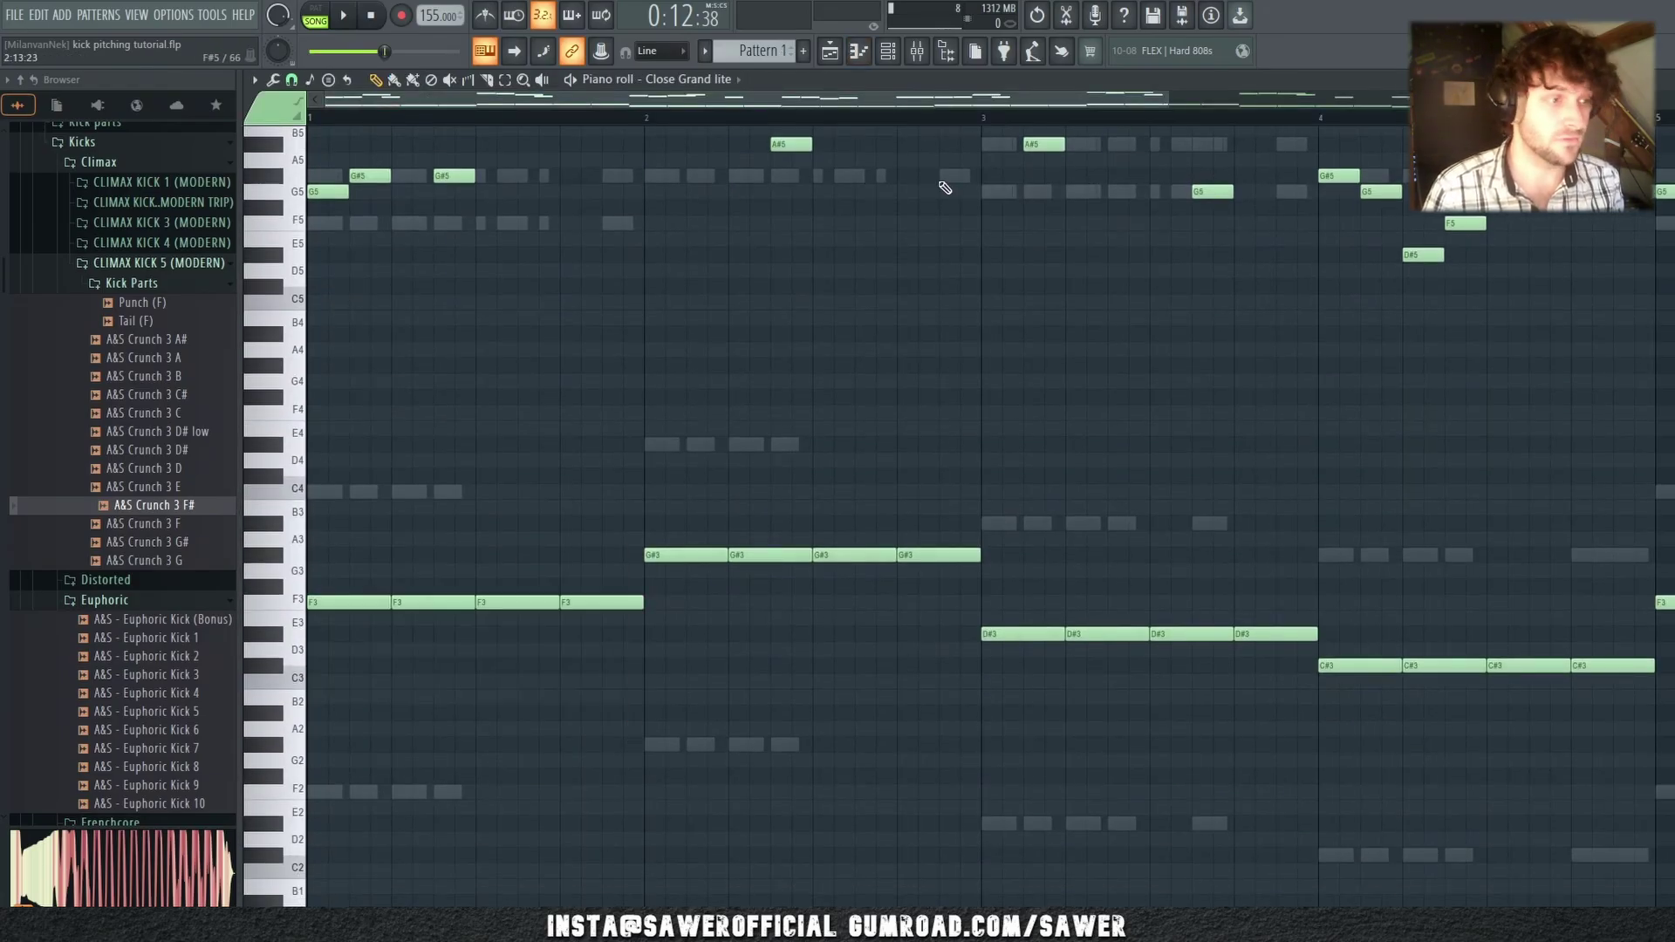
{"action": "left_click", "coordinate": [831, 54]}
Step: Set the channel pitch of the A&S Crunch 3 F# #2 tail to -100 cents
{"action": "double_click", "coordinate": [963, 789]}
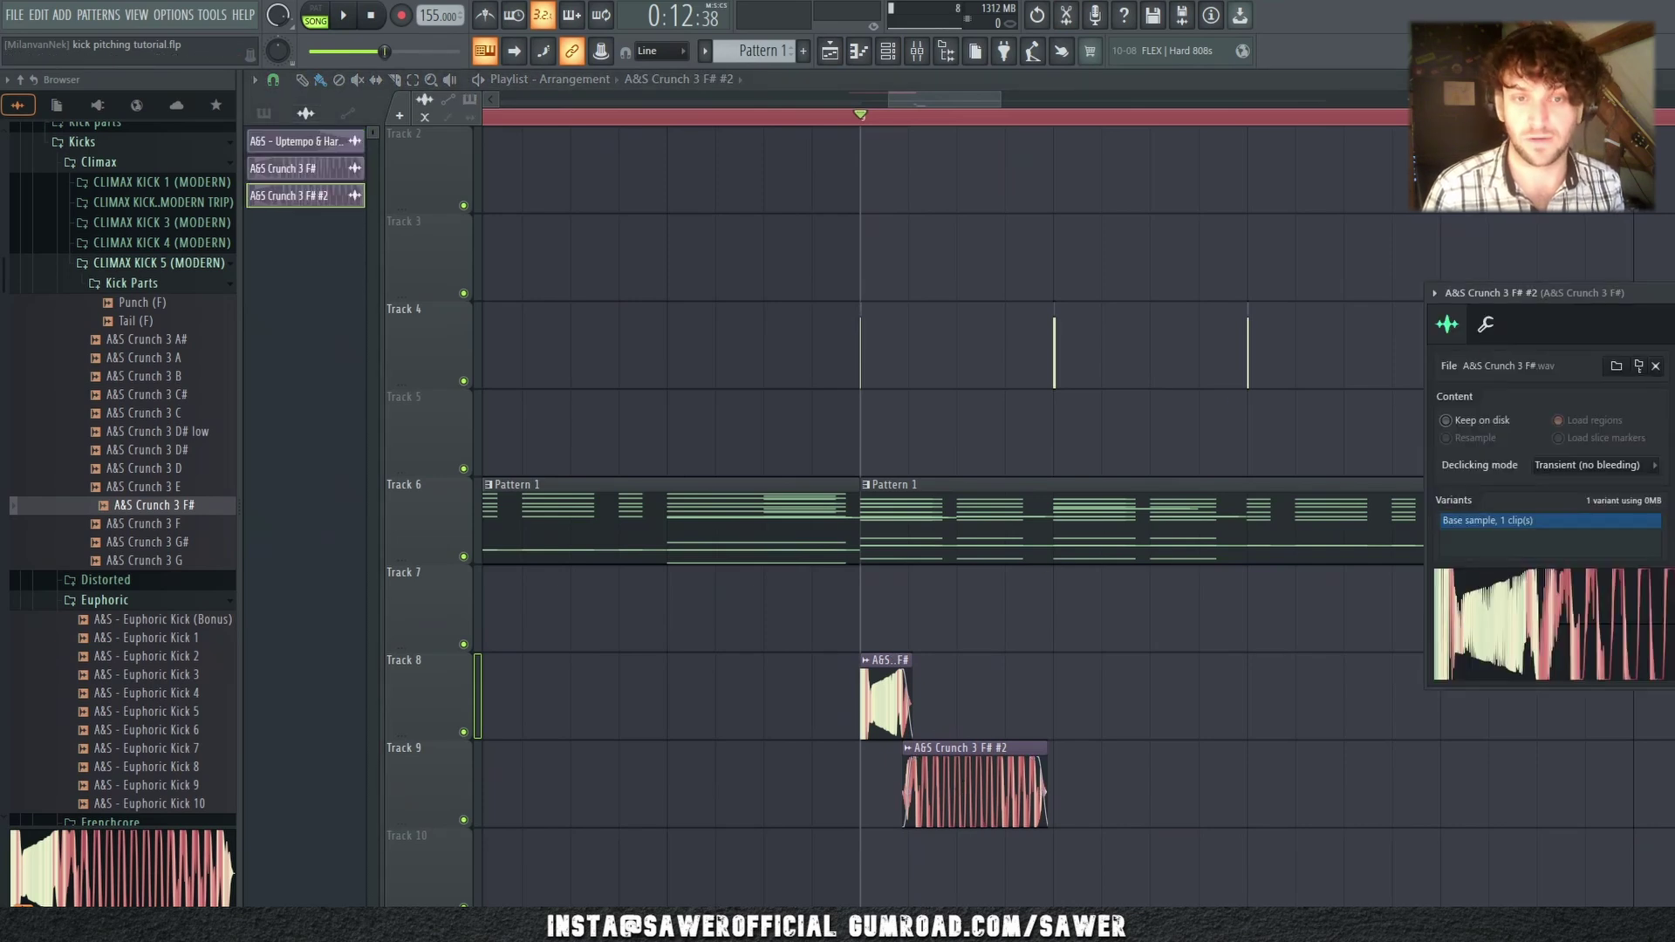
{"action": "scroll", "coordinate": [1666, 324], "scroll_direction": "down", "scroll_amount": 2}
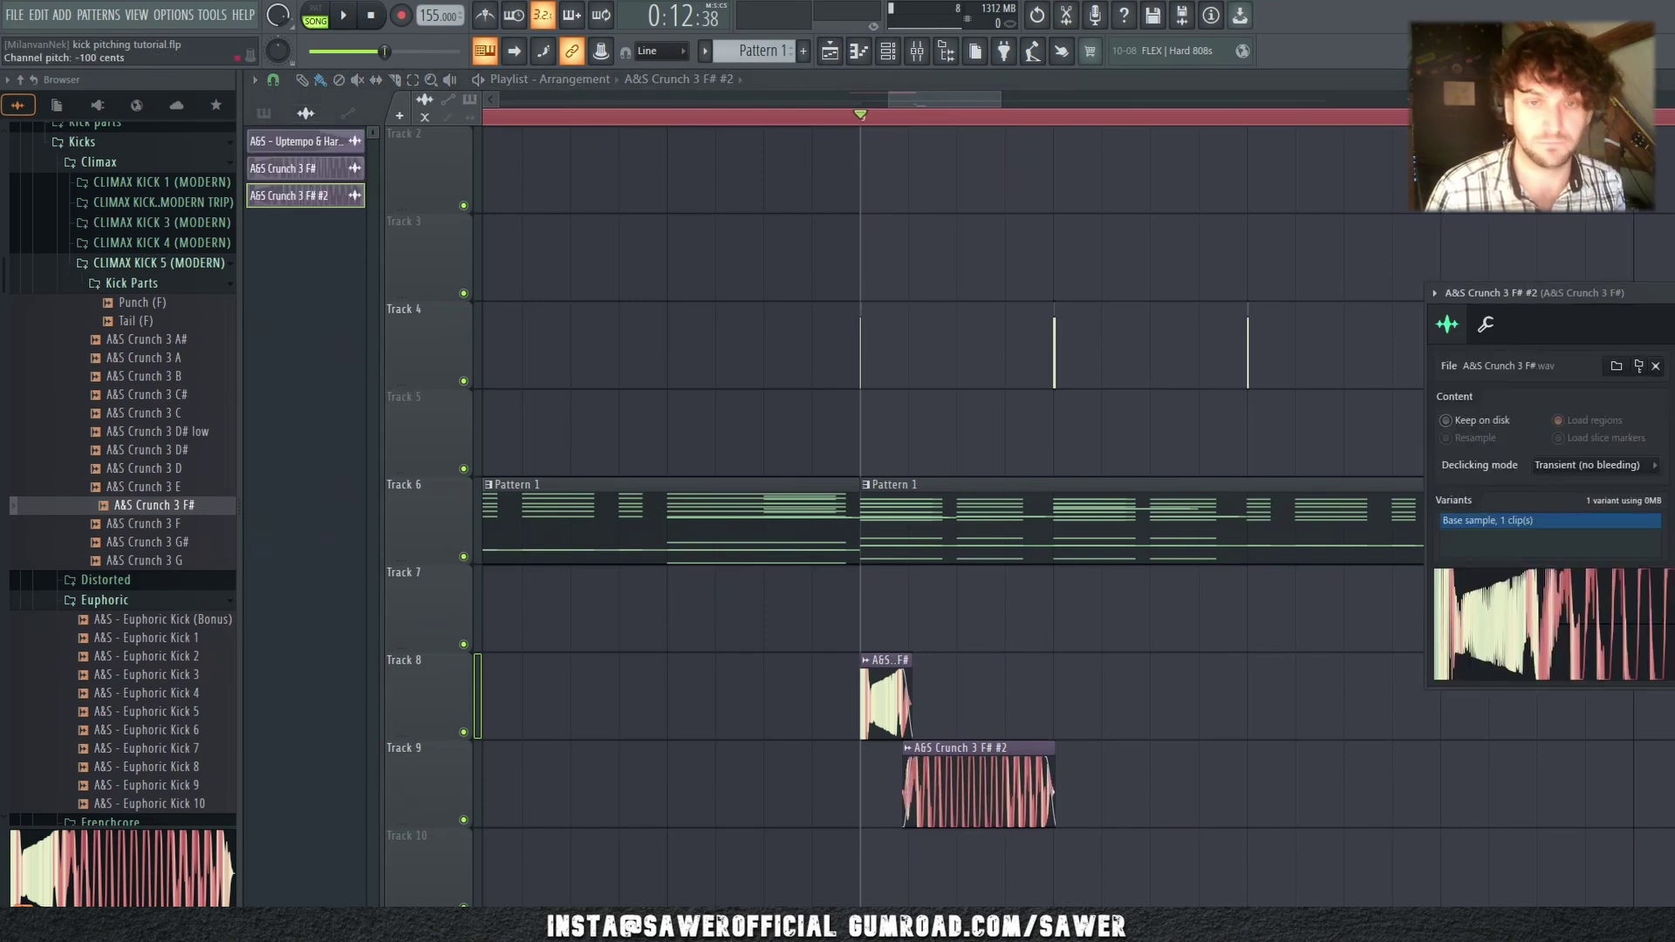
{"action": "scroll", "coordinate": [921, 128], "scroll_direction": "up", "scroll_amount": 4}
{"action": "scroll", "coordinate": [1201, 549], "scroll_direction": "down", "scroll_amount": 1}
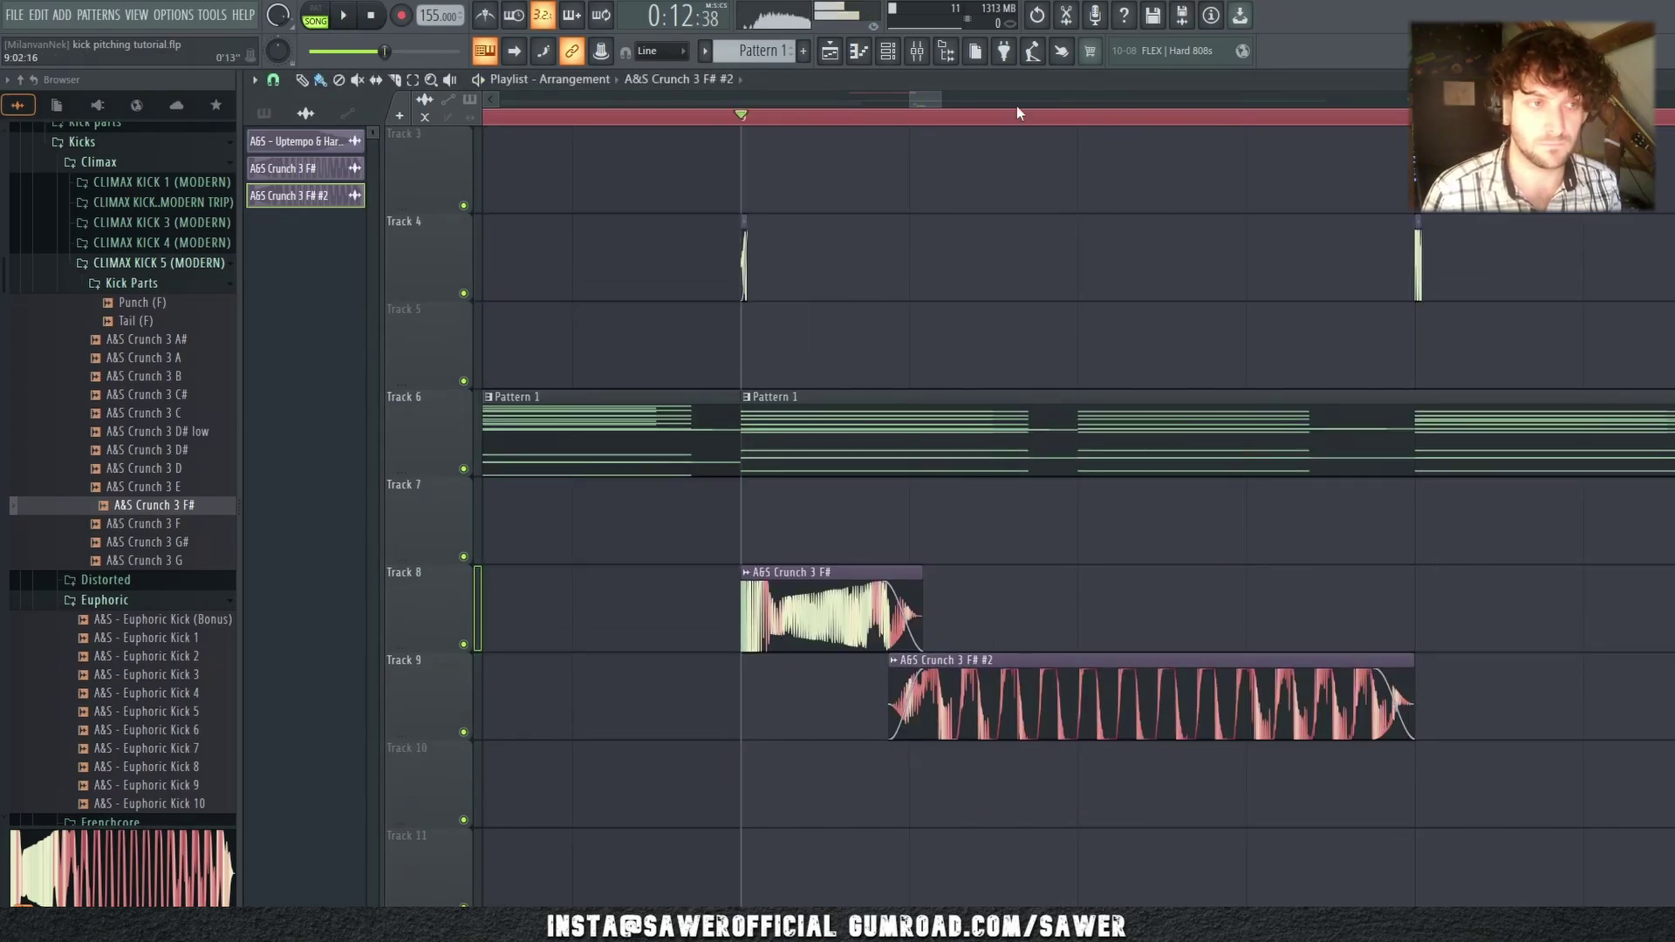
Step: Raise mixer insert 25, the A&S Crunch 3 F# track, to -4.8 dB
{"action": "scroll", "coordinate": [1017, 112], "scroll_direction": "down", "scroll_amount": 4}
{"action": "left_click_drag", "start_coordinate": [1321, 528], "coordinate": [1322, 532]}
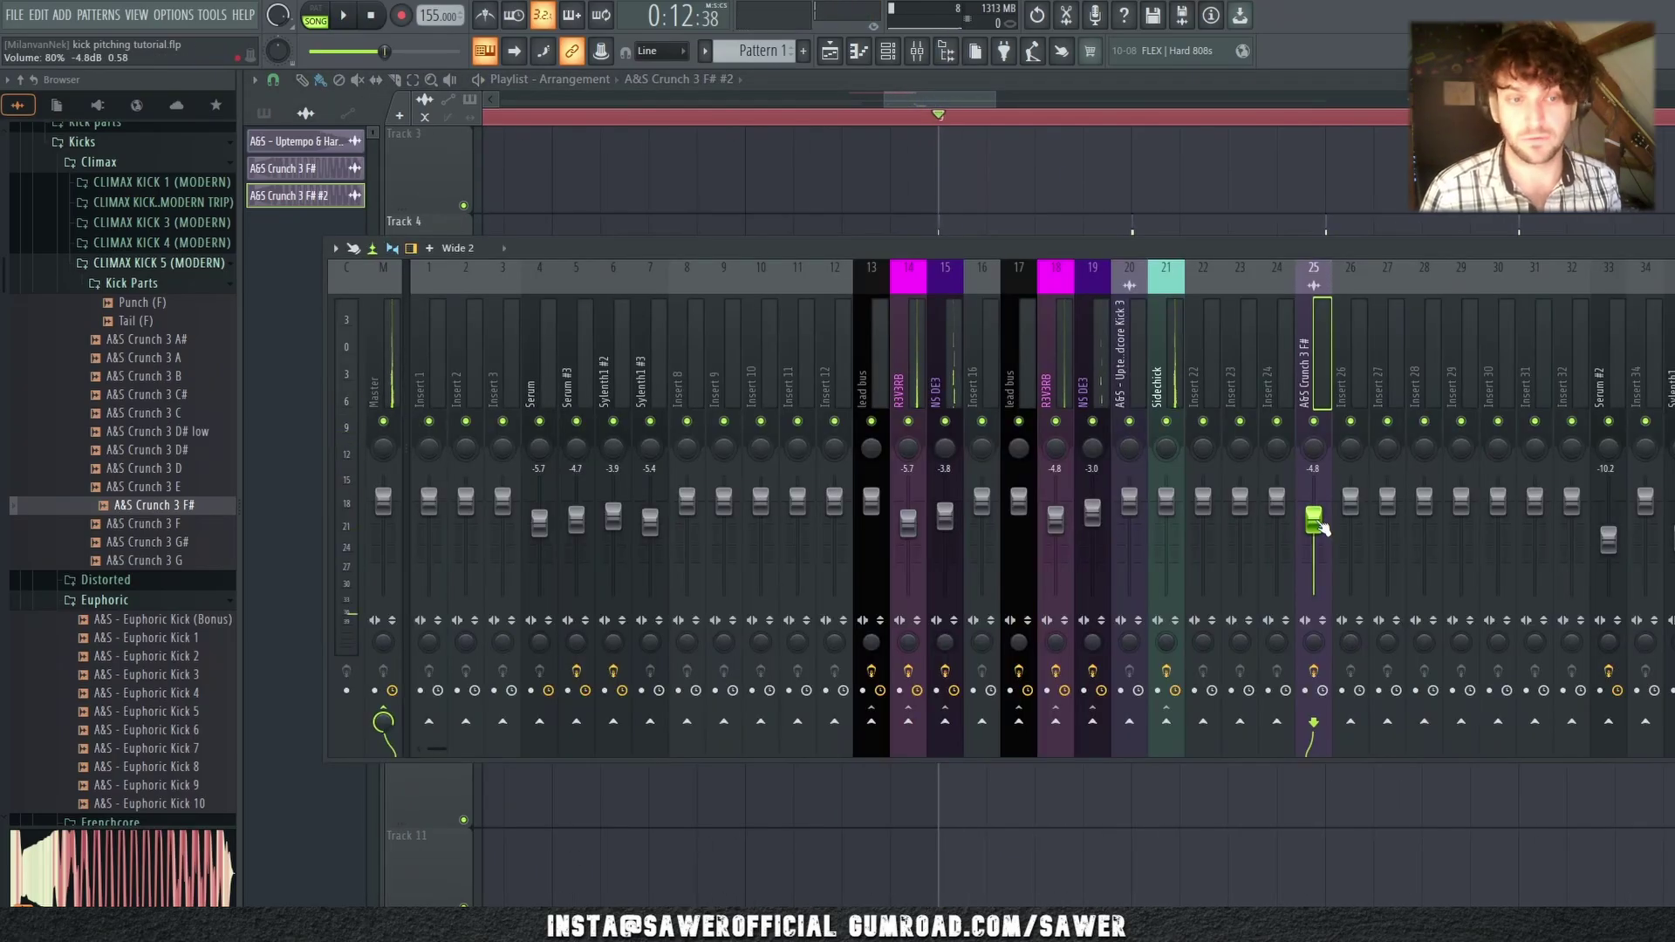
{"action": "key", "text": "F9"}
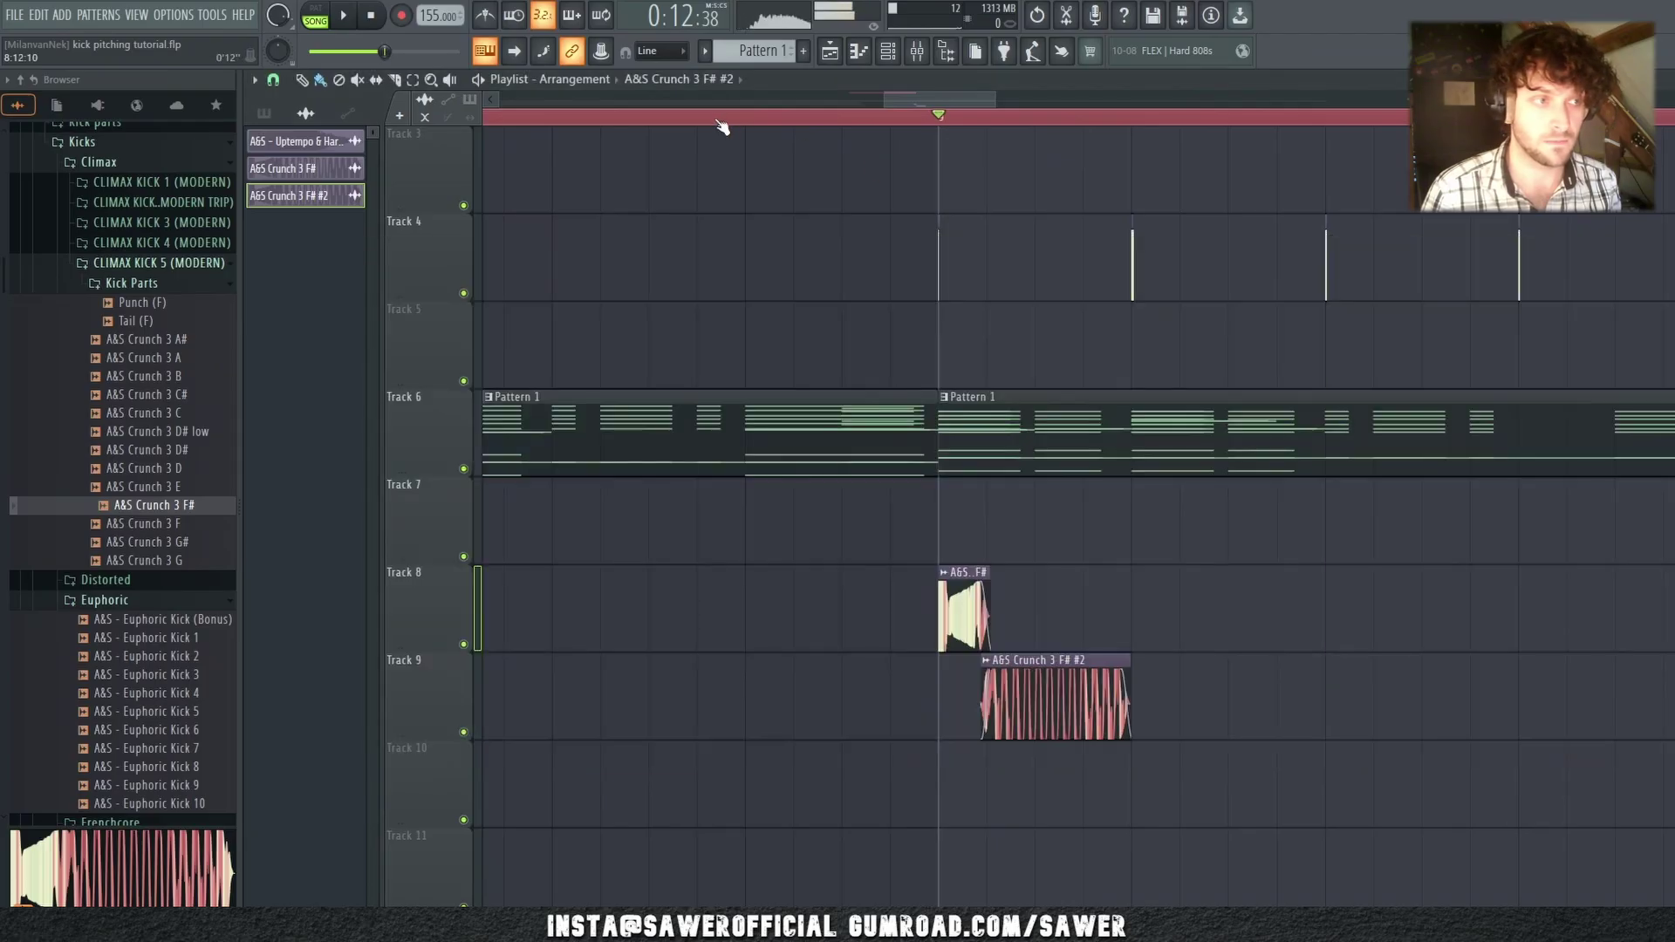
Step: Clear the playlist's time selection and preview the kick with the melody from before bar 9
{"action": "left_click", "coordinate": [696, 118]}
{"action": "key", "text": "space"}
{"action": "scroll", "coordinate": [1003, 119], "scroll_direction": "down", "scroll_amount": 5}
{"action": "key", "text": "space"}
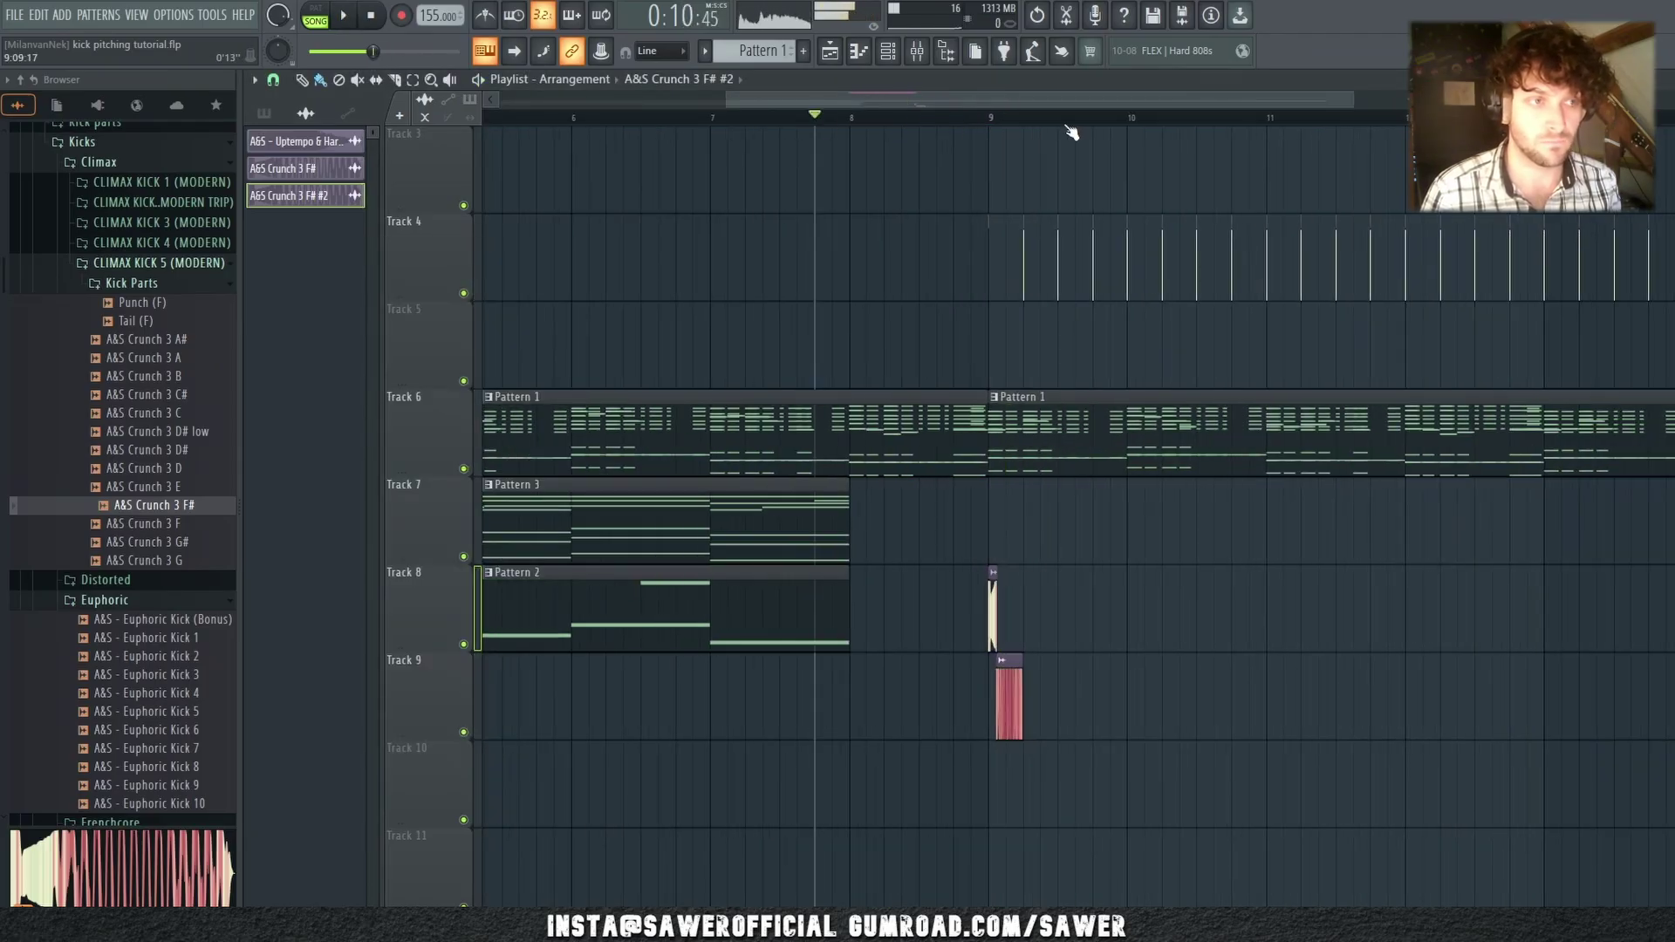
{"action": "key", "text": "space"}
Step: Duplicate the punch and tail pair so that four kicks fill bar 9, and preview them
{"action": "scroll", "coordinate": [1069, 127], "scroll_direction": "up", "scroll_amount": 3}
{"action": "left_click_drag", "start_coordinate": [944, 669], "coordinate": [1210, 682]}
{"action": "key", "text": "space"}
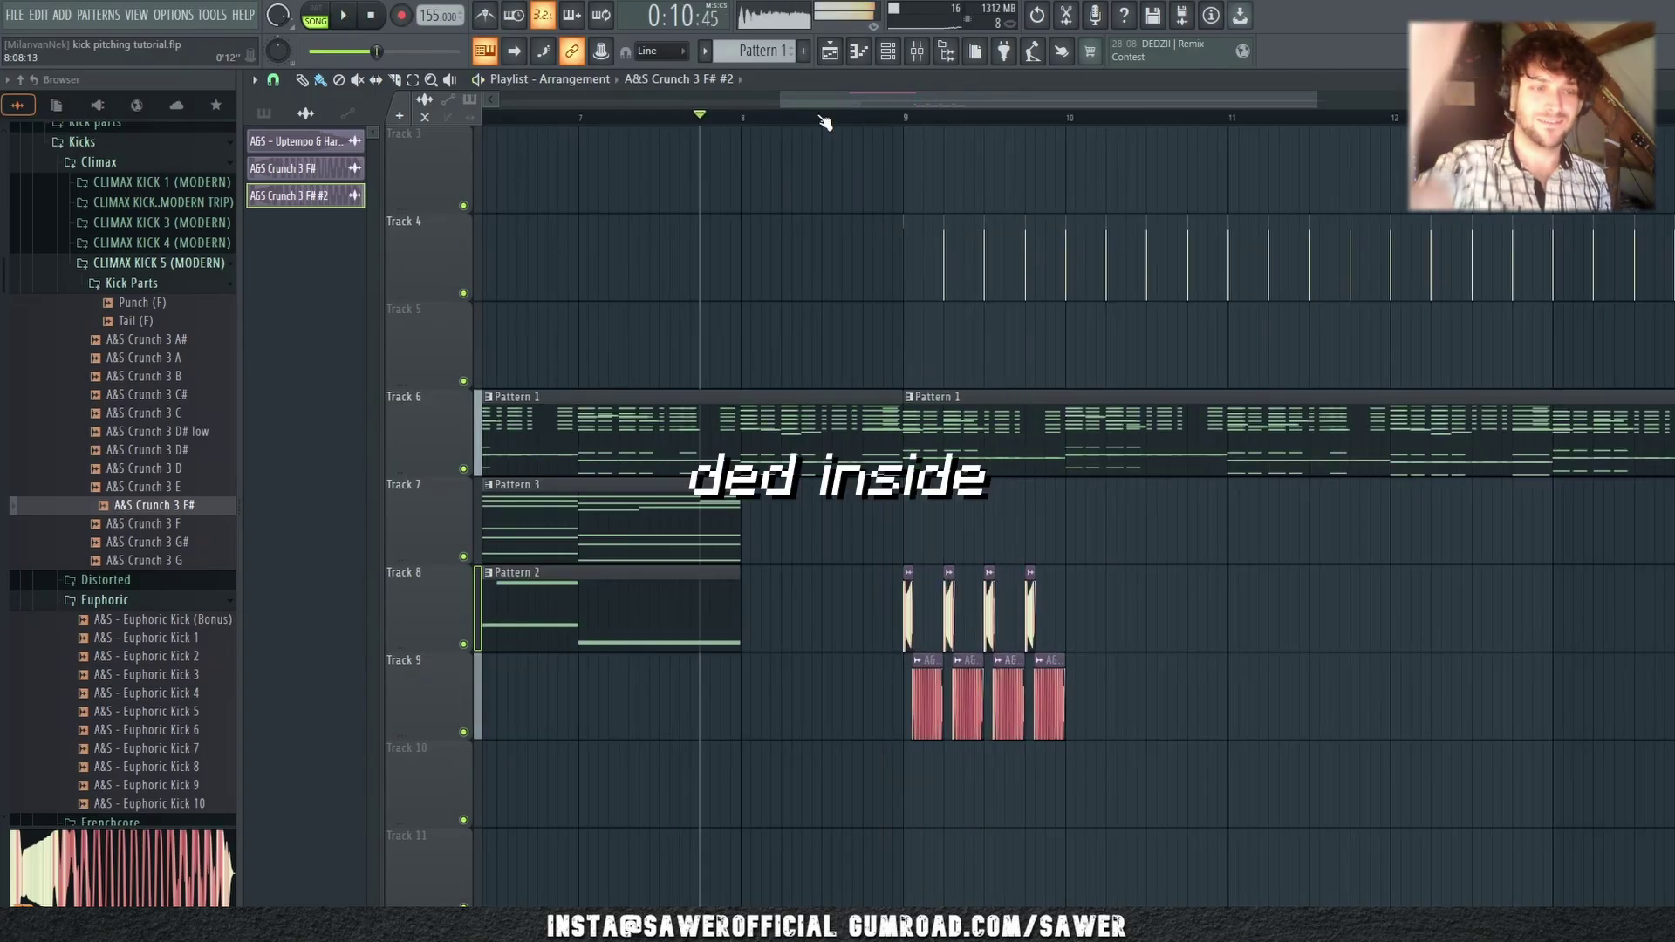
{"action": "key", "text": "space"}
Step: Copy the four punch clips into bar 10 and one tail clip onto its first beat
{"action": "scroll", "coordinate": [823, 119], "scroll_direction": "up", "scroll_amount": 2}
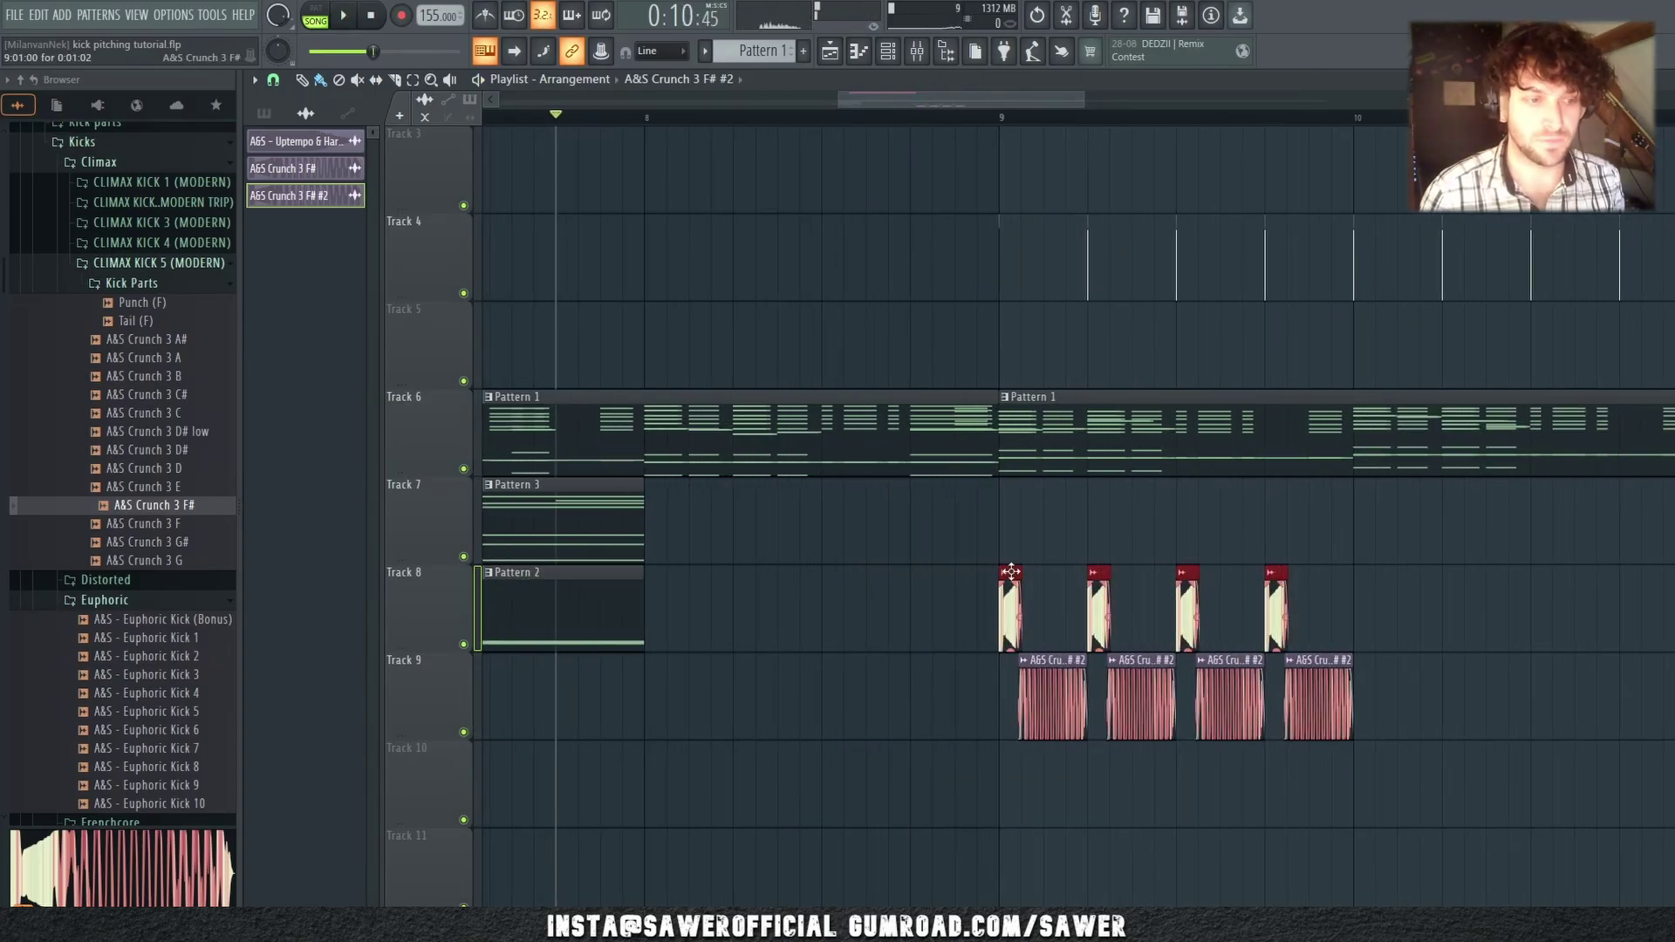
{"action": "left_click_drag", "start_coordinate": [1010, 571], "coordinate": [1366, 571]}
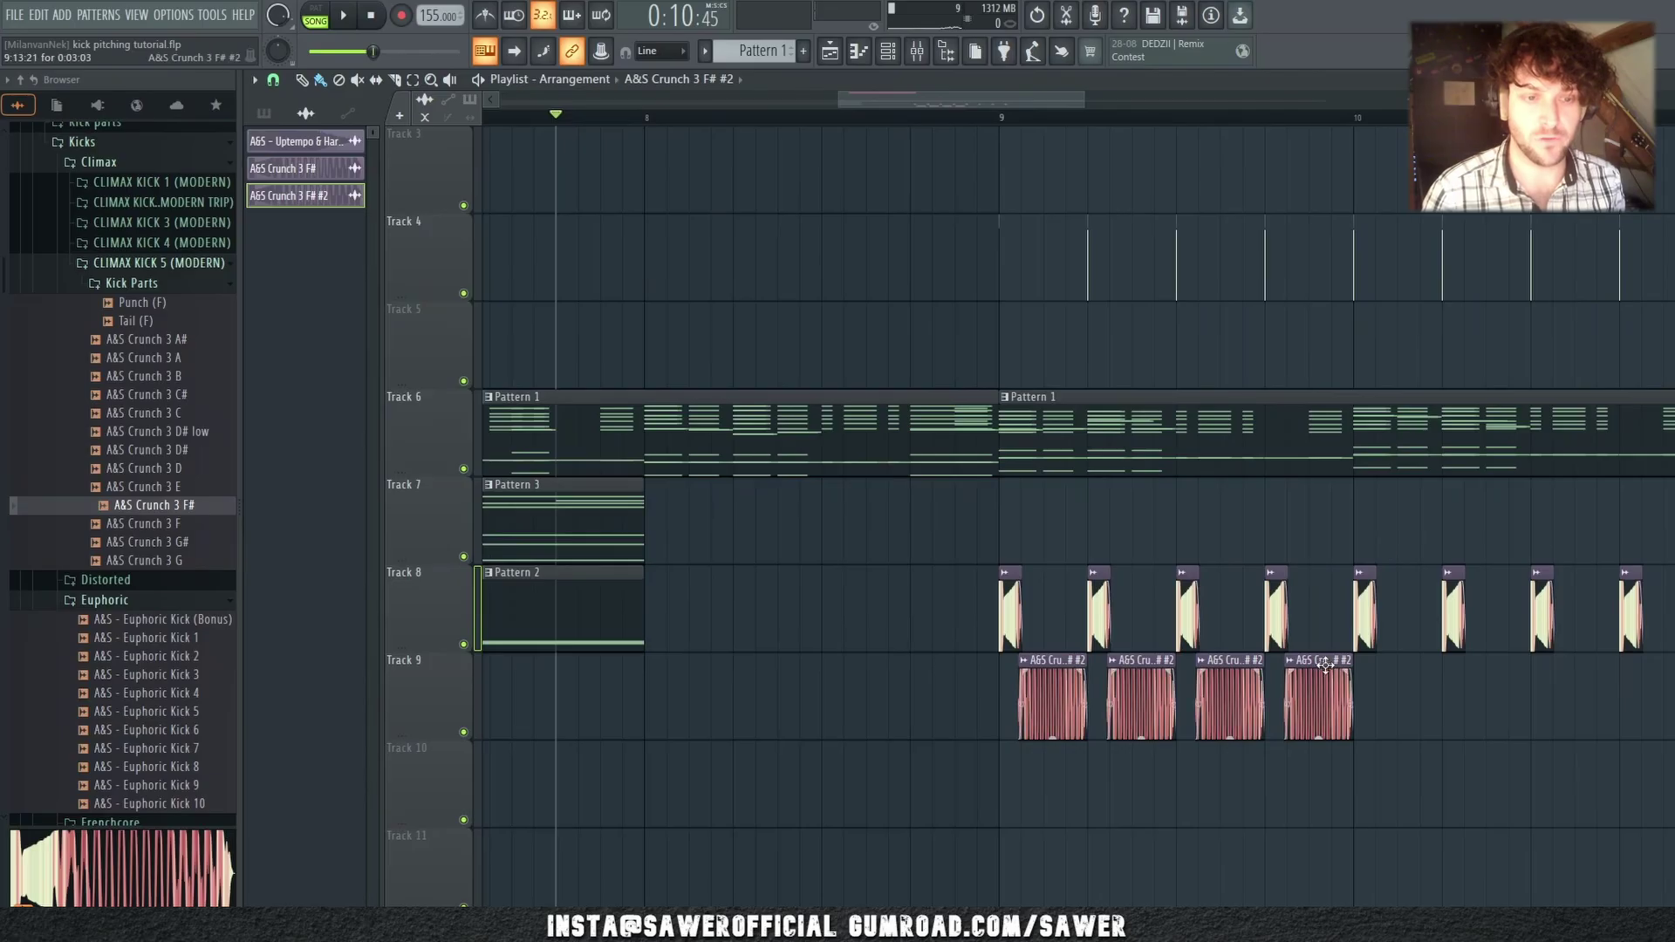
{"action": "left_click_drag", "start_coordinate": [1325, 666], "coordinate": [1413, 672], "text": "shift"}
Step: Check the second bar's bass note in the piano roll and make the first tail clip of bar 10 unique
{"action": "key", "text": "F7"}
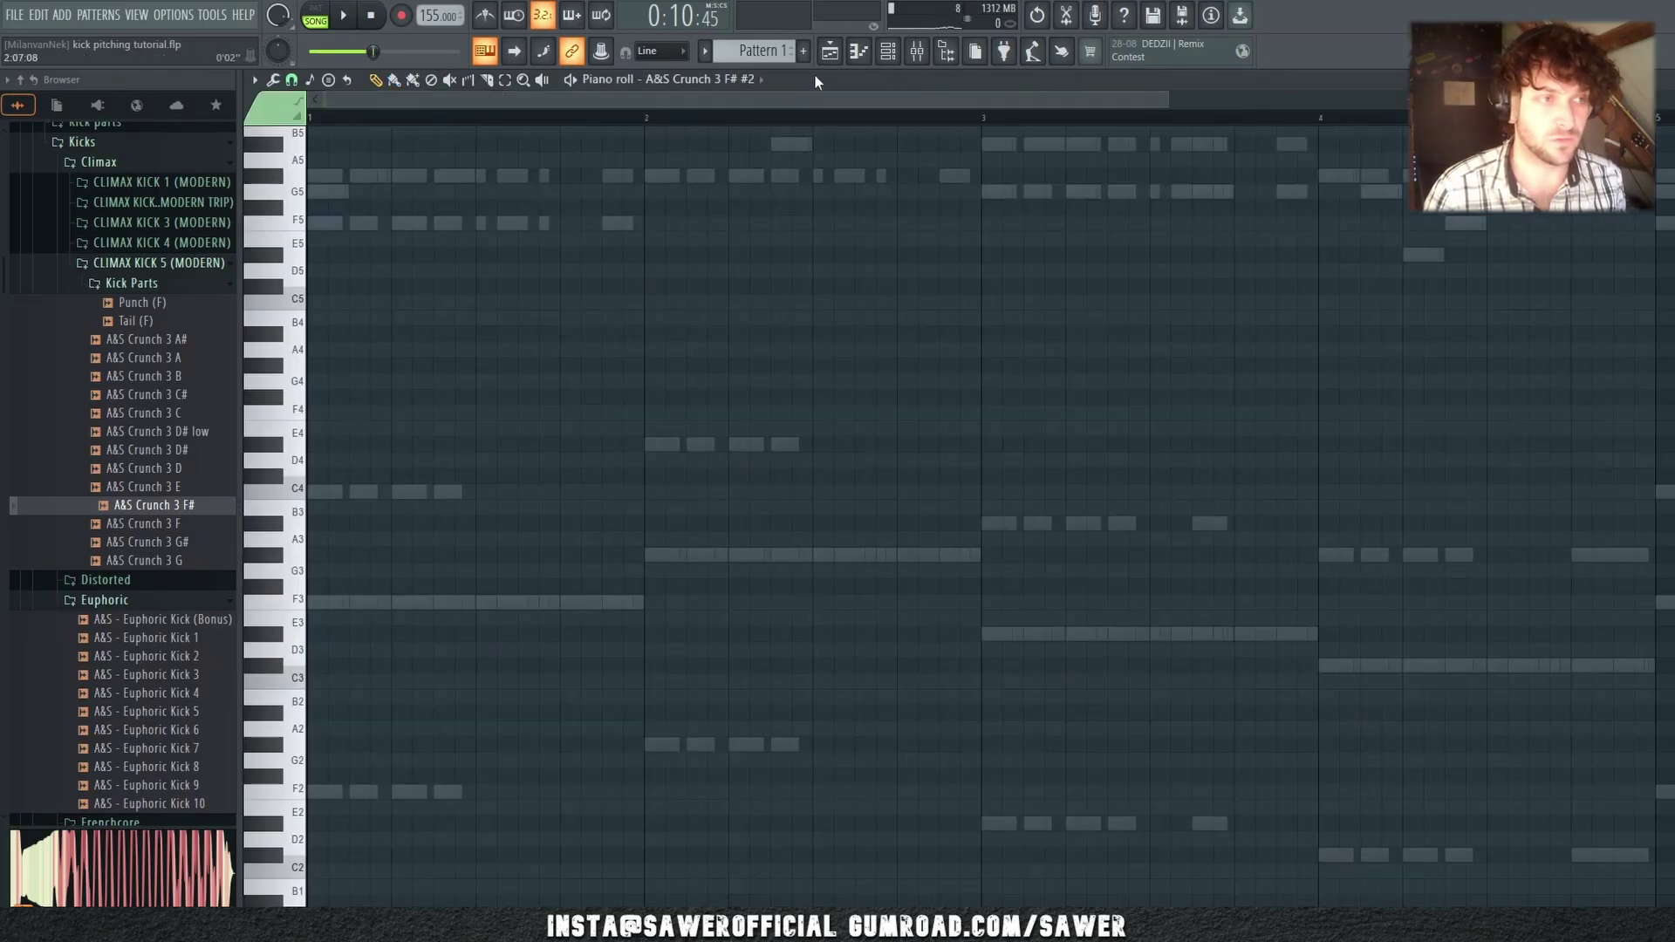
{"action": "left_click", "coordinate": [830, 53]}
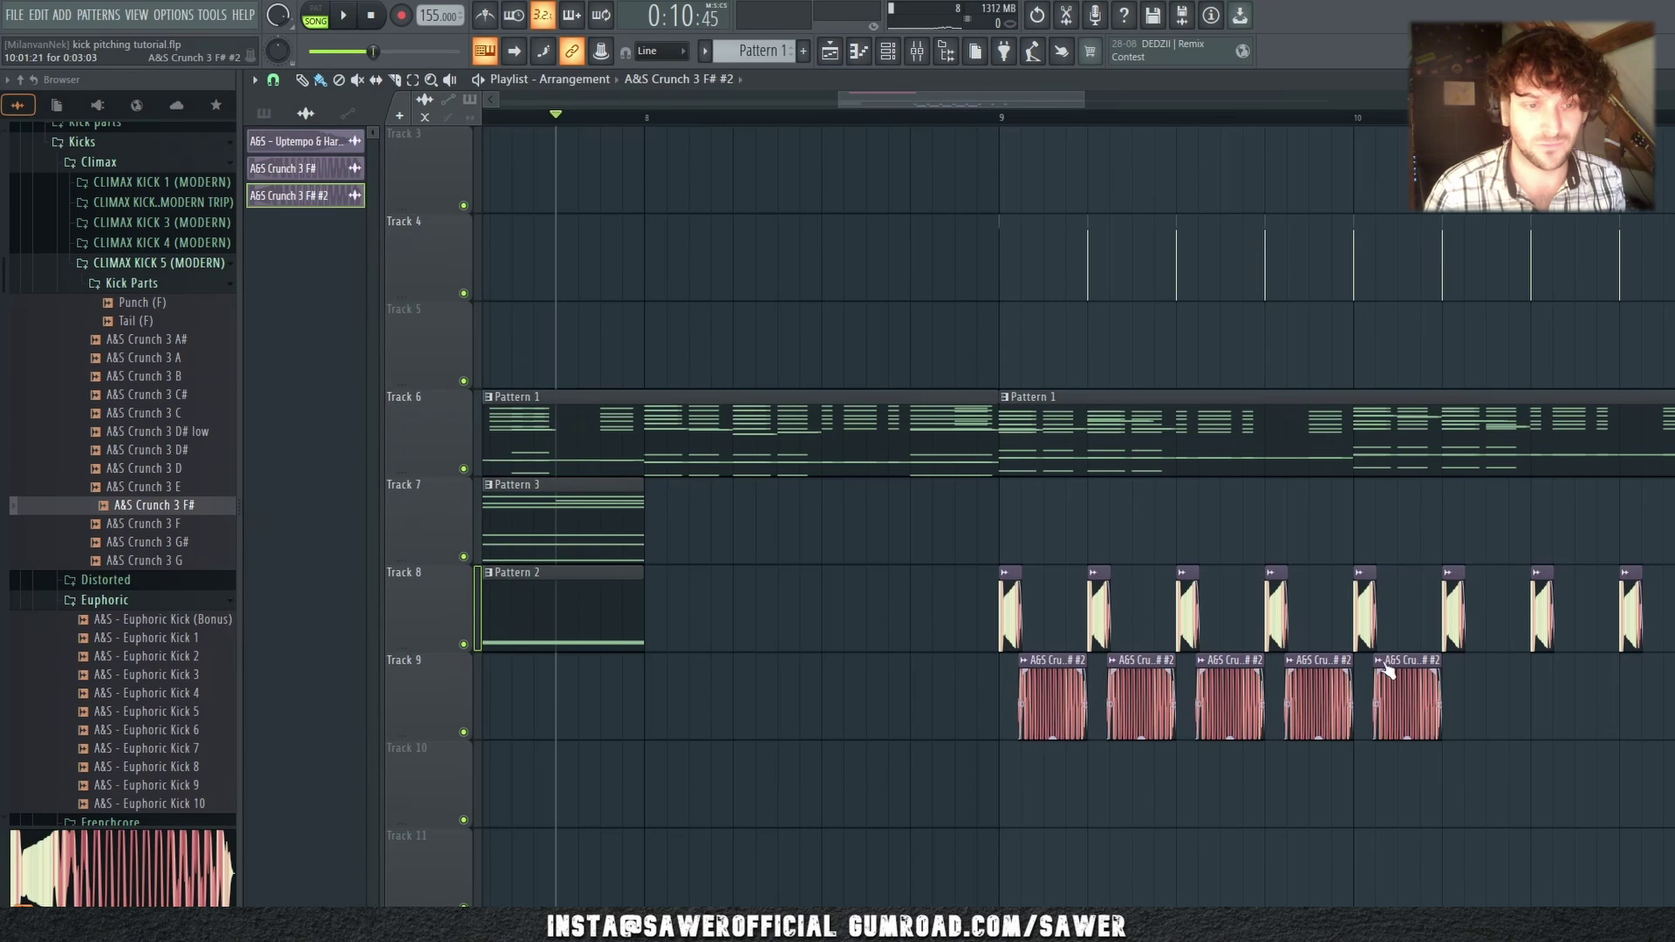
{"action": "scroll", "coordinate": [1387, 670], "scroll_direction": "up", "scroll_amount": 4}
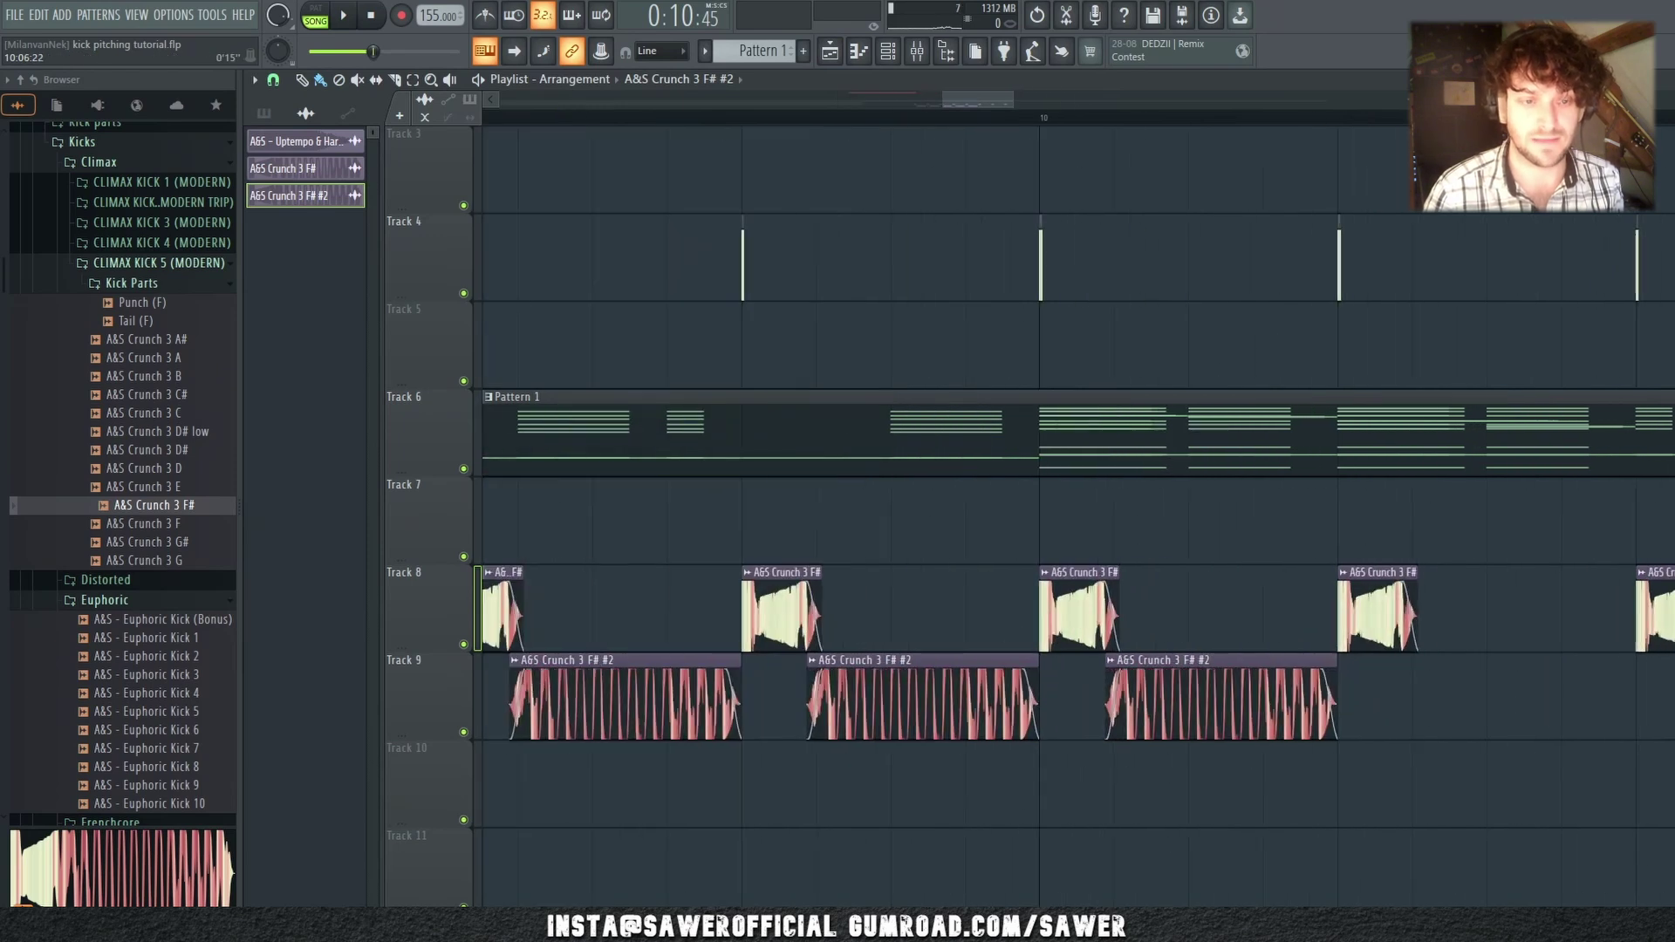
{"action": "left_click", "coordinate": [1101, 670]}
{"action": "left_click", "coordinate": [1139, 807]}
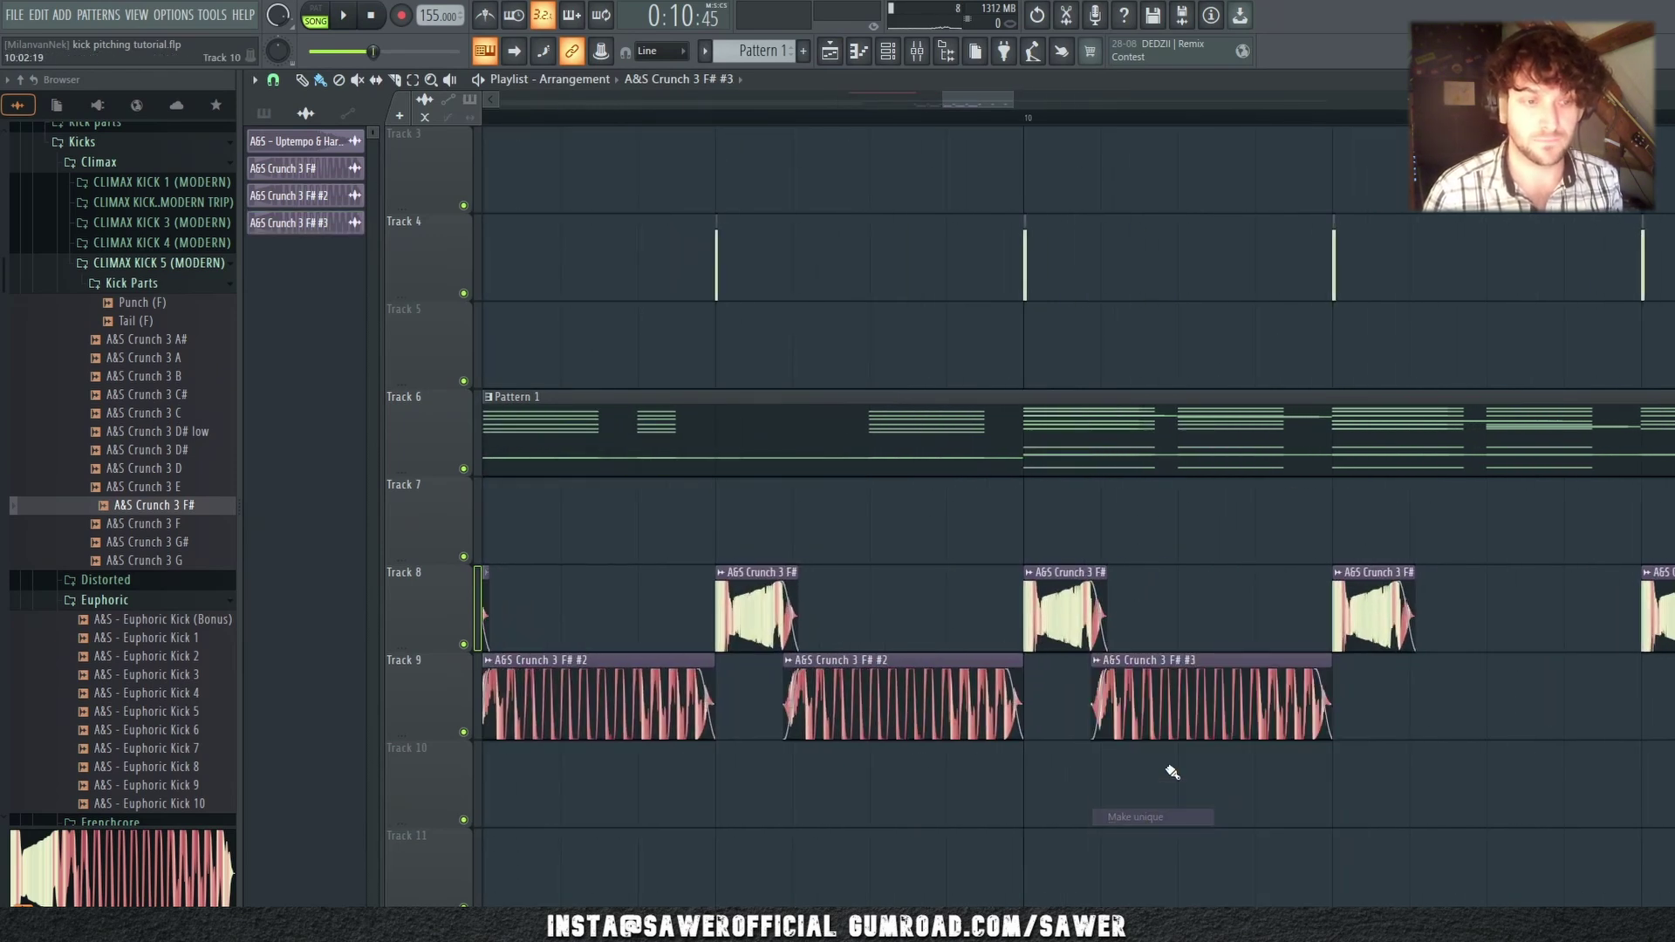
Step: Reset the A&S Crunch 3 F# #3 tail's time-stretch multiplier to 100% and raise its pitch for the bar 10 bass note
{"action": "double_click", "coordinate": [1194, 711]}
{"action": "left_click_drag", "start_coordinate": [792, 301], "coordinate": [949, 181]}
{"action": "left_click", "coordinate": [863, 279], "text": "alt"}
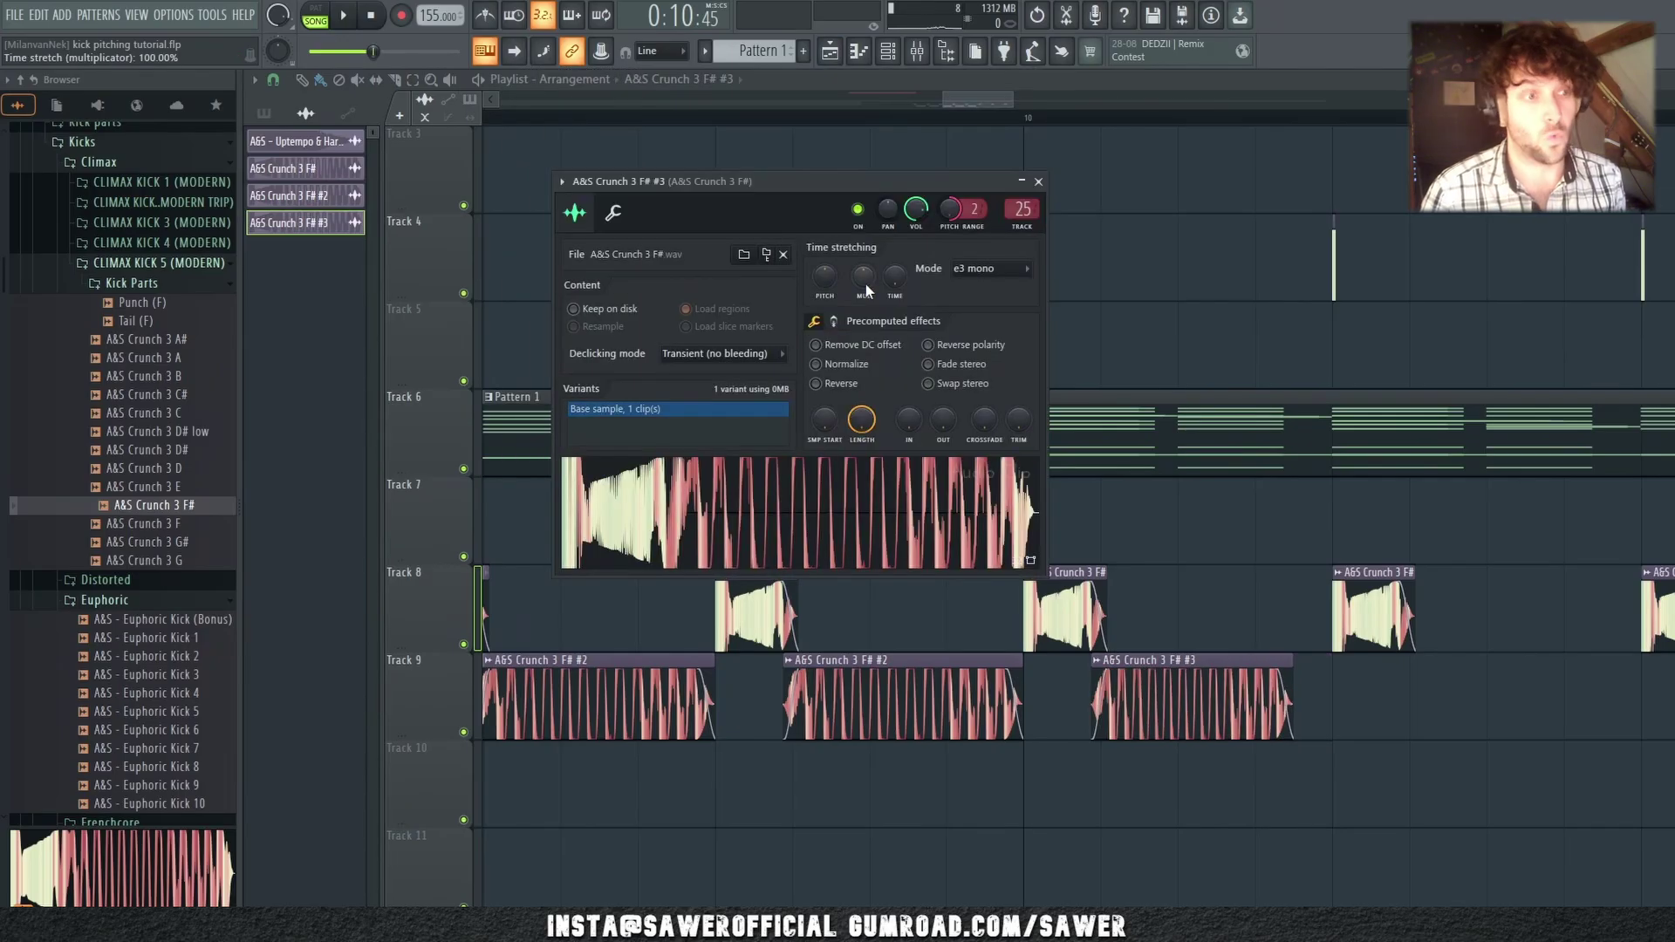
{"action": "scroll", "coordinate": [866, 284], "scroll_direction": "up", "scroll_amount": 3}
Step: Extend the repitched tail clip to the next beat and copy it across the rest of bar 10
{"action": "left_click", "coordinate": [1327, 660]}
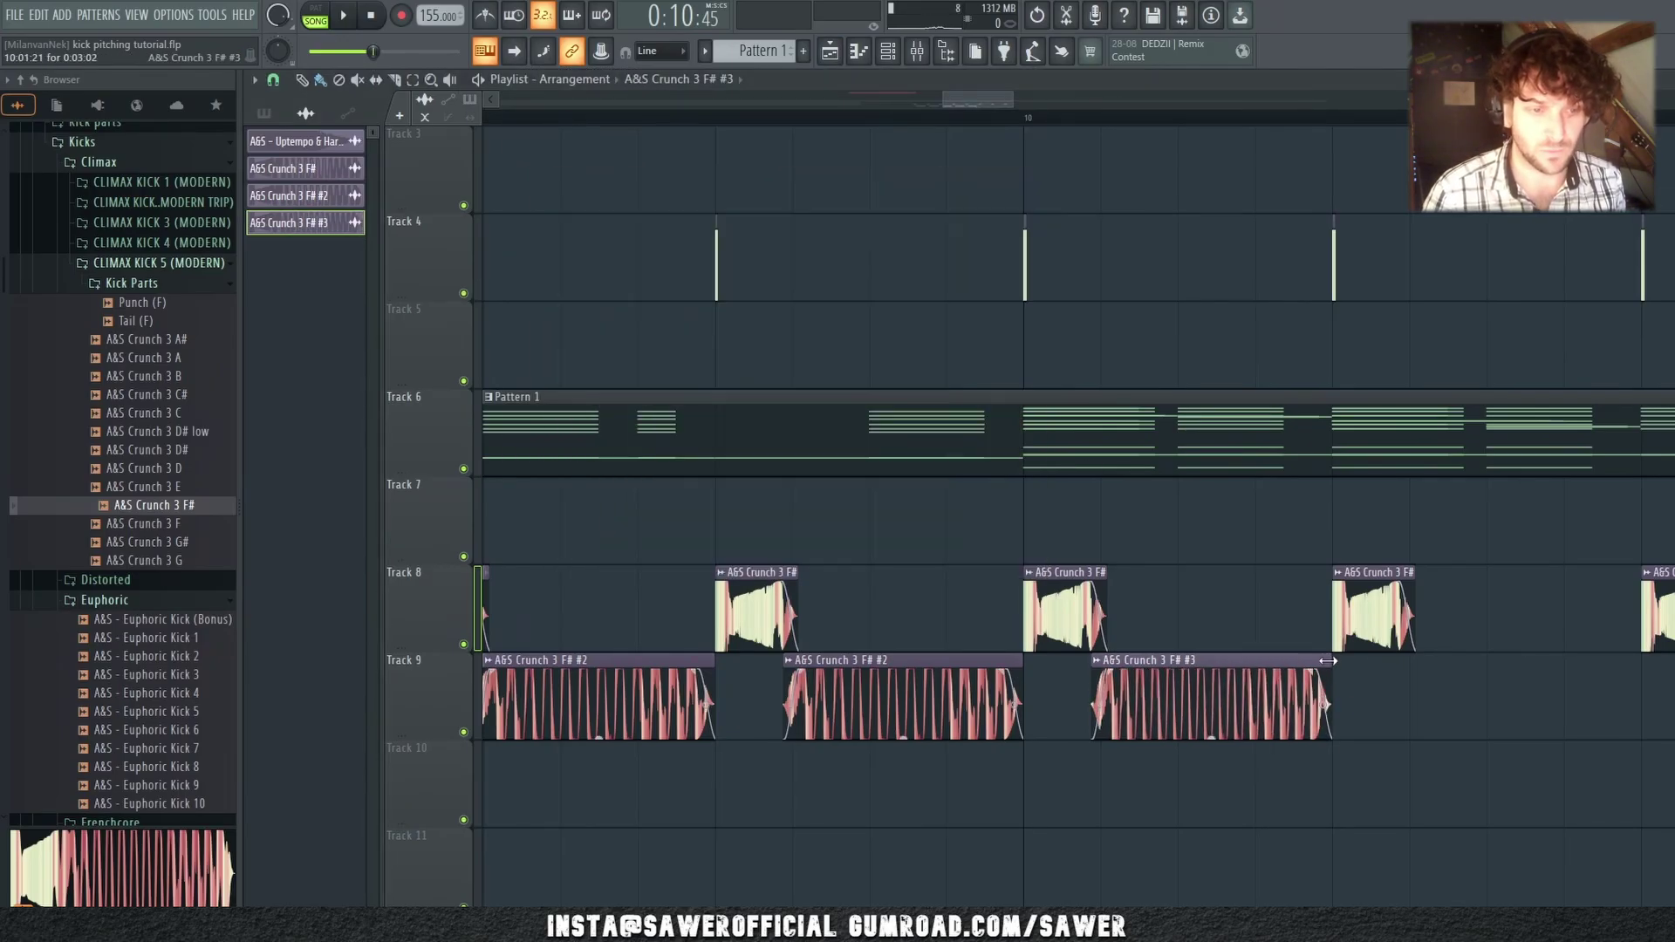
{"action": "mouse_move", "coordinate": [1328, 660]}
{"action": "left_mouse_down"}
{"action": "mouse_move", "coordinate": [1353, 665]}
{"action": "mouse_move", "coordinate": [1327, 669]}
{"action": "left_mouse_up"}
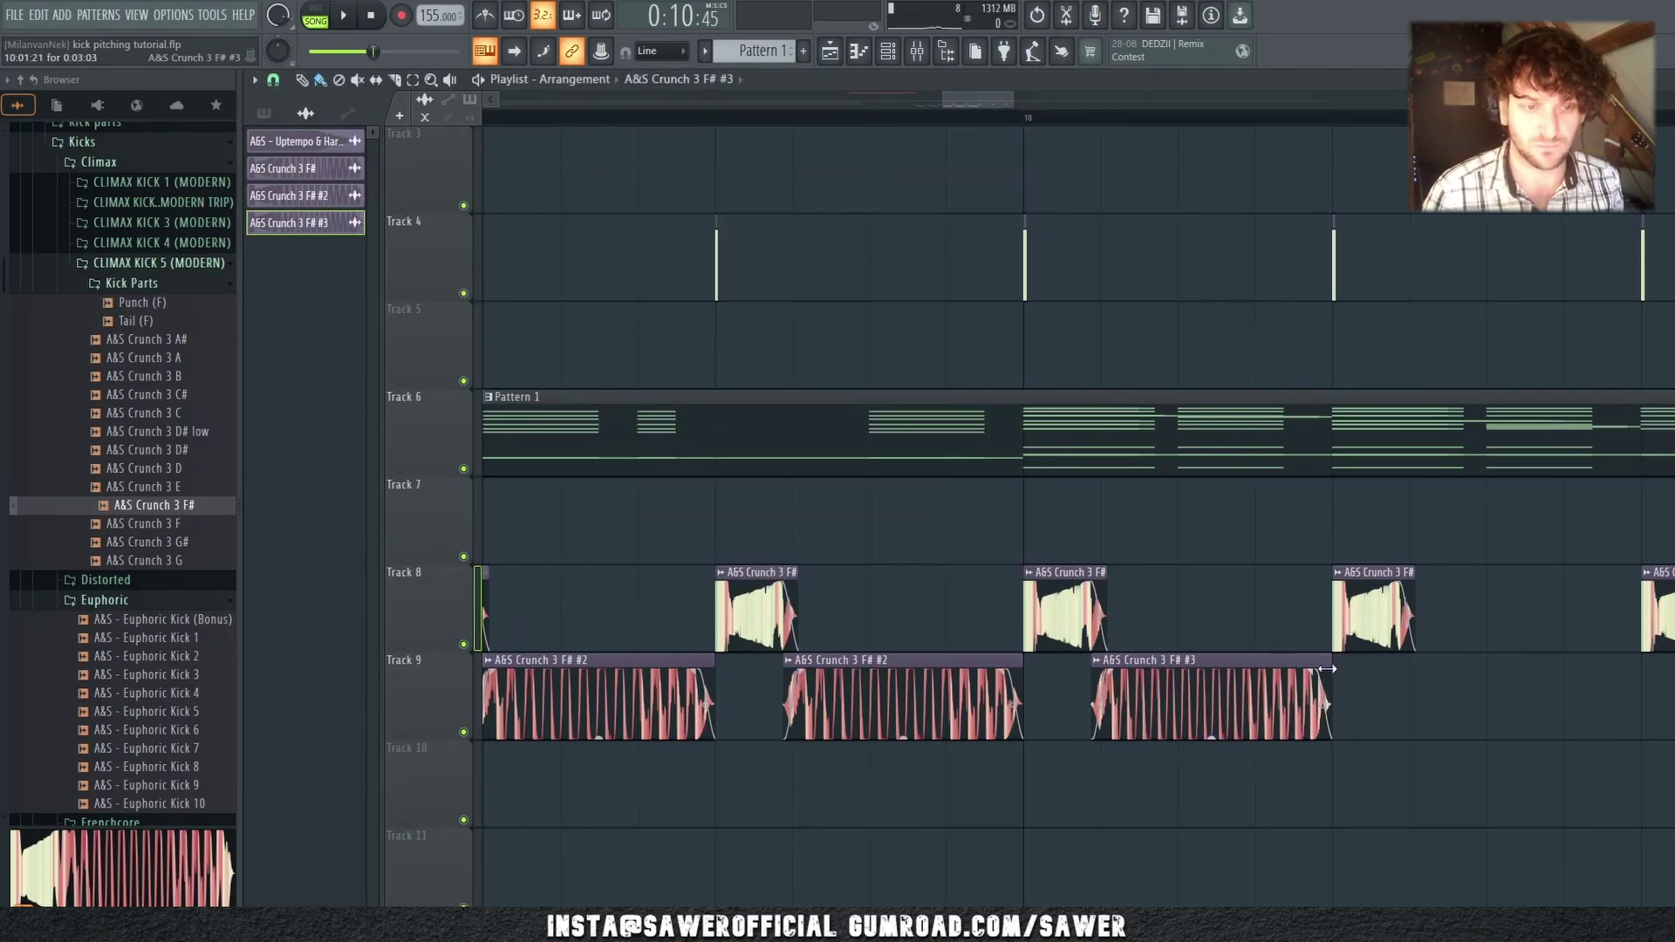
{"action": "key", "text": "space"}
{"action": "mouse_move", "coordinate": [1219, 683]}
{"action": "left_mouse_down", "text": "shift"}
{"action": "mouse_move", "coordinate": [1548, 677]}
{"action": "mouse_move", "coordinate": [1527, 680]}
{"action": "left_mouse_up", "text": "shift"}
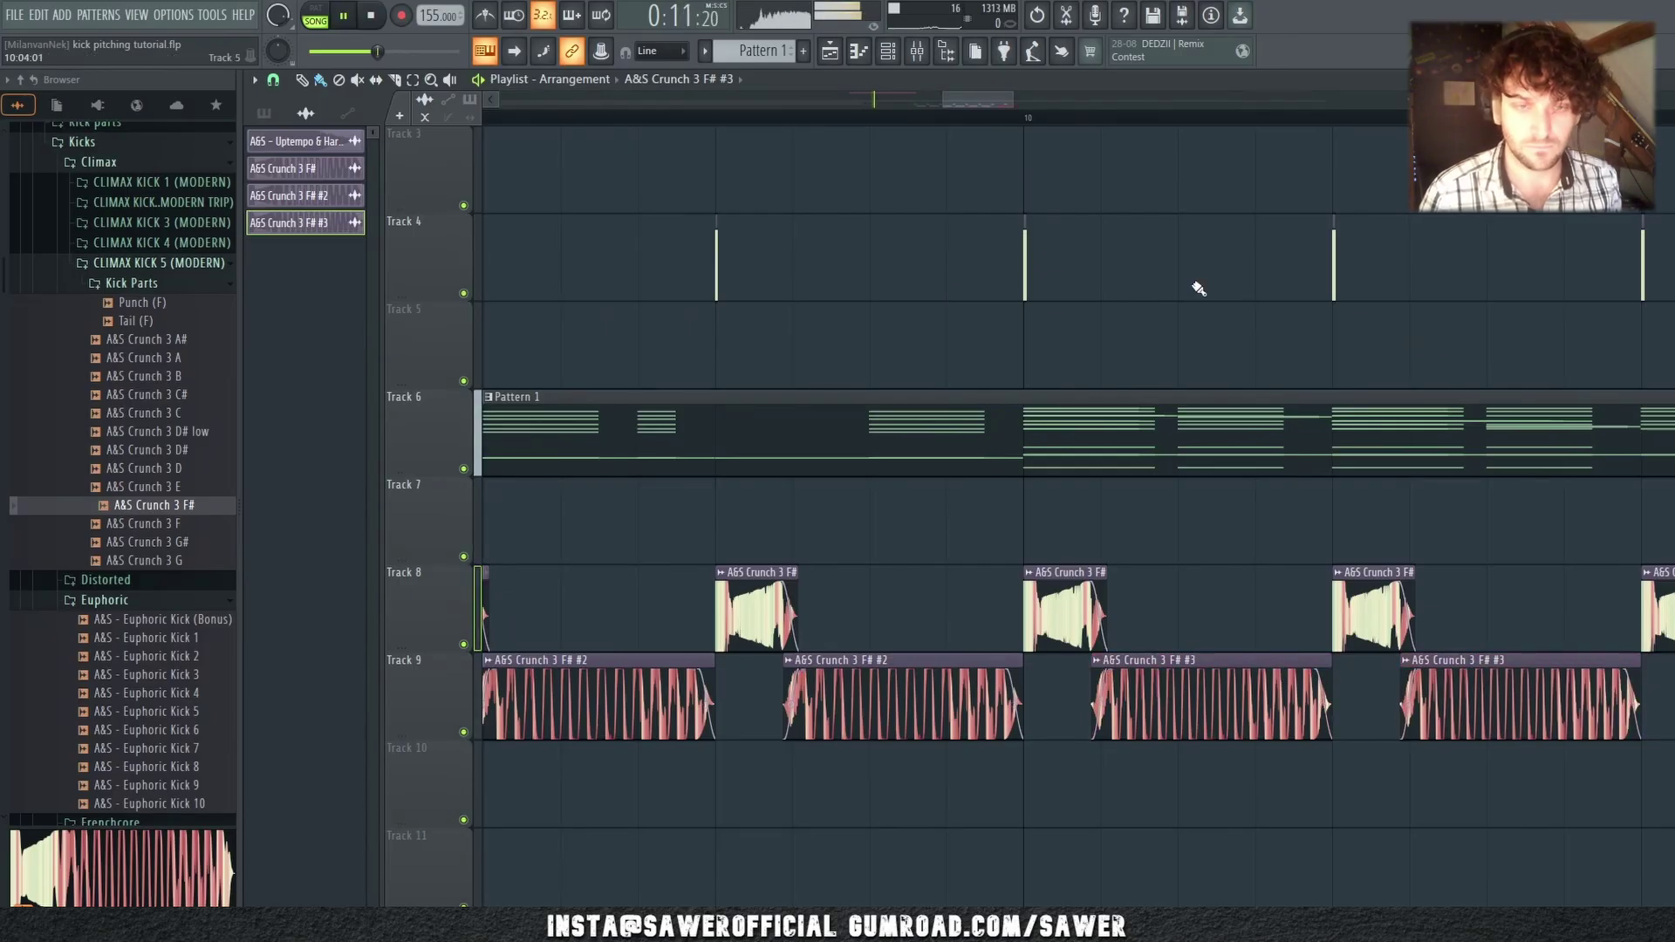
Step: Set mixer insert 25 to -6.0 dB while previewing the kicks in bars 9 and 10
{"action": "scroll", "coordinate": [920, 123], "scroll_direction": "down", "scroll_amount": 3}
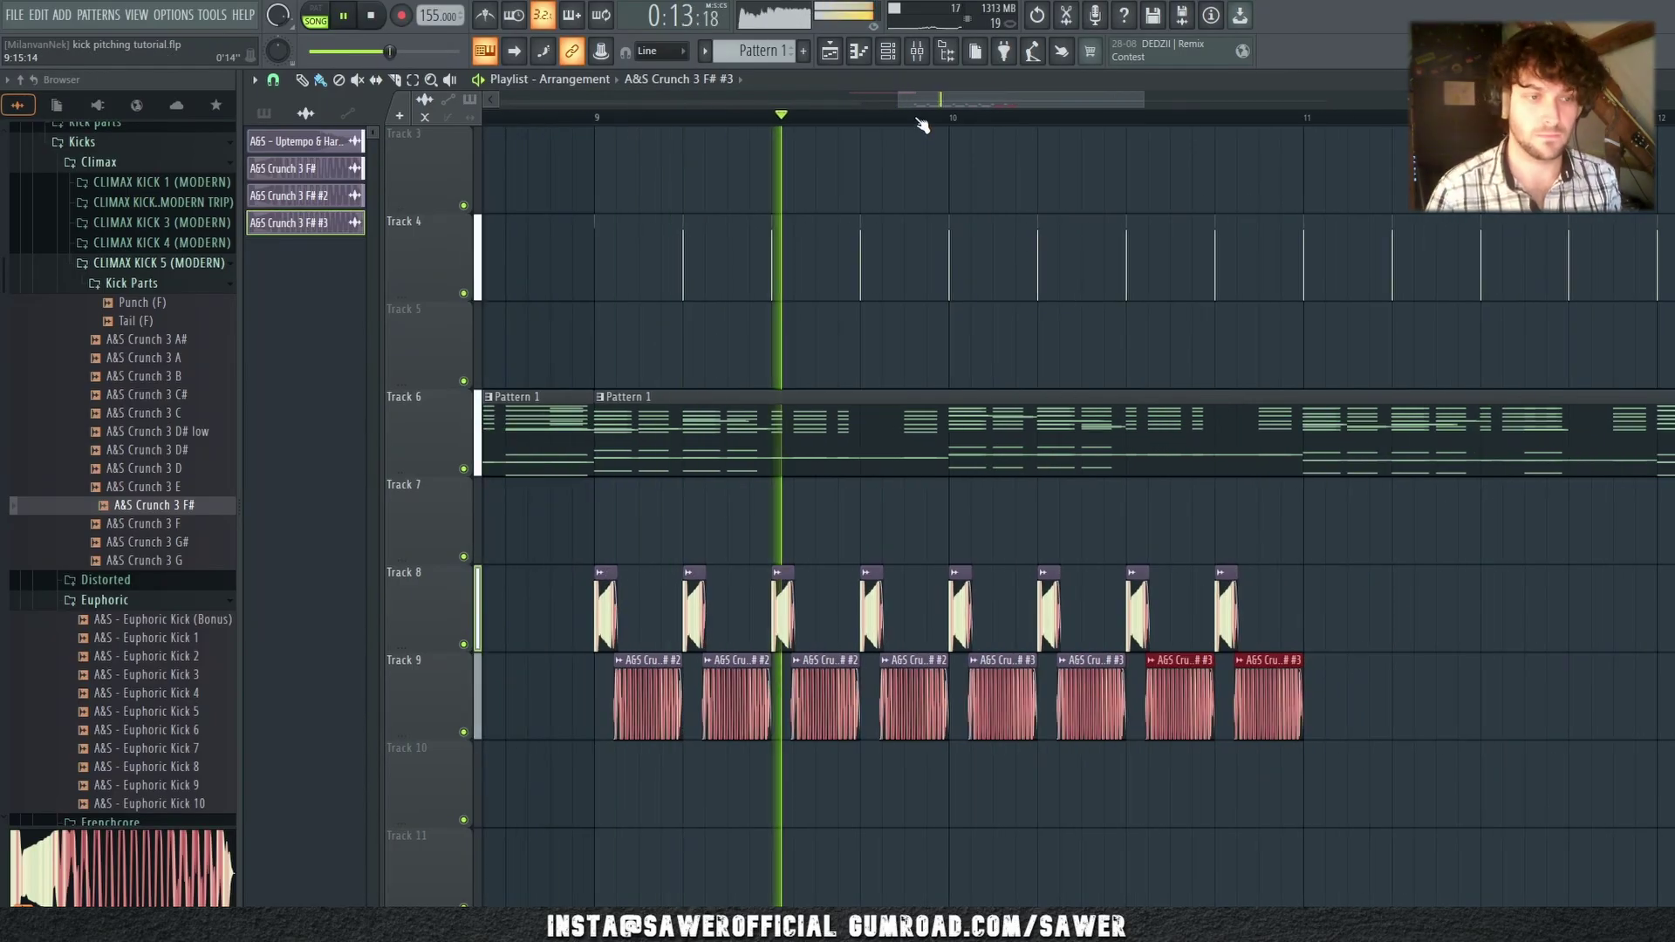
{"action": "left_click", "coordinate": [917, 54]}
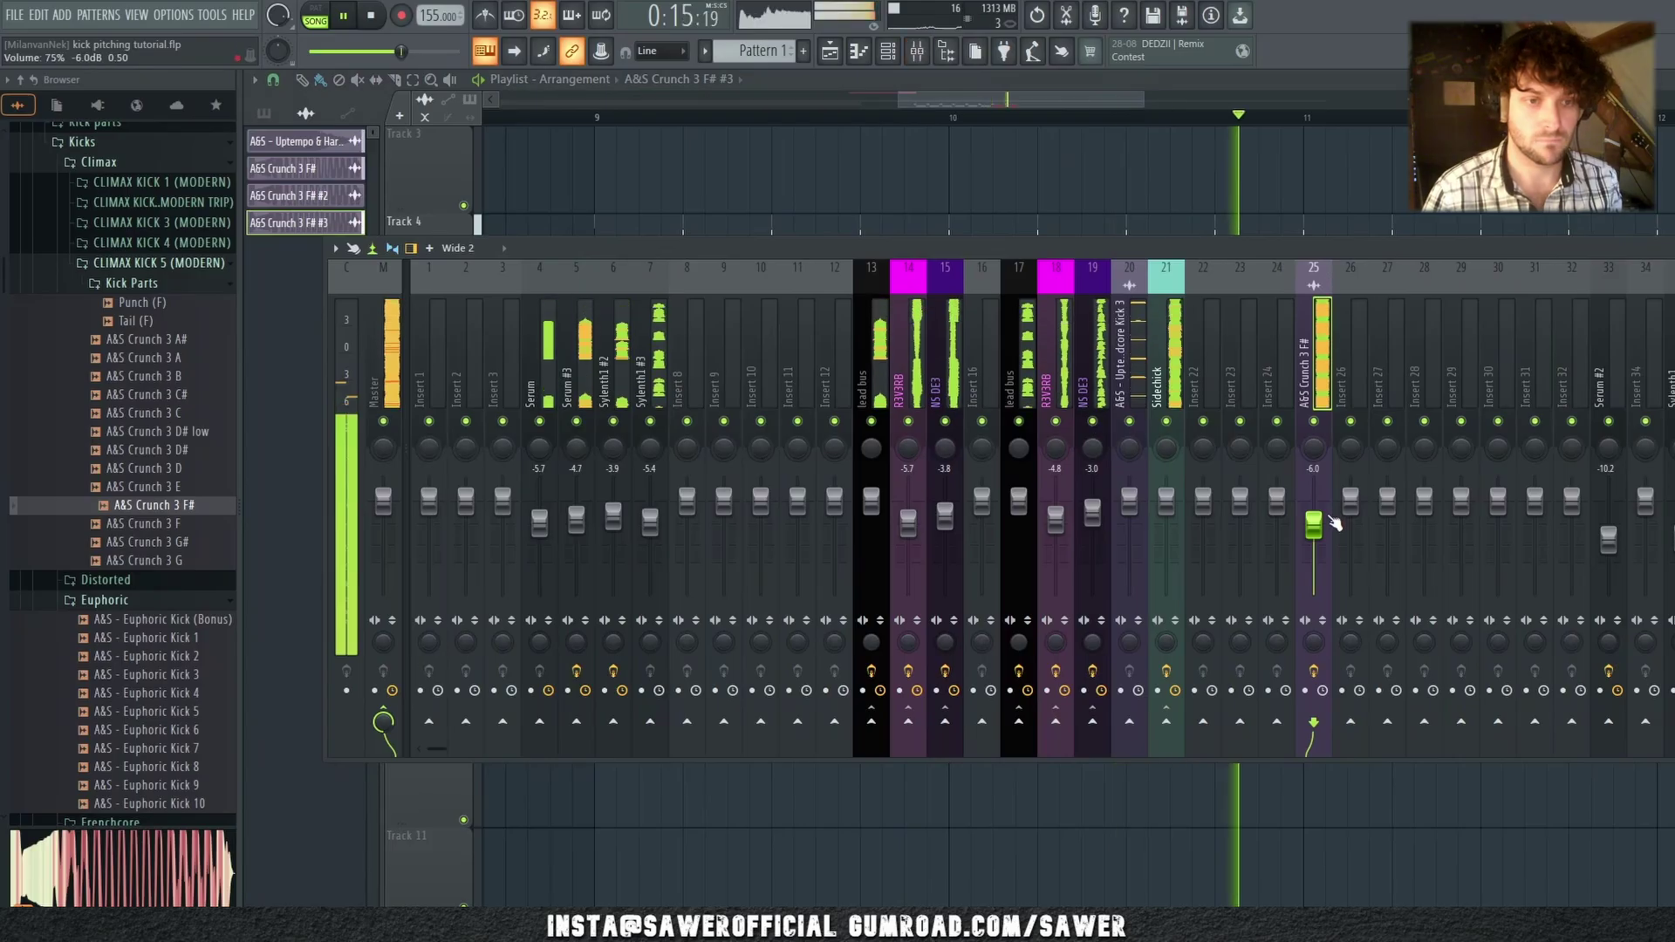
{"action": "key", "text": "space"}
Step: Audition the third bar's D#3 bass note in the piano roll and return to the playlist
{"action": "key", "text": "F7"}
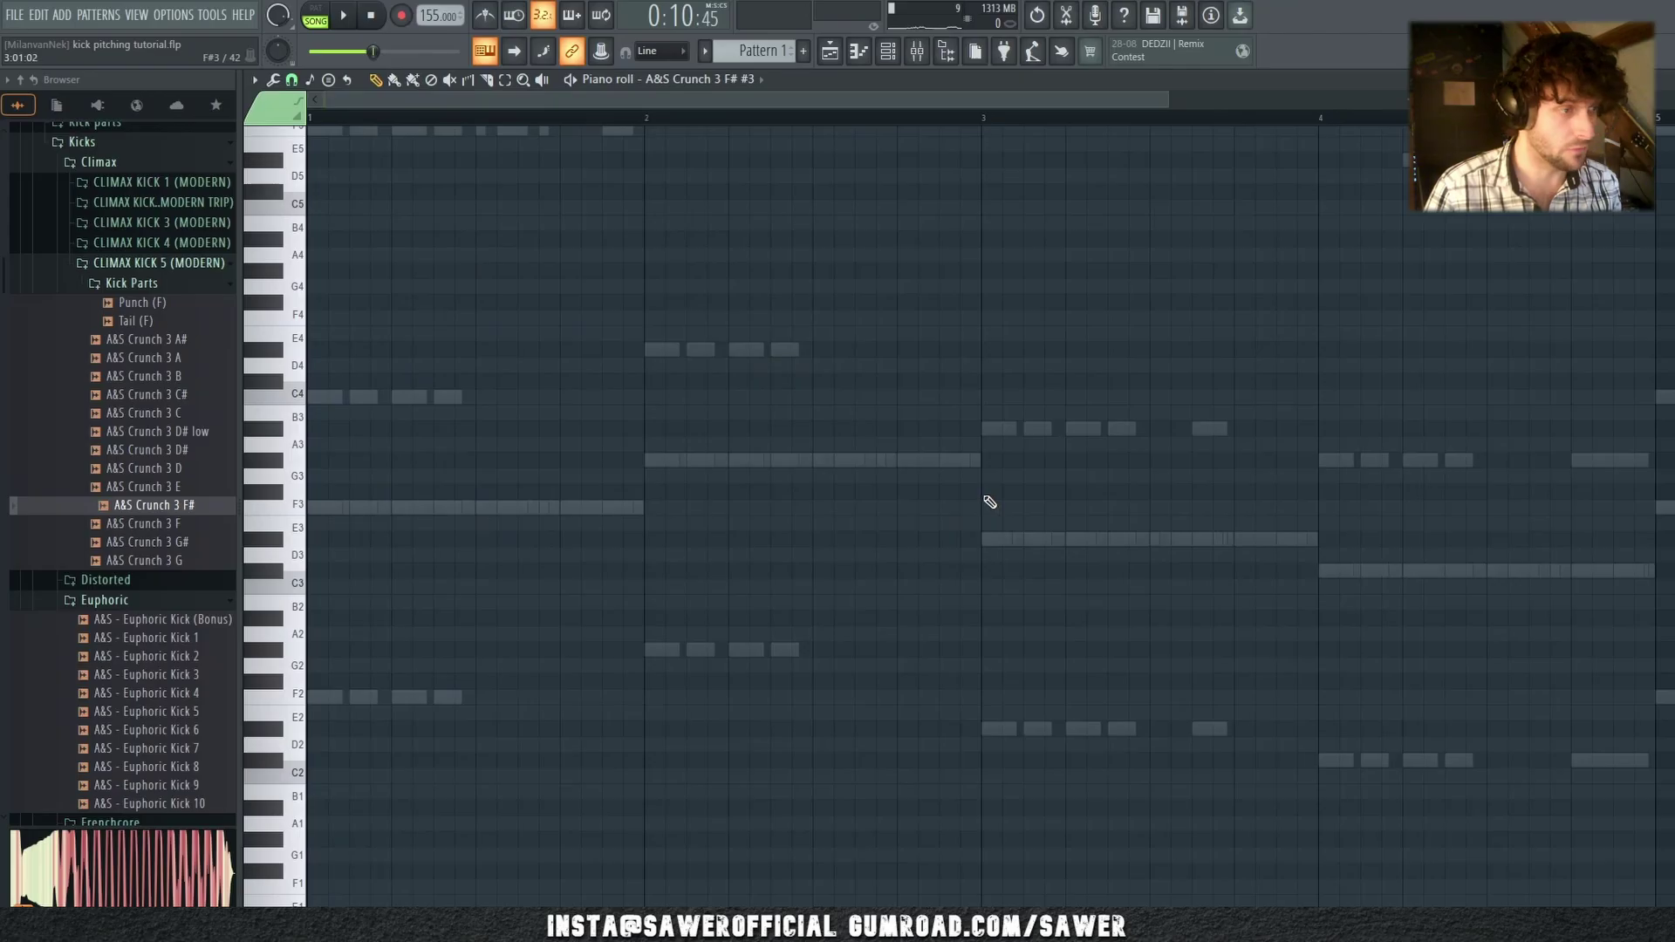
{"action": "left_click", "coordinate": [273, 547]}
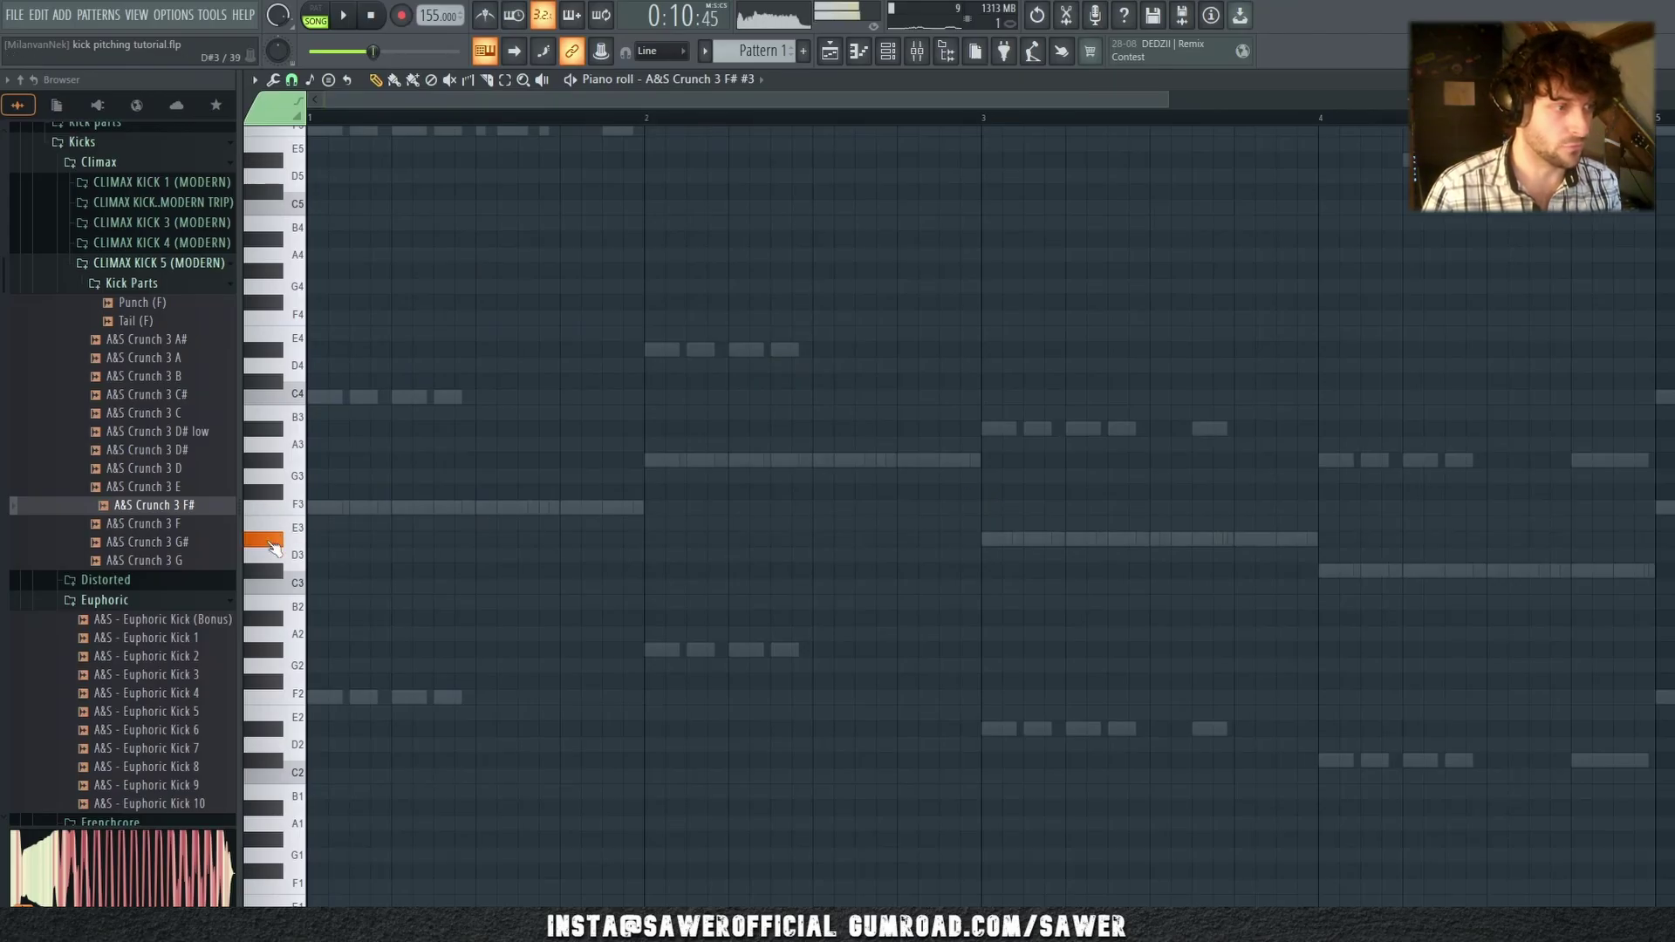
{"action": "key", "text": "F5"}
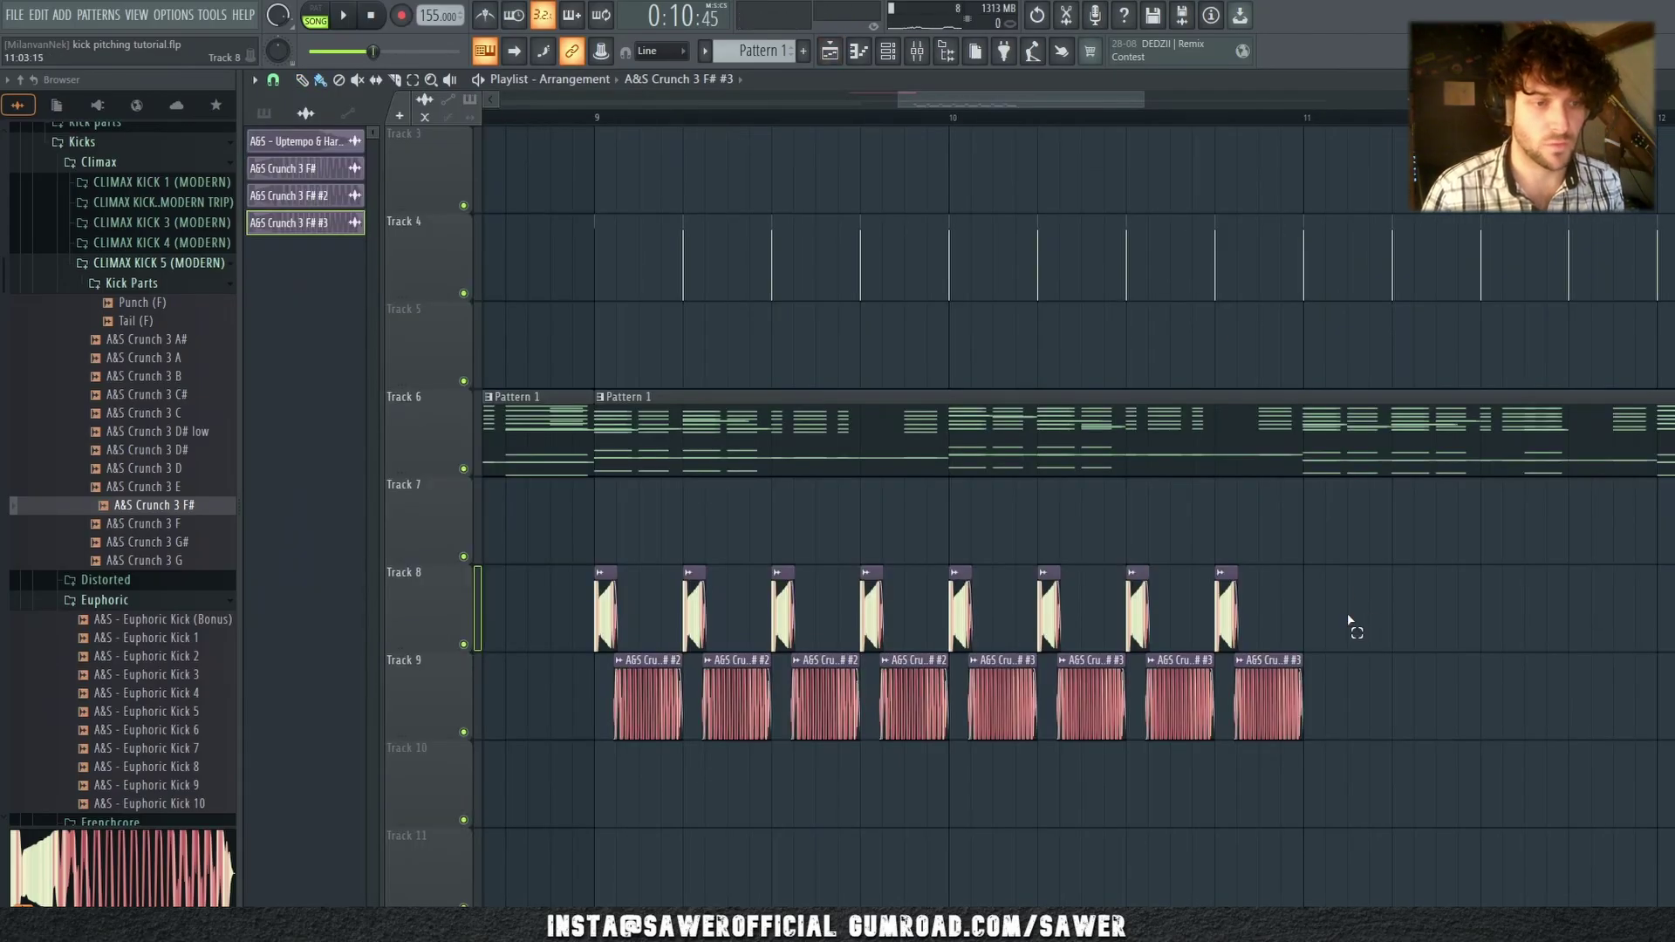
Step: Fill bar 11 with kick punches and a unique A&S Crunch 3 F# #4 tail, trimmed to the beat and copied across
{"action": "left_click_drag", "start_coordinate": [1348, 615], "coordinate": [946, 602]}
{"action": "left_click_drag", "start_coordinate": [853, 228], "coordinate": [908, 229]}
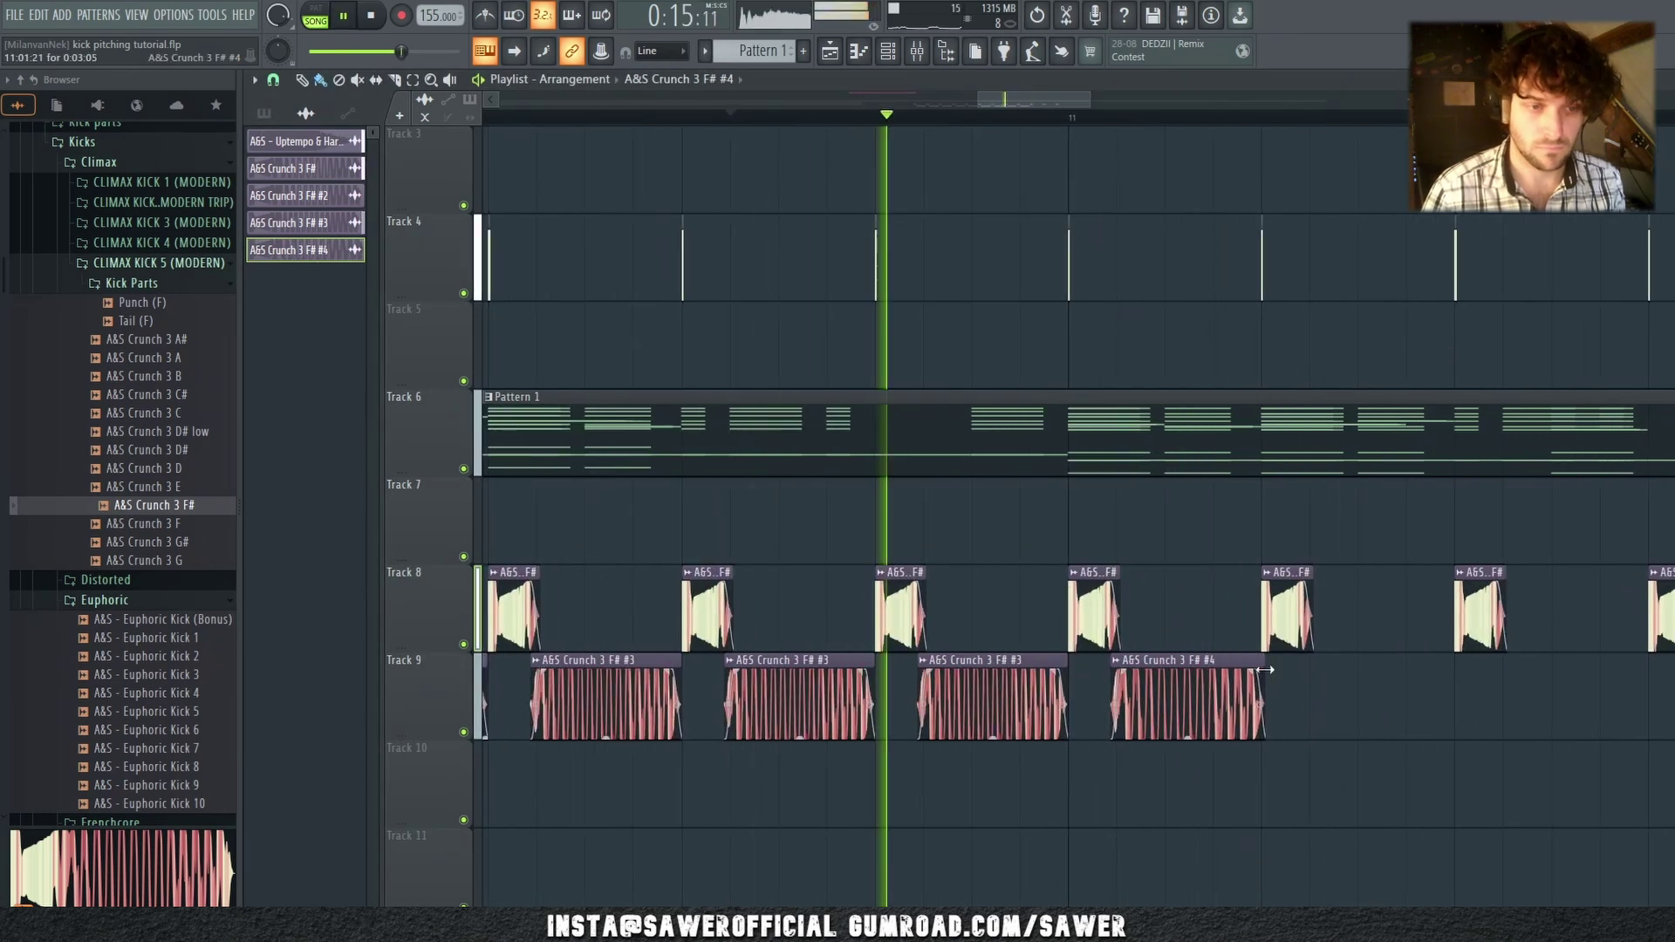
{"action": "key", "text": "space"}
{"action": "left_click_drag", "start_coordinate": [1264, 670], "coordinate": [1259, 670]}
{"action": "left_click_drag", "start_coordinate": [1199, 672], "coordinate": [1674, 673], "text": "shift"}
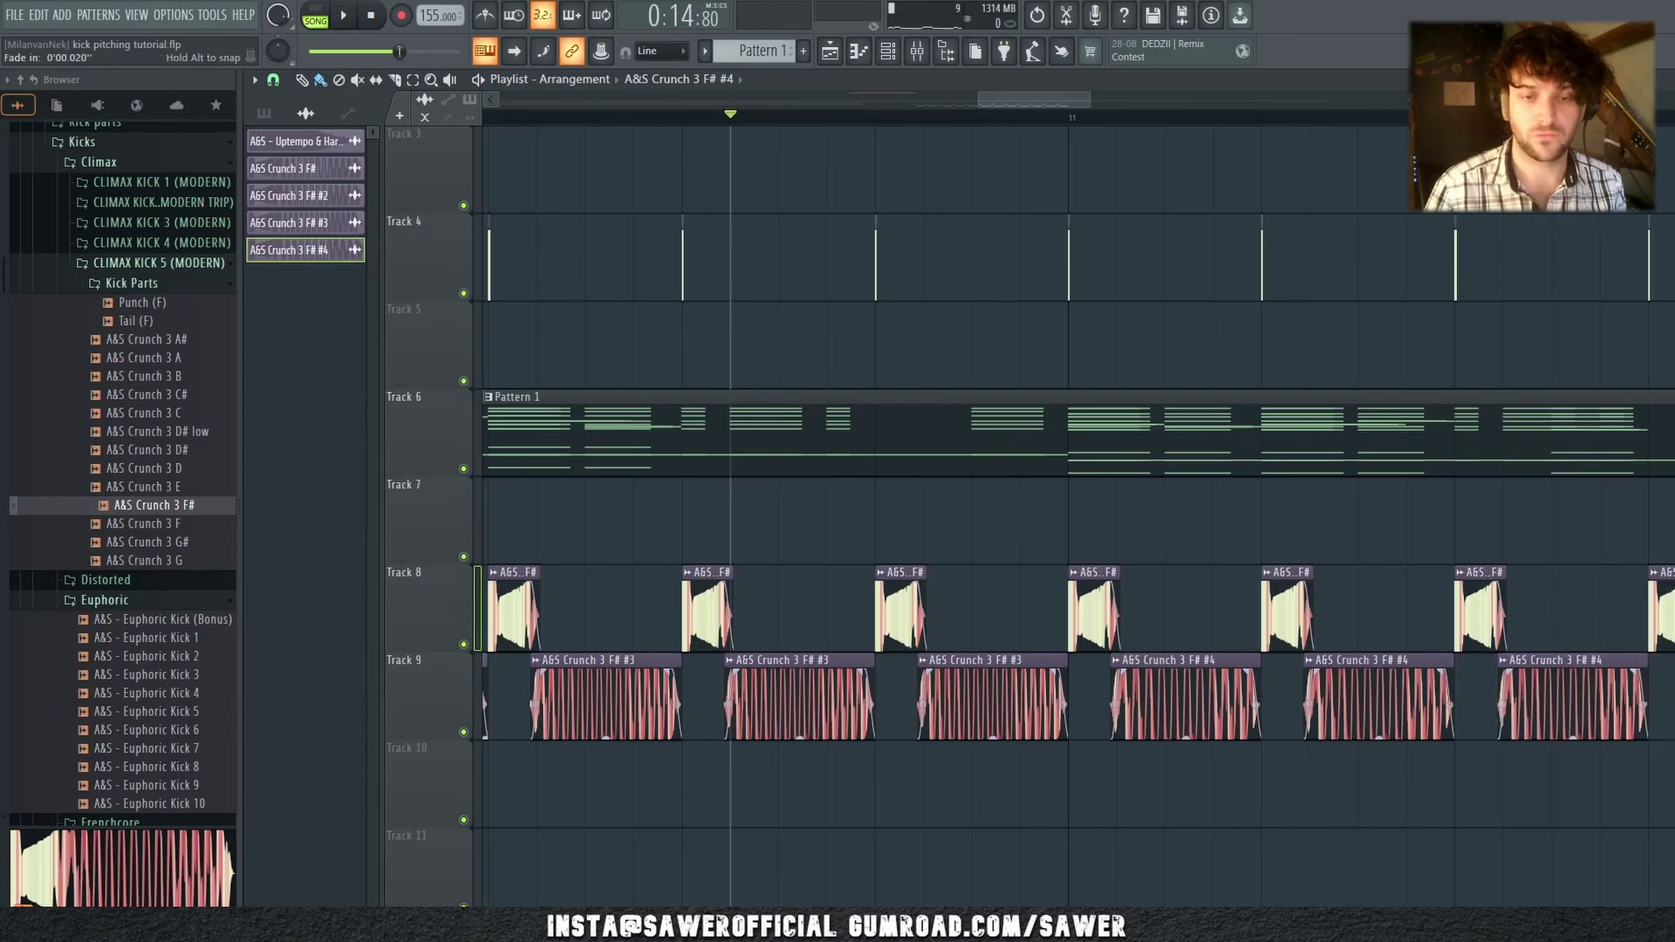
Step: Make bar 11's last tail unique as #5, with a 9-semitone pitch range raised fully and a 184.04% time-stretch multiplier
{"action": "double_click", "coordinate": [1670, 673]}
{"action": "key", "text": "Escape"}
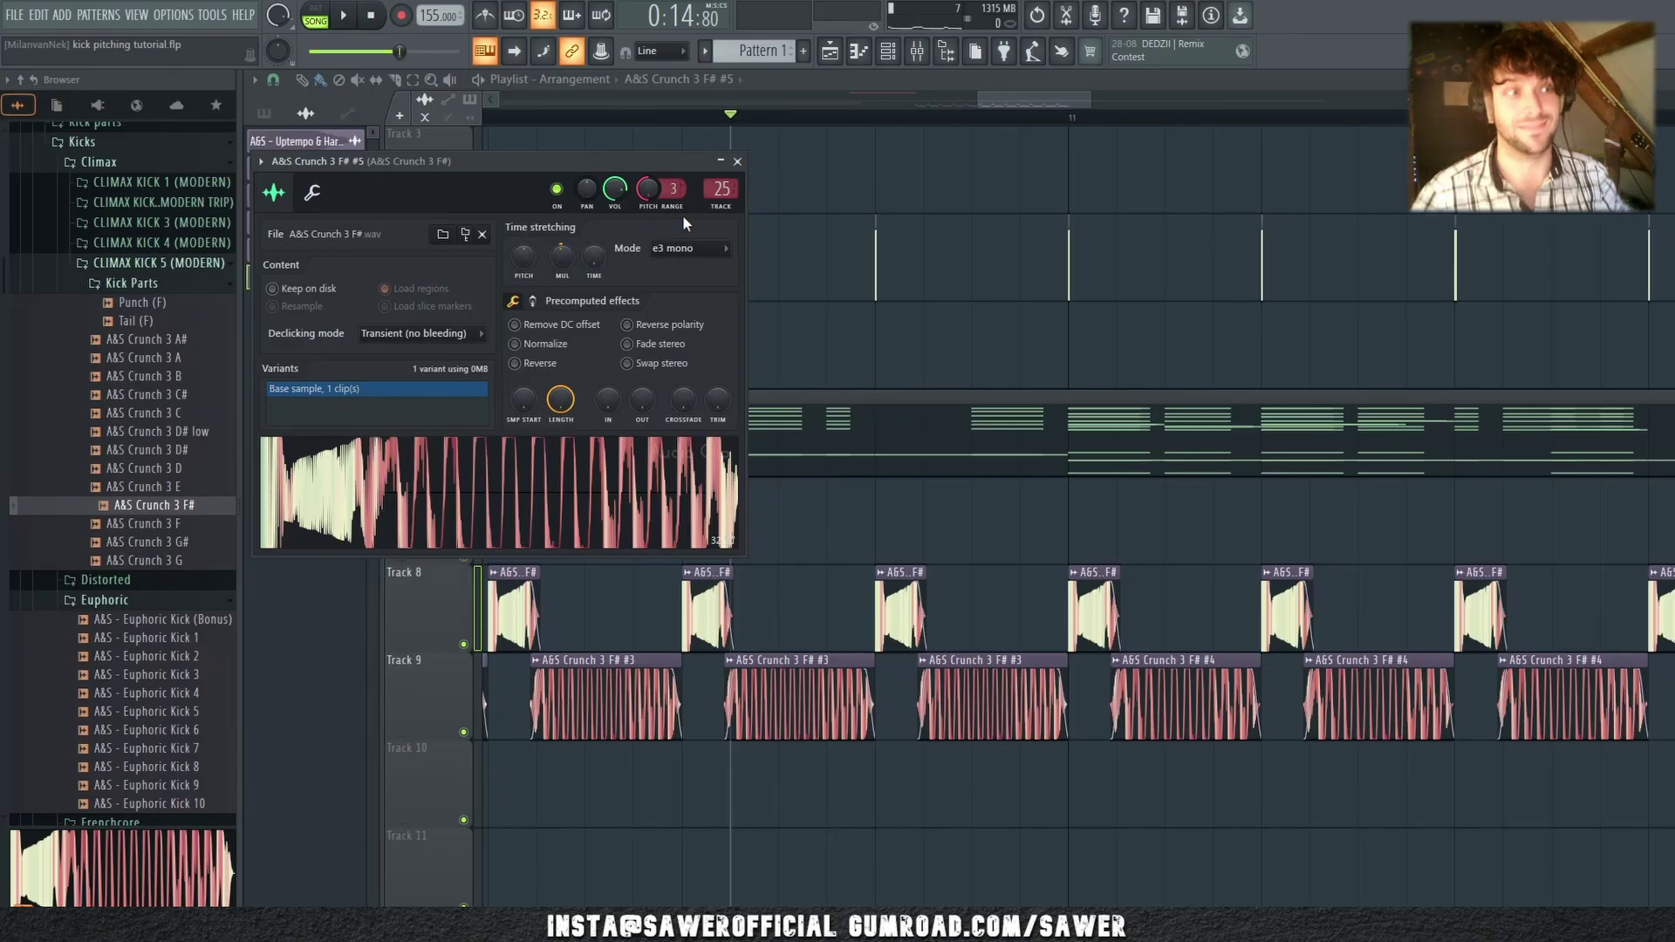
{"action": "scroll", "coordinate": [672, 190], "scroll_direction": "up", "scroll_amount": 6}
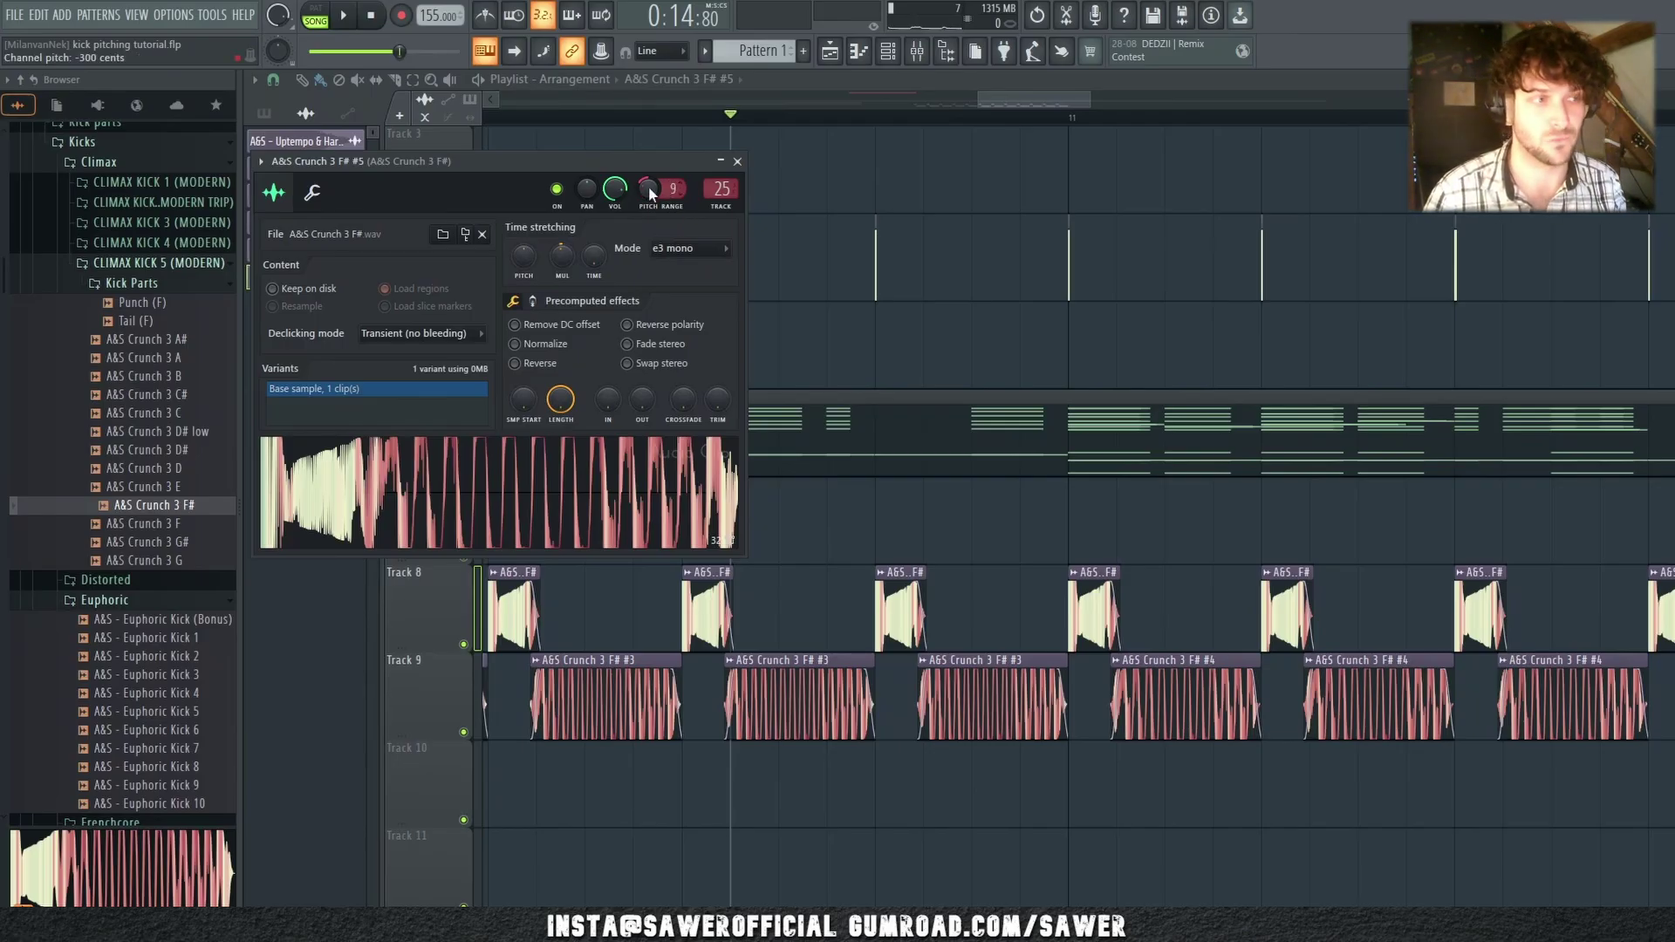
{"action": "left_click_drag", "start_coordinate": [650, 194], "coordinate": [650, 157]}
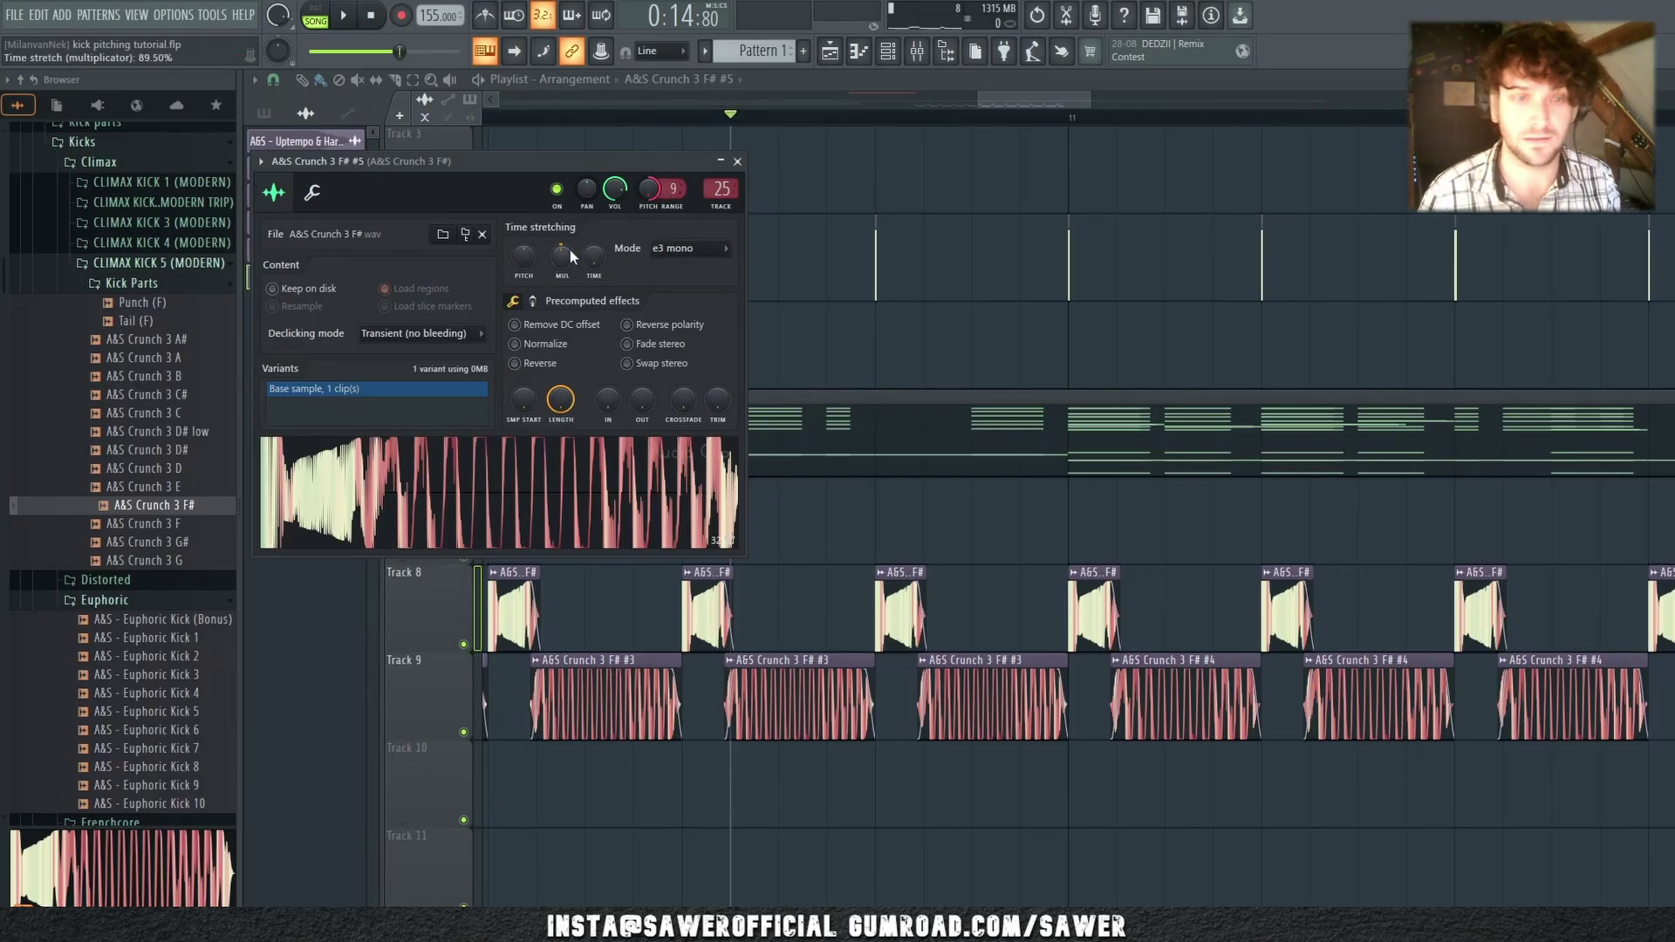
{"action": "scroll", "coordinate": [569, 249], "scroll_direction": "up", "scroll_amount": 5}
{"action": "scroll", "coordinate": [568, 250], "scroll_direction": "up", "scroll_amount": 2}
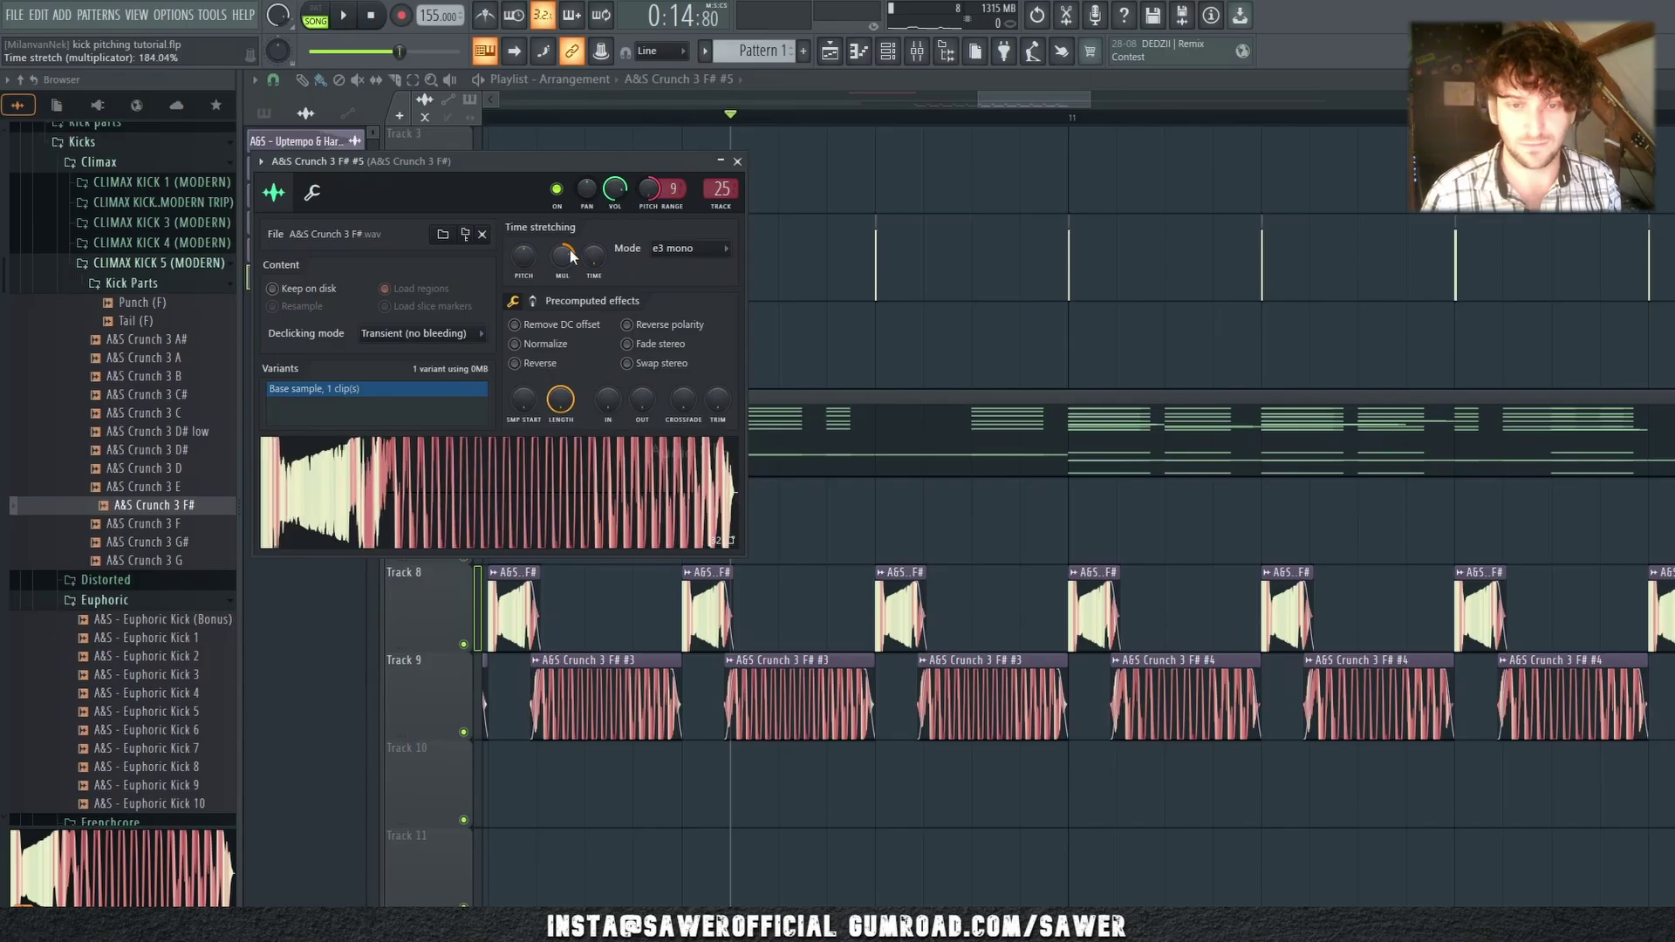
{"action": "key", "text": "Escape"}
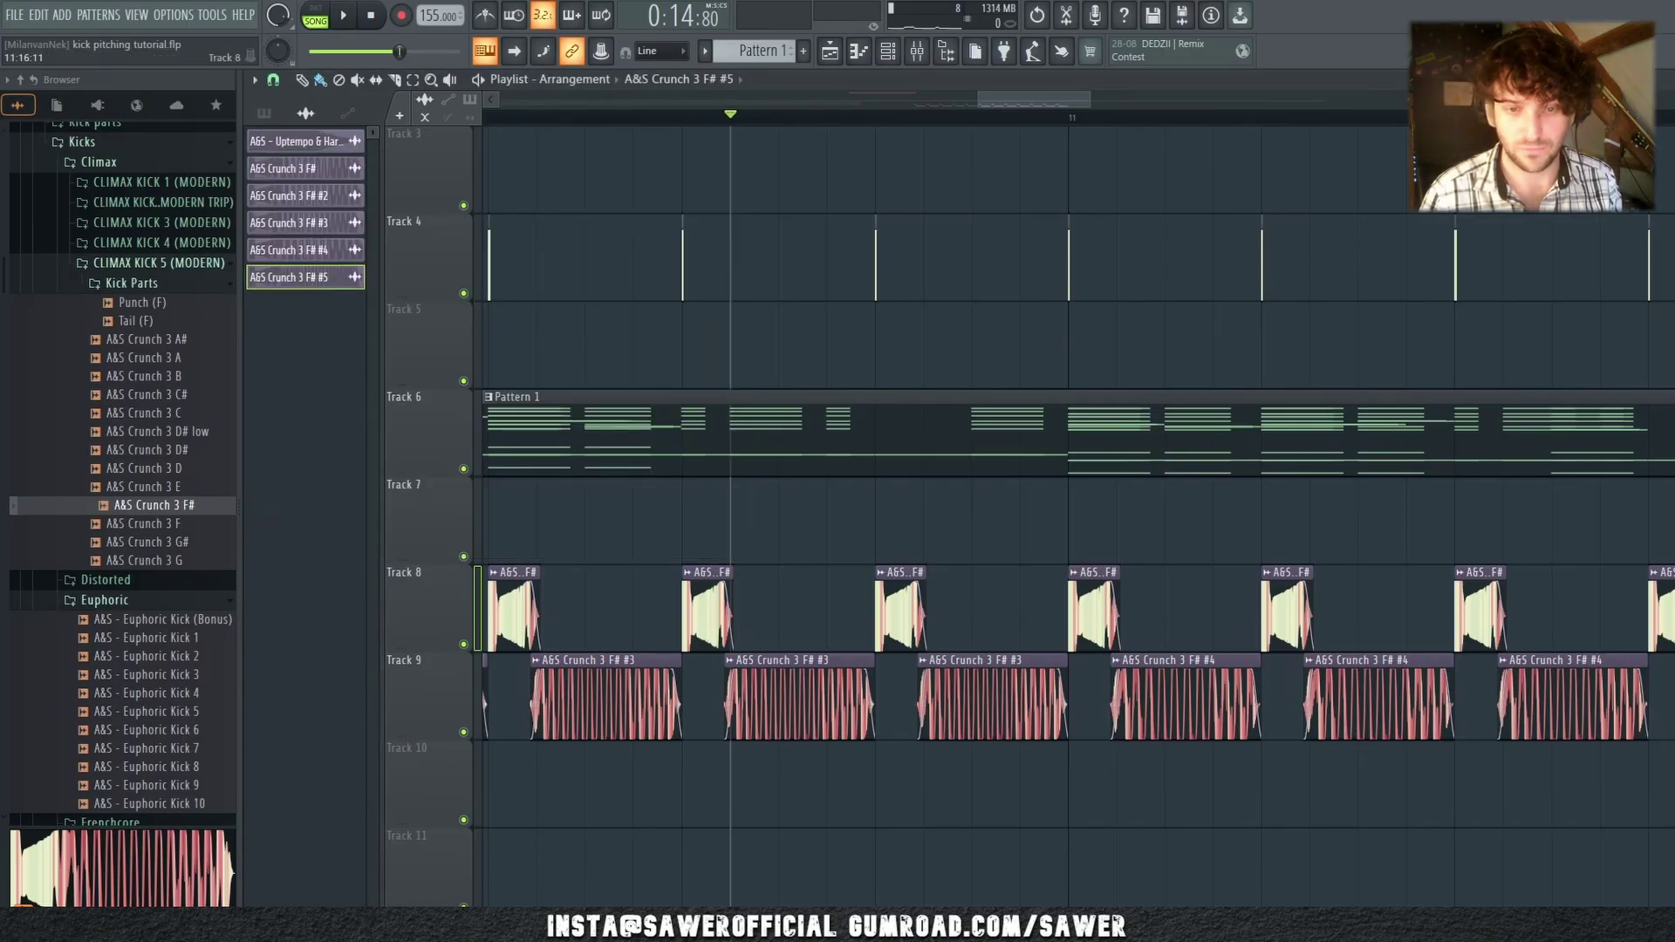
Step: Play bars 10 and 11 to preview the kicks with the new #5 tail
{"action": "key", "text": "space"}
{"action": "scroll", "coordinate": [1289, 128], "scroll_direction": "down", "scroll_amount": 2}
{"action": "scroll", "coordinate": [1289, 128], "scroll_direction": "down", "scroll_amount": 1}
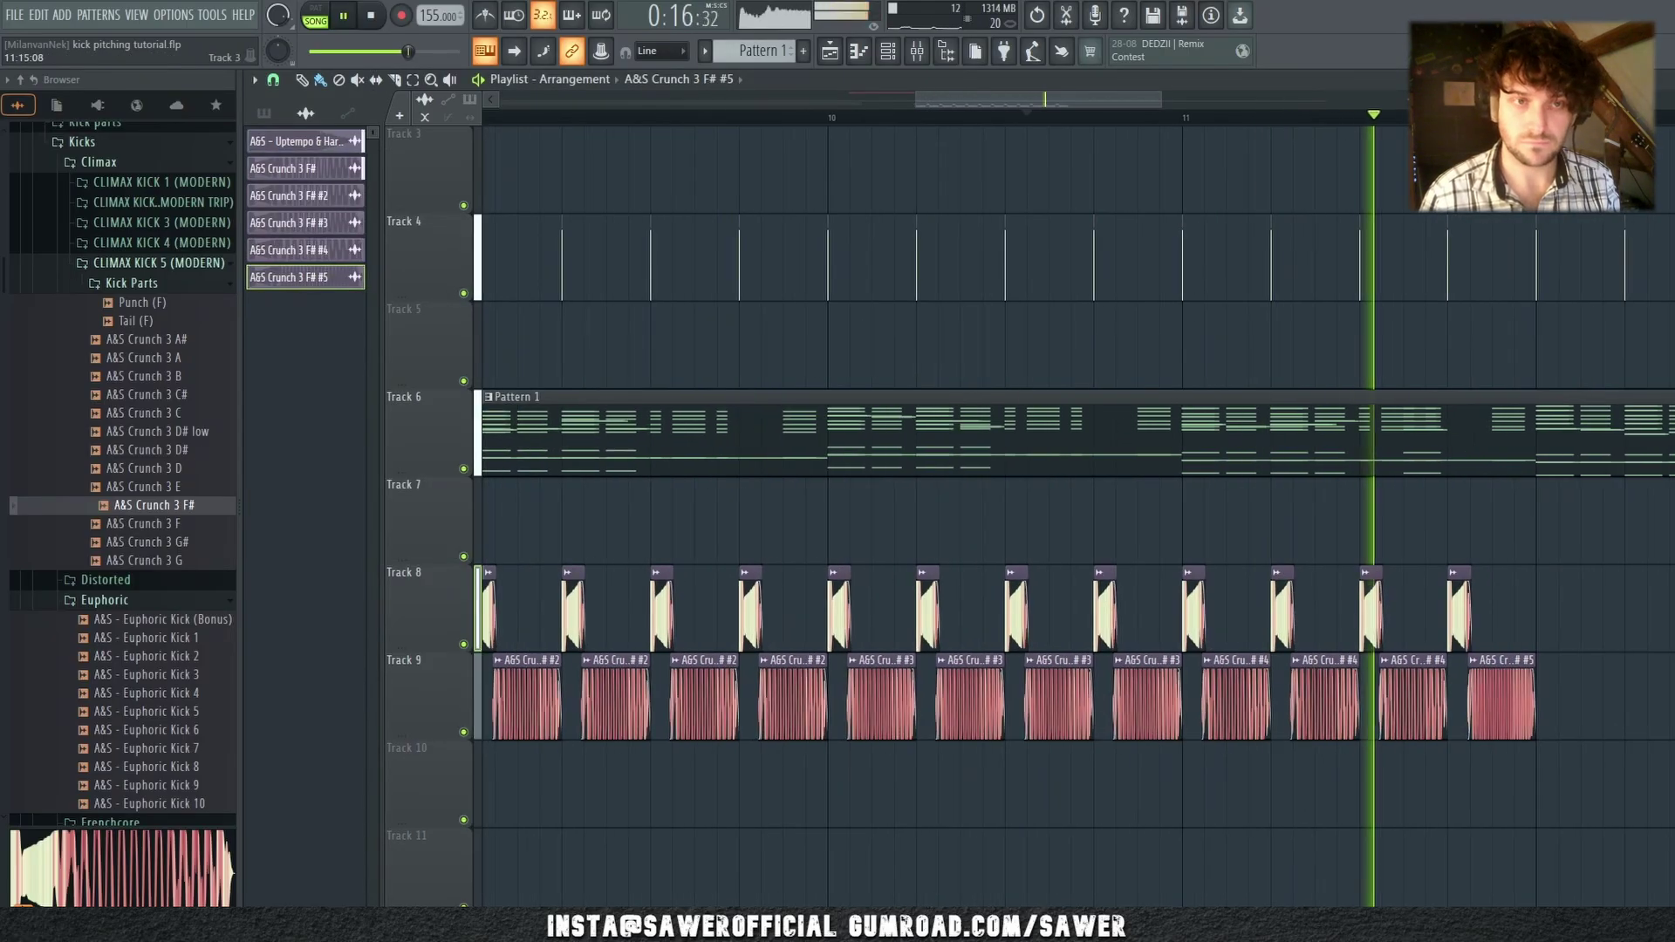
{"action": "key", "text": "space"}
Step: Replace the first two tails in bar 11 with the #5 tail and the last one with the #4 tail
{"action": "scroll", "coordinate": [1519, 698], "scroll_direction": "up", "scroll_amount": 2}
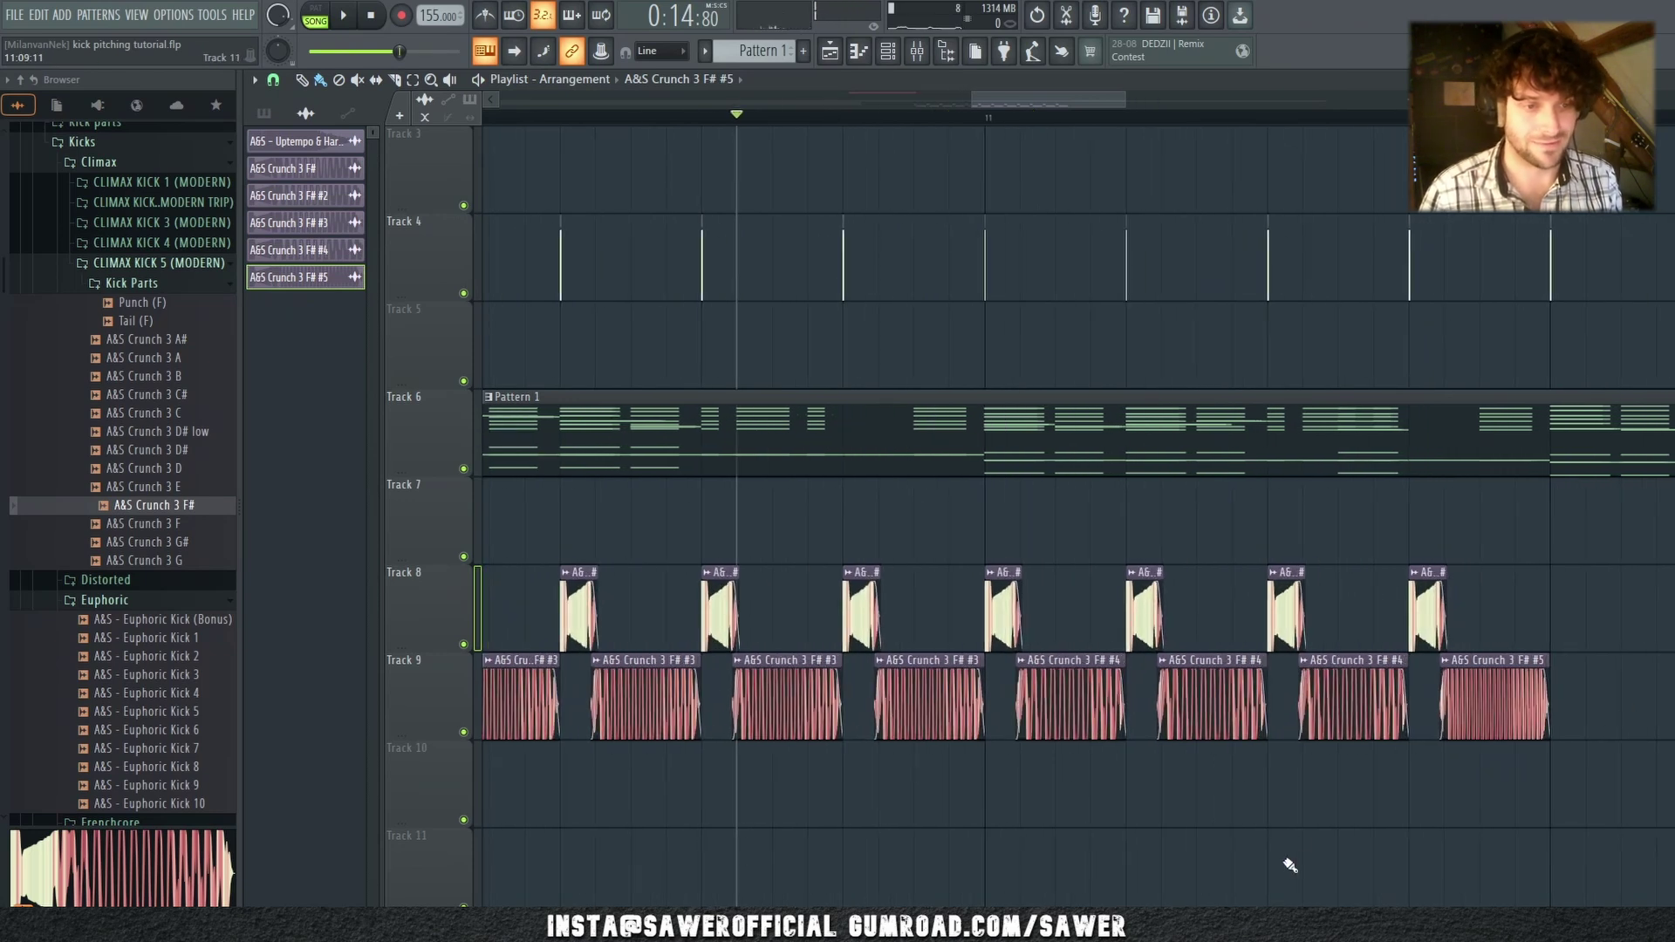
{"action": "right_click", "coordinate": [1058, 667]}
{"action": "left_click_drag", "start_coordinate": [1460, 659], "coordinate": [1047, 659], "text": "shift"}
{"action": "right_click", "coordinate": [1202, 671]}
{"action": "left_click", "coordinate": [1202, 672]}
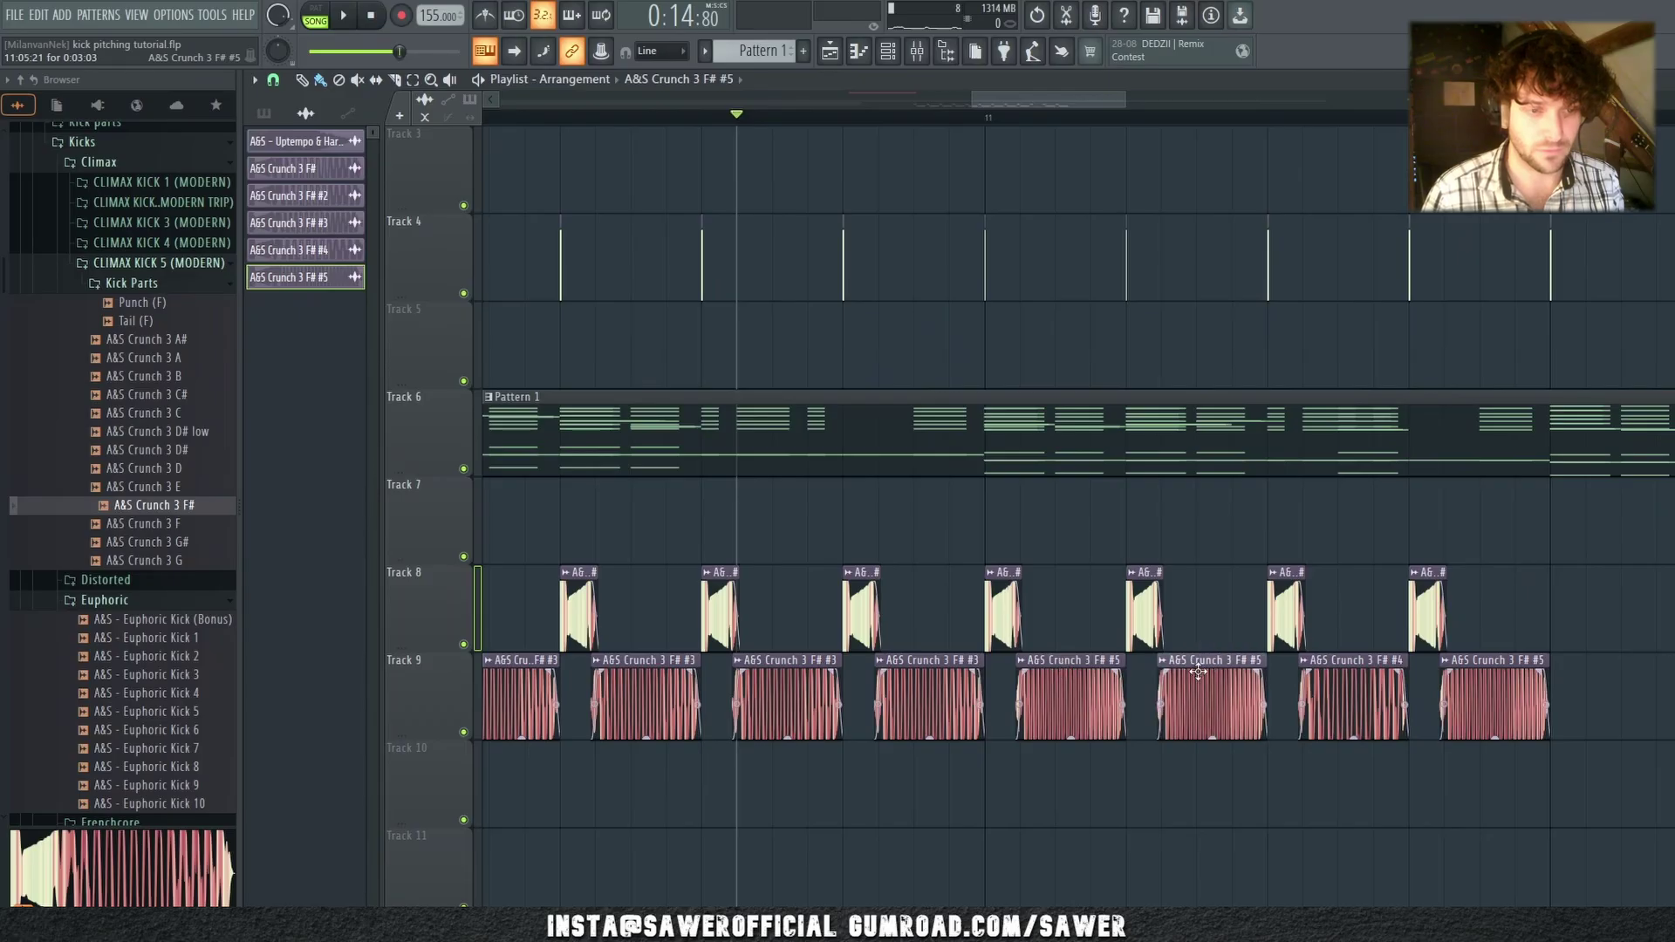
{"action": "right_click", "coordinate": [1450, 689]}
{"action": "left_click", "coordinate": [1344, 660]}
{"action": "left_click", "coordinate": [1483, 697]}
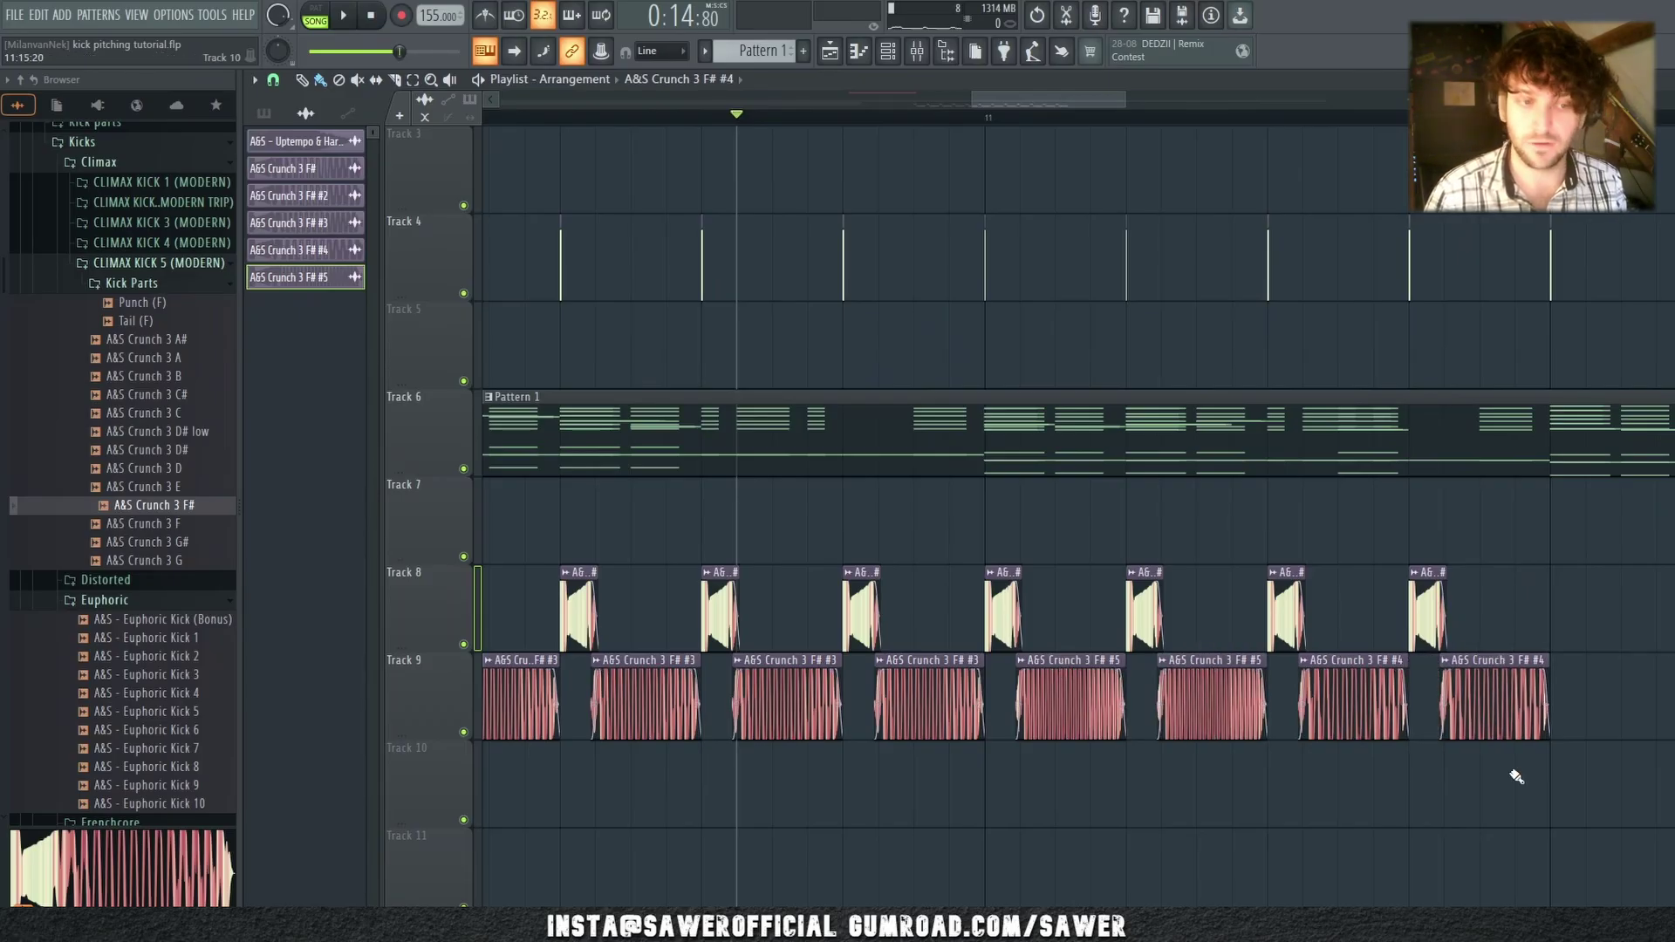
Step: Play back bar 11 to check how the rearranged #5 and #4 tails follow the melody
{"action": "key", "text": "space"}
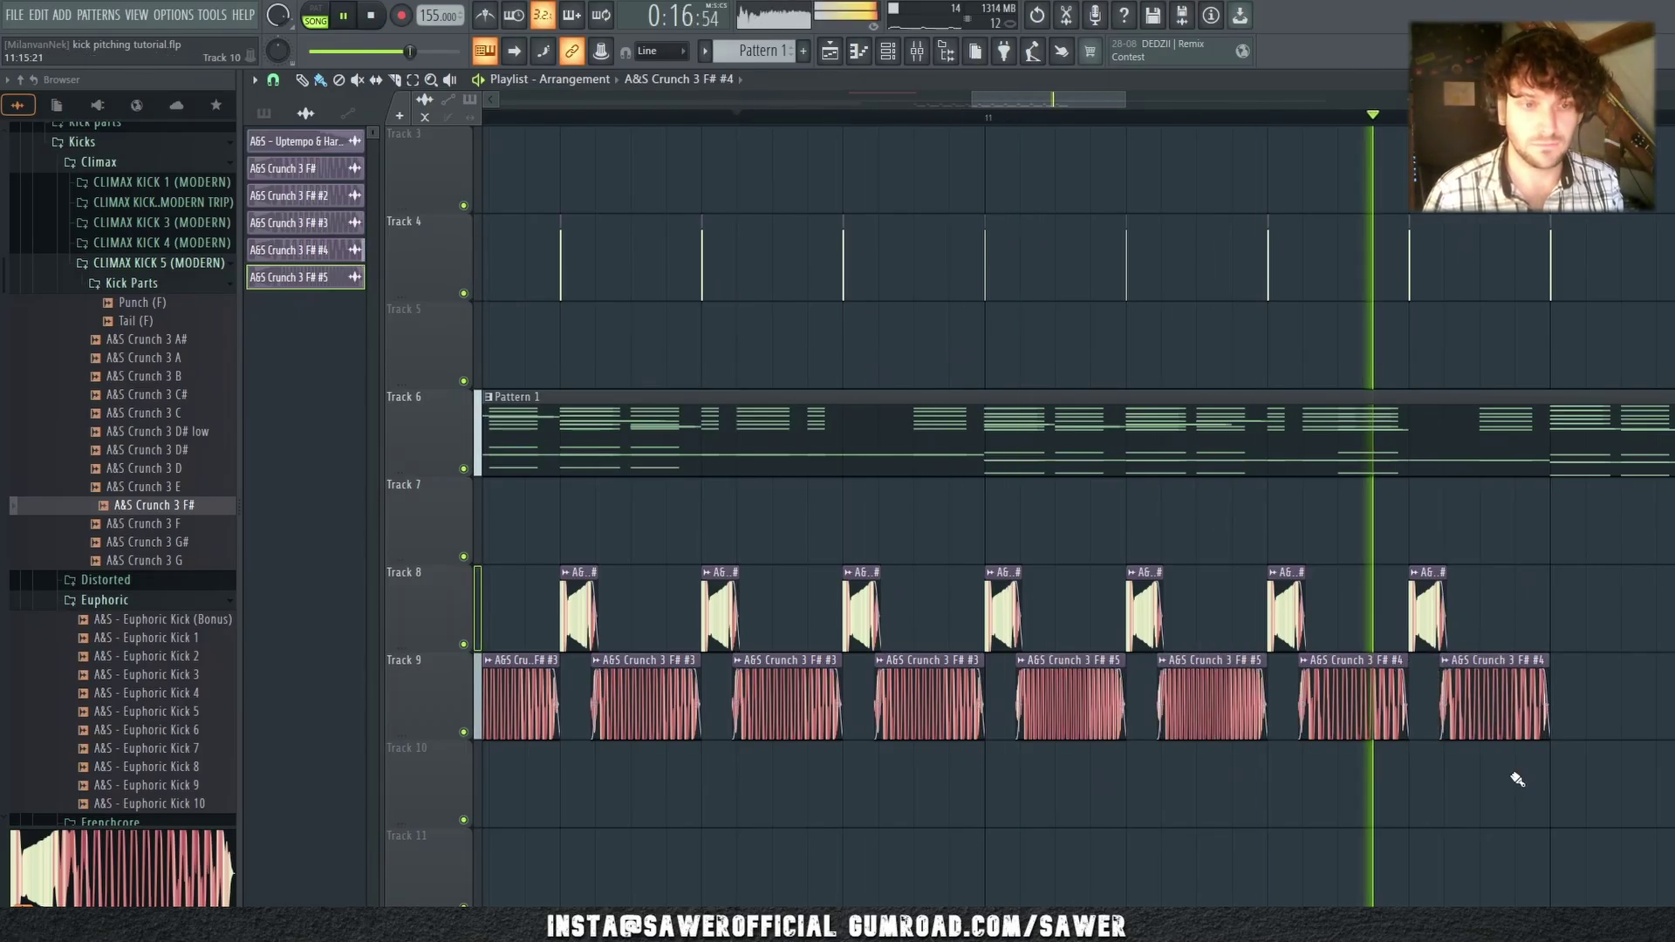
{"action": "key", "text": "space"}
{"action": "scroll", "coordinate": [1199, 121], "scroll_direction": "down", "scroll_amount": 3}
{"action": "scroll", "coordinate": [1203, 131], "scroll_direction": "up", "scroll_amount": 2}
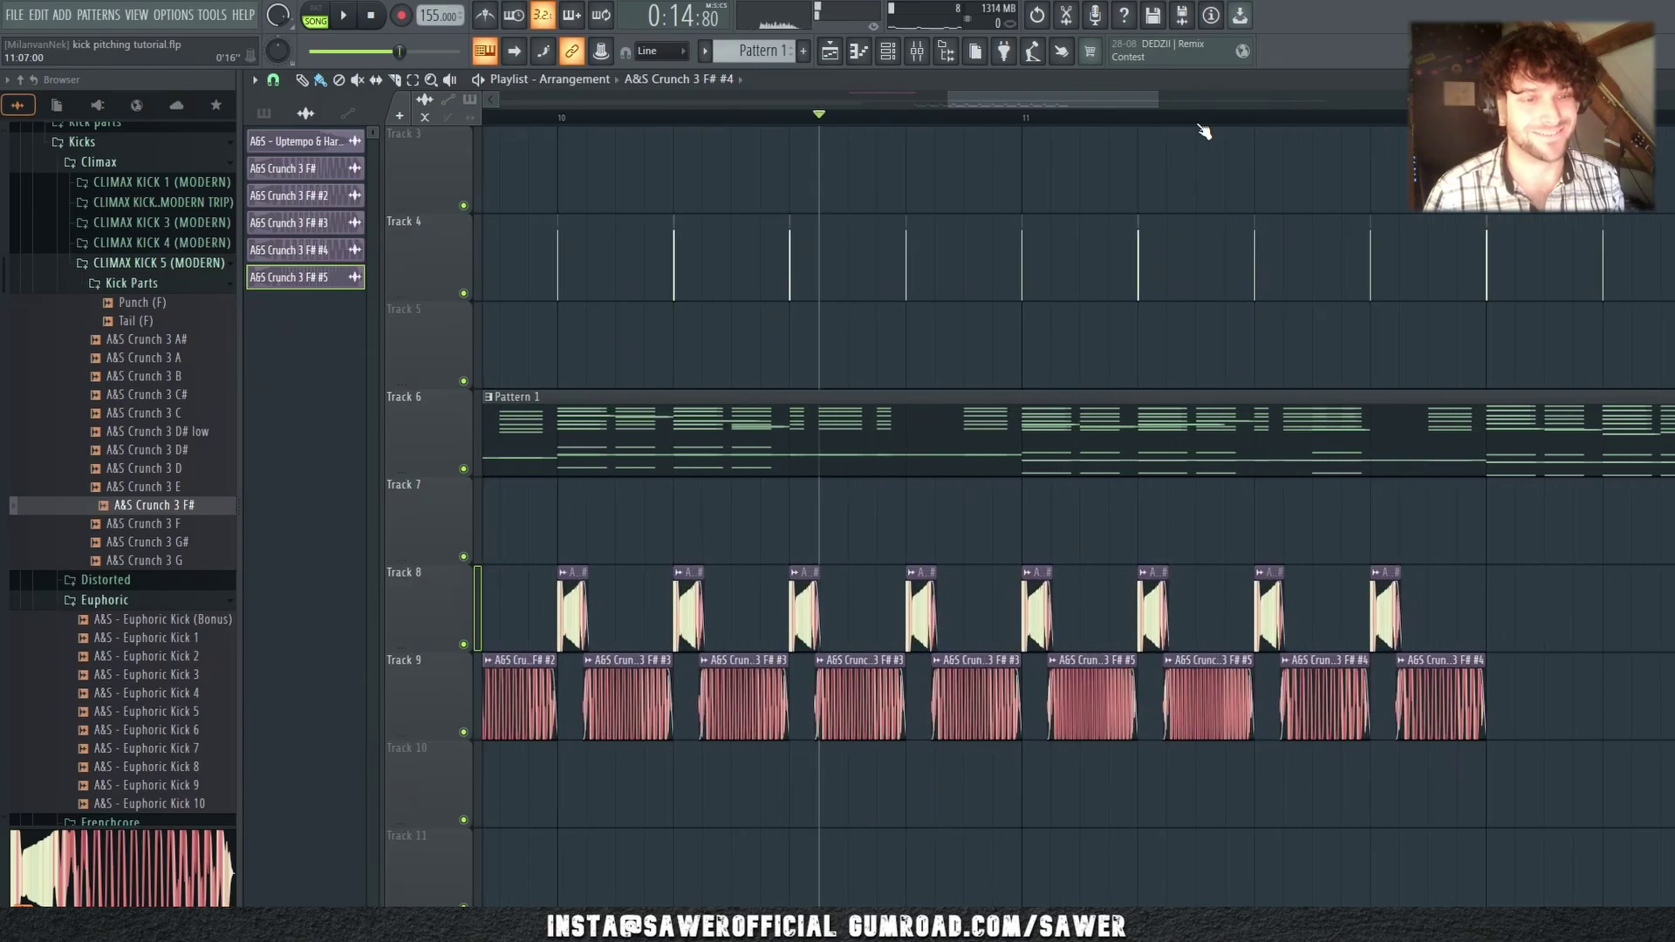
{"action": "scroll", "coordinate": [1204, 130], "scroll_direction": "down", "scroll_amount": 2}
{"action": "left_click_drag", "start_coordinate": [1367, 774], "coordinate": [1145, 724]}
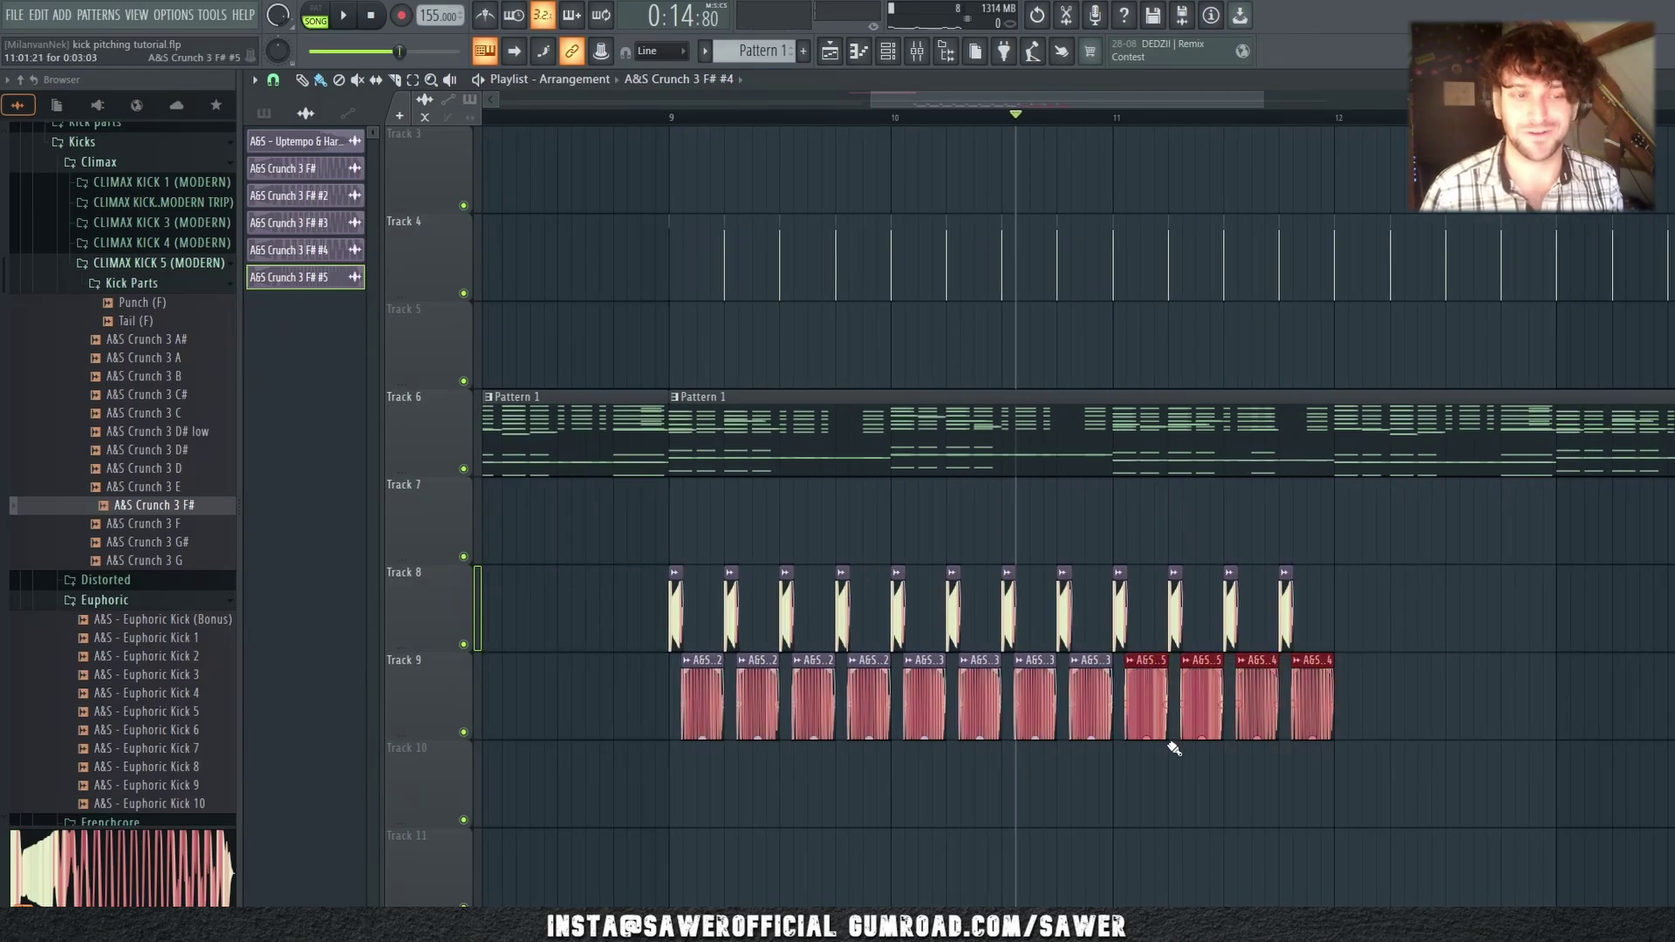
{"action": "key", "text": "ctrl+d"}
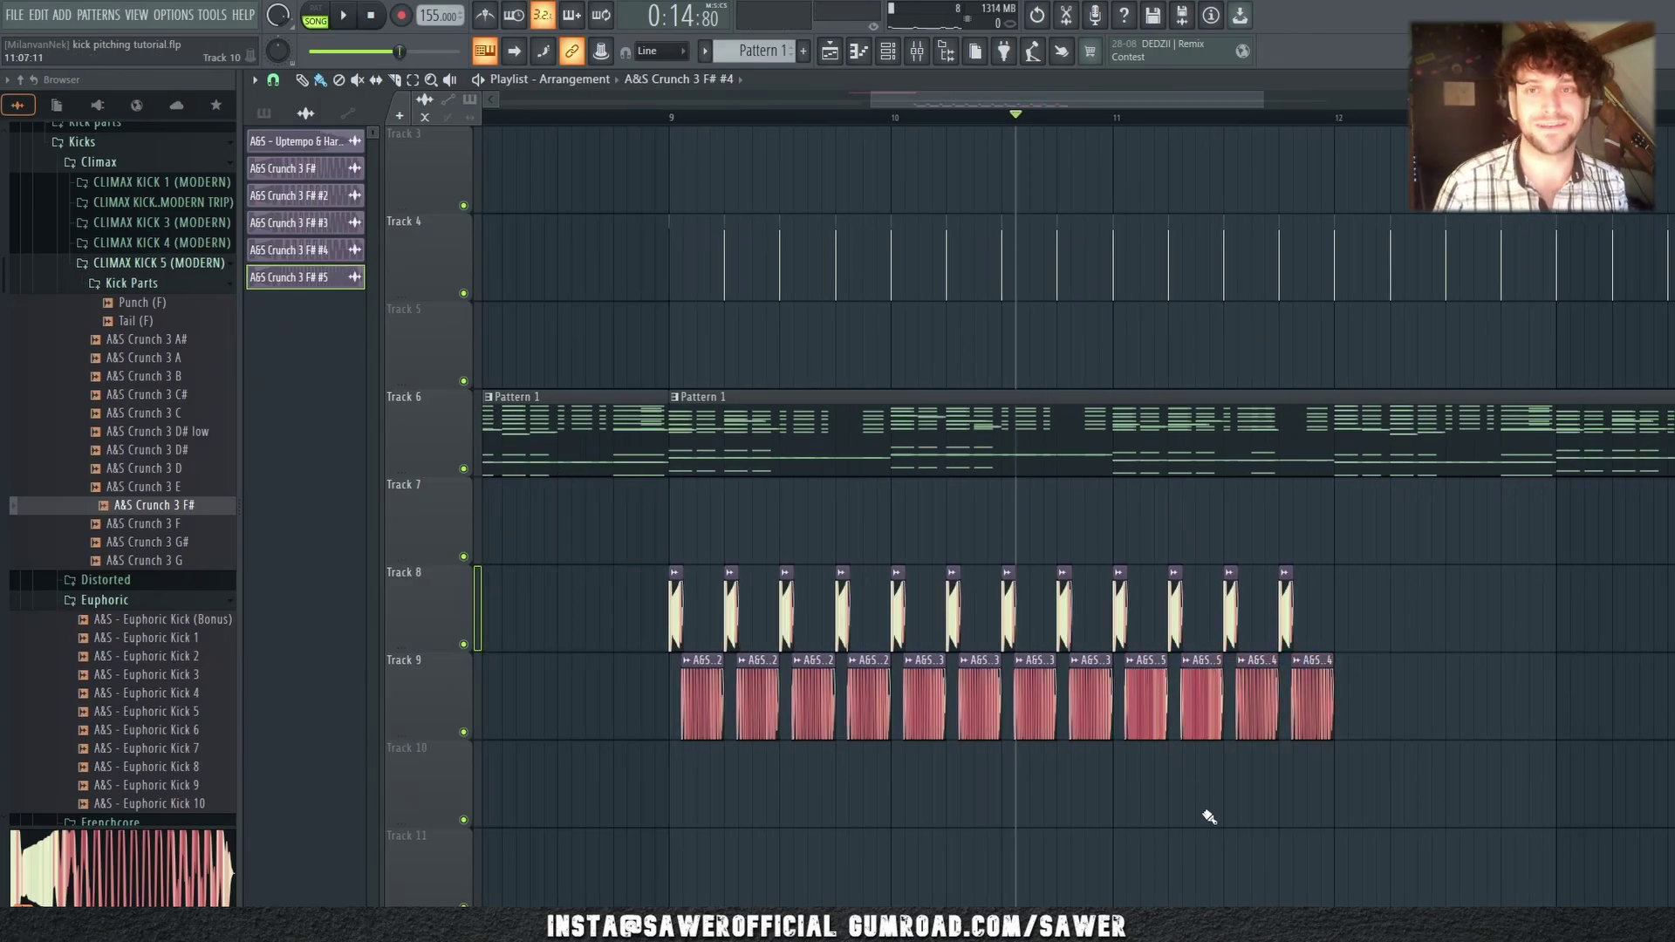
{"action": "key", "text": "space"}
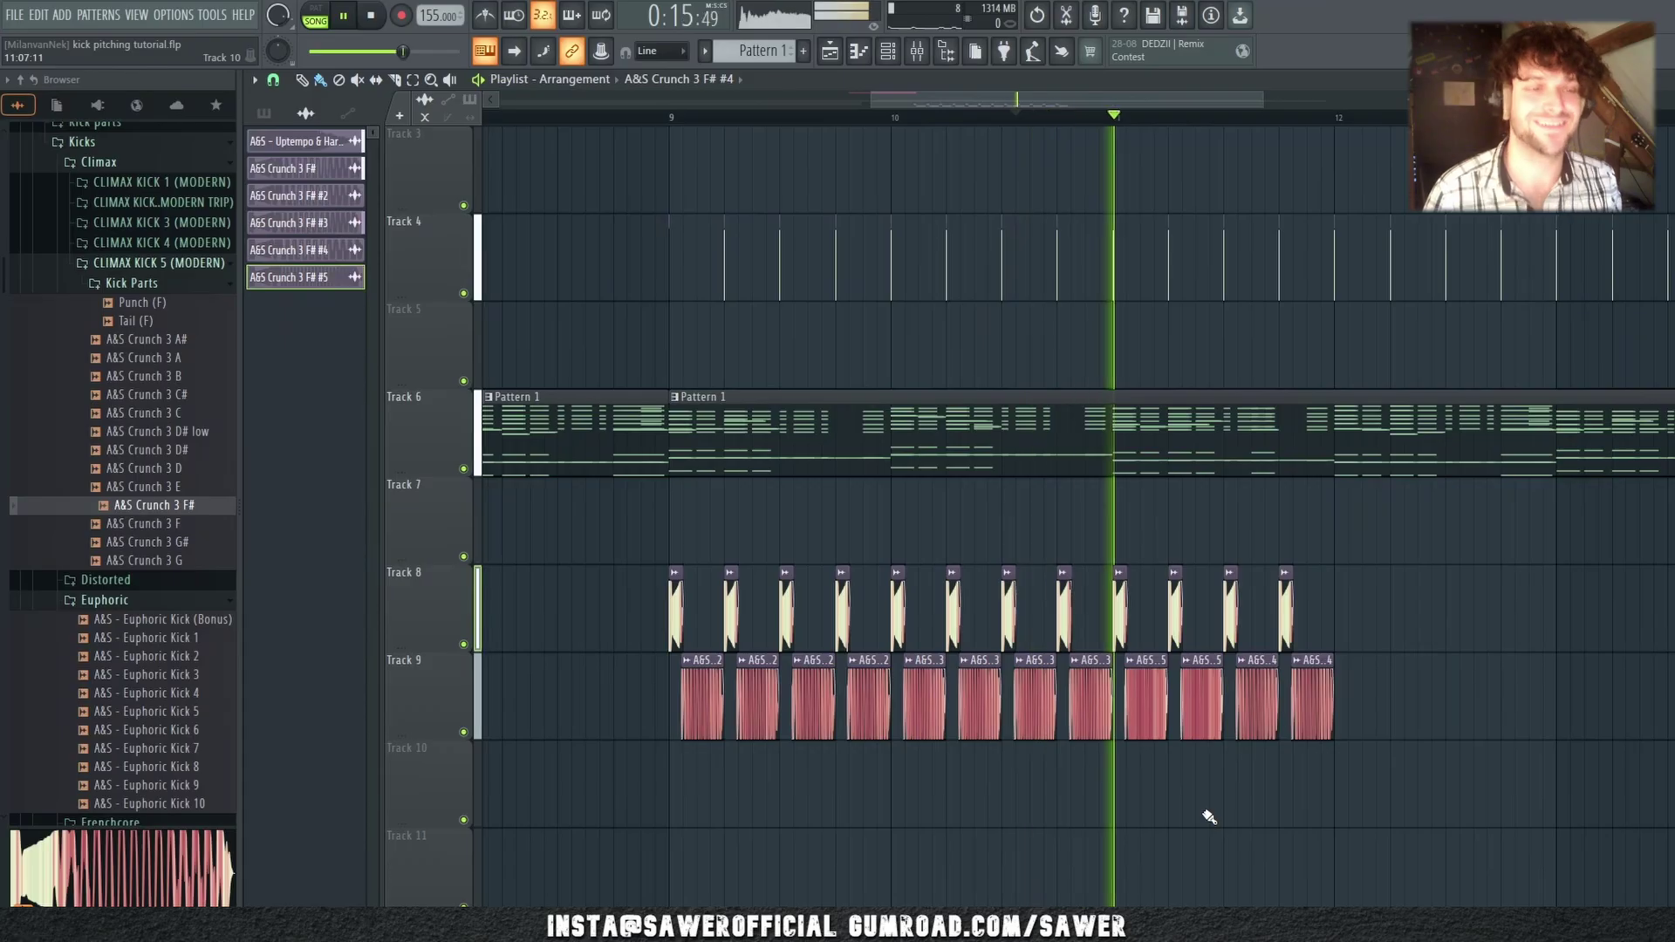
{"action": "key", "text": "space"}
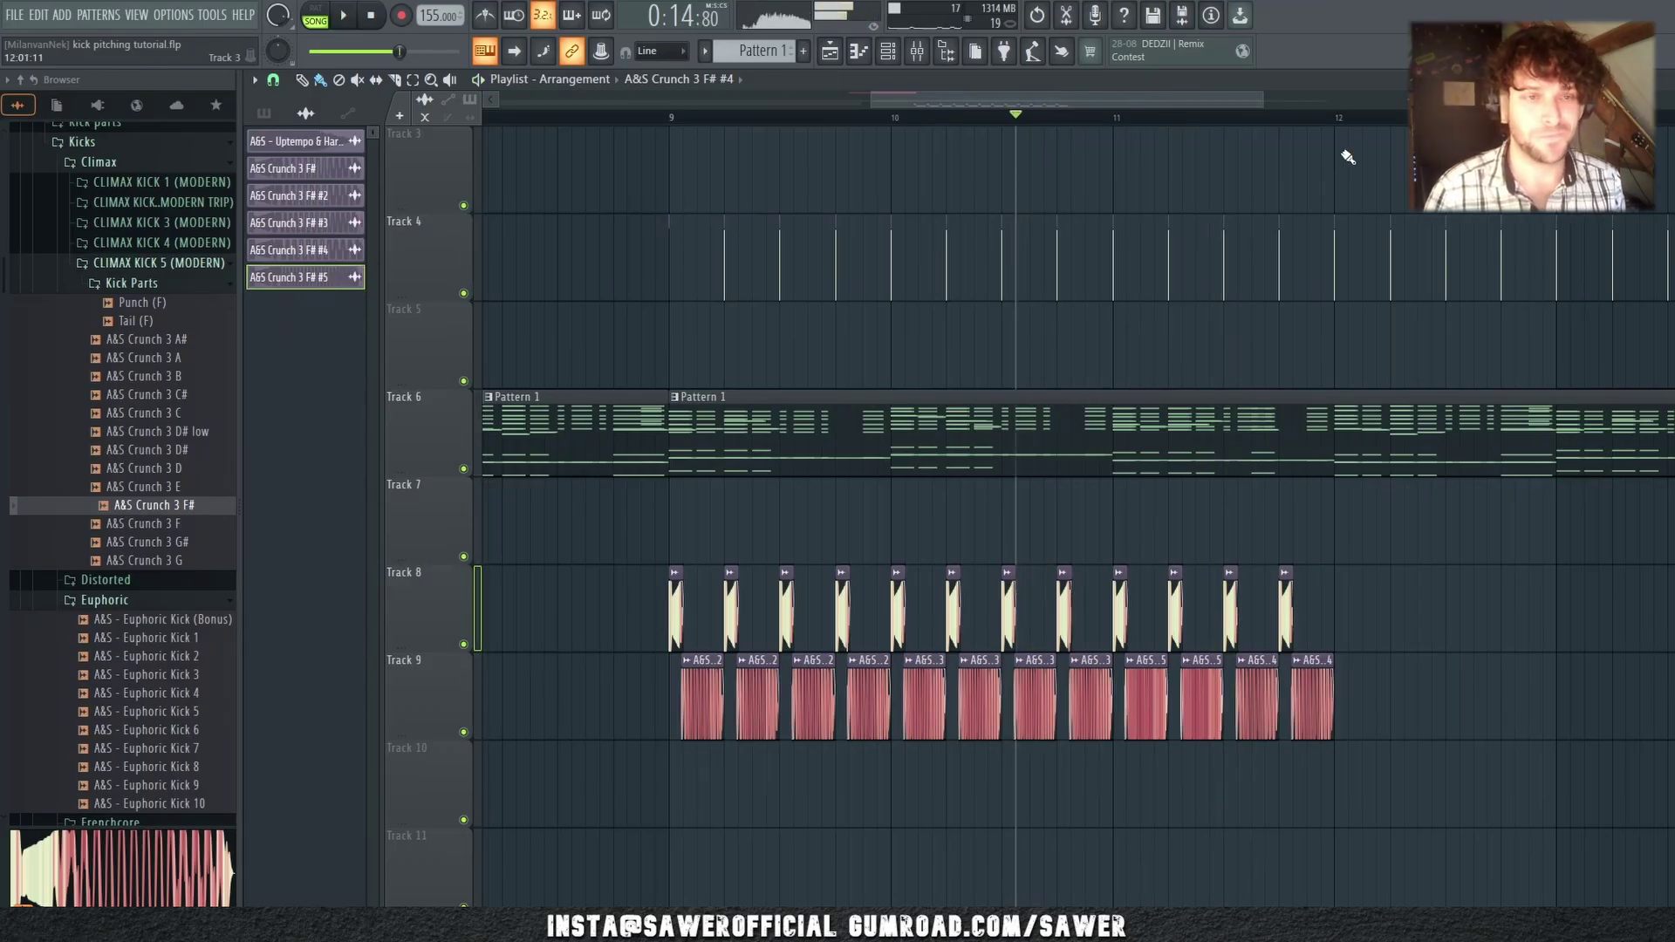
Step: Copy the #5 tail to the first beat of bar 12 and audition the fourth bar's C#3 bass note in the piano roll
{"action": "scroll", "coordinate": [1372, 123], "scroll_direction": "up", "scroll_amount": 4}
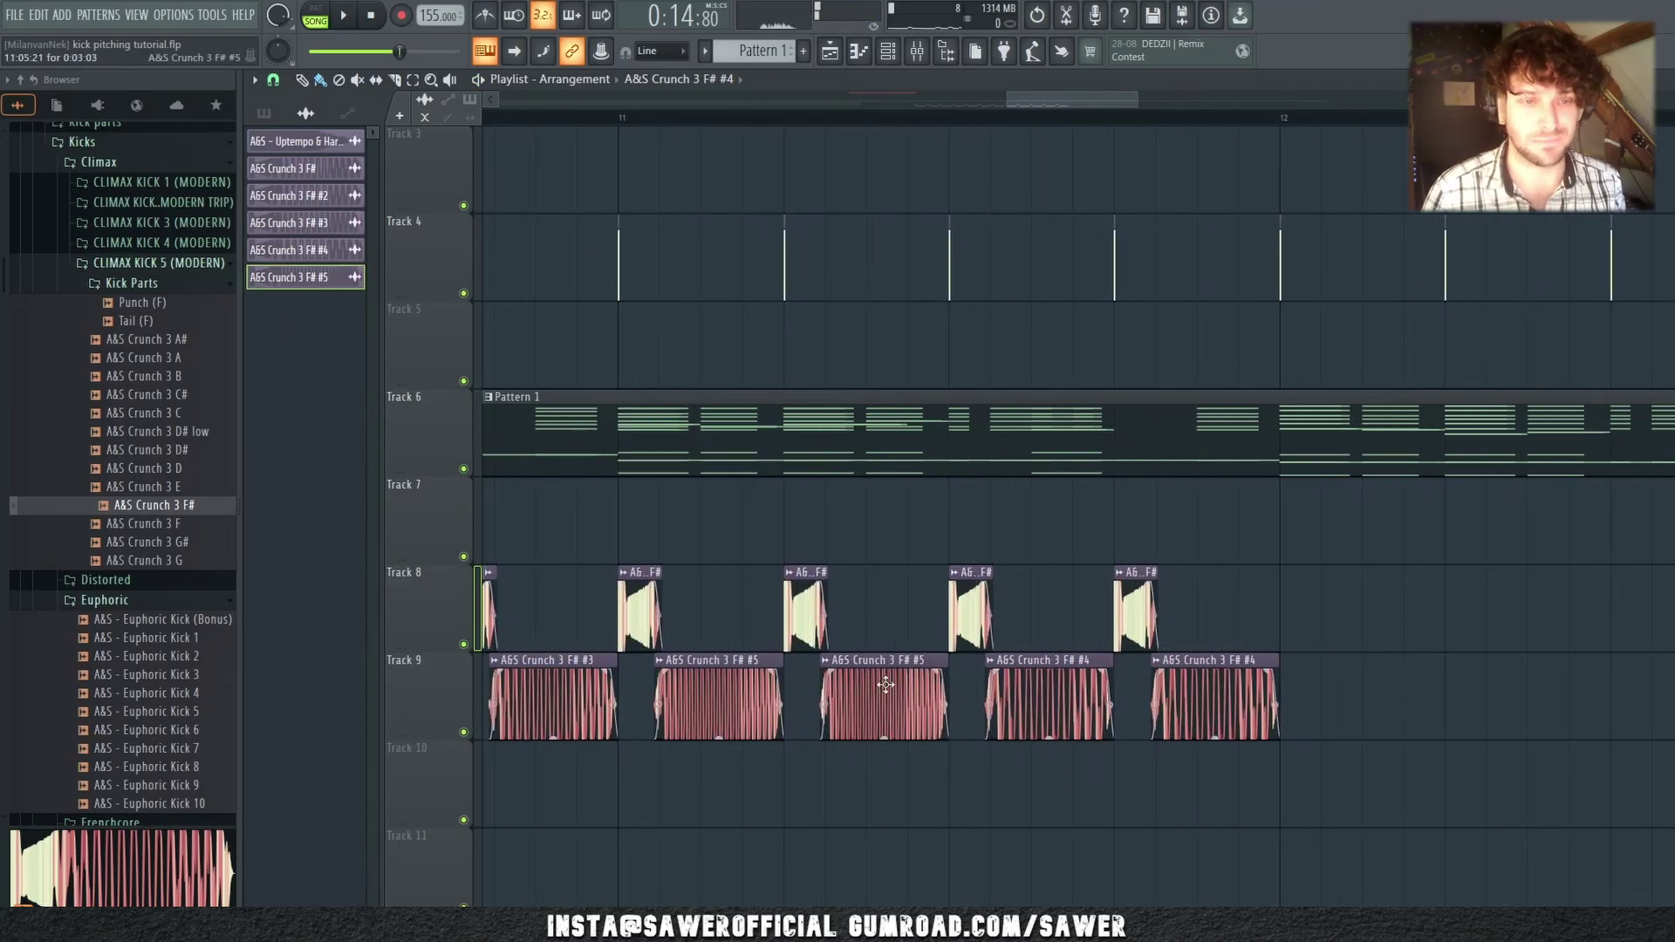
{"action": "left_click_drag", "start_coordinate": [886, 684], "coordinate": [1382, 685]}
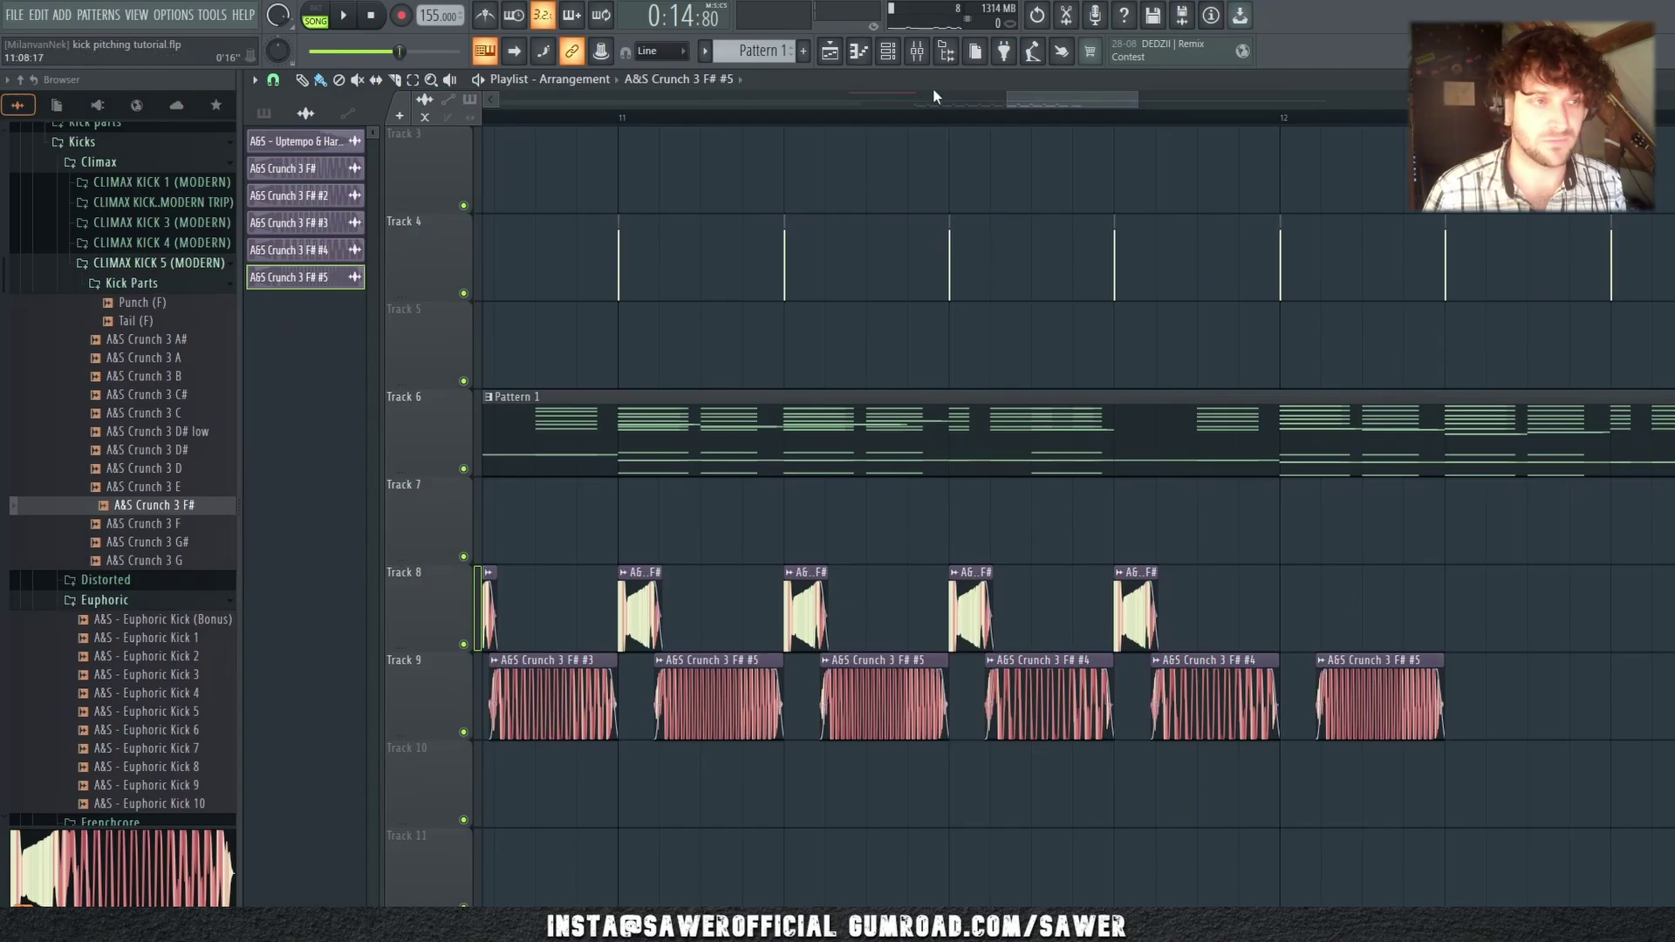
{"action": "key", "text": "F7"}
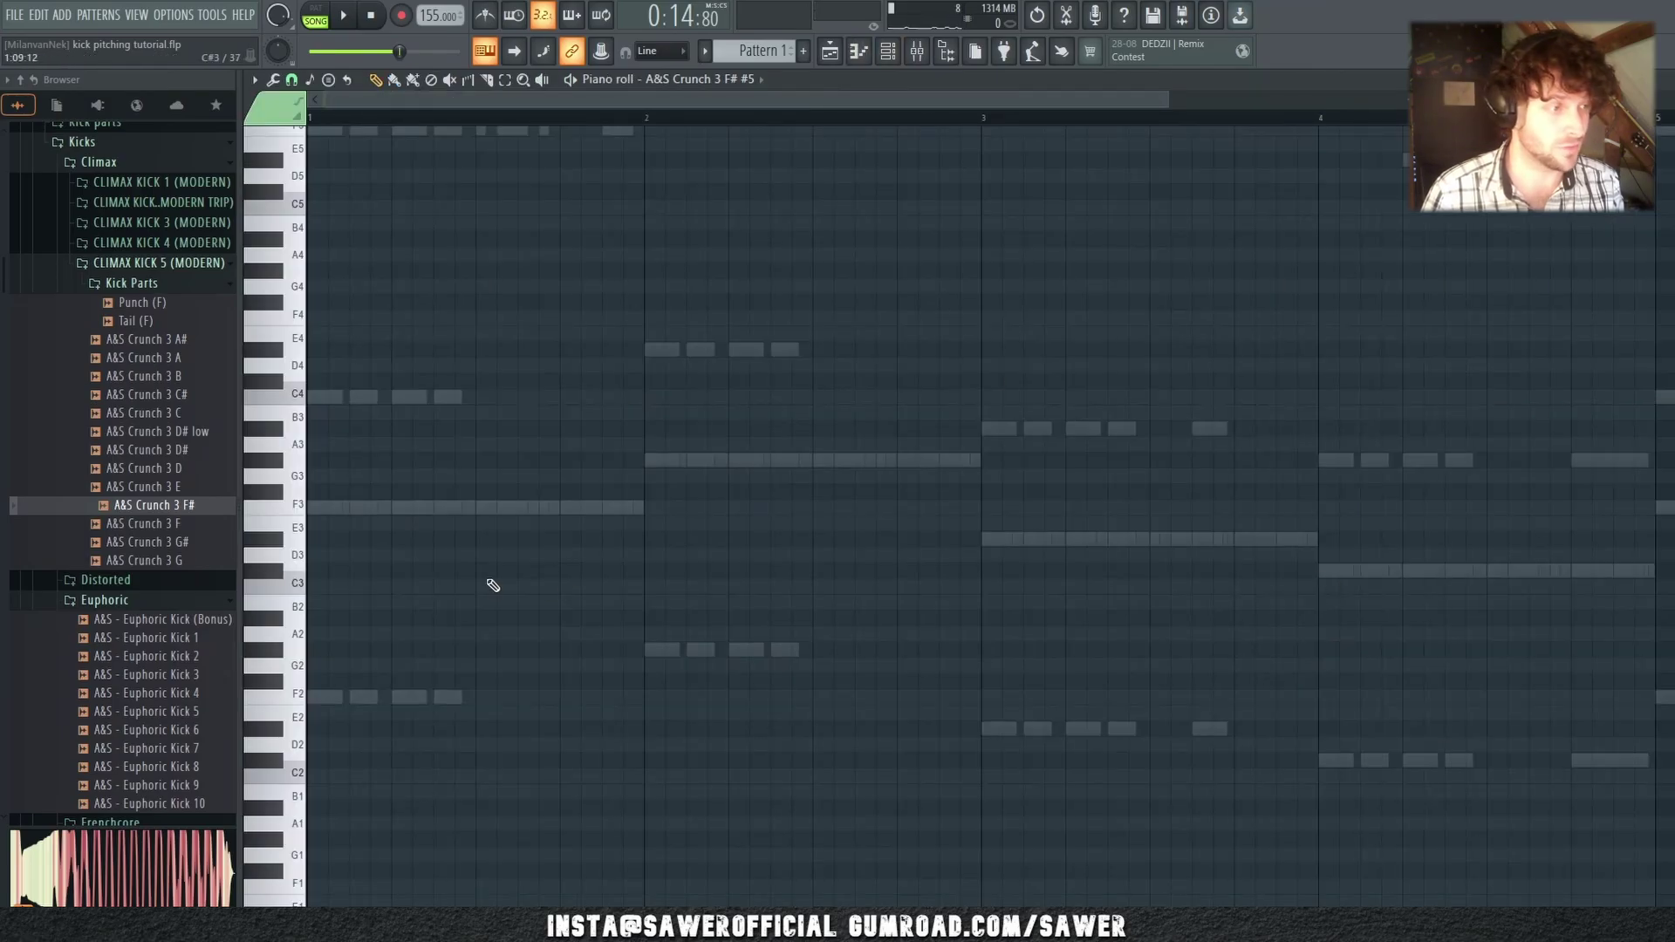
{"action": "left_click", "coordinate": [263, 574]}
{"action": "key", "text": "F7"}
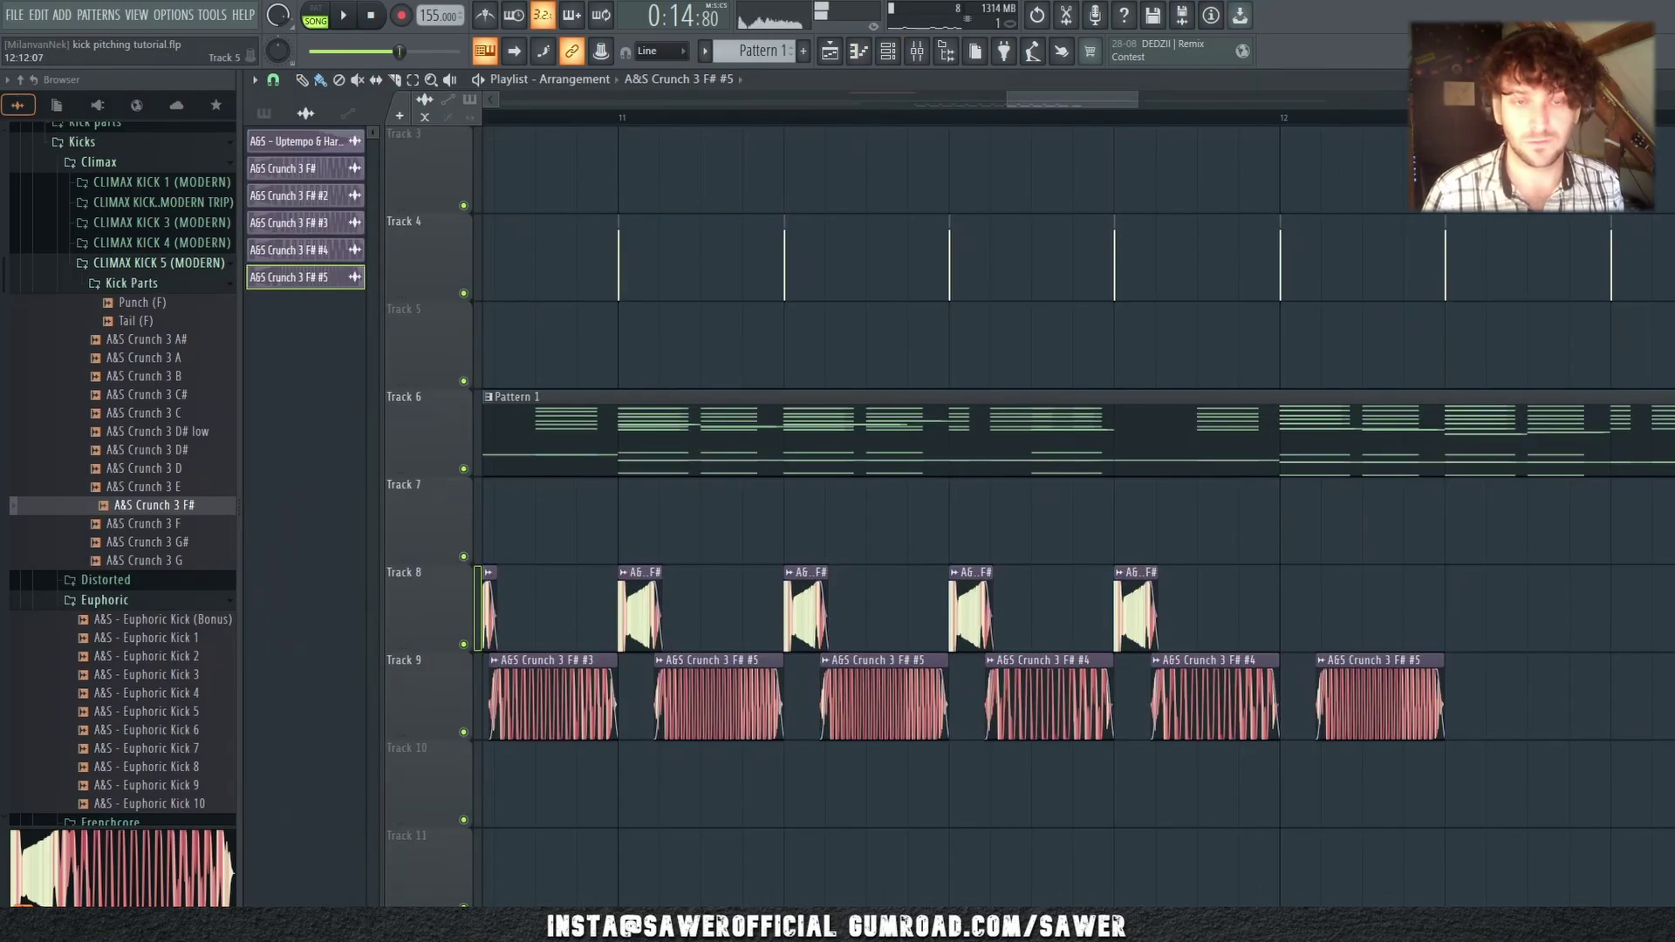
{"action": "double_click", "coordinate": [1379, 697]}
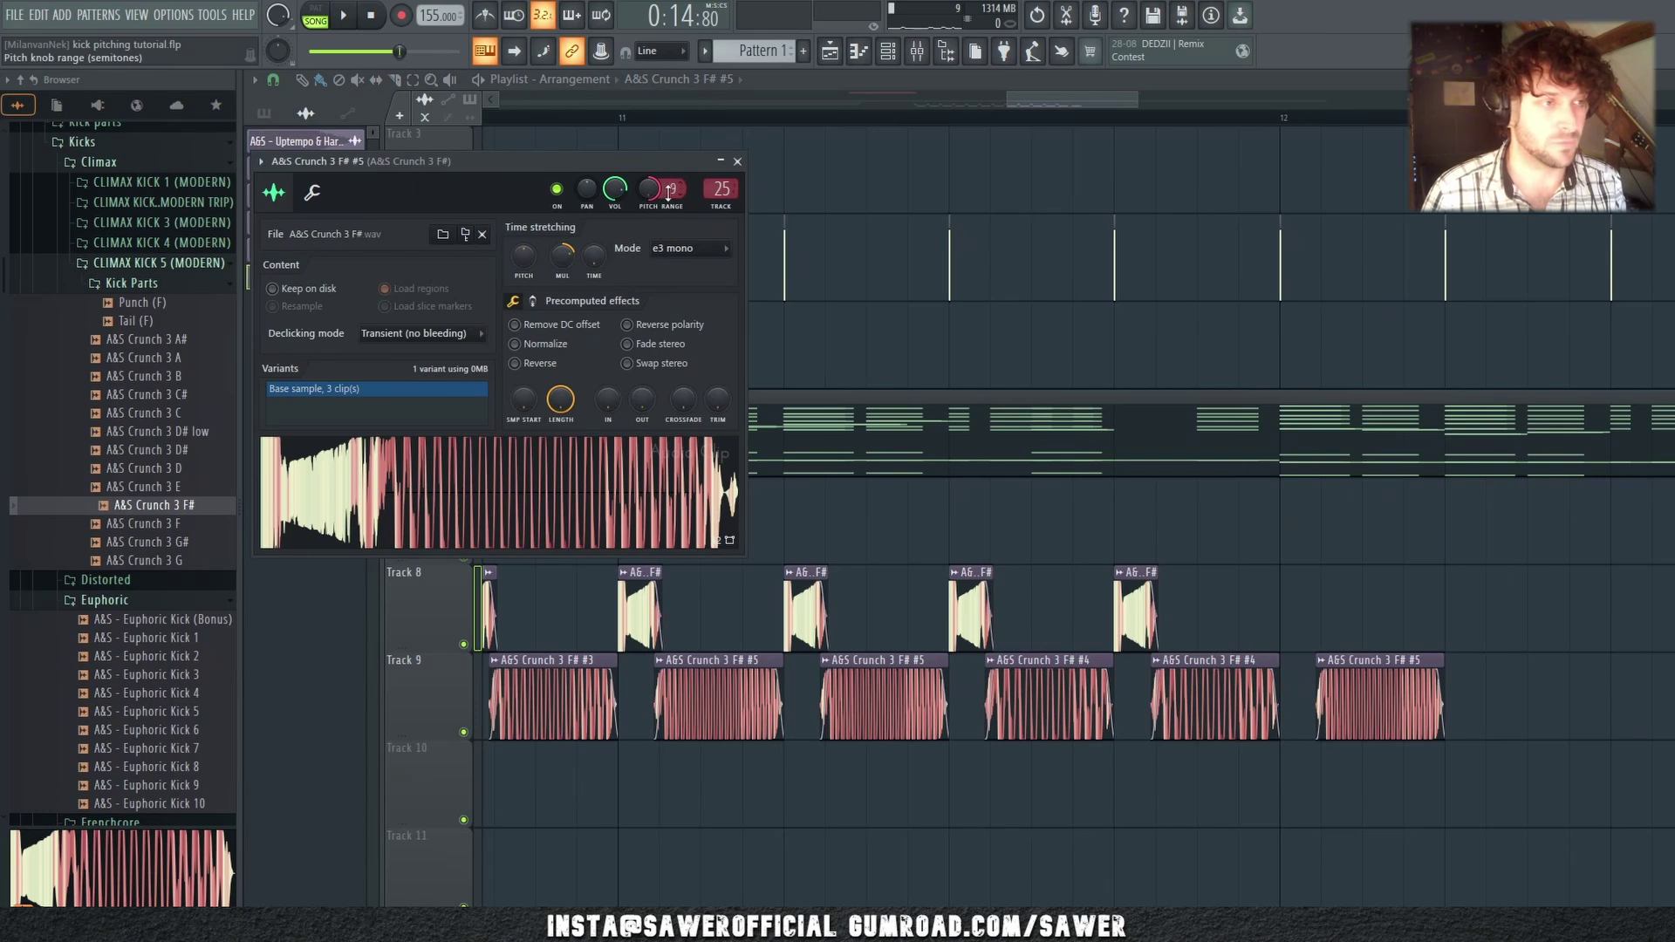
{"action": "mouse_move", "coordinate": [646, 198]}
{"action": "left_mouse_down"}
{"action": "mouse_move", "coordinate": [645, 218]}
{"action": "mouse_move", "coordinate": [646, 199]}
{"action": "left_mouse_up"}
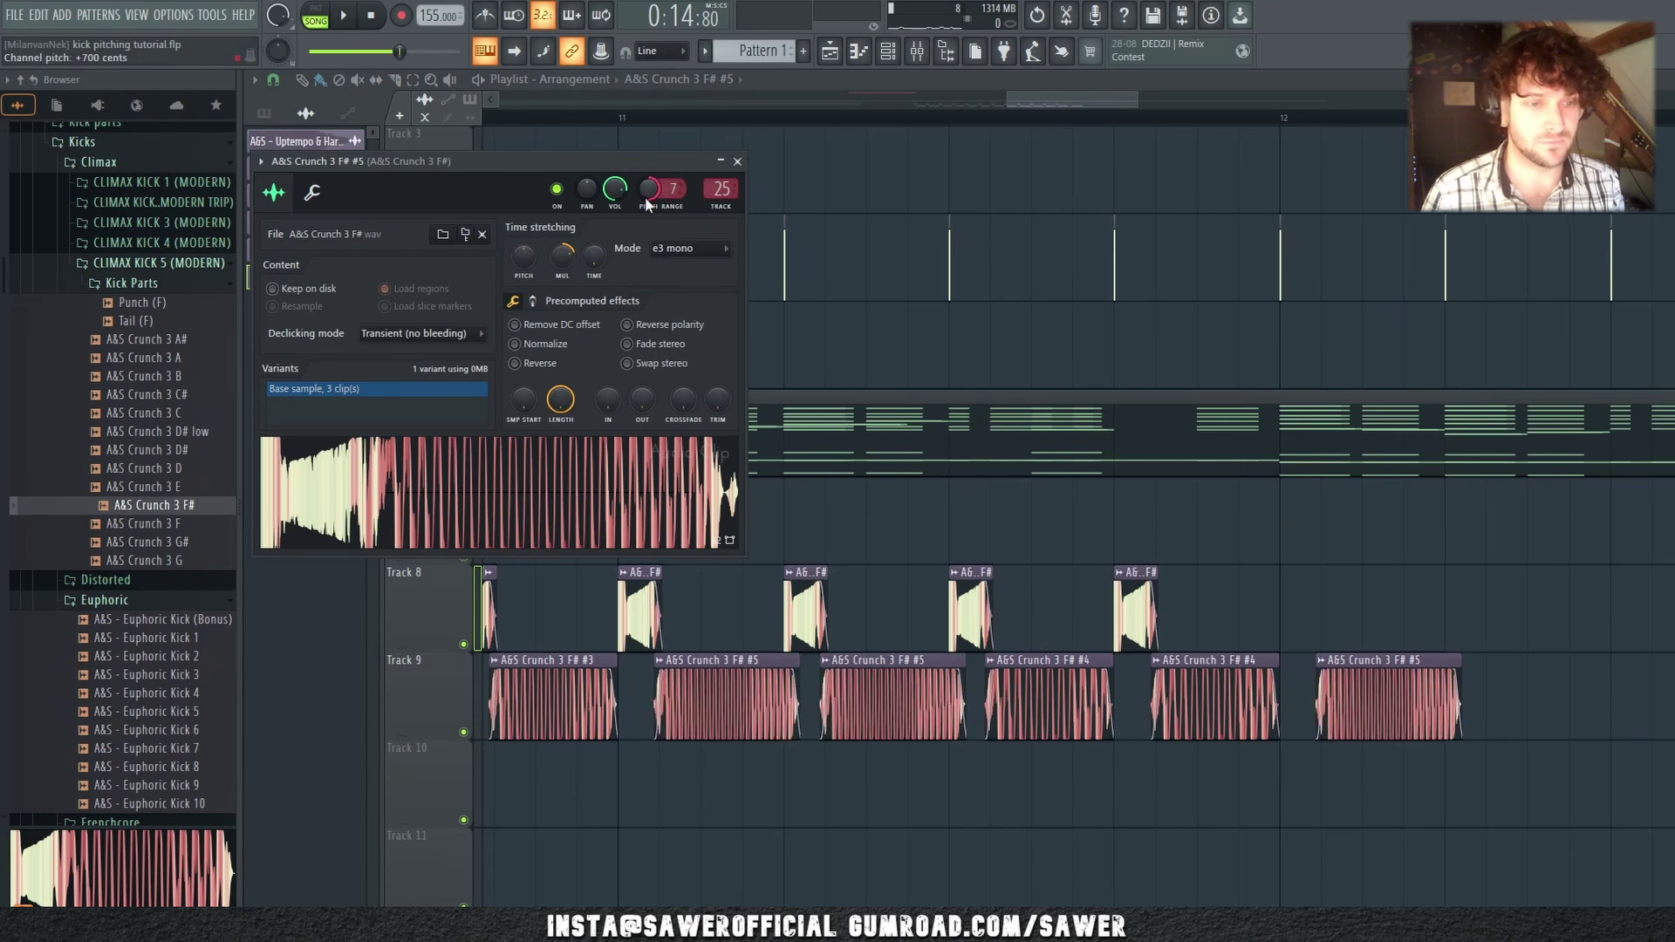
{"action": "key", "text": "ctrl+z"}
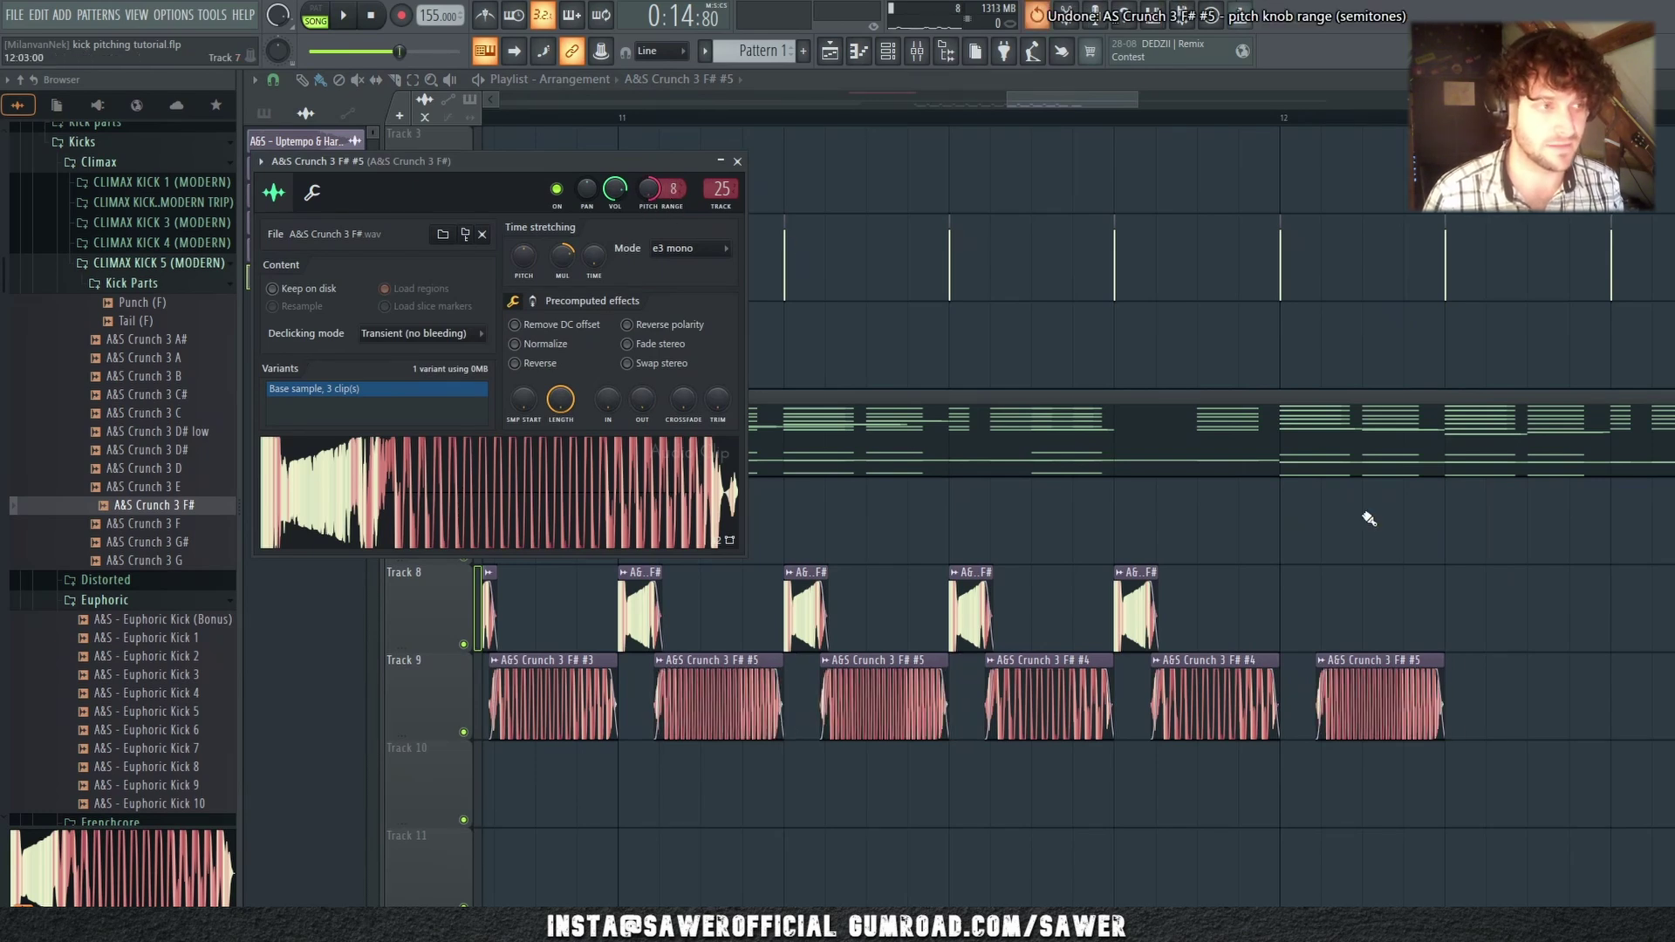
Step: Make the bar 12 tail unique as #6, set its pitch range to 7 semitones and lower its time-stretch multiplier
{"action": "left_click", "coordinate": [1320, 660]}
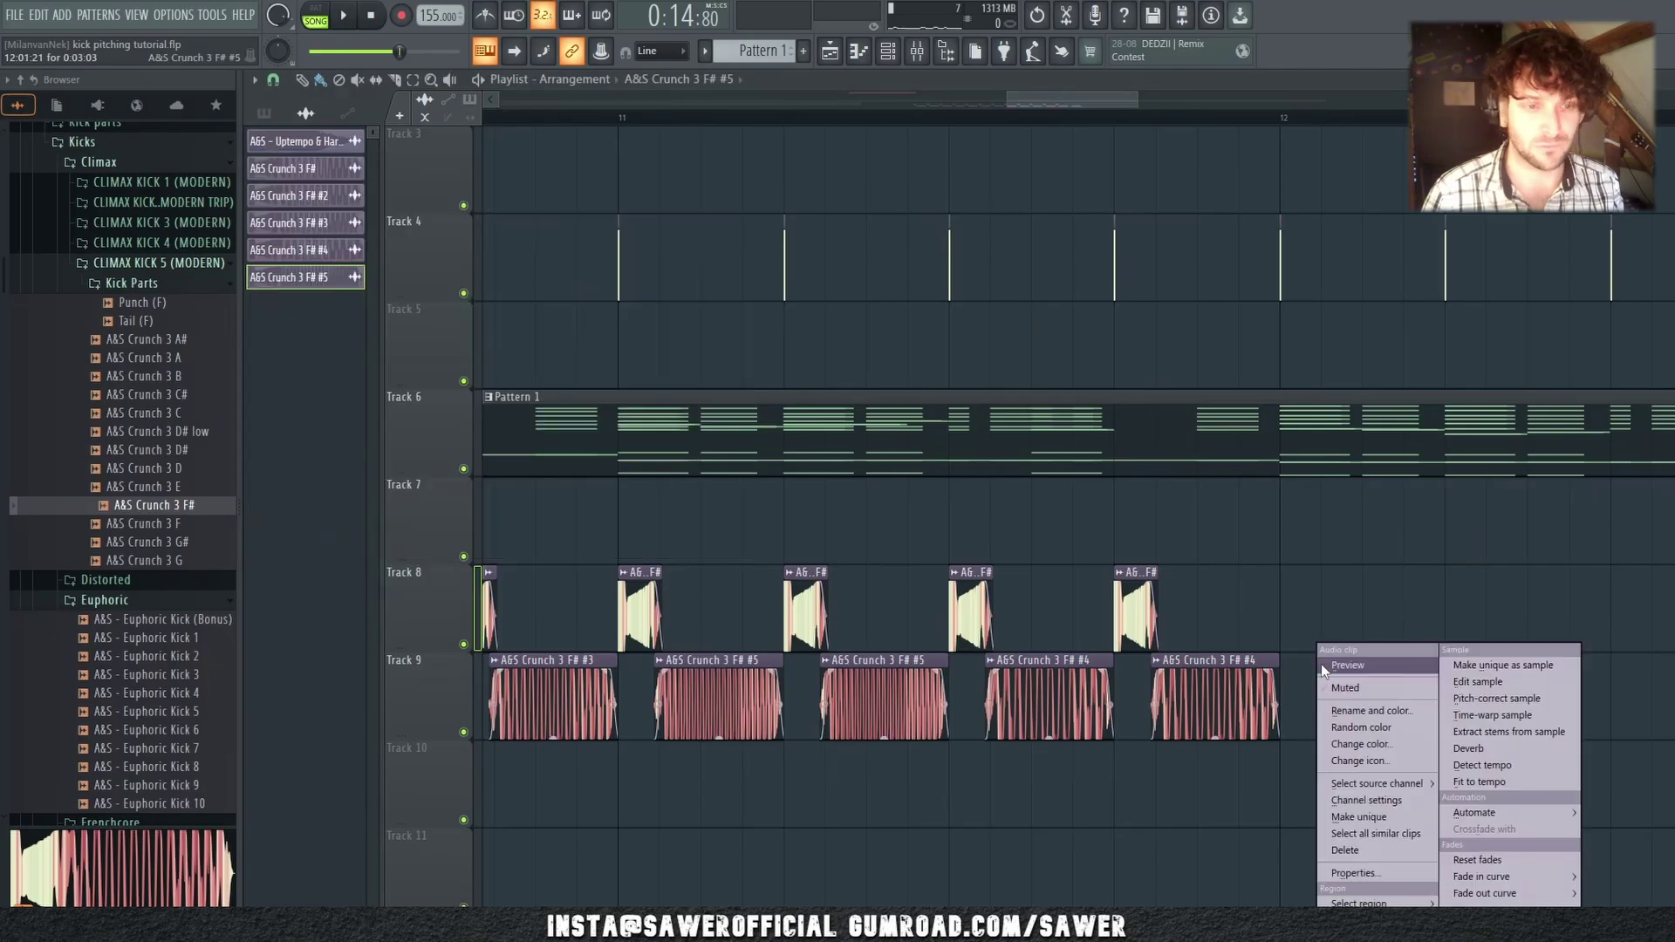
{"action": "left_click", "coordinate": [1374, 817]}
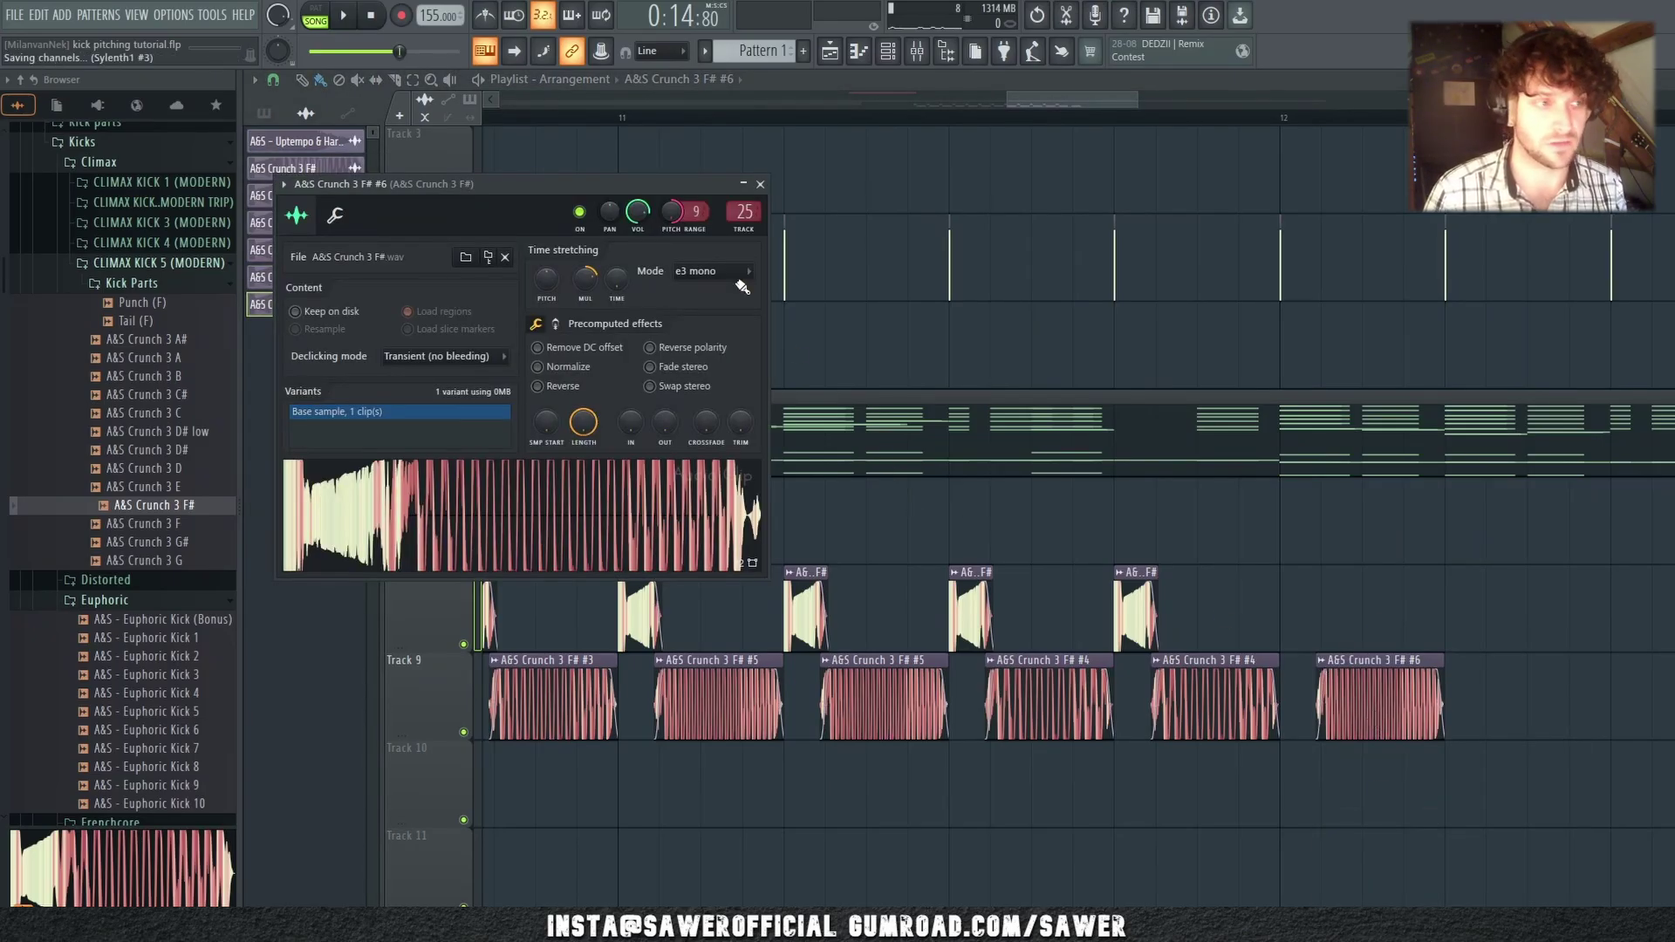
{"action": "left_click_drag", "start_coordinate": [694, 212], "coordinate": [693, 228]}
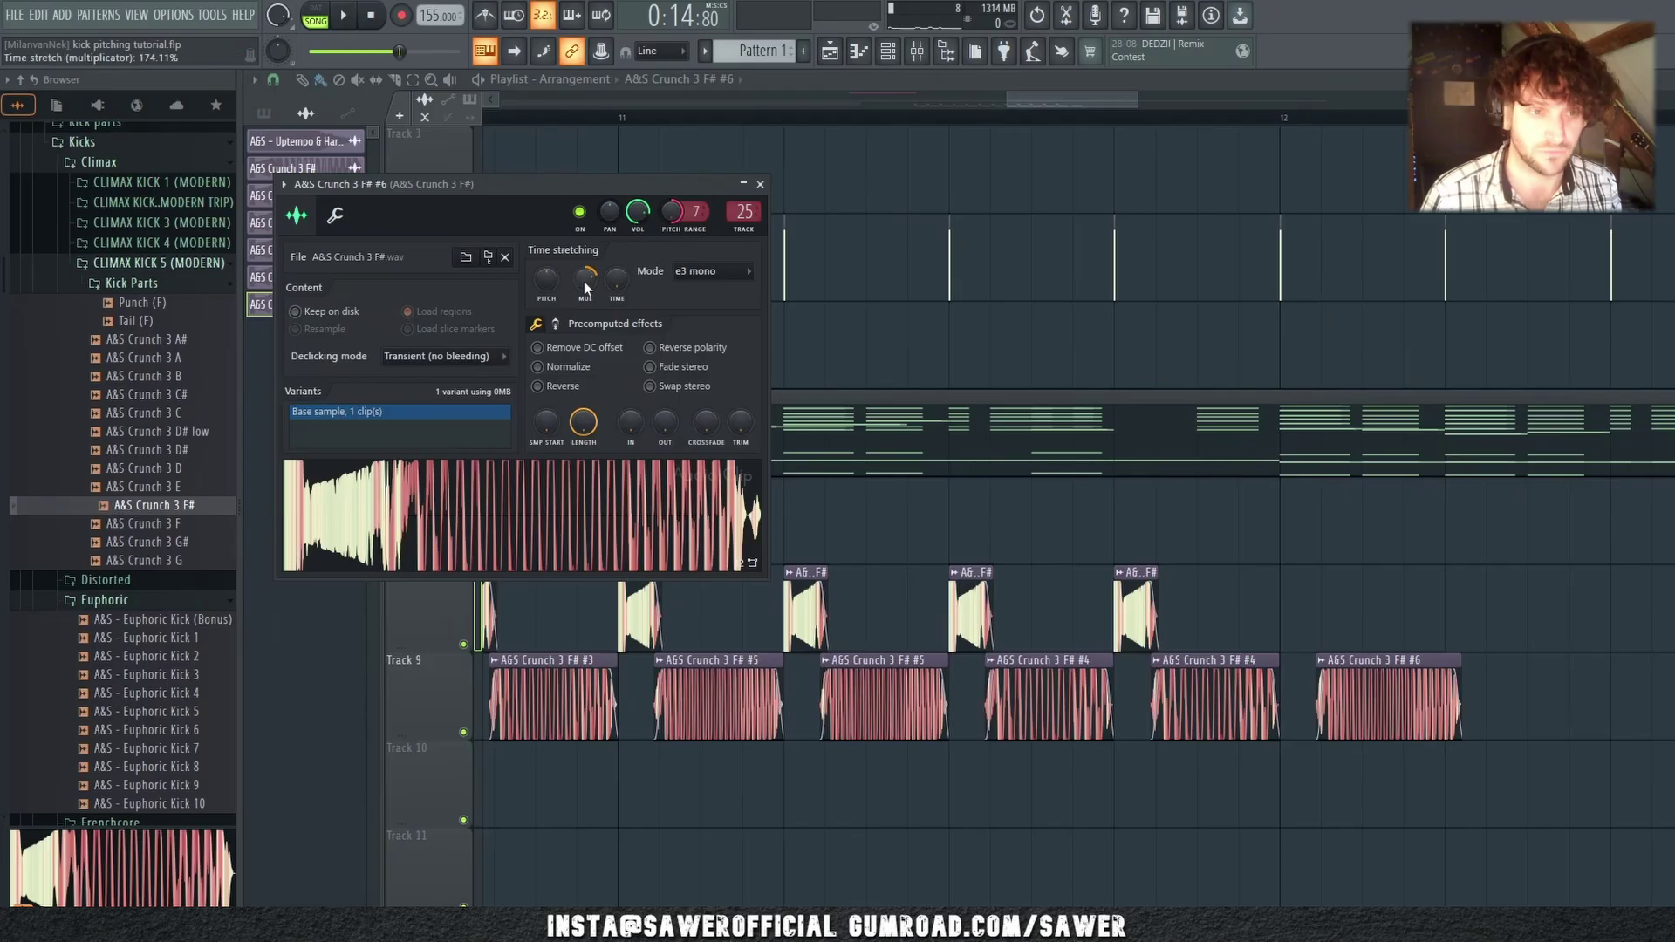
{"action": "left_click_drag", "start_coordinate": [585, 280], "coordinate": [585, 290]}
Step: Copy the kick punches into bar 12 and repeat the A&S Crunch 3 F# #6 tail on its following beats
{"action": "mouse_move", "coordinate": [1339, 606]}
{"action": "left_mouse_down"}
{"action": "mouse_move", "coordinate": [957, 578]}
{"action": "mouse_move", "coordinate": [621, 580]}
{"action": "mouse_move", "coordinate": [1303, 576]}
{"action": "left_mouse_up"}
{"action": "left_click", "coordinate": [1537, 770], "text": "ctrl"}
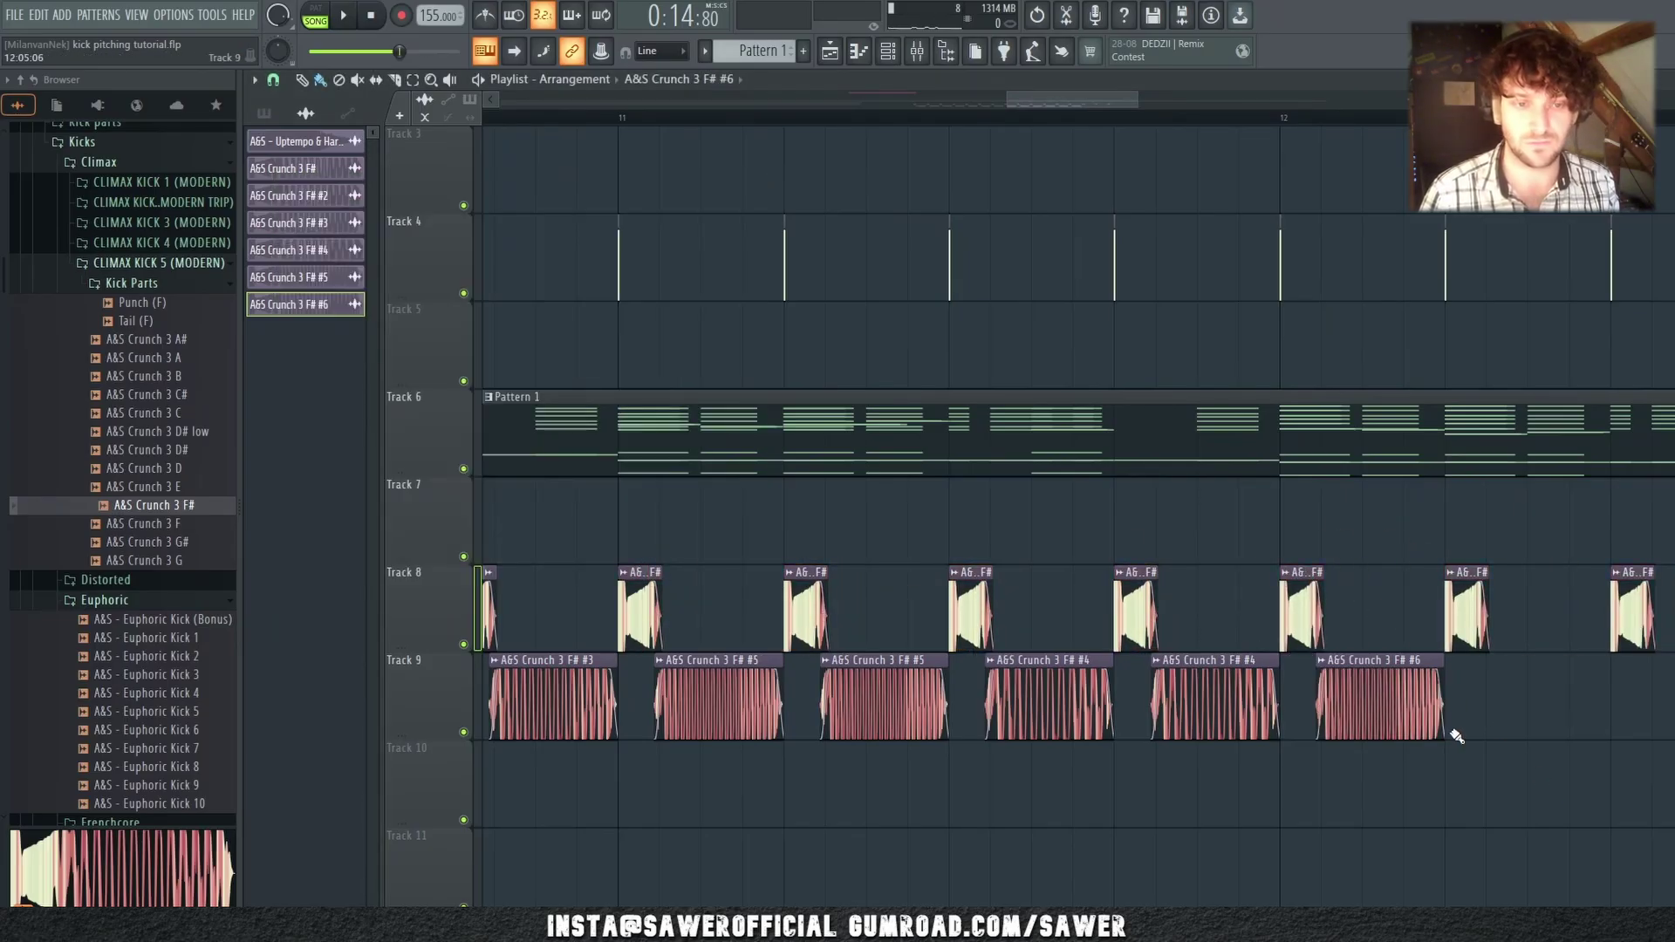
{"action": "left_click_drag", "start_coordinate": [1396, 688], "coordinate": [1548, 691]}
{"action": "left_click_drag", "start_coordinate": [1653, 741], "coordinate": [1361, 748]}
{"action": "left_click", "coordinate": [1653, 698]}
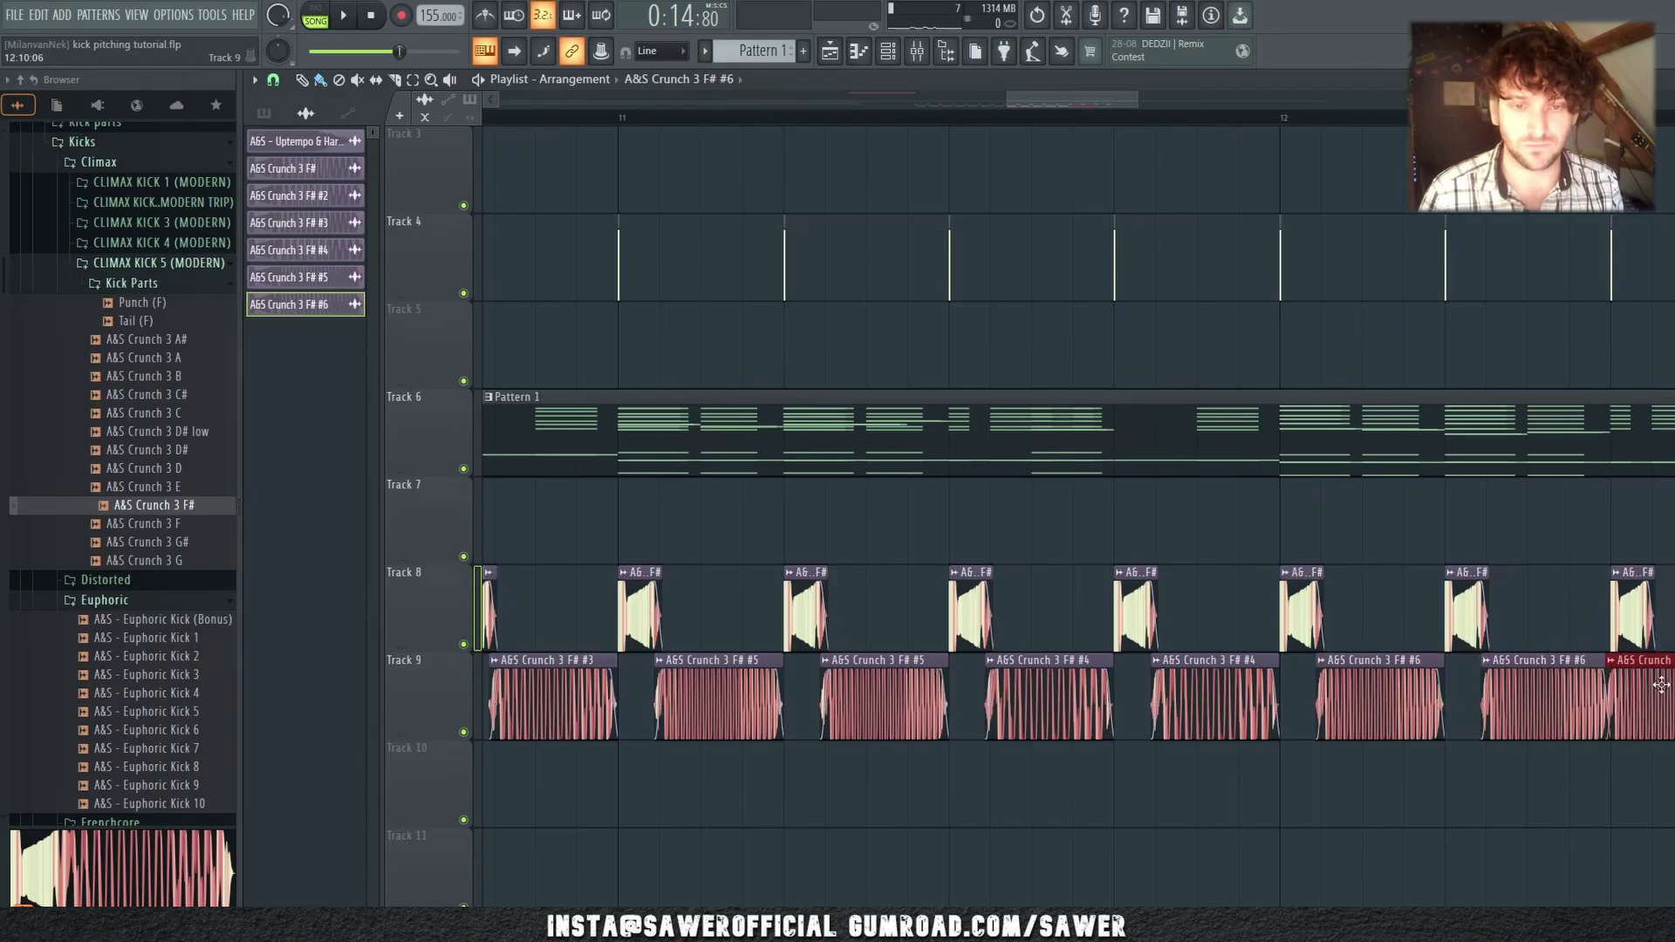
Step: Preview the kicks in bars 11 and 12, and move the playback position to the start of bar 8
{"action": "key", "text": "space"}
{"action": "scroll", "coordinate": [1192, 126], "scroll_direction": "down", "scroll_amount": 4}
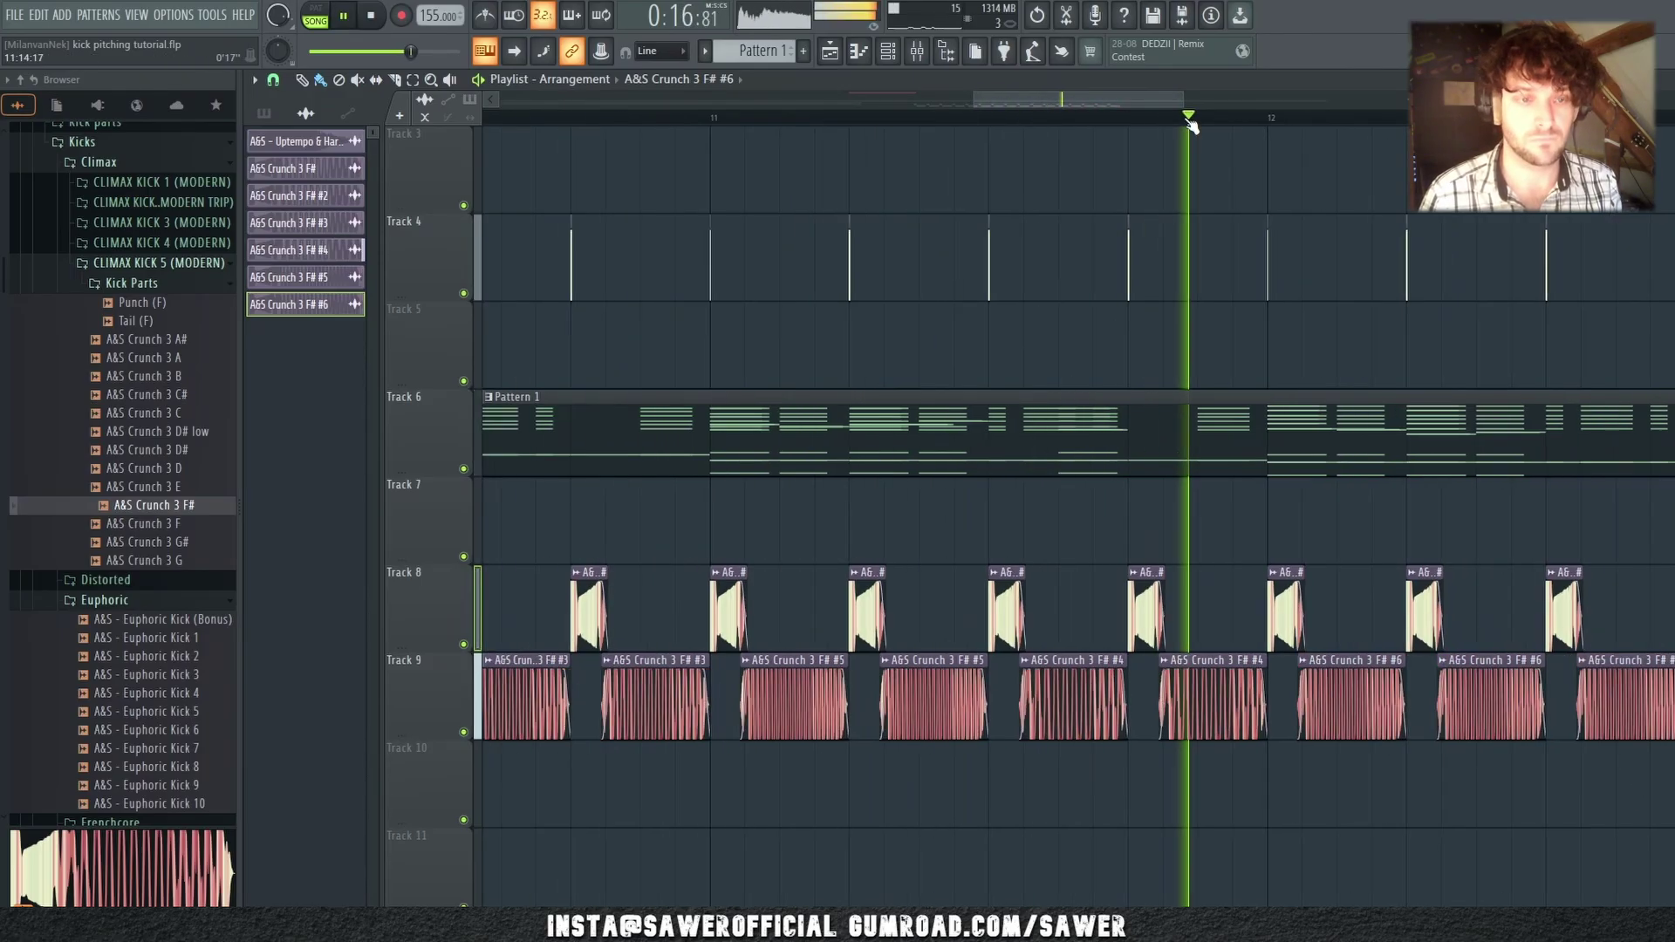
{"action": "key", "text": "space"}
{"action": "key", "text": "space"}
{"action": "scroll", "coordinate": [1387, 121], "scroll_direction": "down", "scroll_amount": 5}
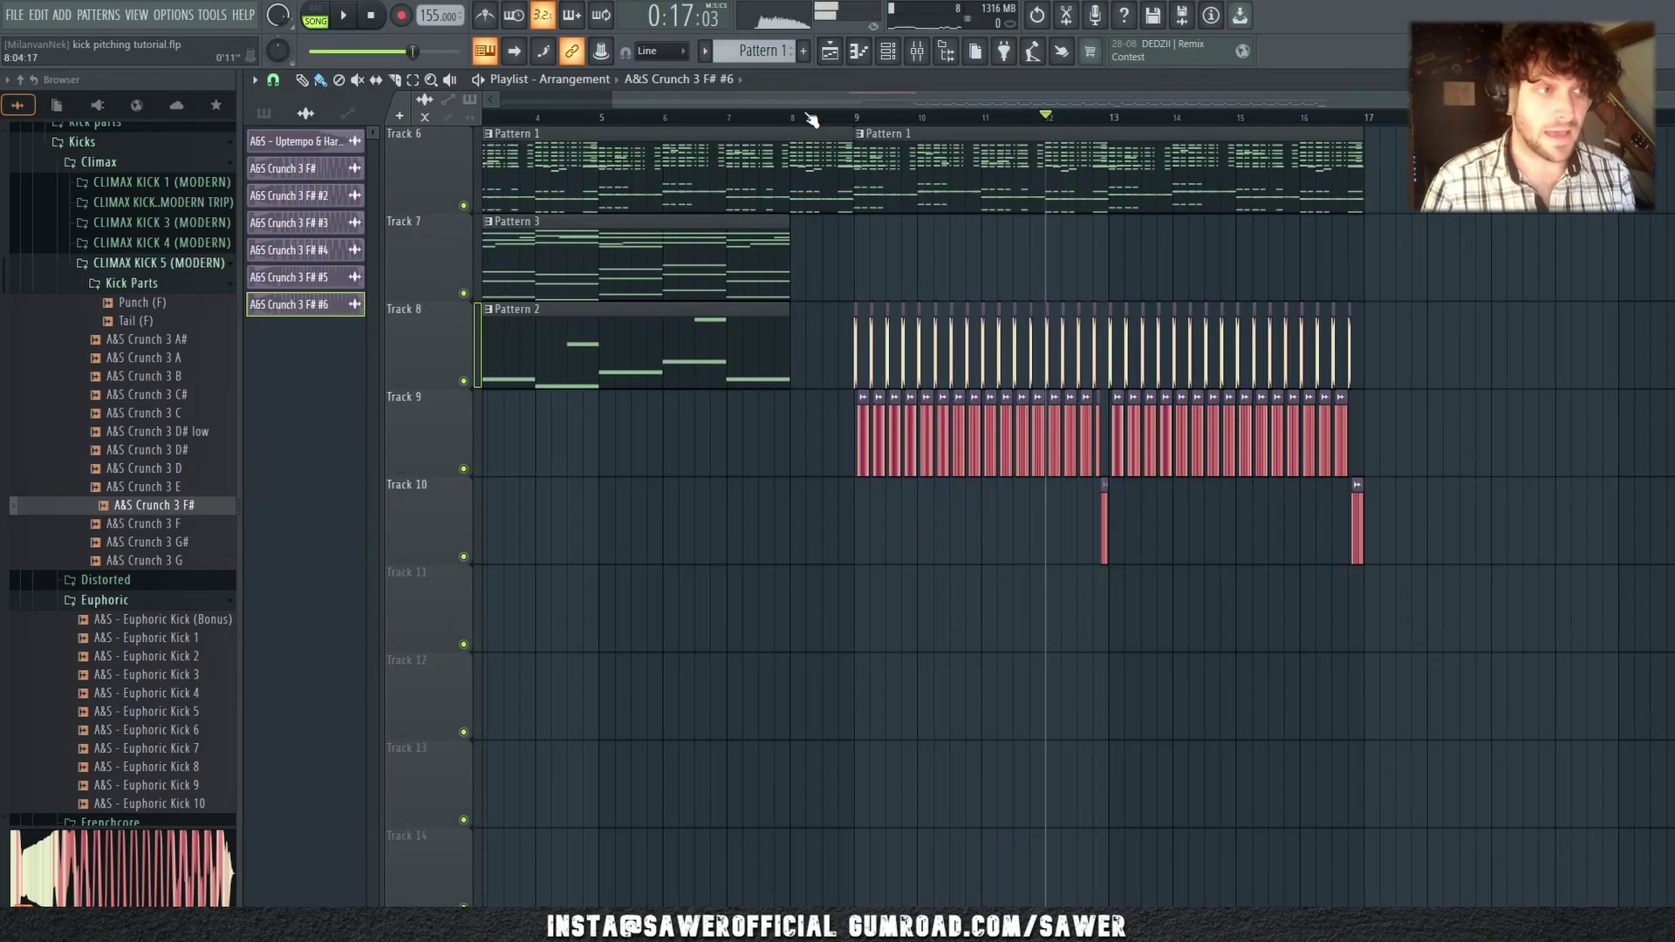
{"action": "left_click", "coordinate": [791, 120]}
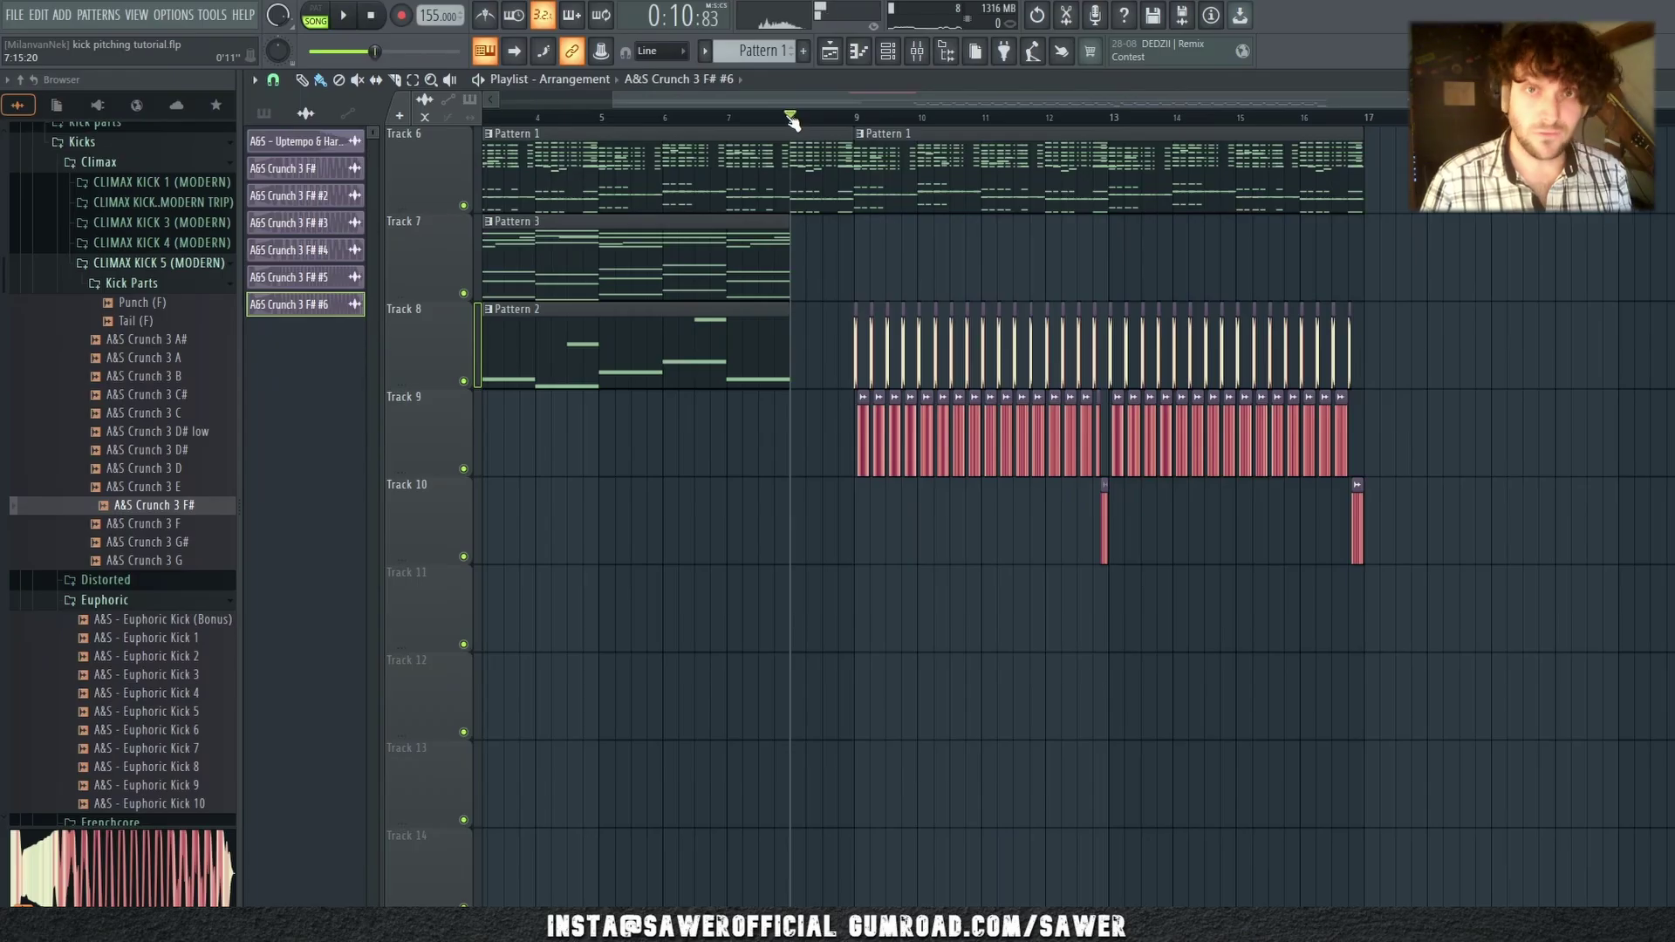
Step: Save the project and set the A&S Crunch 3 F# kick's mixer insert 25 to -6.3 dB
{"action": "key", "text": "ctrl+s"}
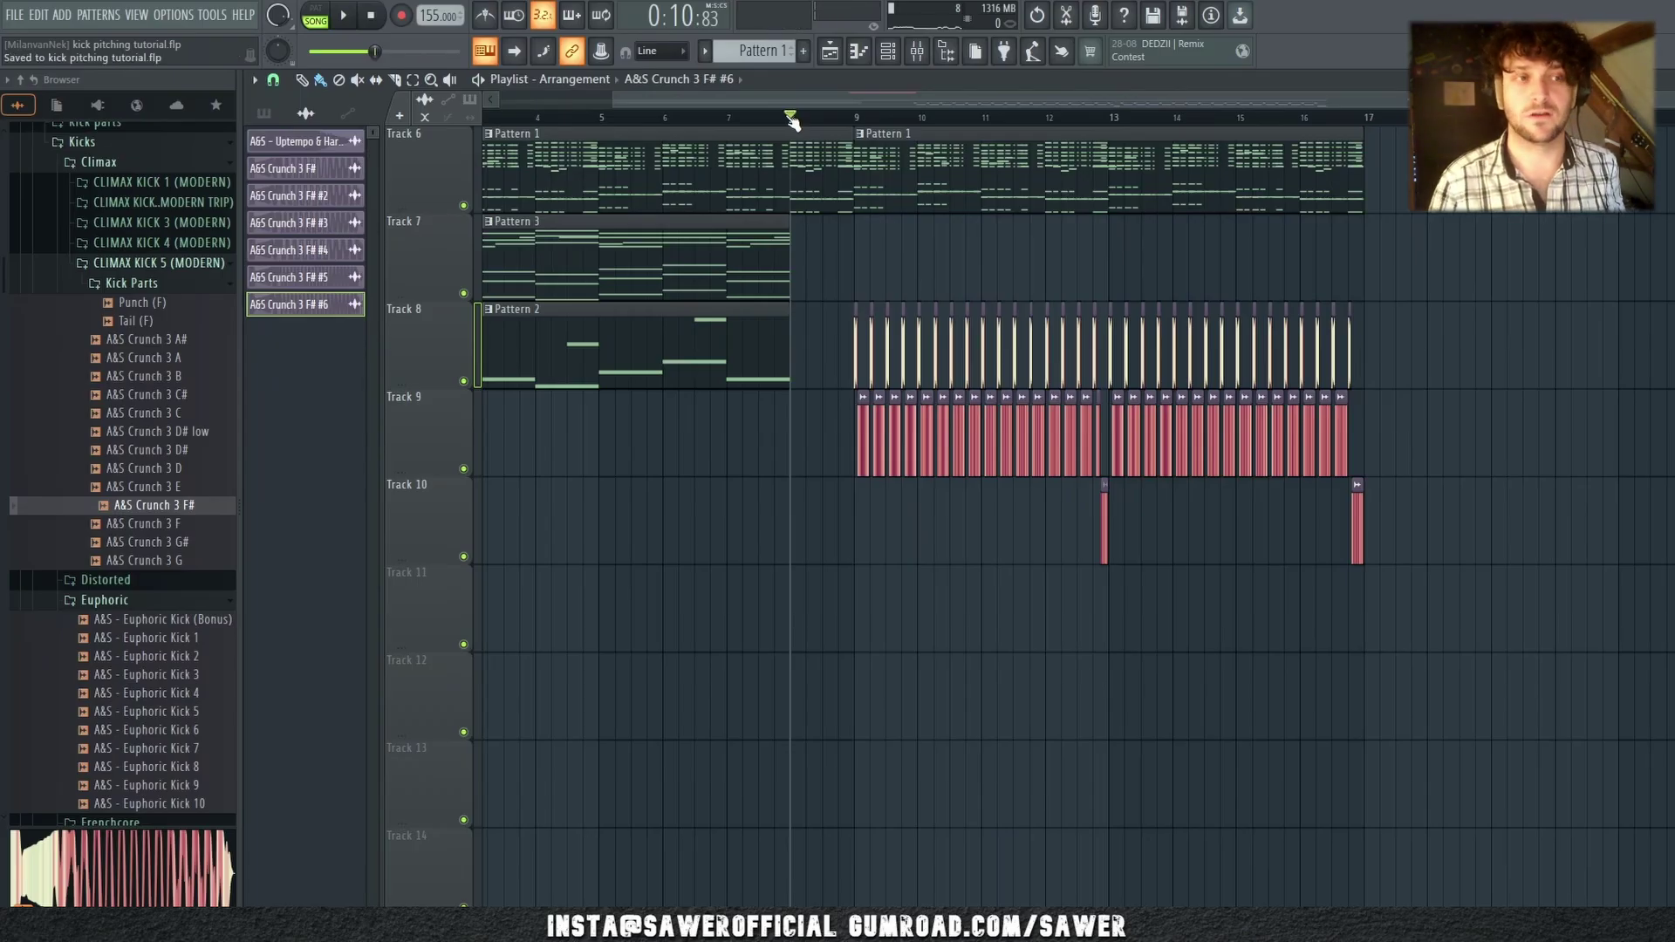
{"action": "key", "text": "F9"}
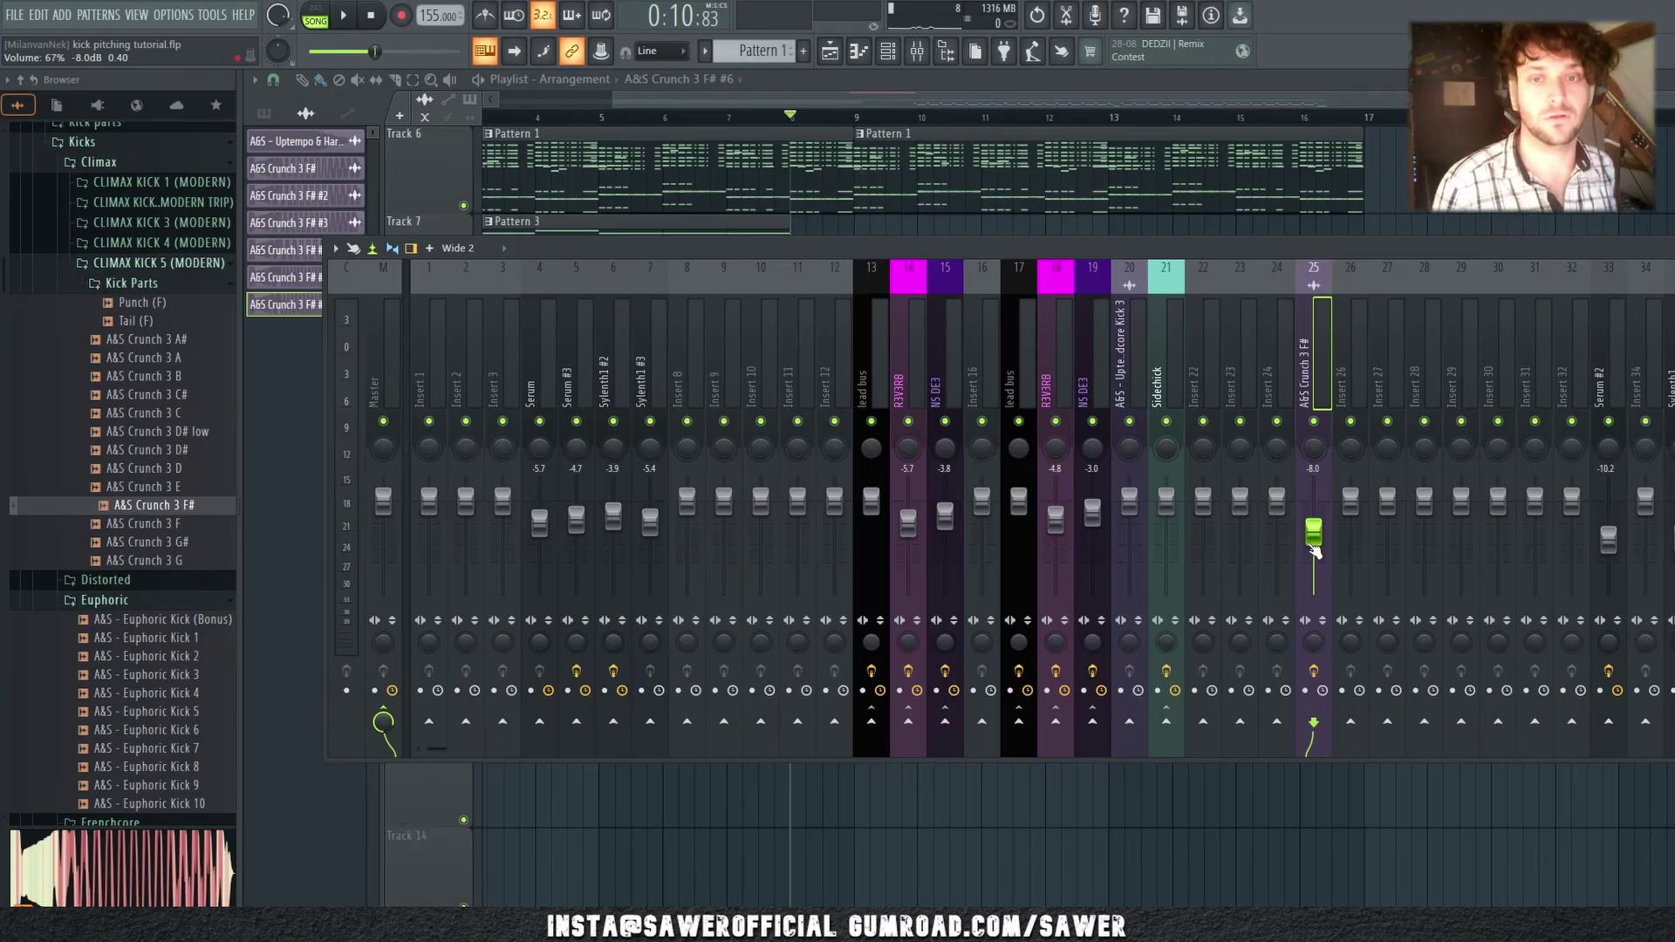
{"action": "mouse_move", "coordinate": [1315, 551]}
{"action": "left_mouse_down"}
{"action": "mouse_move", "coordinate": [1315, 505]}
{"action": "mouse_move", "coordinate": [1315, 562]}
{"action": "mouse_move", "coordinate": [1323, 534]}
{"action": "left_mouse_up"}
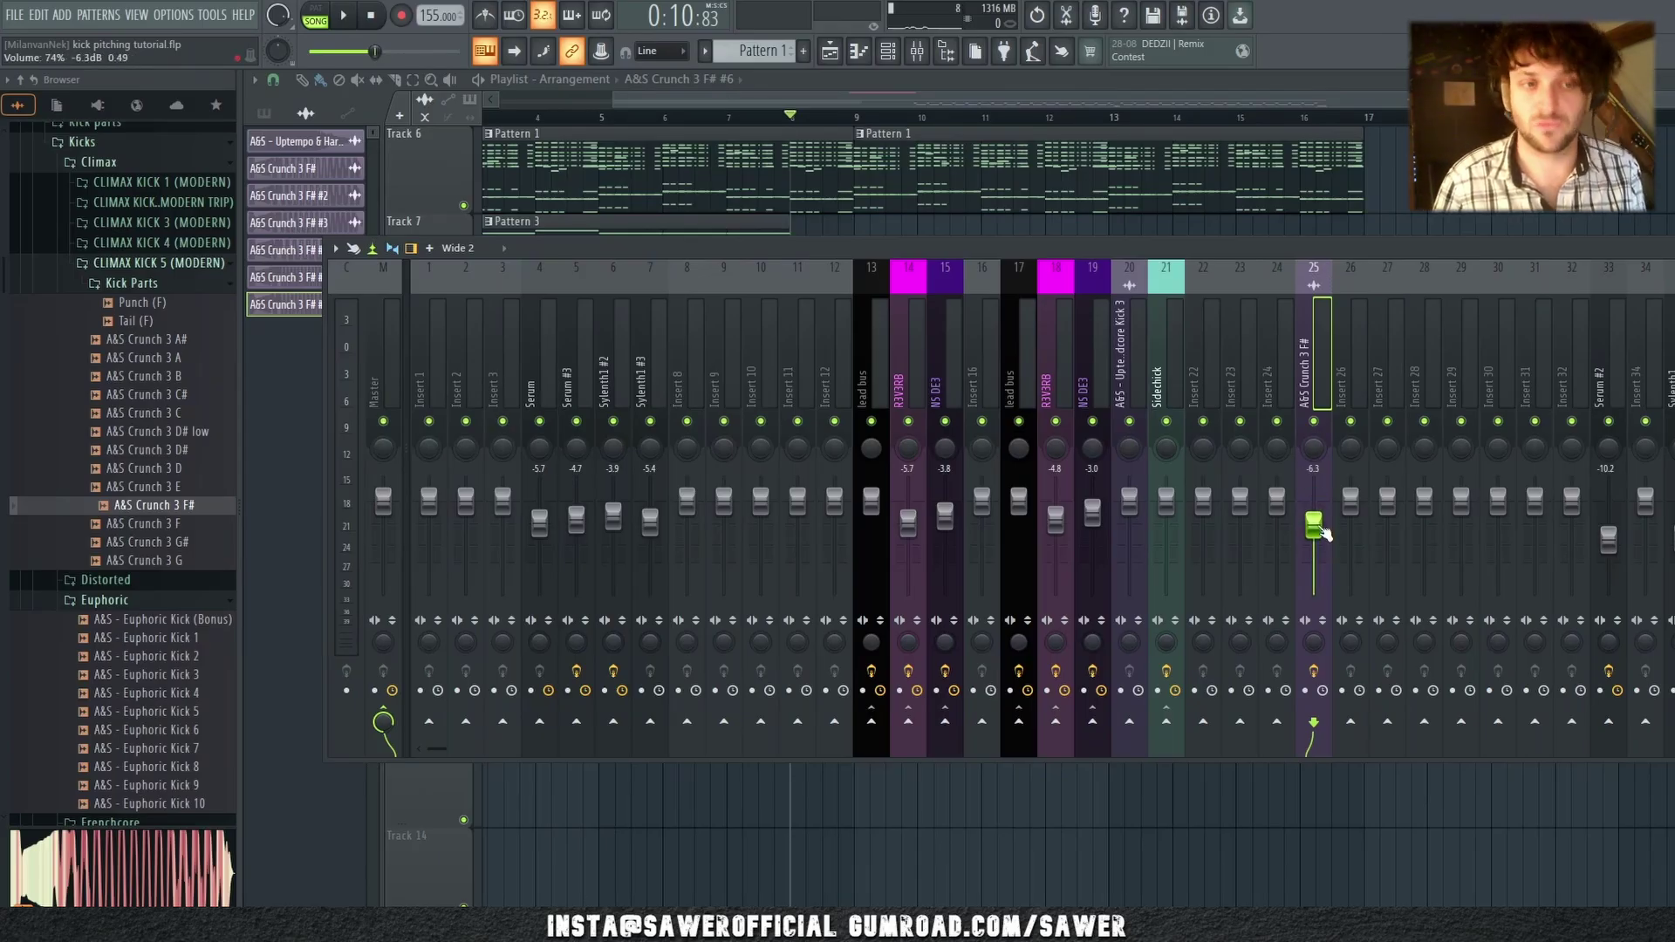